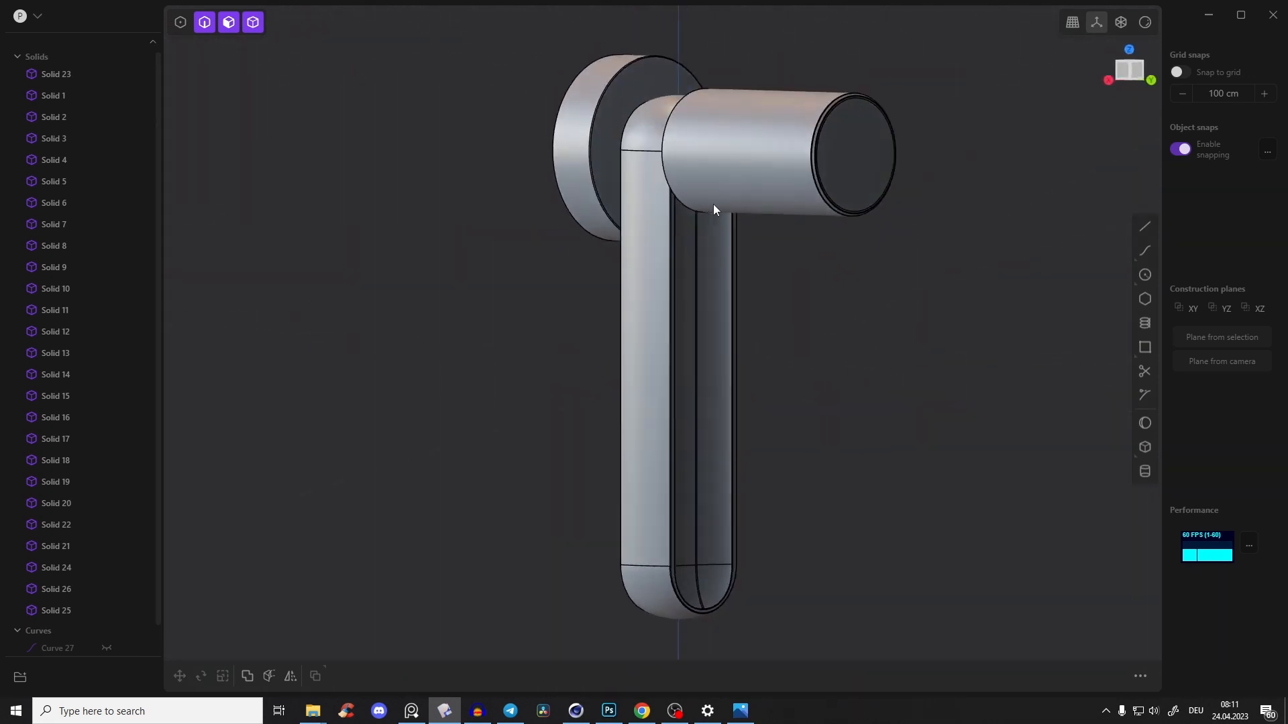
Review the hair-drier.jpg reference image, close it, and examine the finished hair dryer model from a similar angle
{"action": "left_click", "coordinate": [740, 711]}
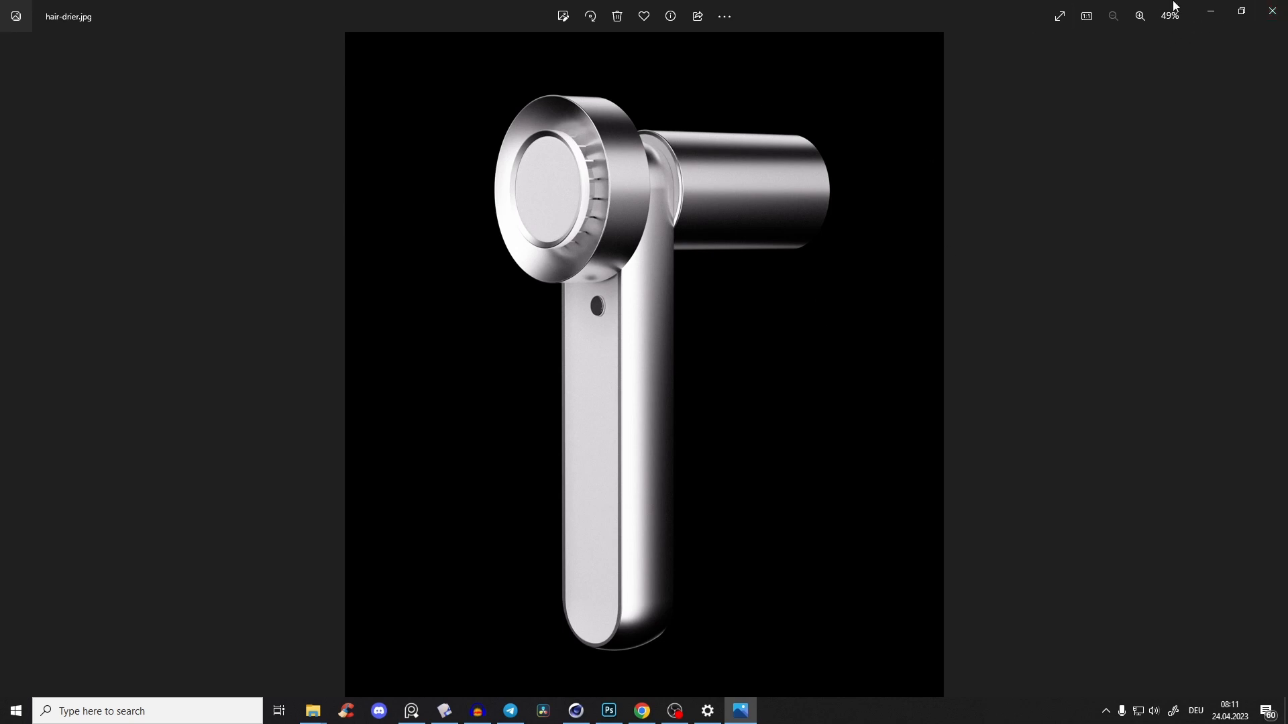
{"action": "left_click", "coordinate": [1272, 11]}
{"action": "mouse_move", "coordinate": [675, 253]}
{"action": "middle_mouse_down"}
{"action": "mouse_move", "coordinate": [734, 328]}
{"action": "mouse_move", "coordinate": [813, 362]}
{"action": "mouse_move", "coordinate": [690, 272]}
{"action": "mouse_move", "coordinate": [778, 289]}
{"action": "mouse_move", "coordinate": [645, 188]}
{"action": "mouse_move", "coordinate": [673, 305]}
{"action": "mouse_move", "coordinate": [652, 304]}
{"action": "mouse_move", "coordinate": [707, 247]}
{"action": "mouse_move", "coordinate": [653, 268]}
{"action": "mouse_move", "coordinate": [652, 252]}
{"action": "middle_mouse_up"}
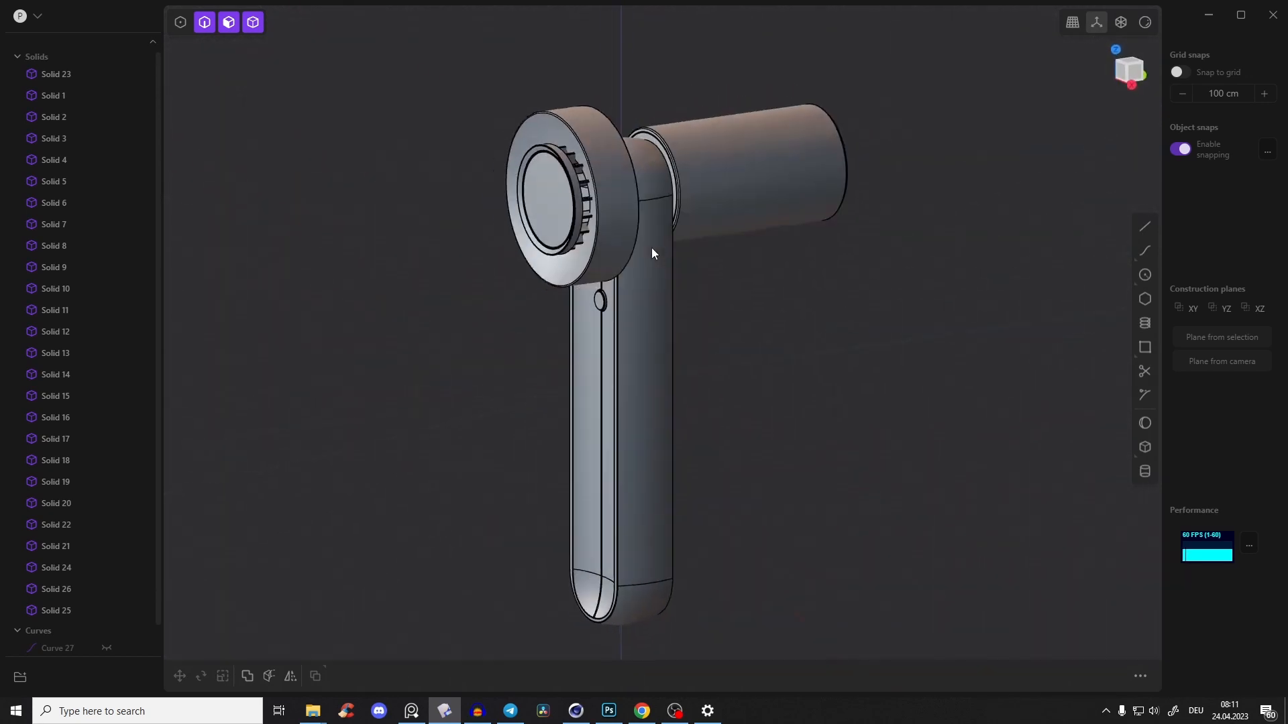
{"action": "middle_click_drag", "start_coordinate": [737, 211], "coordinate": [669, 235]}
{"action": "scroll", "coordinate": [669, 234], "scroll_direction": "up", "scroll_amount": 3}
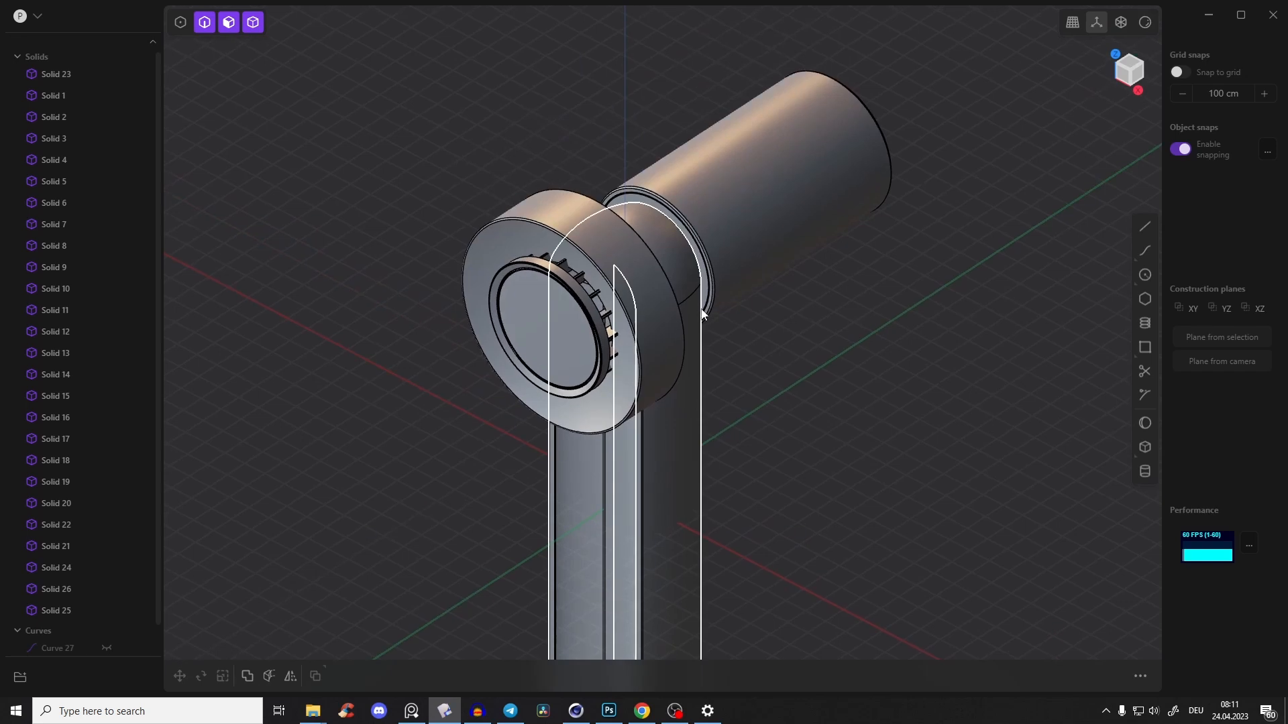
Start exporting the hair dryer model as a Wavefront OBJ file named hair-dryer-lighting
{"action": "left_click", "coordinate": [36, 19]}
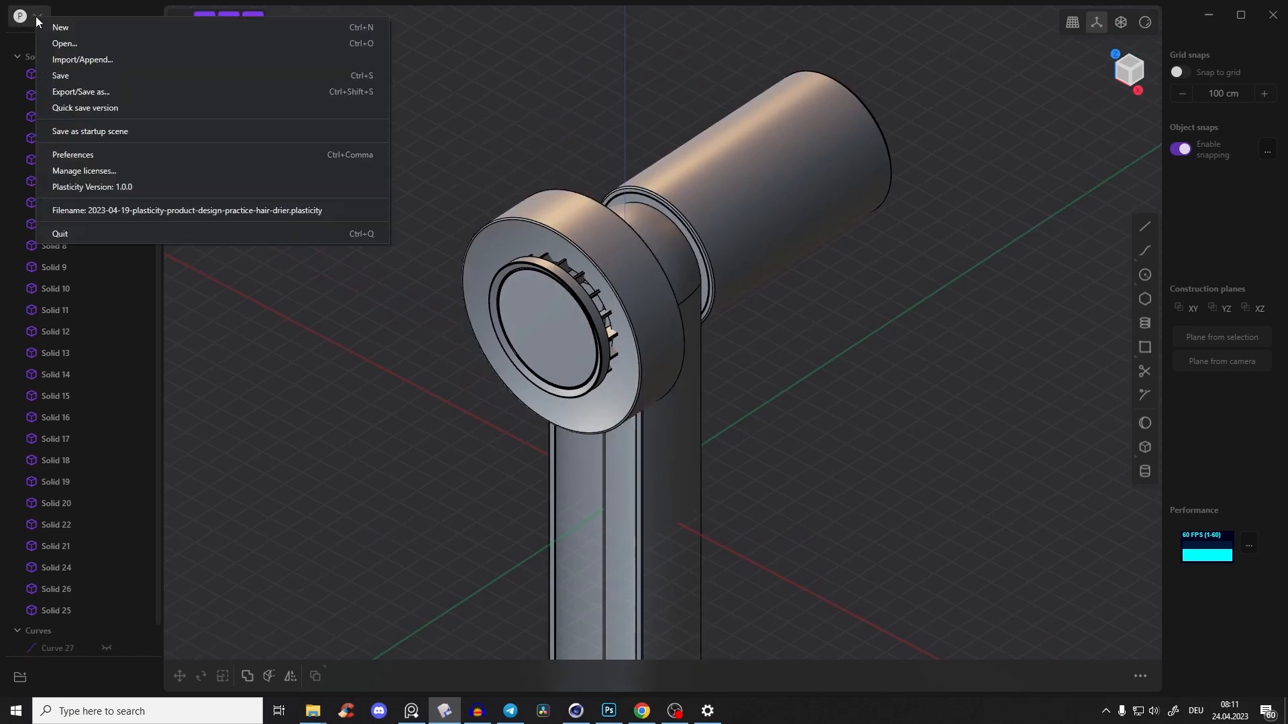
{"action": "left_click", "coordinate": [79, 99]}
{"action": "key", "text": "ctrl+shift+s"}
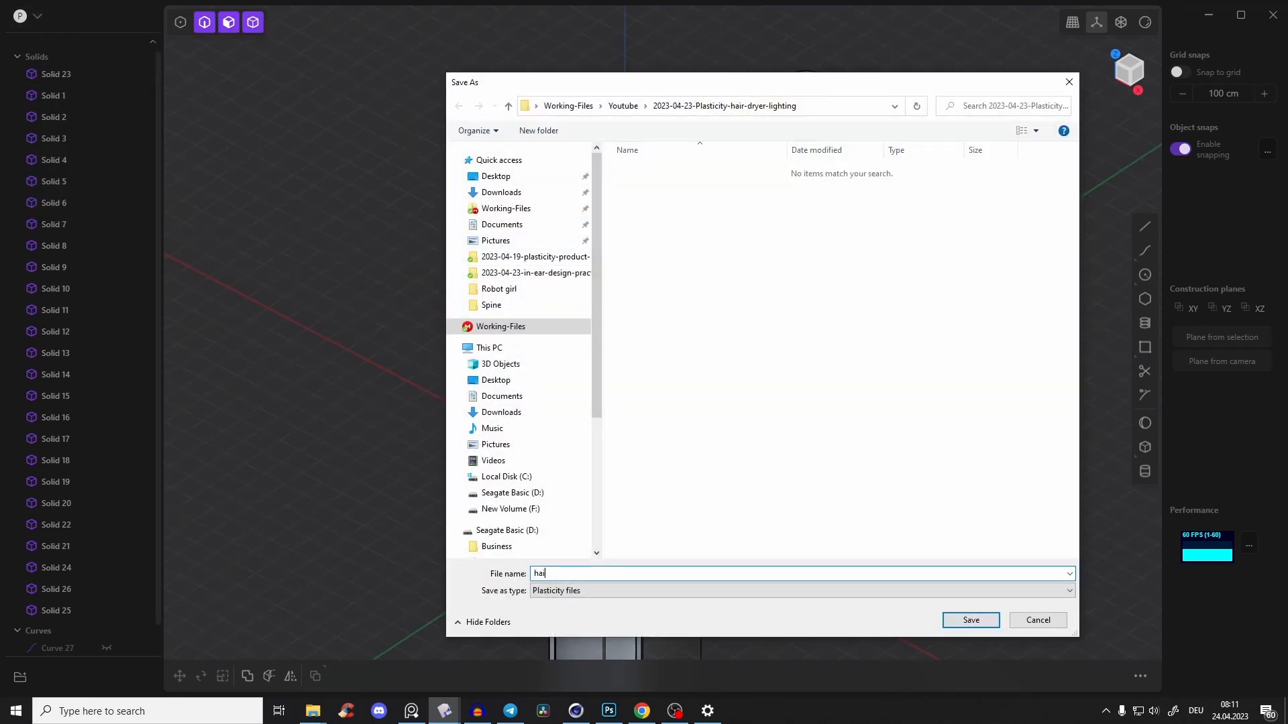
{"action": "type", "text": "hair-dryer-lighting"}
{"action": "left_click", "coordinate": [536, 591]}
{"action": "left_click", "coordinate": [563, 637]}
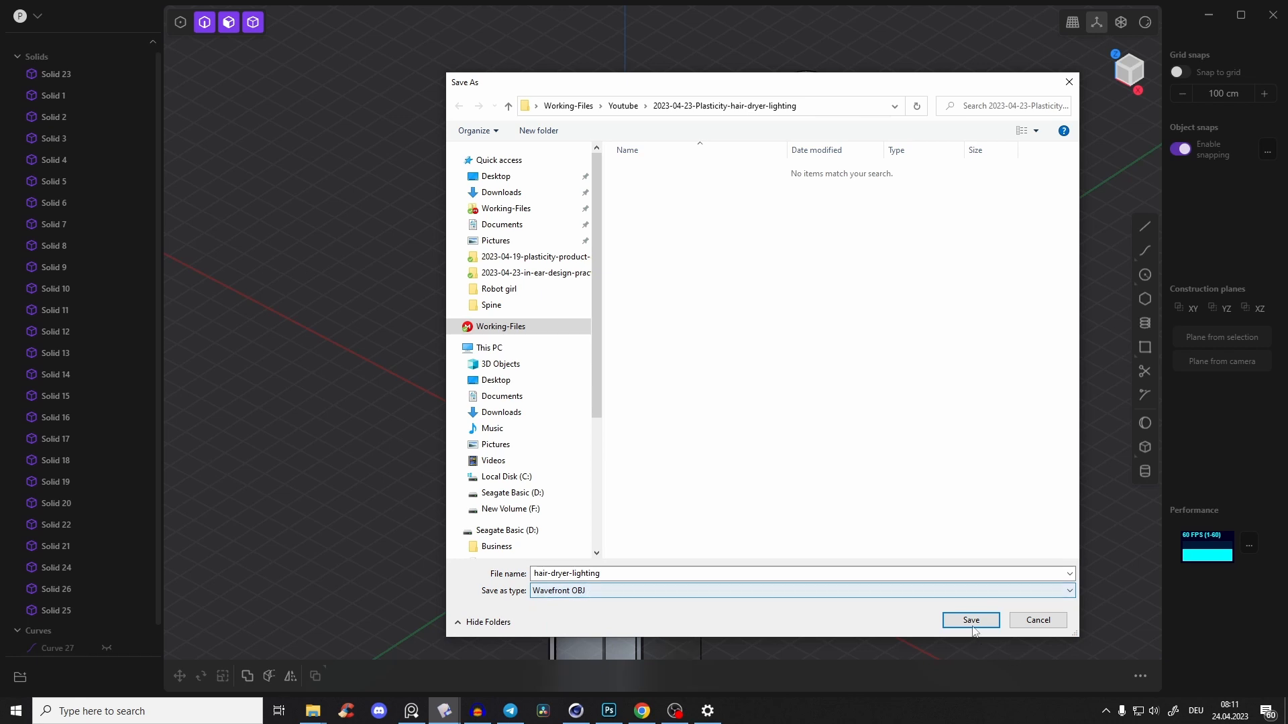
{"action": "key", "text": "Return"}
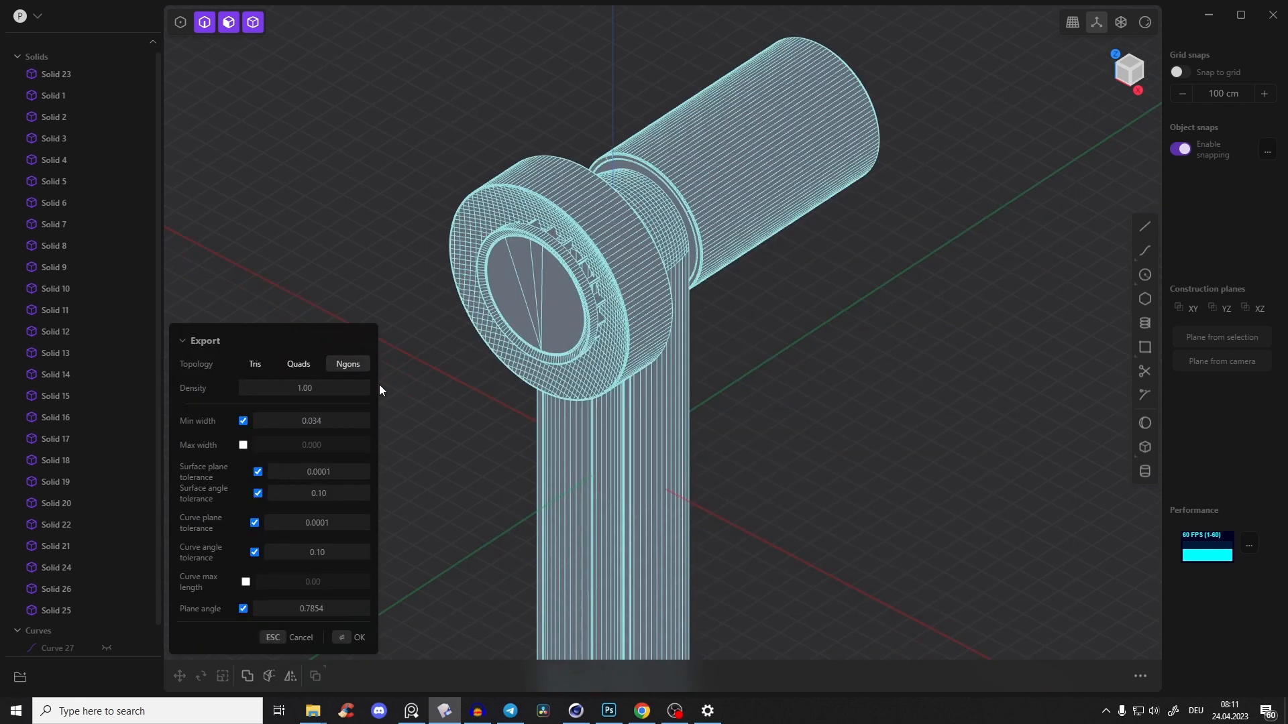
Try an export mesh density of 0.50 with Ngons topology, and restore the density to 1.00
{"action": "key", "text": "Return"}
{"action": "middle_click_drag", "start_coordinate": [616, 269], "coordinate": [777, 301]}
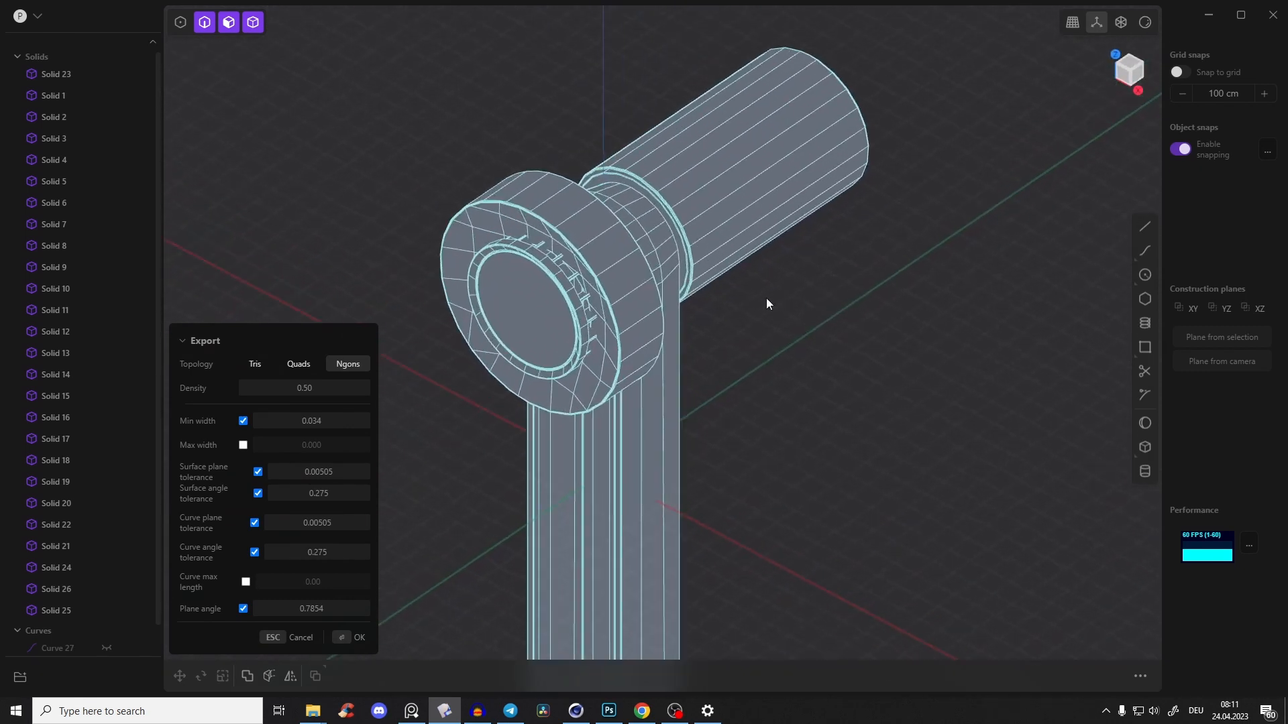
{"action": "scroll", "coordinate": [609, 279], "scroll_direction": "up", "scroll_amount": 5}
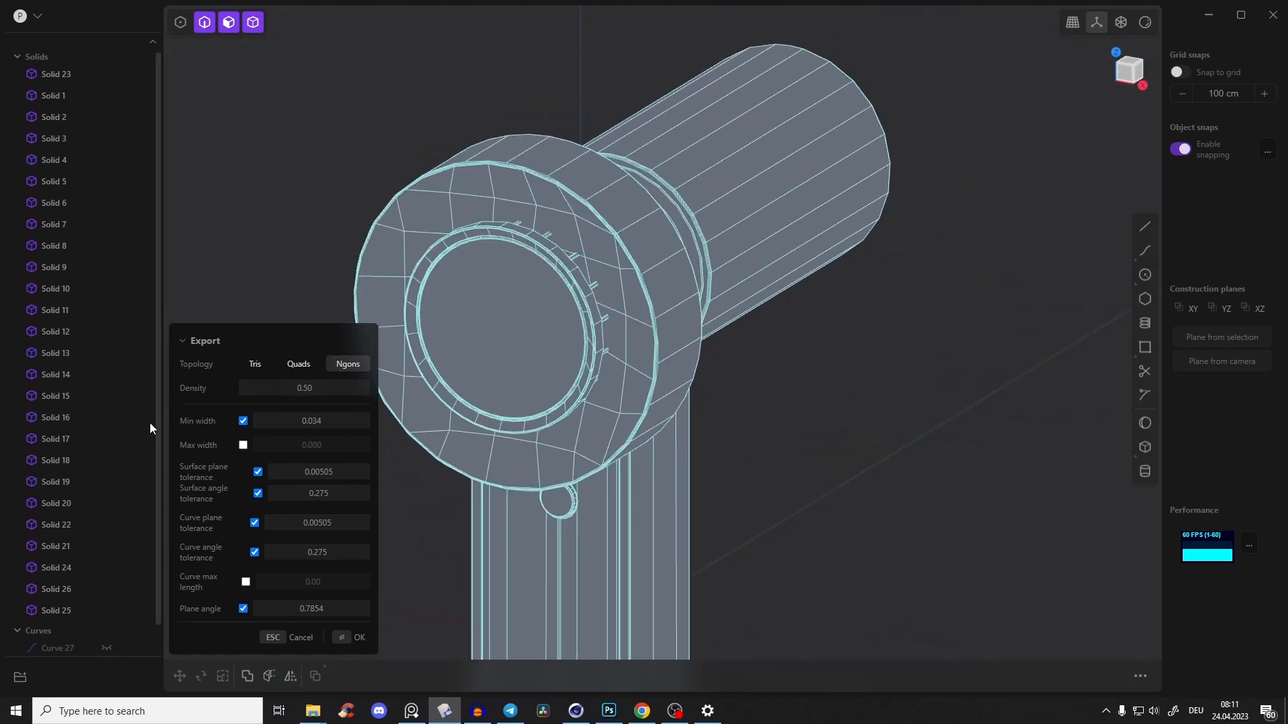
{"action": "left_click_drag", "start_coordinate": [305, 386], "coordinate": [313, 386]}
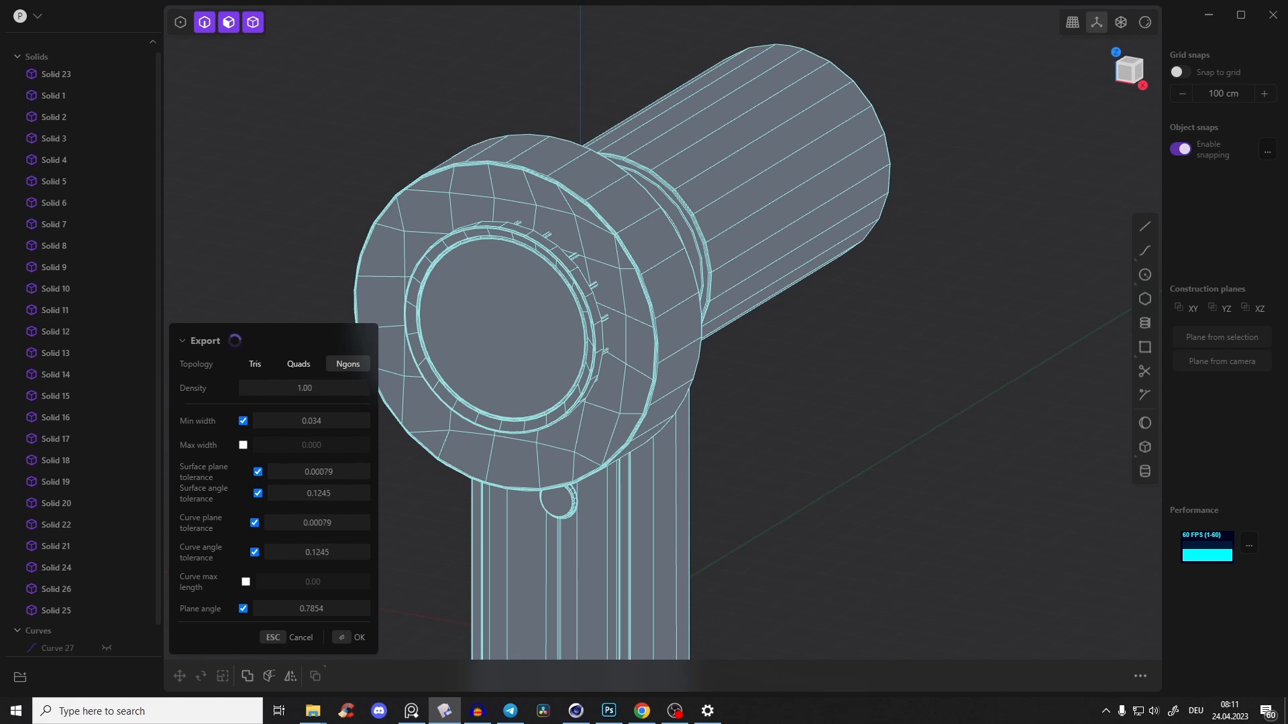
{"action": "middle_click_drag", "start_coordinate": [825, 207], "coordinate": [811, 153]}
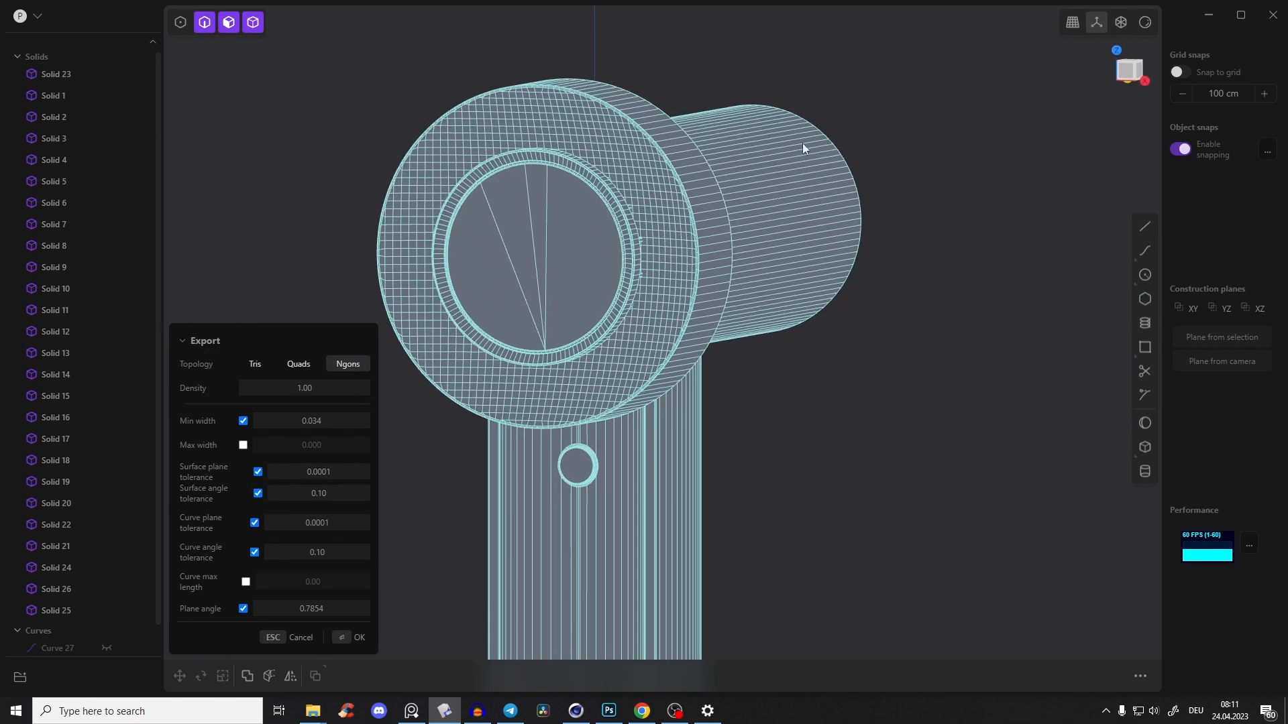
{"action": "middle_click_drag", "start_coordinate": [822, 287], "coordinate": [476, 370]}
Disable the export's minimum width and examine the facets on the front ring's edge fillet up close
{"action": "scroll", "coordinate": [620, 305], "scroll_direction": "up", "scroll_amount": 3}
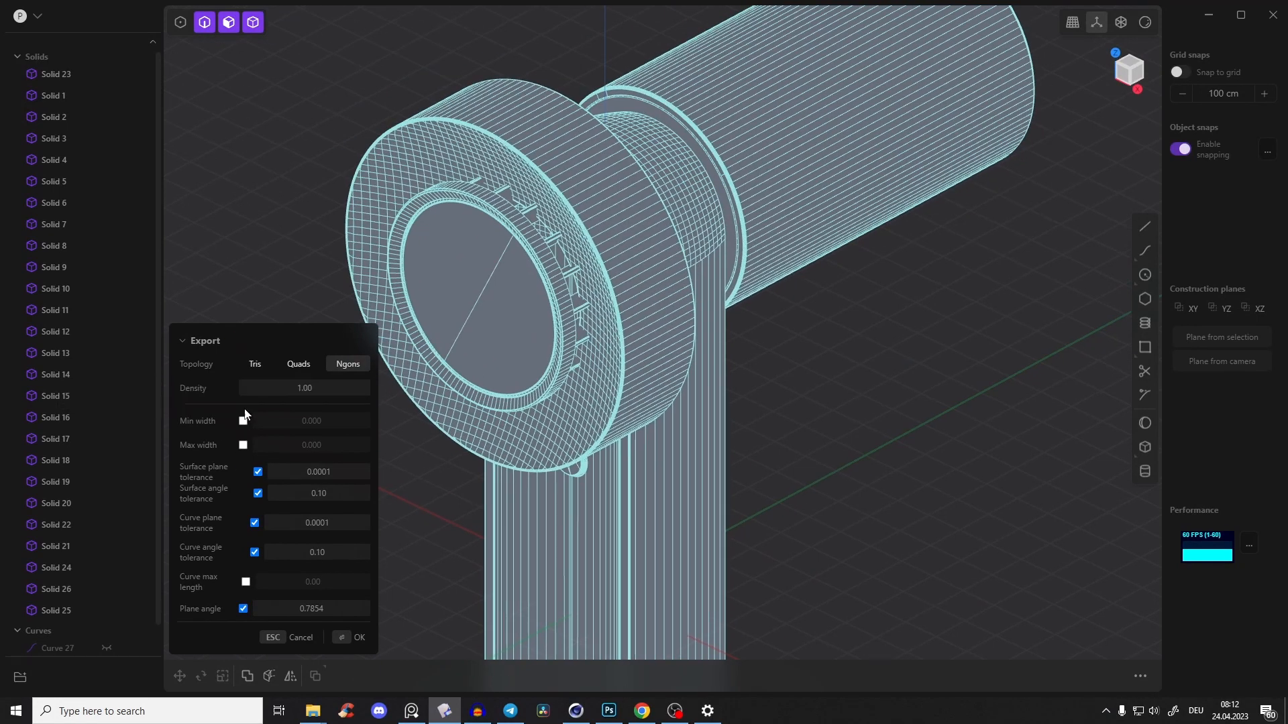
{"action": "scroll", "coordinate": [629, 213], "scroll_direction": "up", "scroll_amount": 2}
{"action": "middle_click_drag", "start_coordinate": [555, 255], "coordinate": [726, 334]}
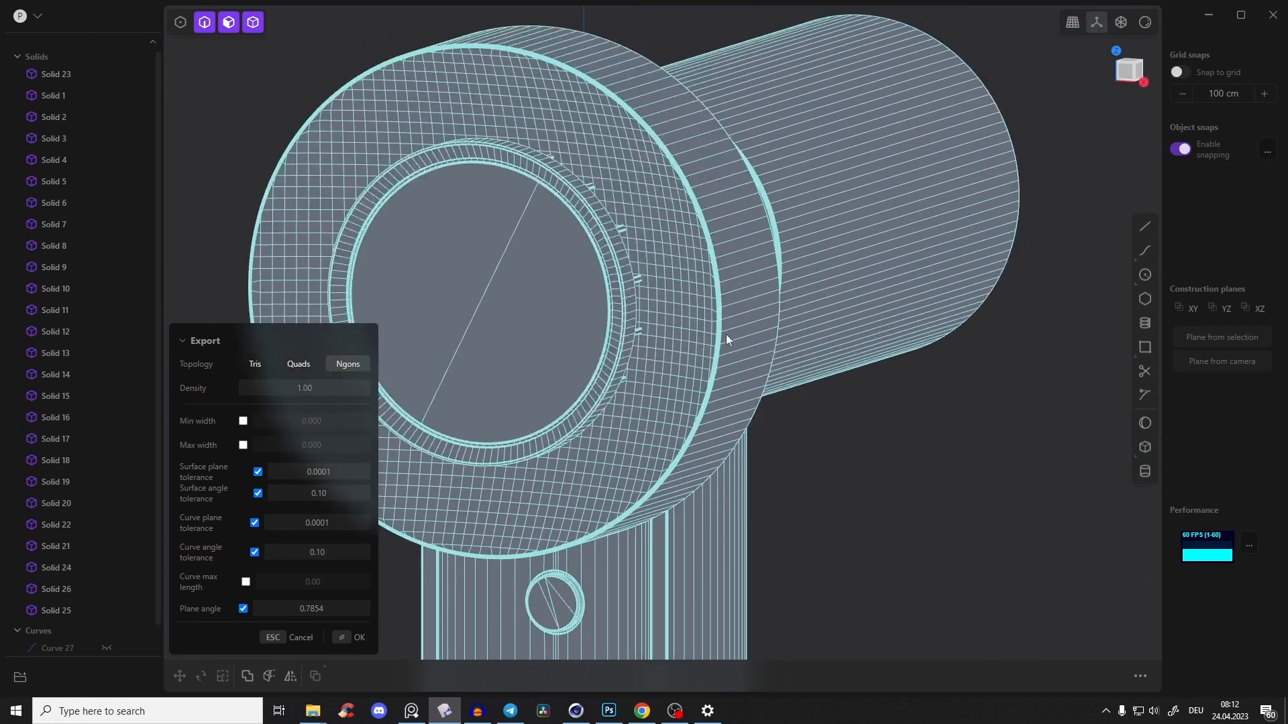
{"action": "middle_click_drag", "start_coordinate": [988, 293], "coordinate": [565, 186]}
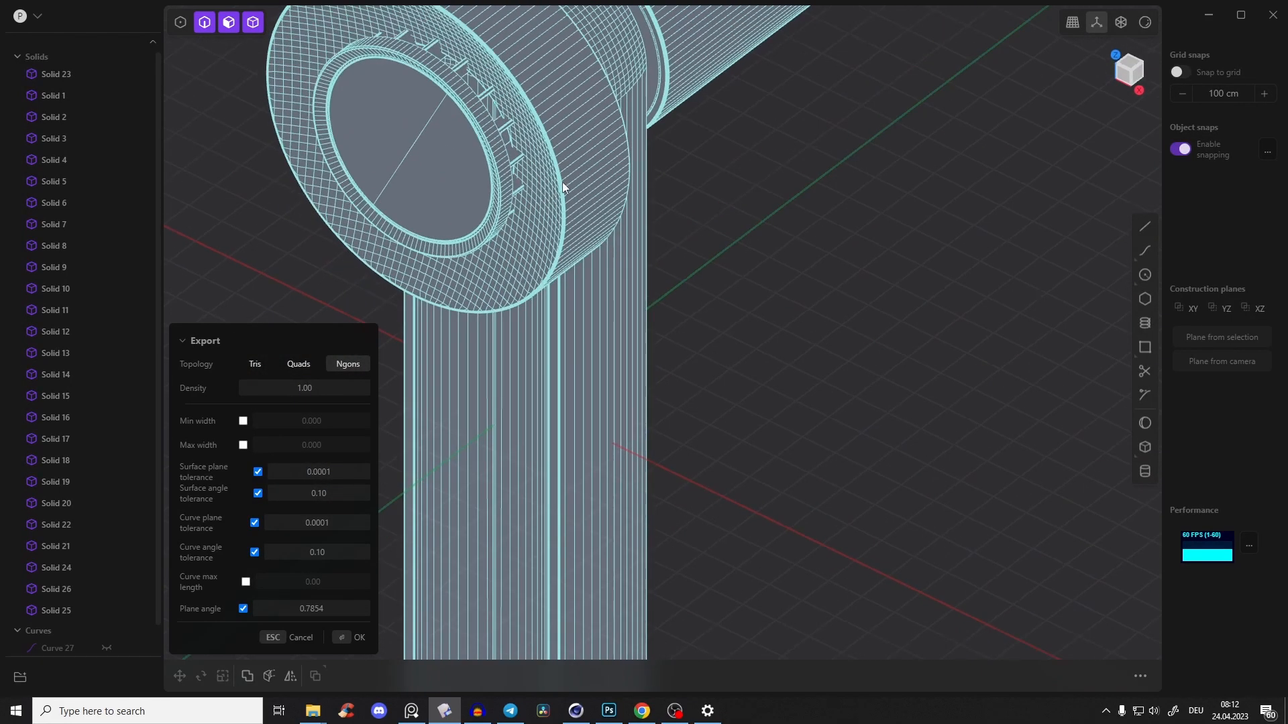
{"action": "scroll", "coordinate": [561, 183], "scroll_direction": "up", "scroll_amount": 5}
{"action": "scroll", "coordinate": [556, 193], "scroll_direction": "up", "scroll_amount": 5}
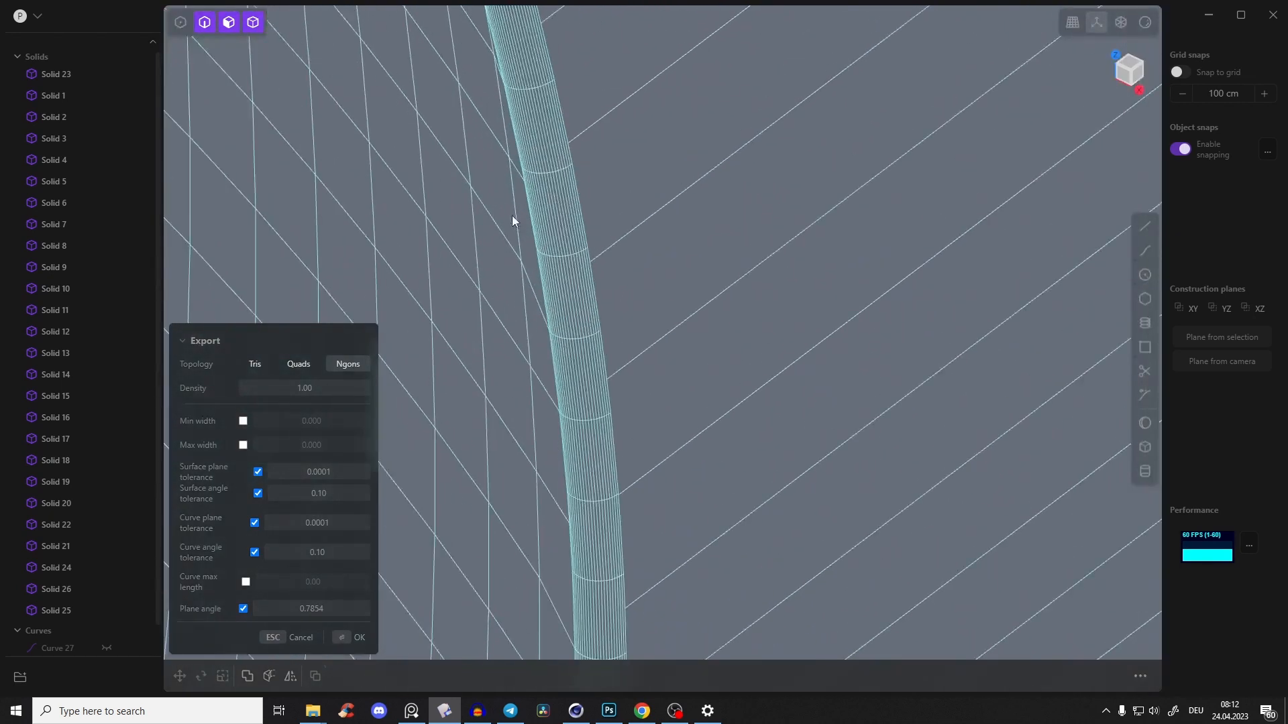
{"action": "scroll", "coordinate": [545, 165], "scroll_direction": "down", "scroll_amount": 5}
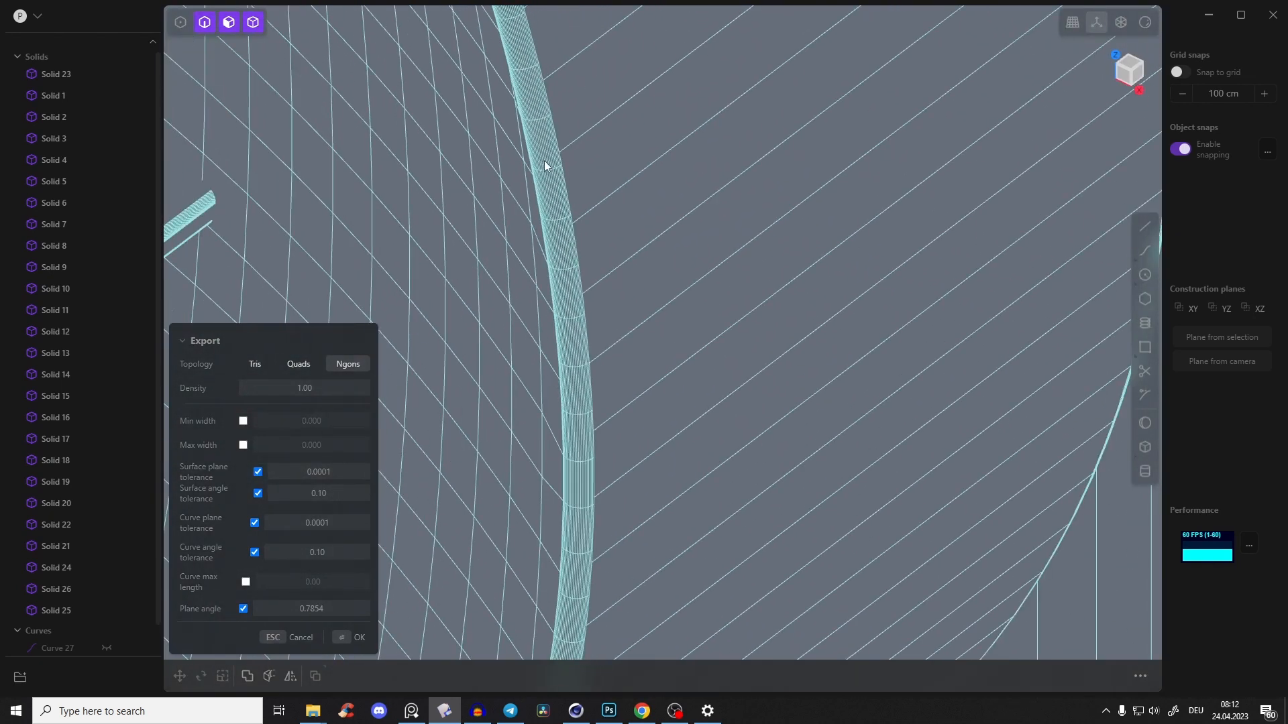
{"action": "scroll", "coordinate": [591, 255], "scroll_direction": "up", "scroll_amount": 5}
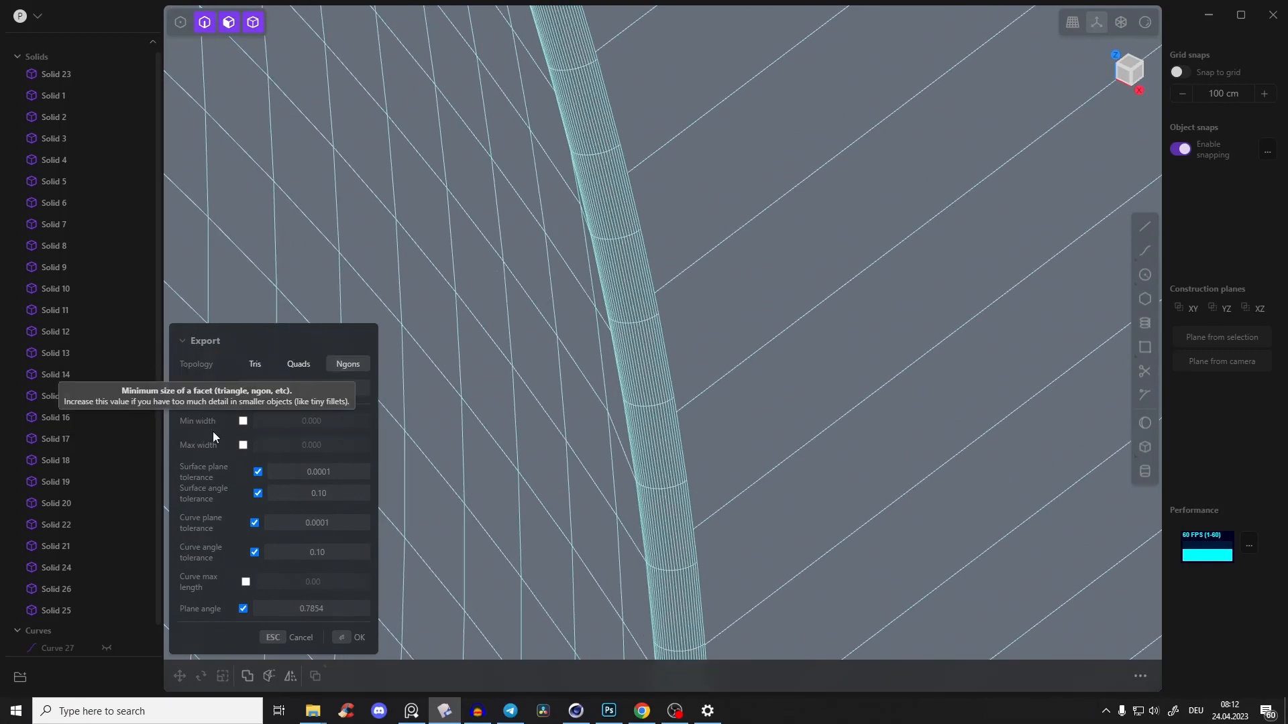
Compare the Tris topology across the hair dryer's mesh preview and switch back to Ngons
{"action": "left_click", "coordinate": [253, 365]}
{"action": "scroll", "coordinate": [566, 238], "scroll_direction": "down", "scroll_amount": 5}
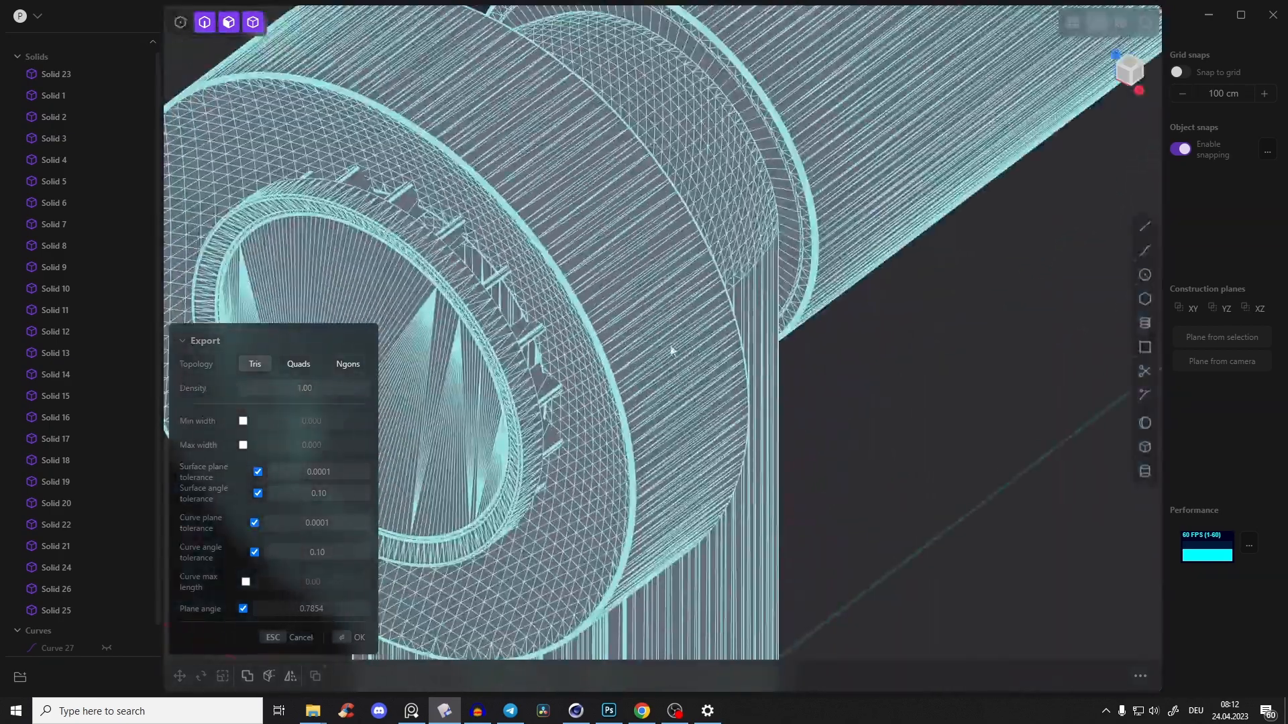
{"action": "scroll", "coordinate": [671, 351], "scroll_direction": "down", "scroll_amount": 4}
{"action": "middle_click_drag", "start_coordinate": [671, 351], "coordinate": [700, 351]}
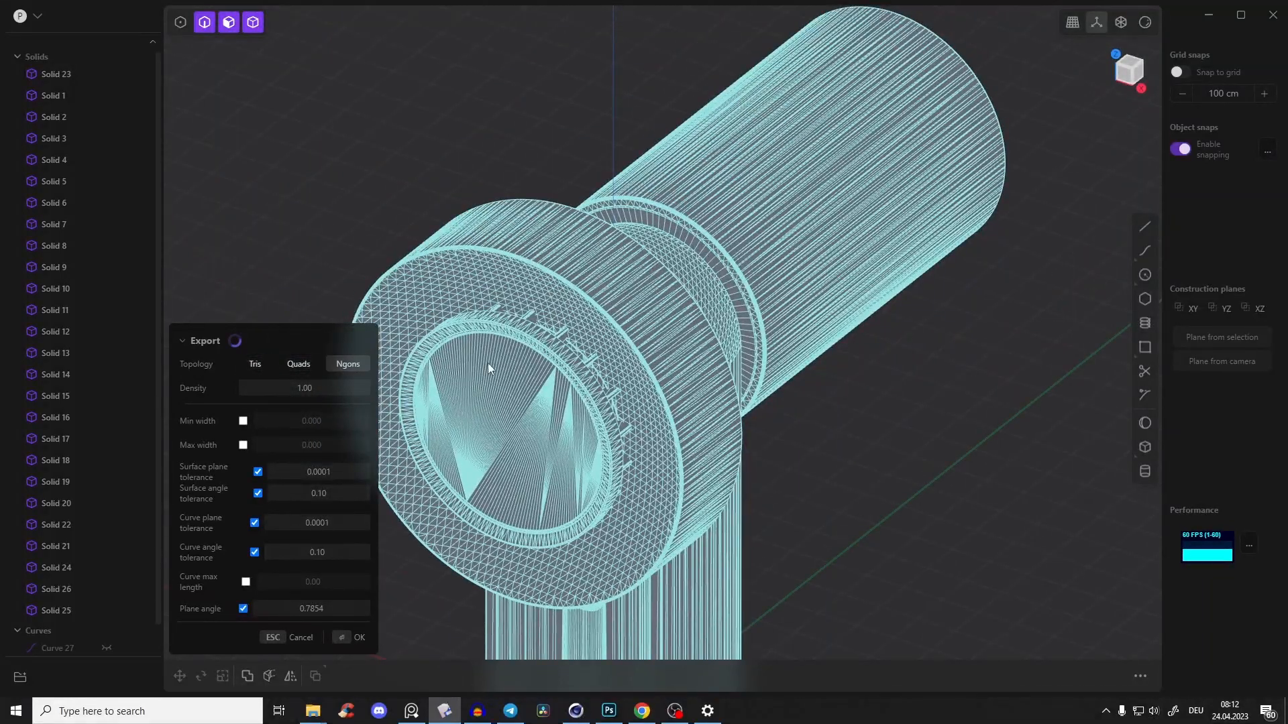
{"action": "middle_click_drag", "start_coordinate": [398, 368], "coordinate": [745, 295]}
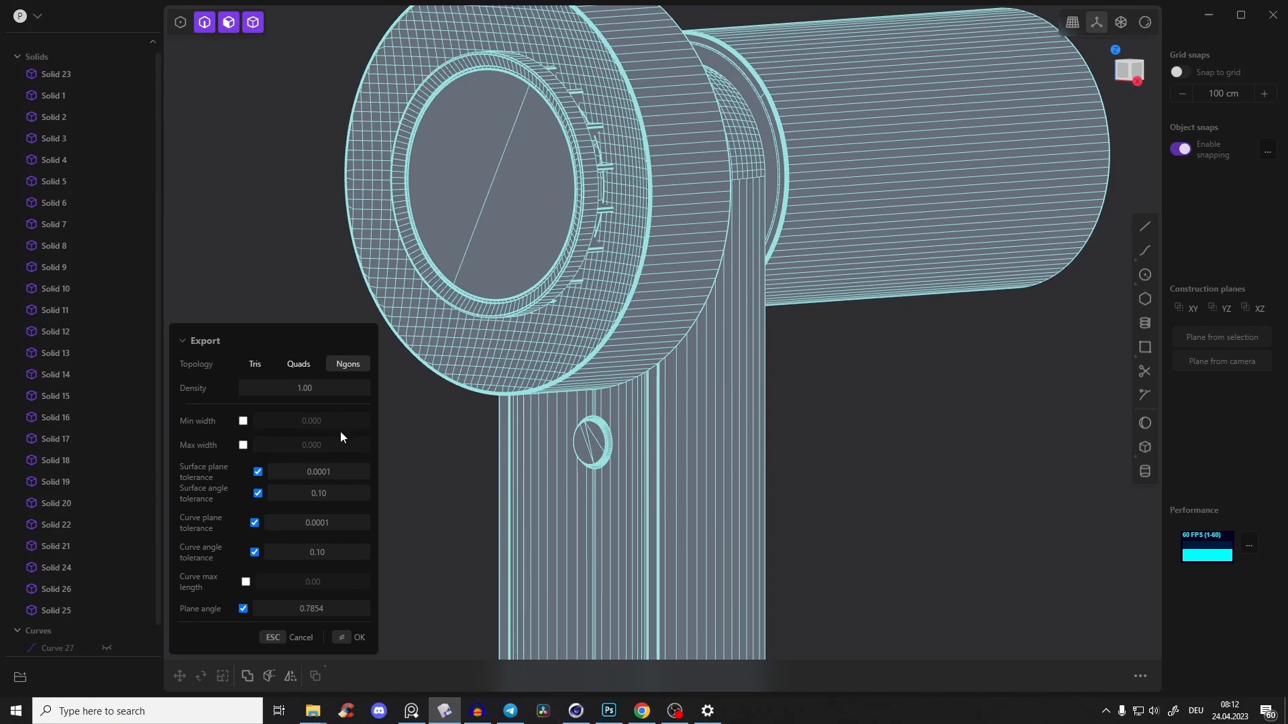
Re-enable the export's minimum width and raise it to 0.095 while checking the ring's edge fillet
{"action": "scroll", "coordinate": [555, 265], "scroll_direction": "up", "scroll_amount": 6}
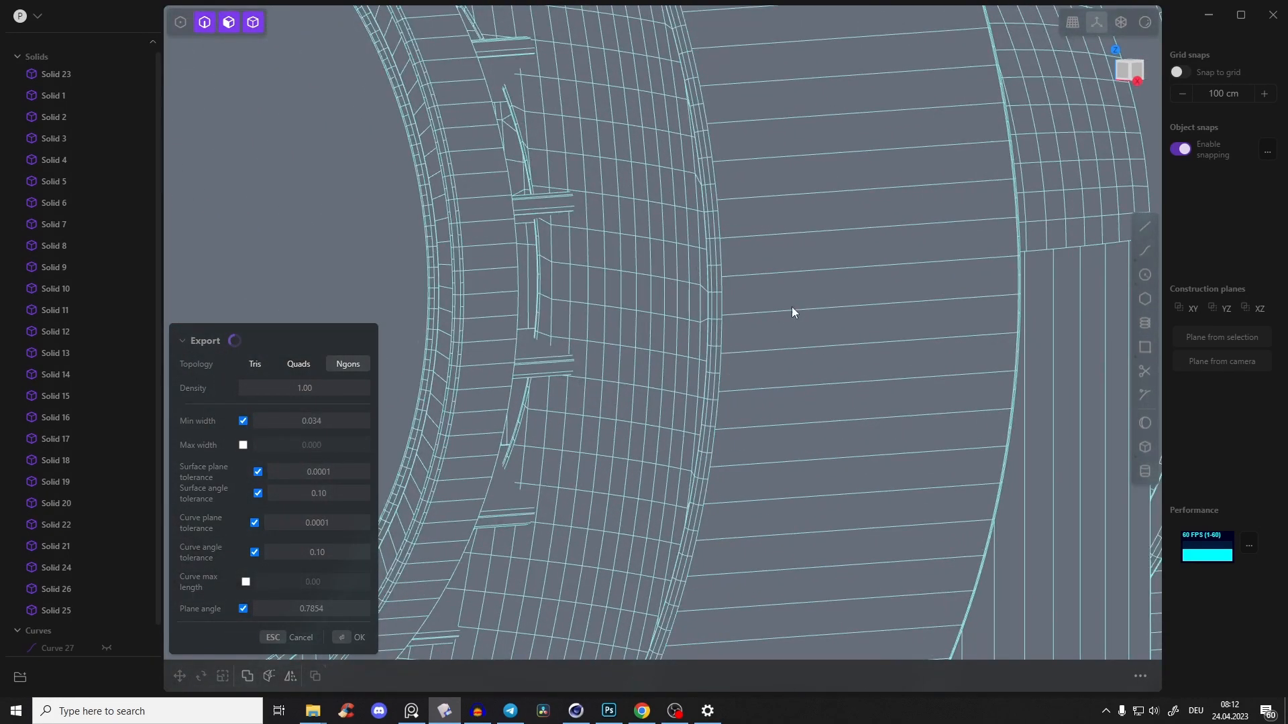
{"action": "middle_click_drag", "start_coordinate": [793, 309], "coordinate": [784, 349], "text": "shift"}
{"action": "left_click_drag", "start_coordinate": [311, 421], "coordinate": [477, 440]}
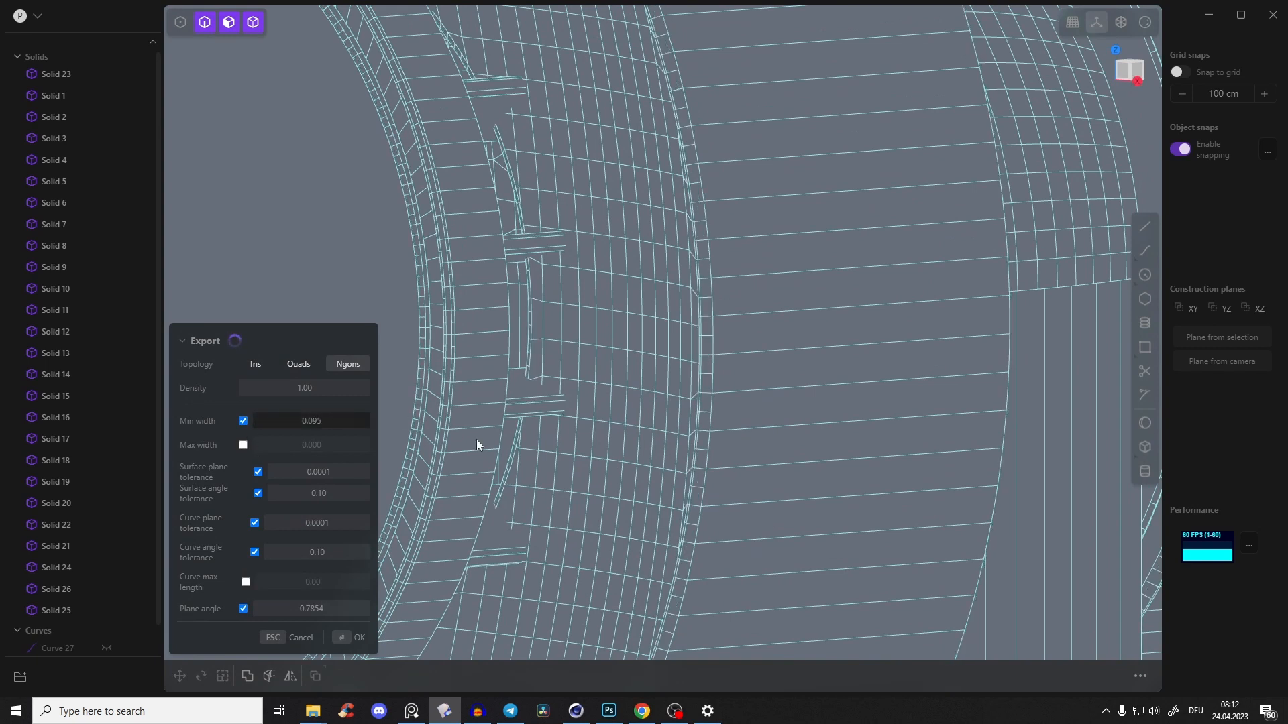
{"action": "middle_click_drag", "start_coordinate": [566, 429], "coordinate": [636, 344], "text": "shift"}
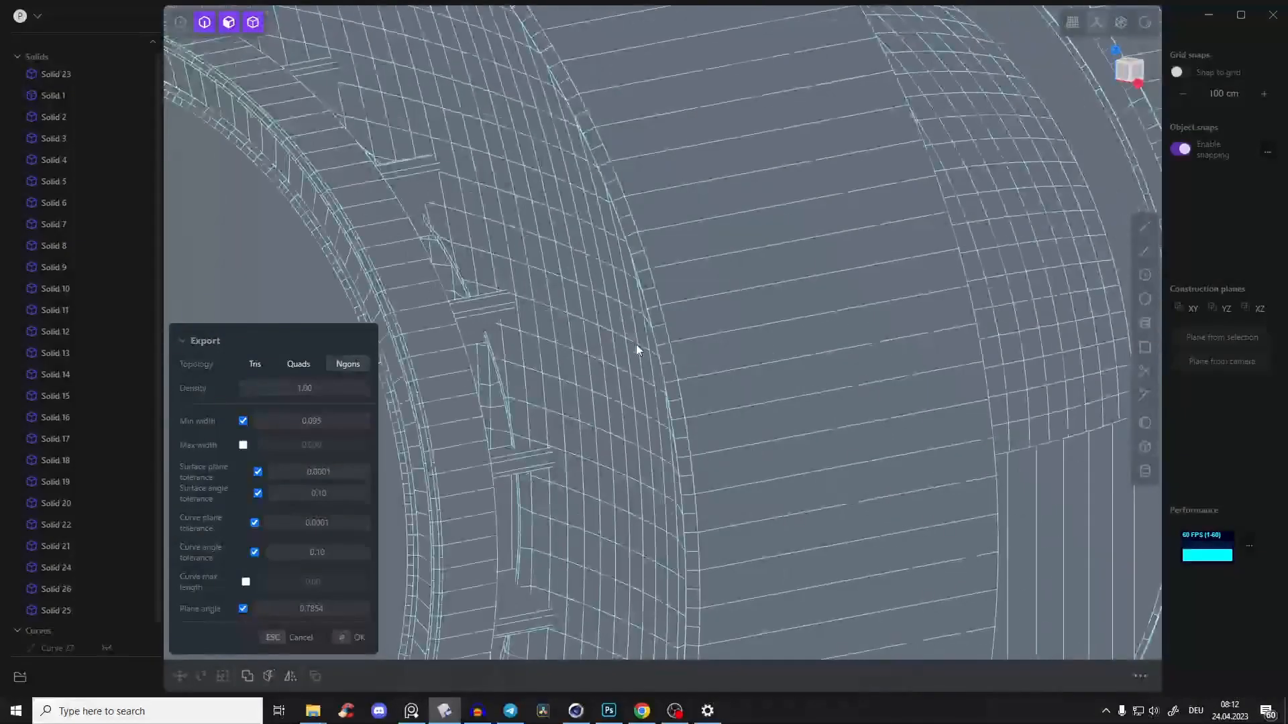
Lower the export's minimum width to 0.046 and inspect the facets along the ring's edge fillet
{"action": "left_click_drag", "start_coordinate": [311, 421], "coordinate": [257, 419]}
{"action": "scroll", "coordinate": [582, 303], "scroll_direction": "up", "scroll_amount": 3}
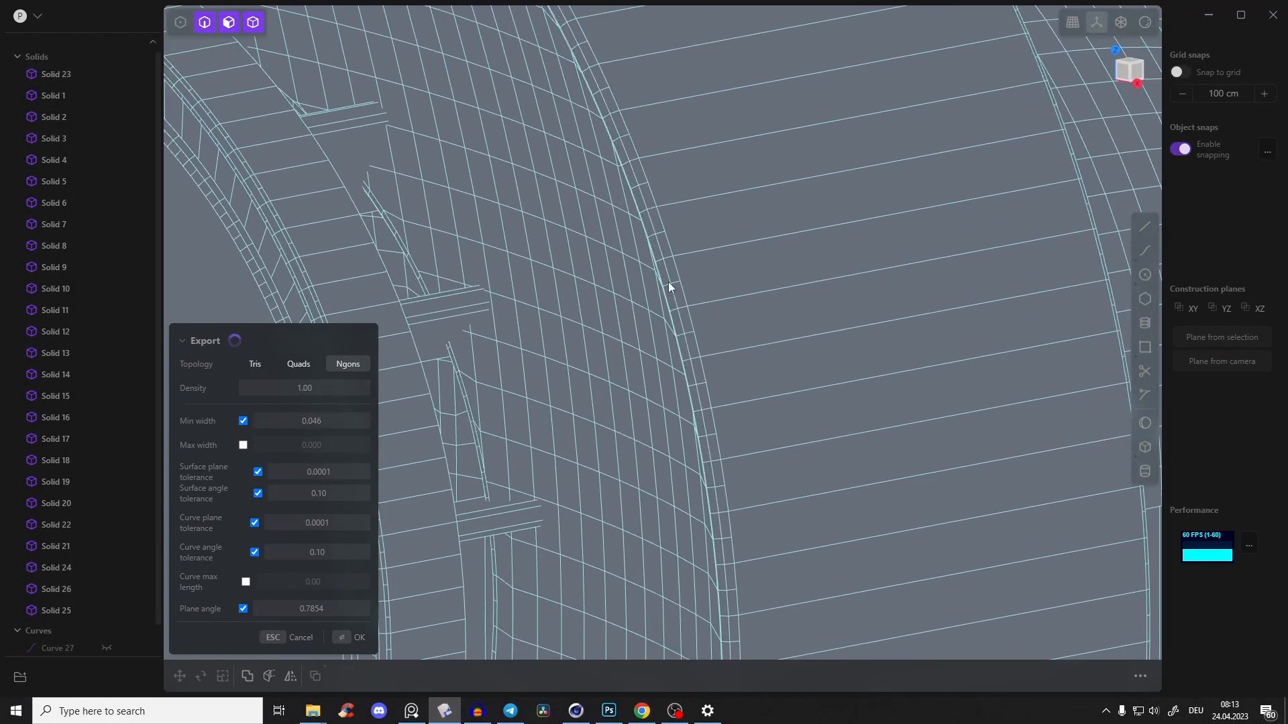
{"action": "middle_click_drag", "start_coordinate": [693, 287], "coordinate": [665, 300], "text": "shift"}
{"action": "scroll", "coordinate": [665, 300], "scroll_direction": "up", "scroll_amount": 2}
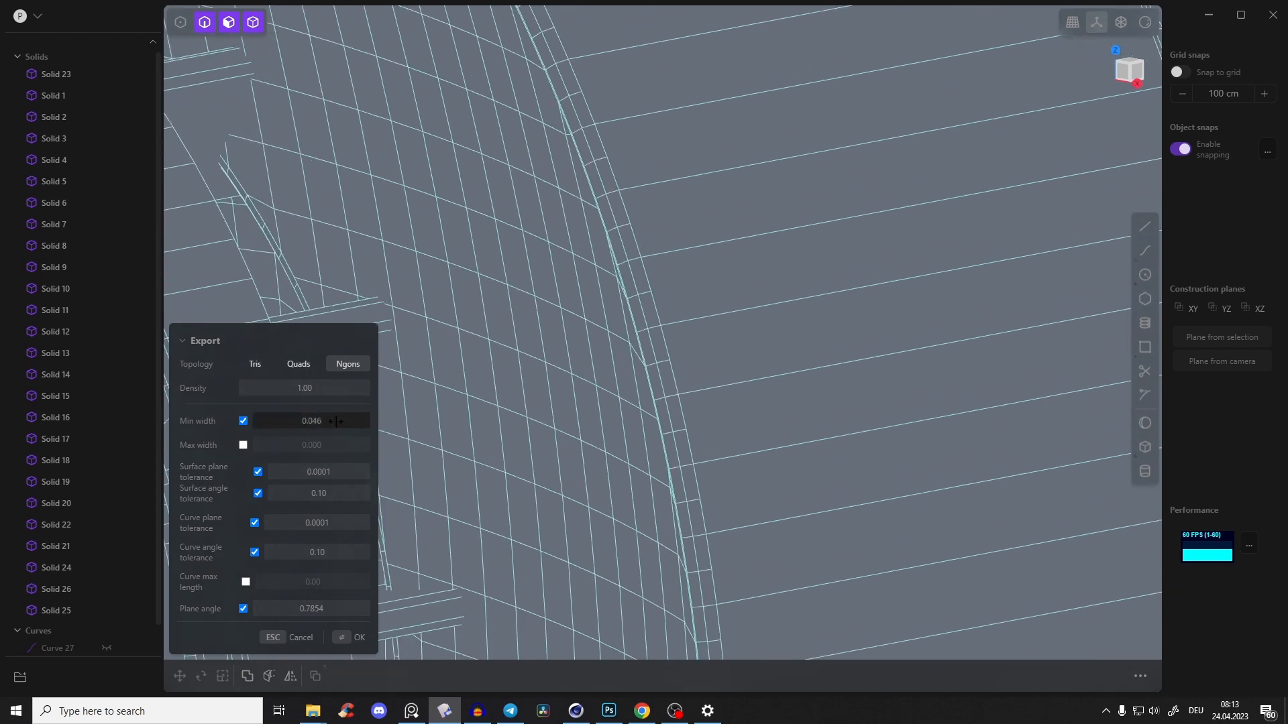
Set the minimum width to 0.032 and finish the OBJ export
{"action": "left_click_drag", "start_coordinate": [268, 421], "coordinate": [265, 421]}
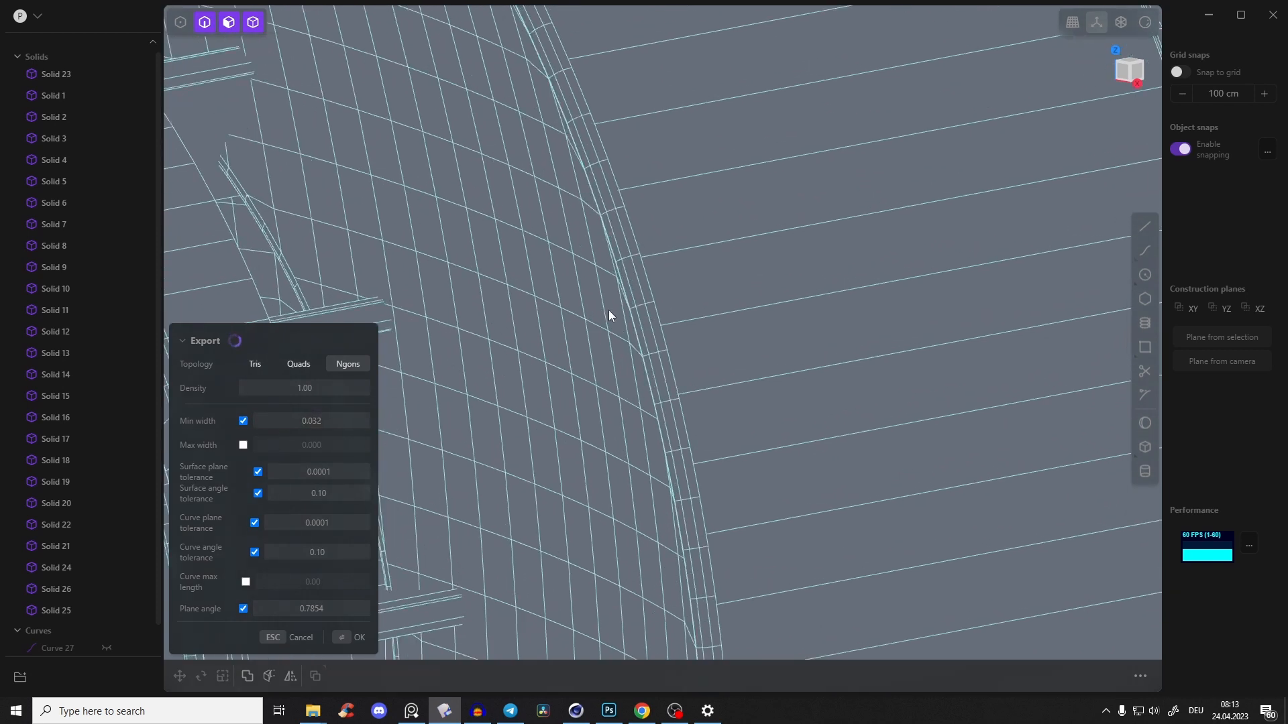
{"action": "left_click_drag", "start_coordinate": [269, 420], "coordinate": [265, 421]}
{"action": "middle_click_drag", "start_coordinate": [658, 314], "coordinate": [466, 567]}
{"action": "left_click", "coordinate": [361, 636]}
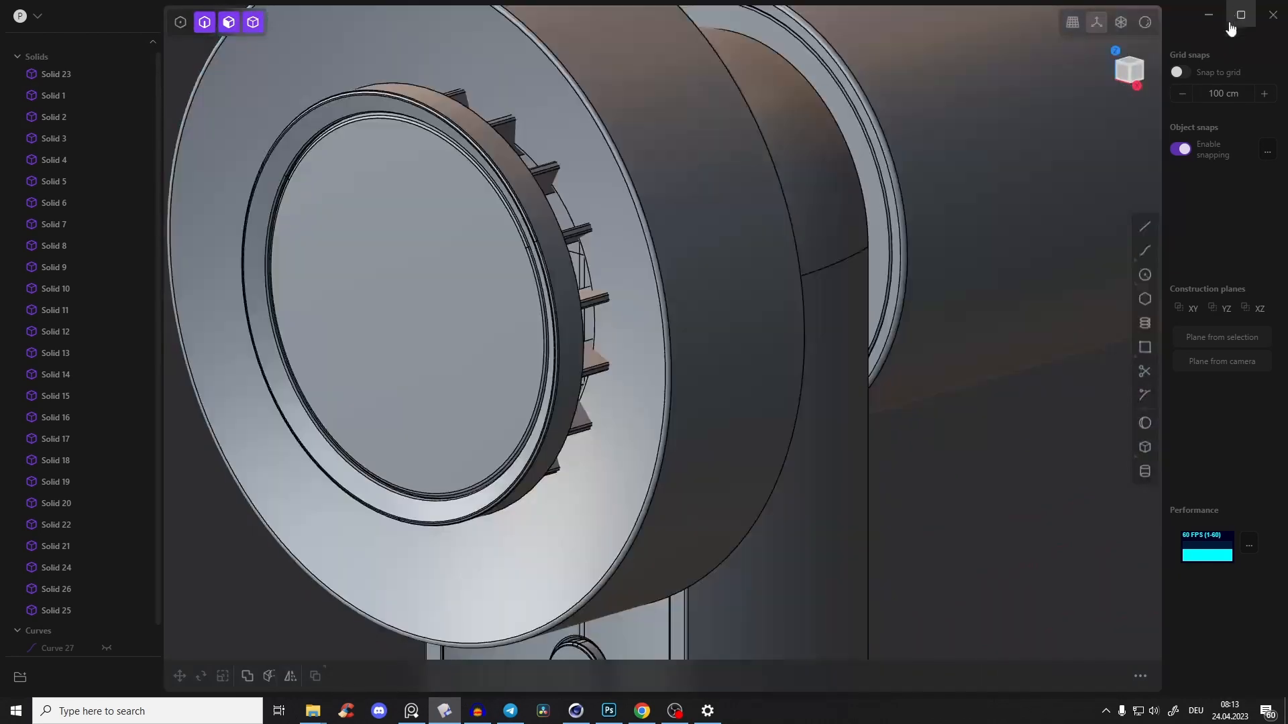
Import hair-dryer-lighting.obj from the file explorer into Cinema 4D
{"action": "mouse_move", "coordinate": [313, 712]}
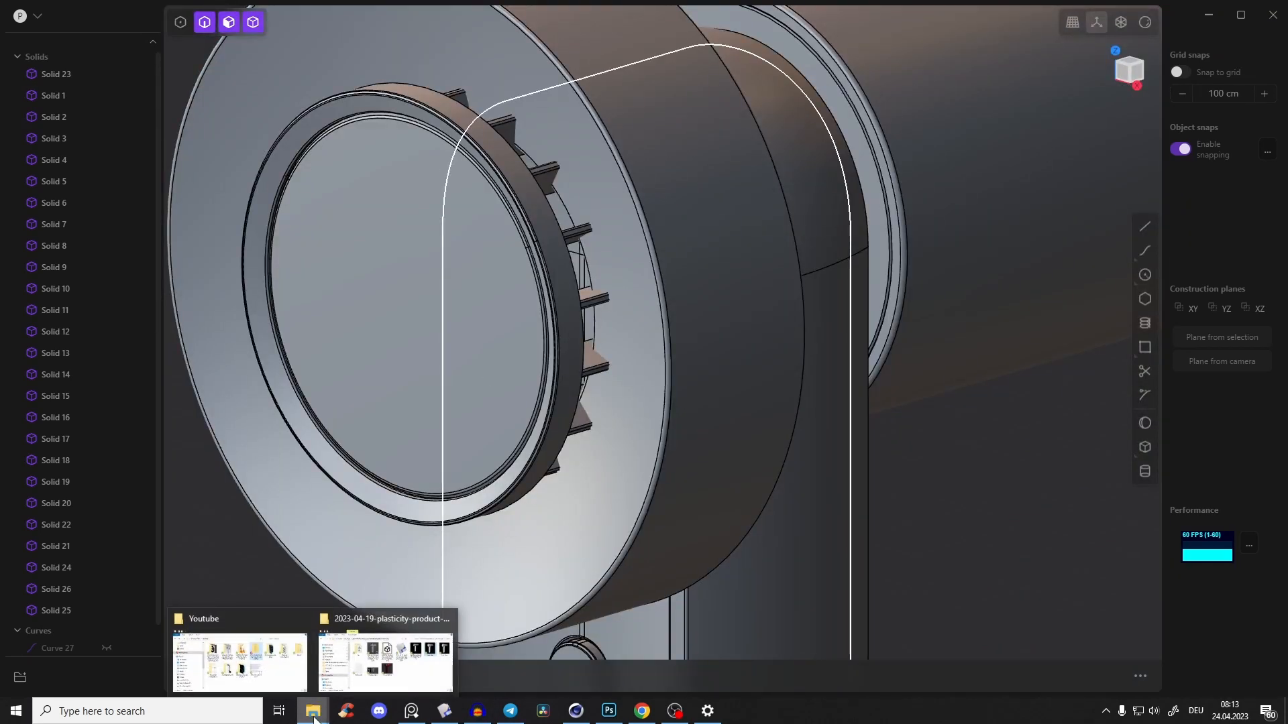
{"action": "left_click", "coordinate": [392, 647]}
{"action": "left_click_drag", "start_coordinate": [527, 305], "coordinate": [606, 489]}
{"action": "left_click", "coordinate": [596, 640]}
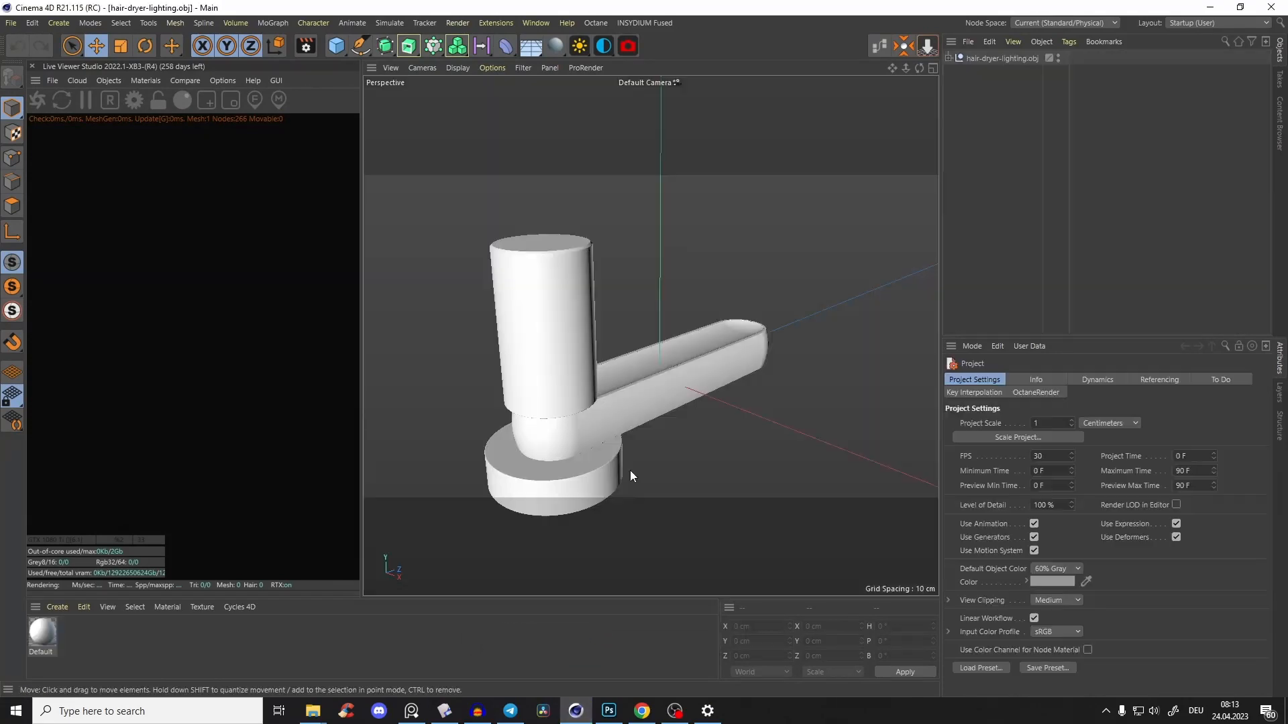
Delete the Default material that came in with the imported model
{"action": "left_click", "coordinate": [648, 291]}
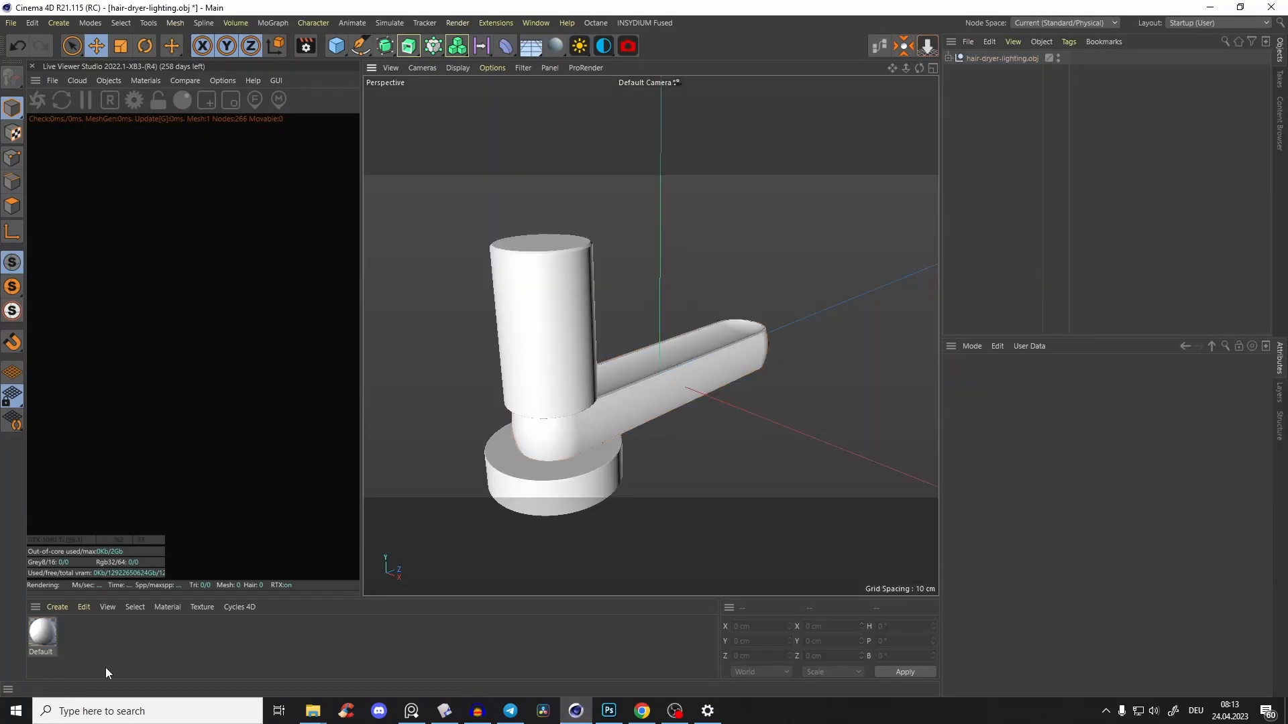
{"action": "left_click", "coordinate": [54, 637]}
{"action": "key", "text": "Delete"}
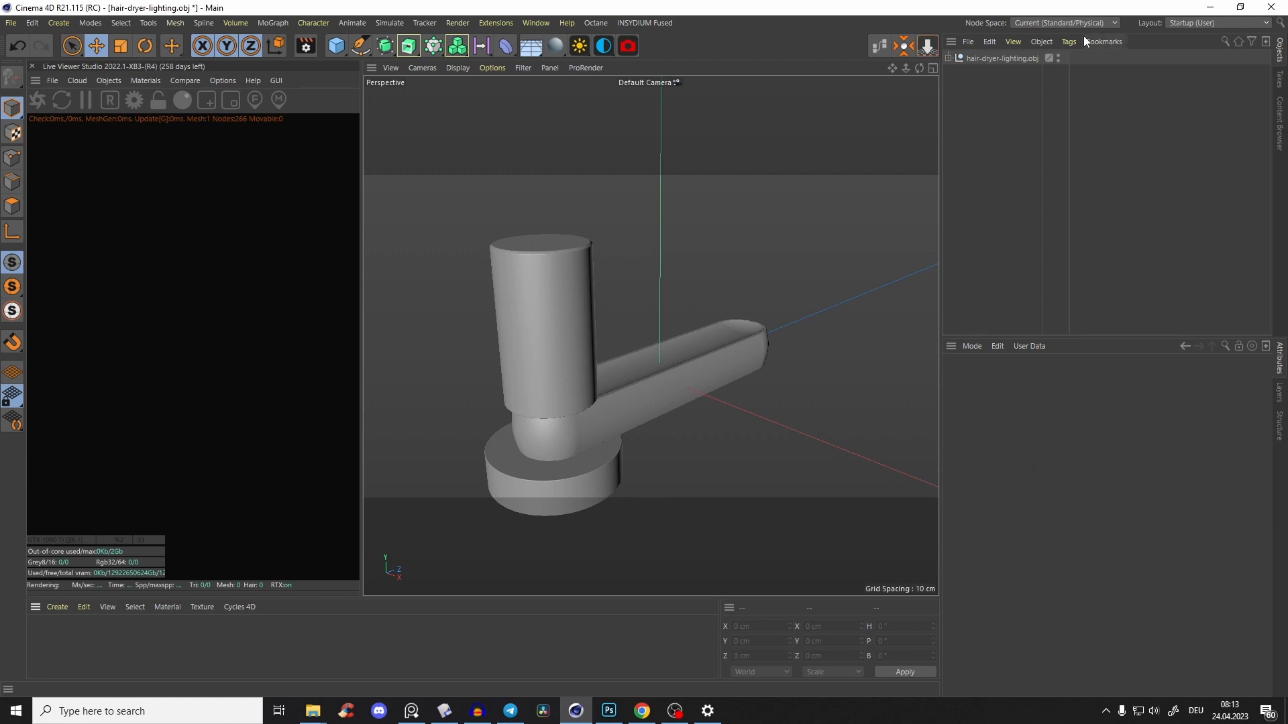
Rotate the hair-dryer-lighting.obj object to a pitch of -90° so the hair dryer stands upright
{"action": "left_click", "coordinate": [1002, 59]}
{"action": "key", "text": "r"}
{"action": "left_click_drag", "start_coordinate": [637, 340], "coordinate": [771, 192]}
Move the hair dryer up along the world Y axis to about 10.75 cm and check its imported mesh
{"action": "key", "text": "e"}
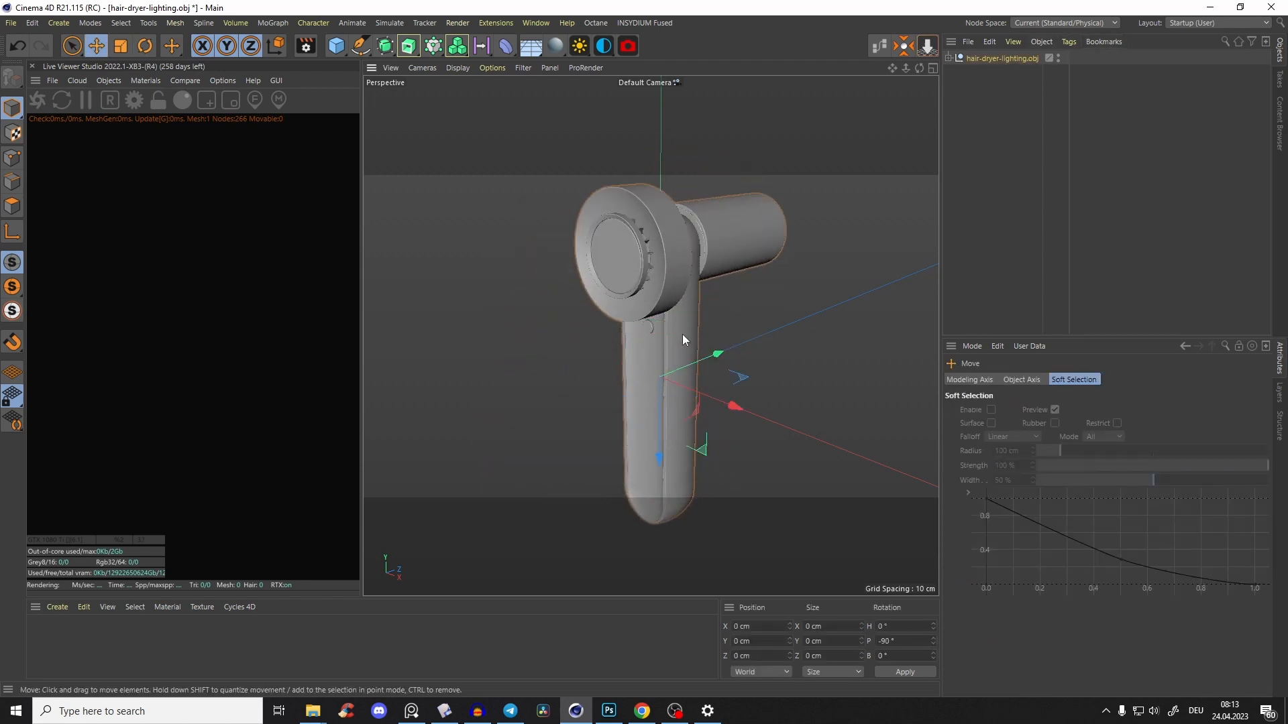
{"action": "left_click_drag", "start_coordinate": [654, 489], "coordinate": [686, 303]}
{"action": "scroll", "coordinate": [679, 268], "scroll_direction": "up", "scroll_amount": 10}
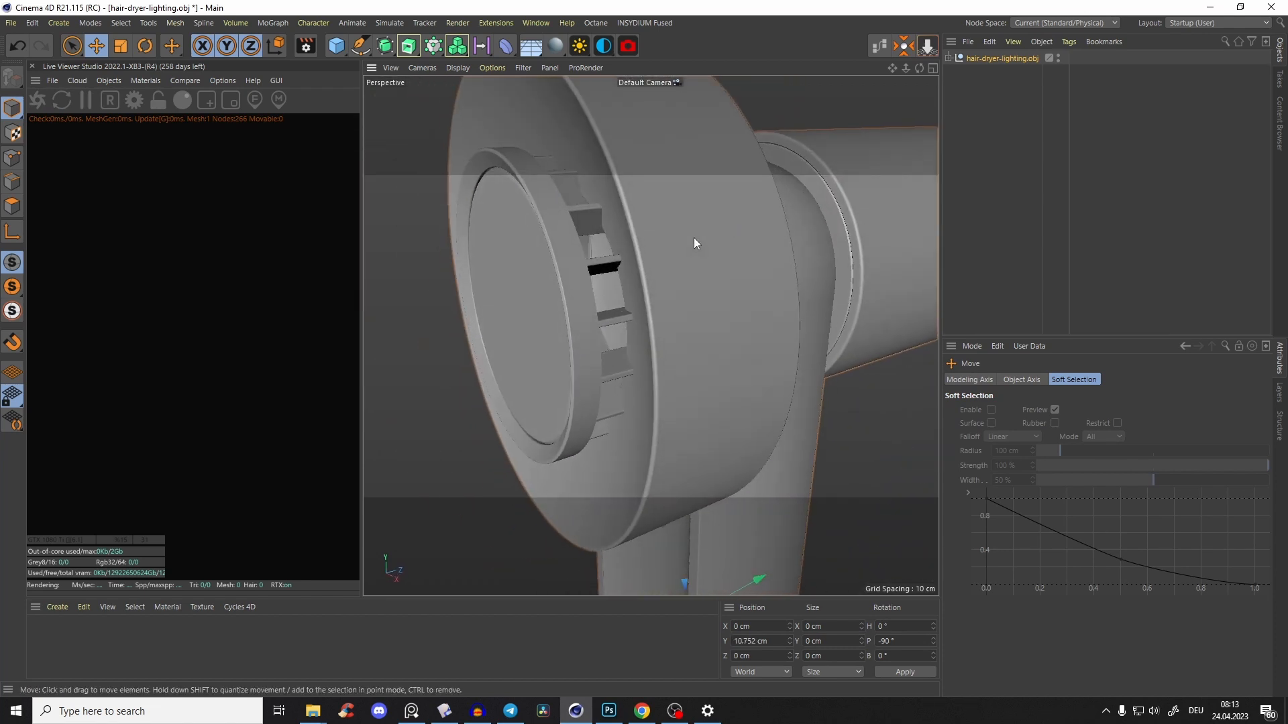
{"action": "scroll", "coordinate": [678, 279], "scroll_direction": "down", "scroll_amount": 10}
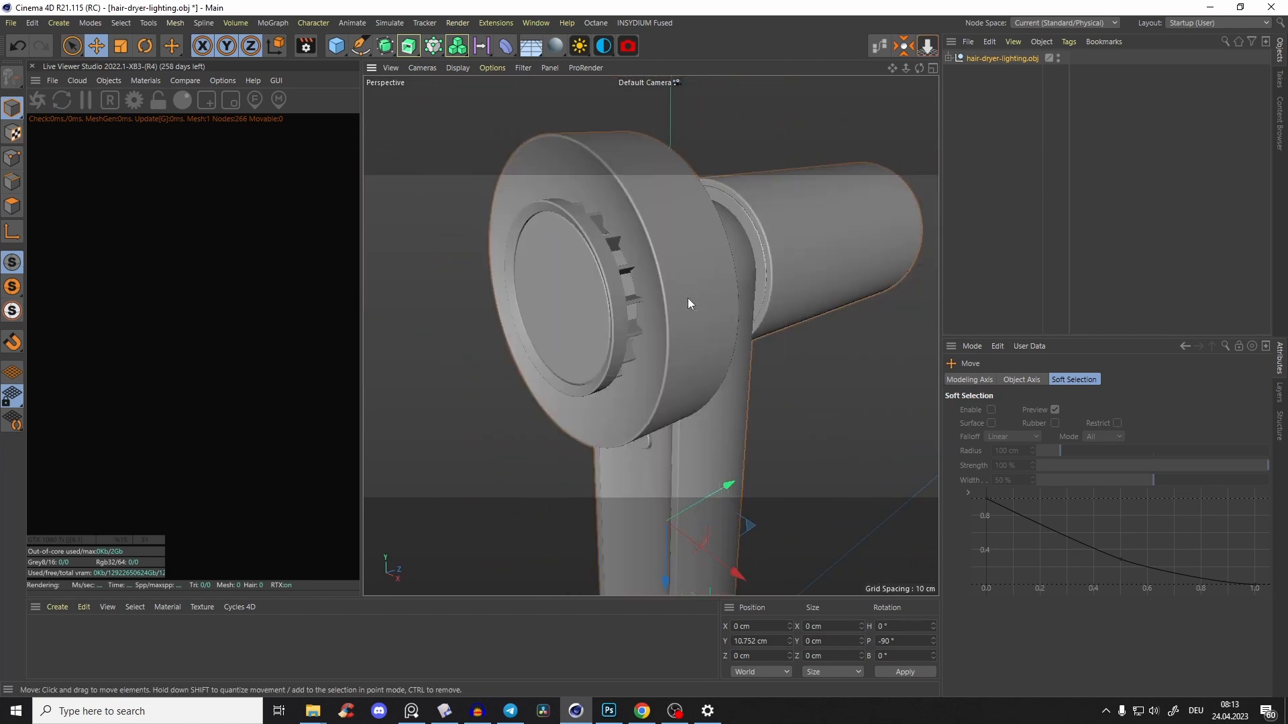
{"action": "scroll", "coordinate": [693, 342], "scroll_direction": "down", "scroll_amount": 4}
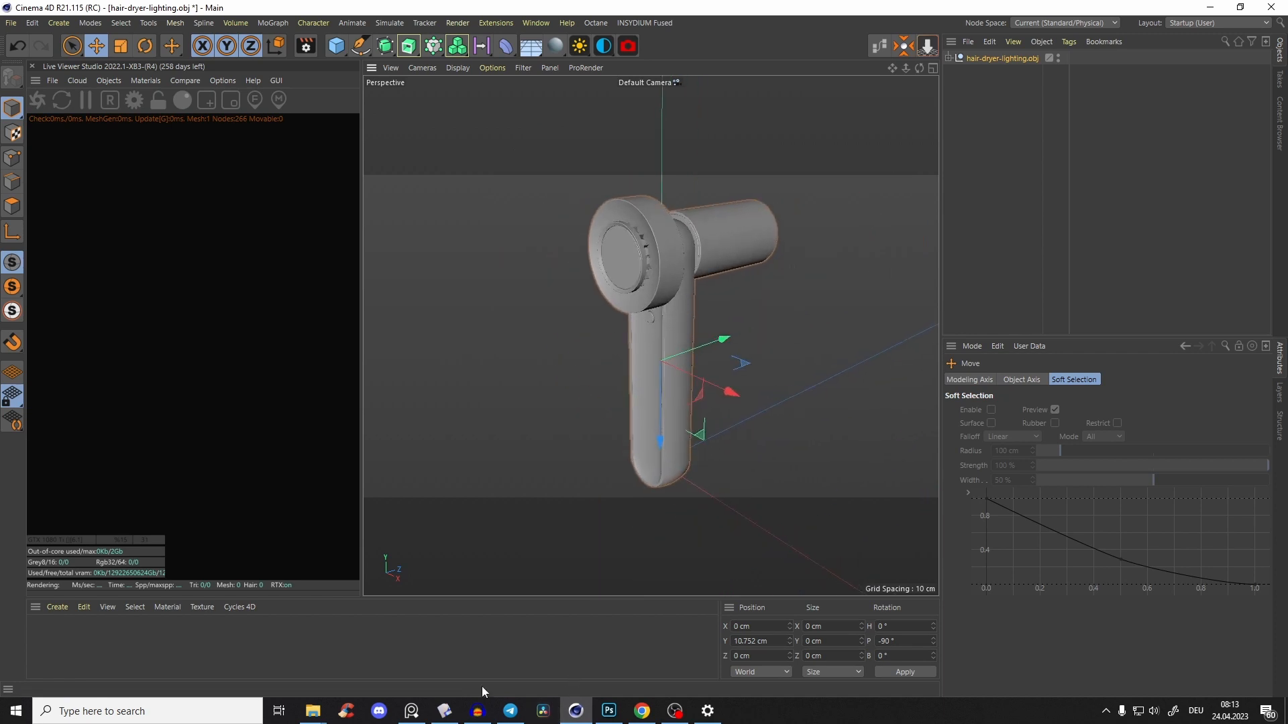
Load the black-background hair dryer reference image from the project folder into PureRef and fit it to the window
{"action": "left_click", "coordinate": [343, 709]}
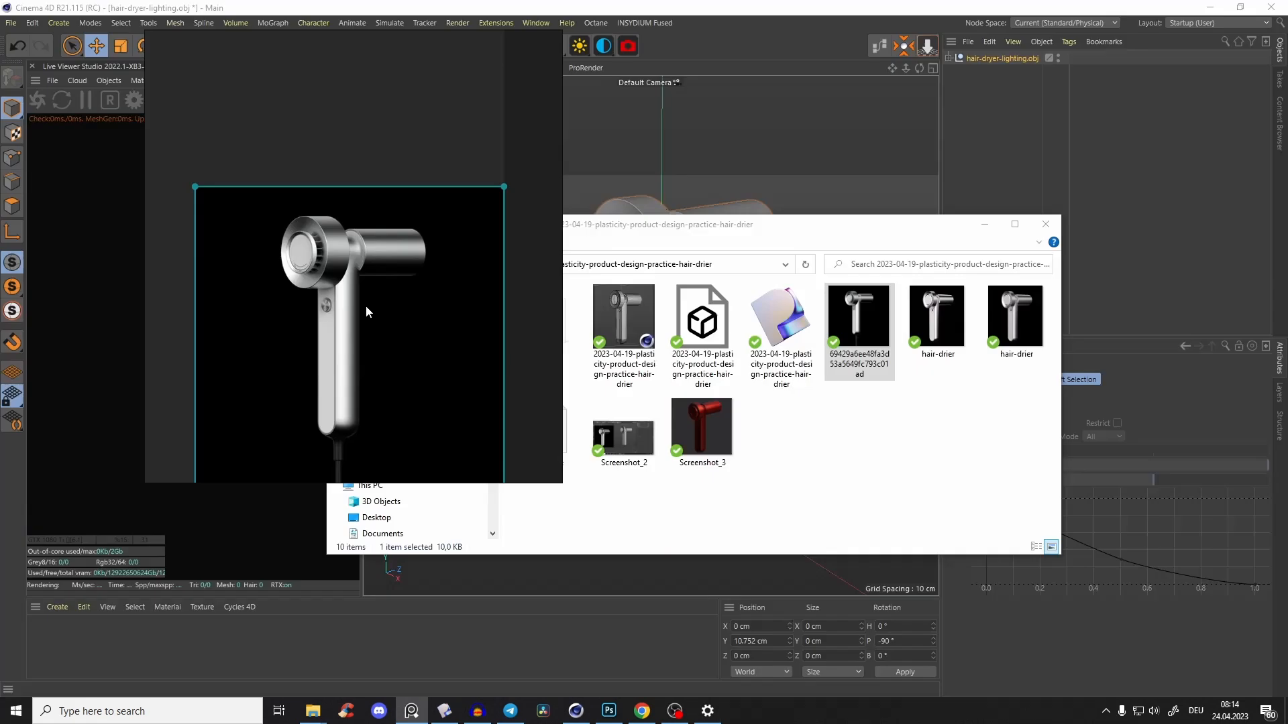
{"action": "left_click", "coordinate": [984, 224]}
{"action": "double_click", "coordinate": [293, 232]}
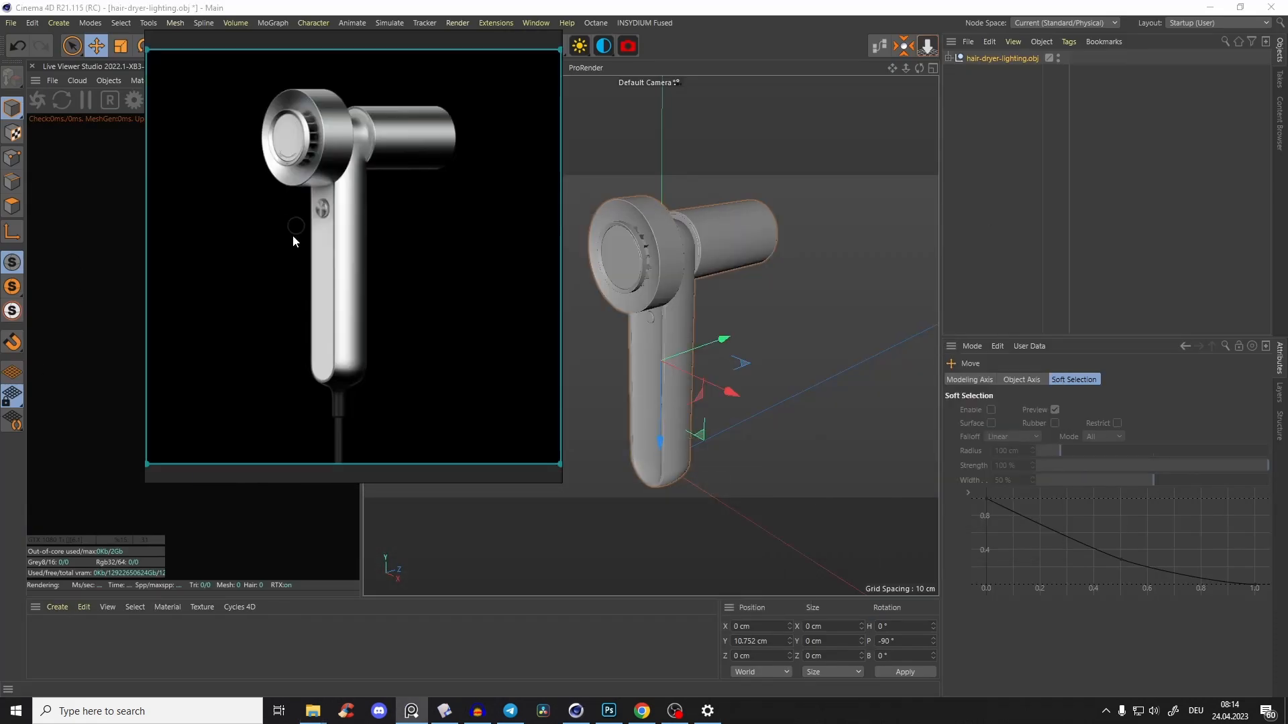
Shrink the floating reference window to a small square and fit the whole hair dryer image inside it
{"action": "left_click_drag", "start_coordinate": [527, 30], "coordinate": [524, 60]}
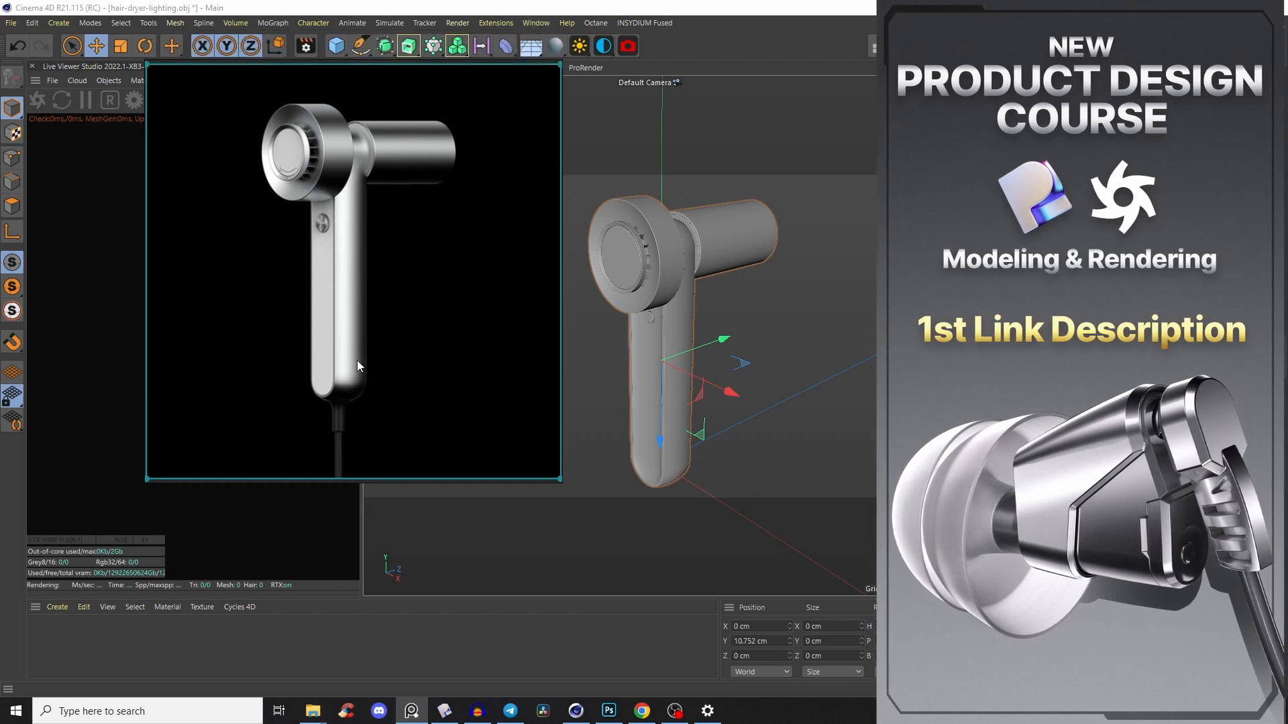
{"action": "left_click_drag", "start_coordinate": [560, 482], "coordinate": [454, 356]}
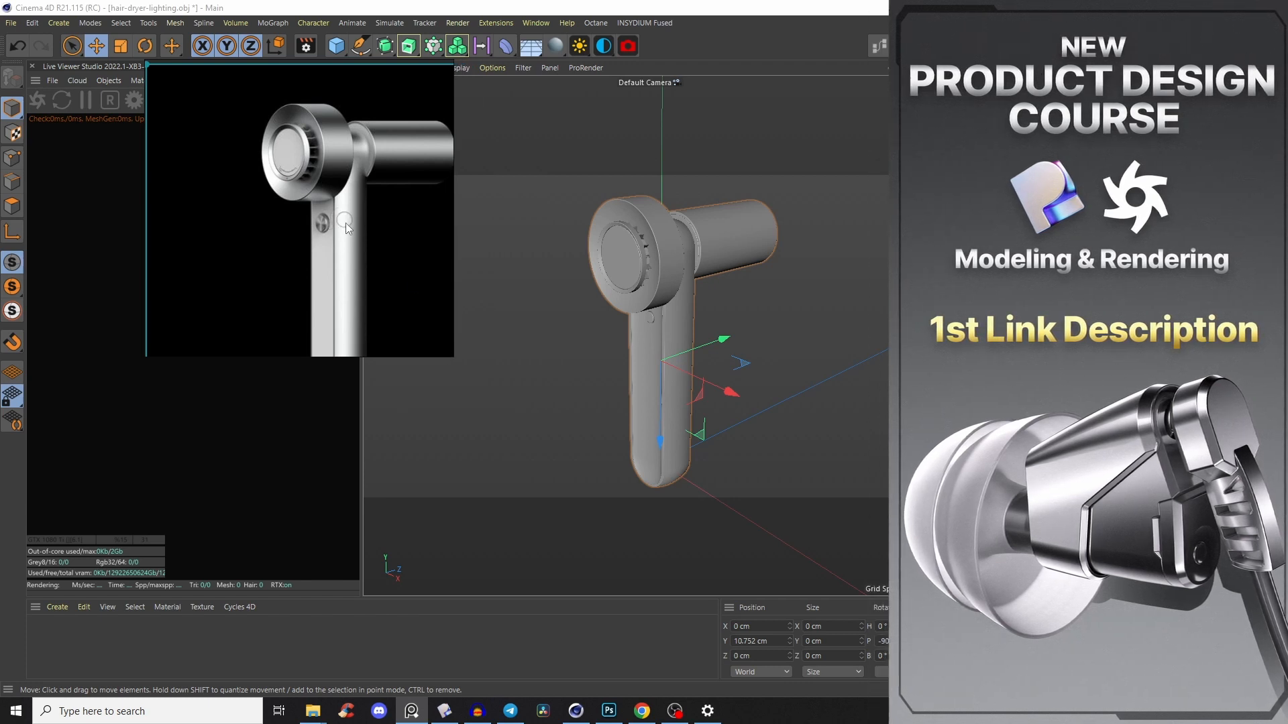
{"action": "double_click", "coordinate": [360, 220]}
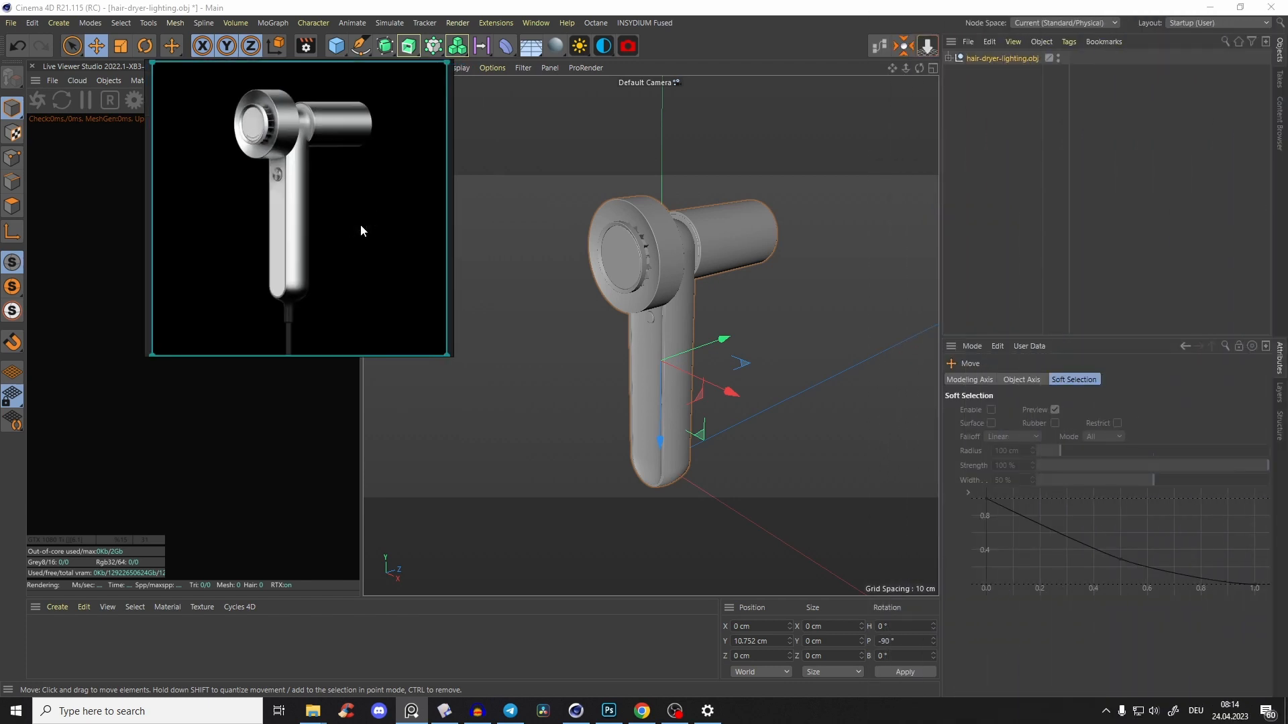
{"action": "left_click_drag", "start_coordinate": [450, 356], "coordinate": [401, 315]}
{"action": "double_click", "coordinate": [328, 213]}
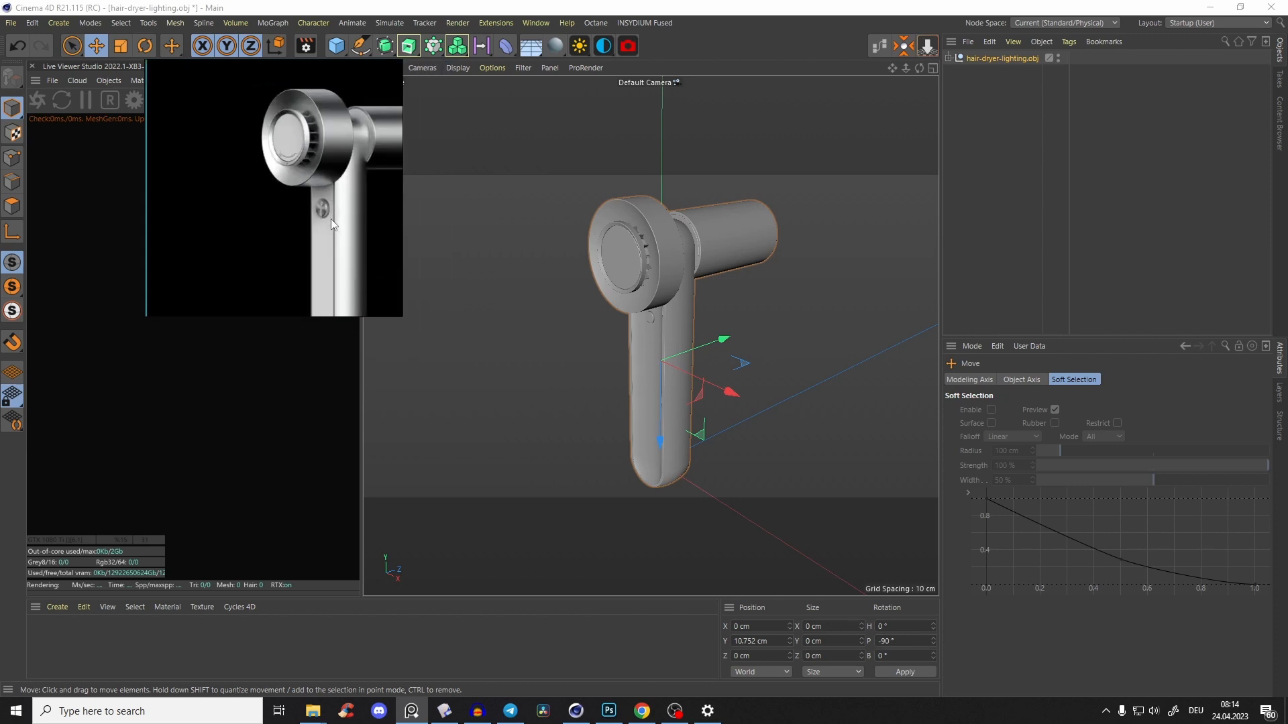
{"action": "double_click", "coordinate": [331, 223]}
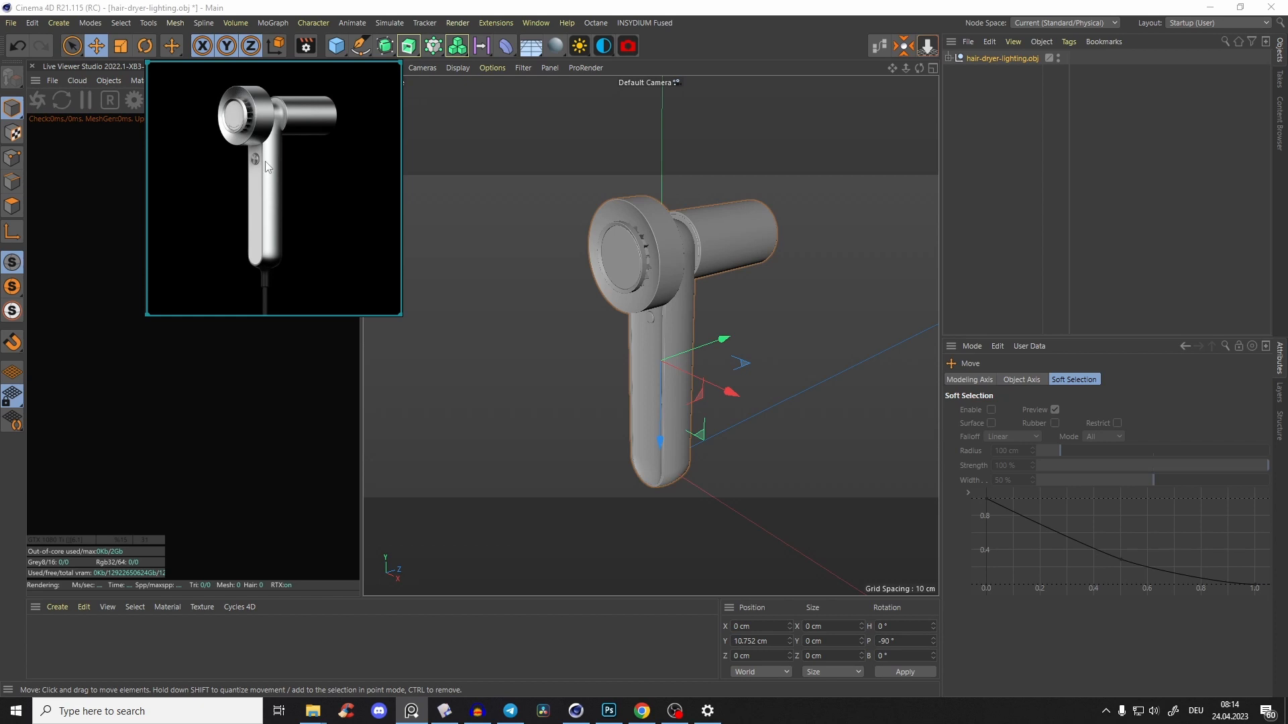
In Cinema 4D's render settings, set the output to 2000 x 2000 pixels and the renderer to Octane Renderer
{"action": "left_click", "coordinate": [364, 365]}
{"action": "left_click", "coordinate": [305, 46]}
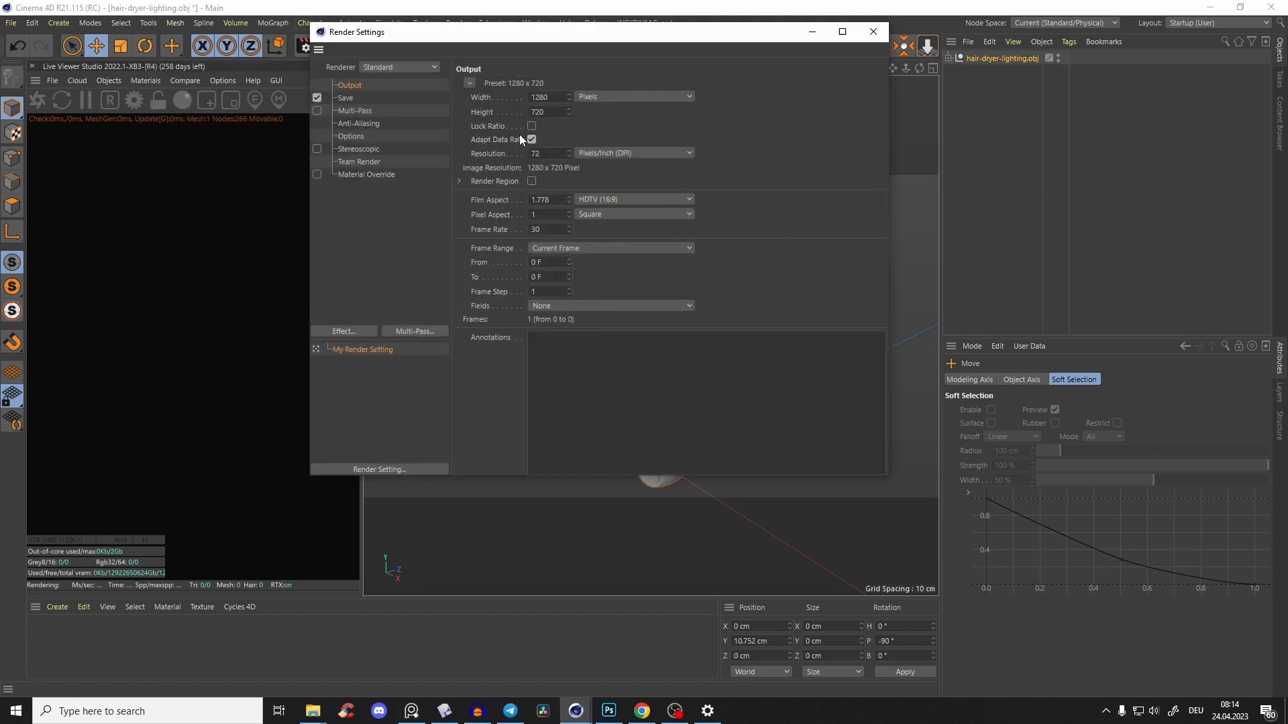
{"action": "double_click", "coordinate": [552, 101]}
{"action": "type", "text": "2000"}
{"action": "key", "text": "Tab"}
{"action": "type", "text": "2000"}
{"action": "key", "text": "Return"}
{"action": "left_click", "coordinate": [396, 68]}
{"action": "left_click", "coordinate": [400, 128]}
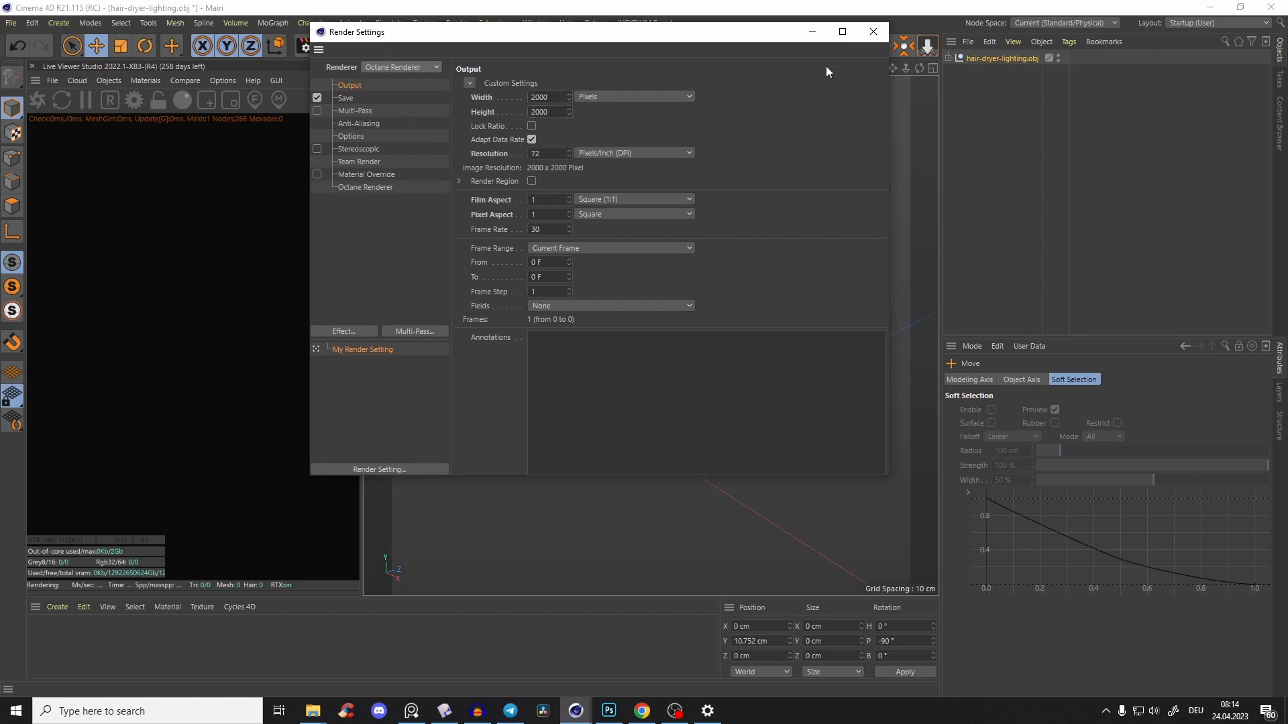
{"action": "left_click", "coordinate": [872, 31]}
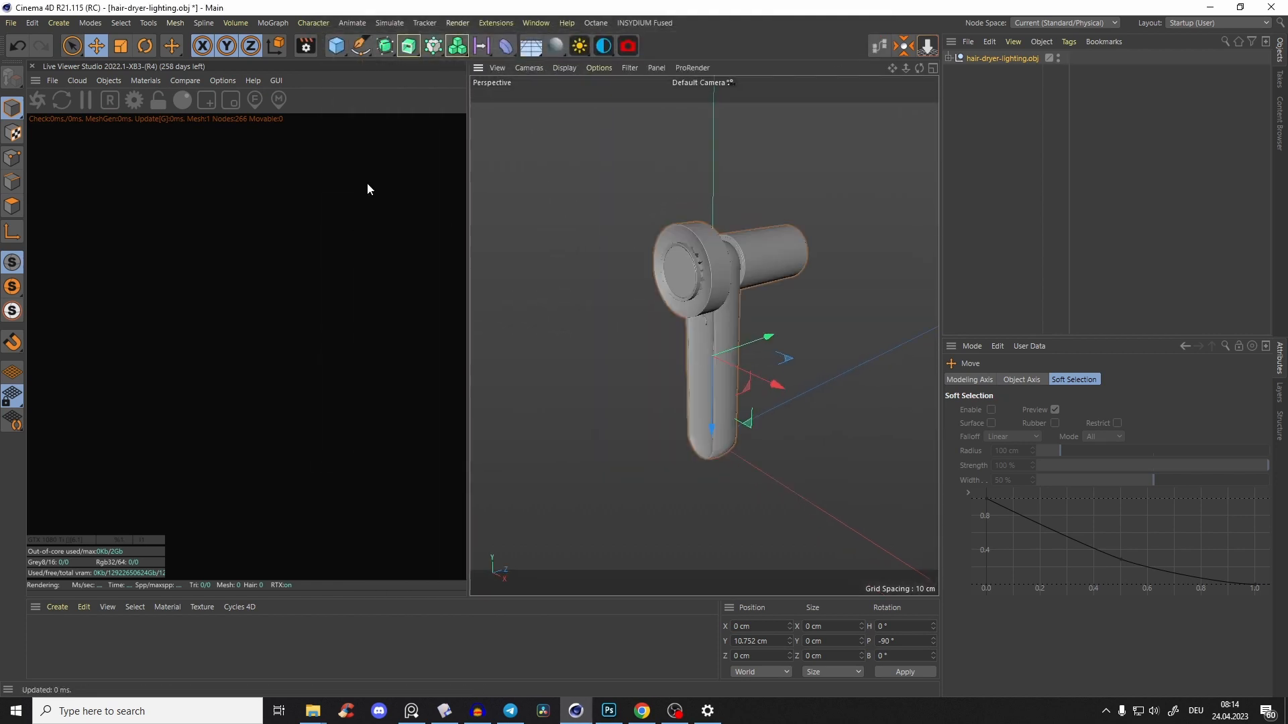
Start the Octane live preview and frame the hair dryer in the perspective view at an angle similar to the reference
{"action": "right_click_drag", "start_coordinate": [750, 323], "coordinate": [755, 290], "text": "alt"}
{"action": "middle_click_drag", "start_coordinate": [755, 289], "coordinate": [720, 265], "text": "alt"}
{"action": "right_click_drag", "start_coordinate": [720, 265], "coordinate": [678, 292], "text": "alt"}
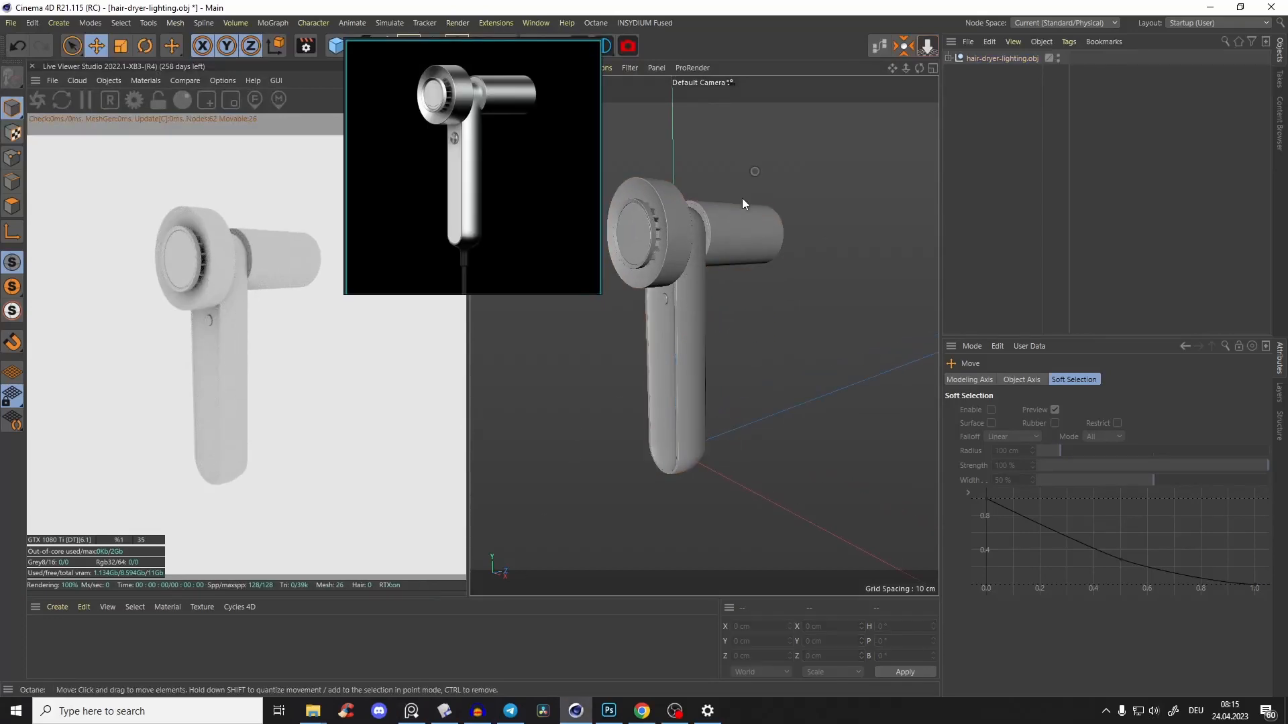
{"action": "mouse_move", "coordinate": [742, 198]}
{"action": "left_mouse_down", "text": "alt"}
{"action": "mouse_move", "coordinate": [718, 213]}
{"action": "mouse_move", "coordinate": [721, 201]}
{"action": "left_mouse_up", "text": "alt"}
{"action": "scroll", "coordinate": [718, 214], "scroll_direction": "down", "scroll_amount": 3}
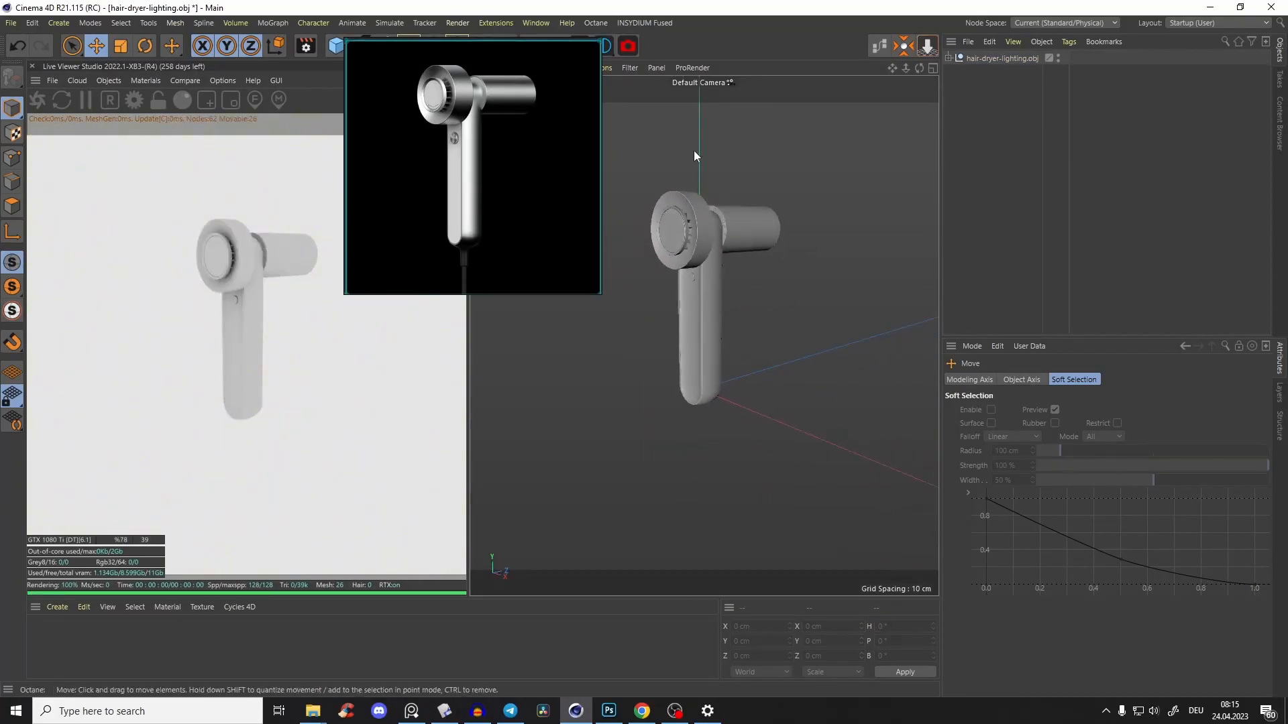
Add an Octane camera from the current view and set its focal length to 150
{"action": "left_click", "coordinate": [627, 47]}
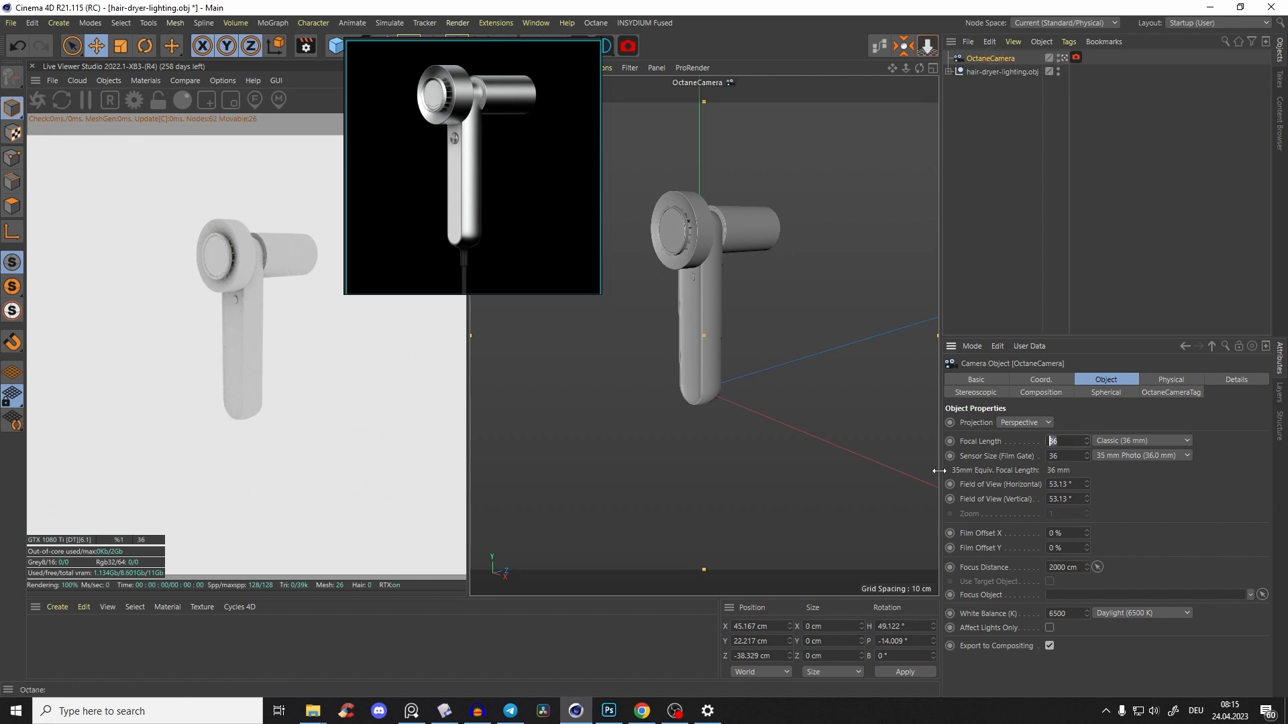
{"action": "type", "text": "150"}
{"action": "key", "text": "Return"}
Reposition the OctaneCamera so the whole hair dryer fills the frame at the same three-quarter angle as the reference
{"action": "right_click_drag", "start_coordinate": [802, 195], "coordinate": [701, 402], "text": "alt"}
{"action": "middle_click_drag", "start_coordinate": [765, 178], "coordinate": [696, 358], "text": "alt"}
{"action": "right_click_drag", "start_coordinate": [695, 358], "coordinate": [736, 275], "text": "alt"}
{"action": "mouse_move", "coordinate": [738, 272]}
{"action": "left_mouse_down", "text": "alt"}
{"action": "mouse_move", "coordinate": [732, 241]}
{"action": "mouse_move", "coordinate": [730, 285]}
{"action": "left_mouse_up", "text": "alt"}
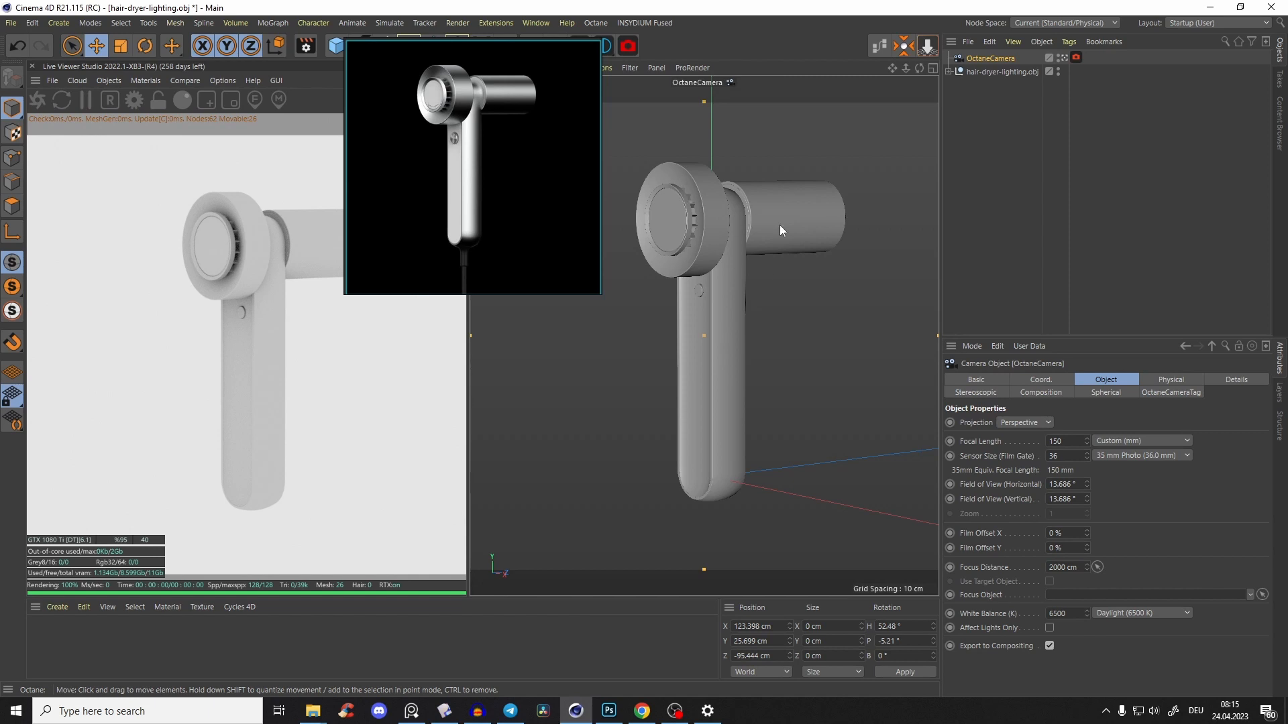
{"action": "middle_click_drag", "start_coordinate": [763, 275], "coordinate": [747, 300], "text": "alt"}
{"action": "right_click_drag", "start_coordinate": [747, 300], "coordinate": [751, 299], "text": "alt"}
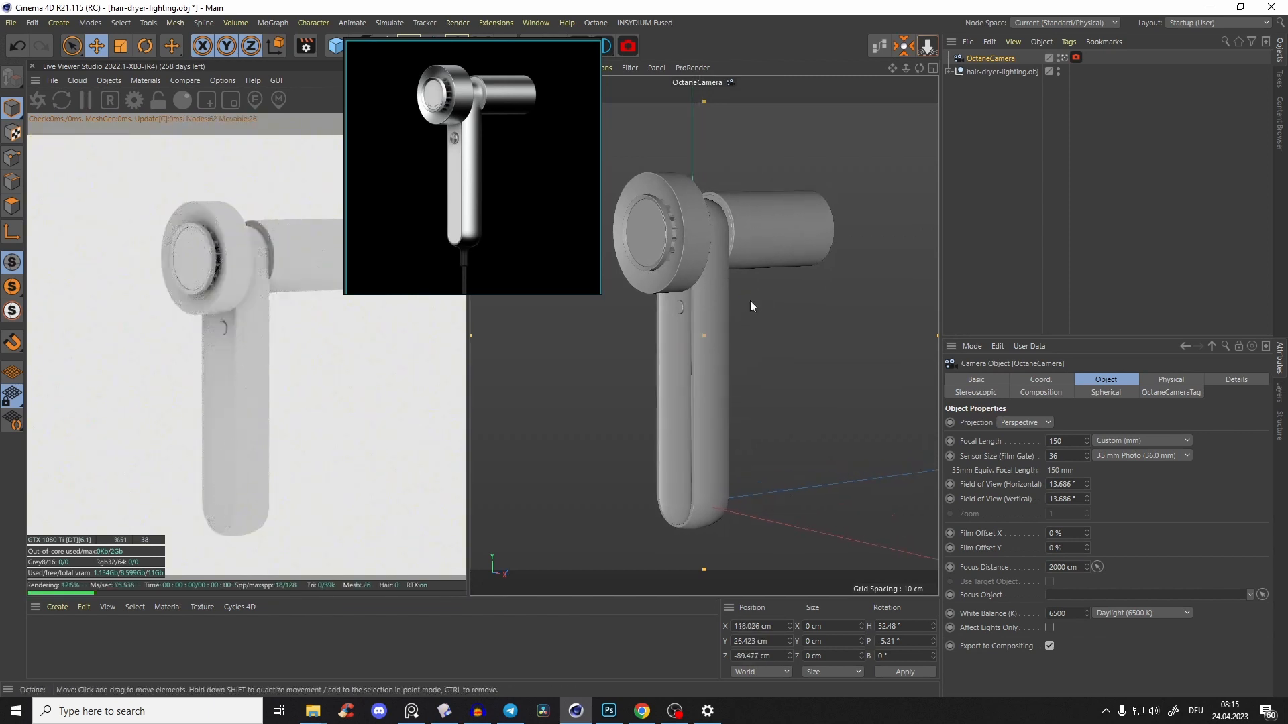
{"action": "middle_click_drag", "start_coordinate": [750, 299], "coordinate": [758, 291], "text": "alt"}
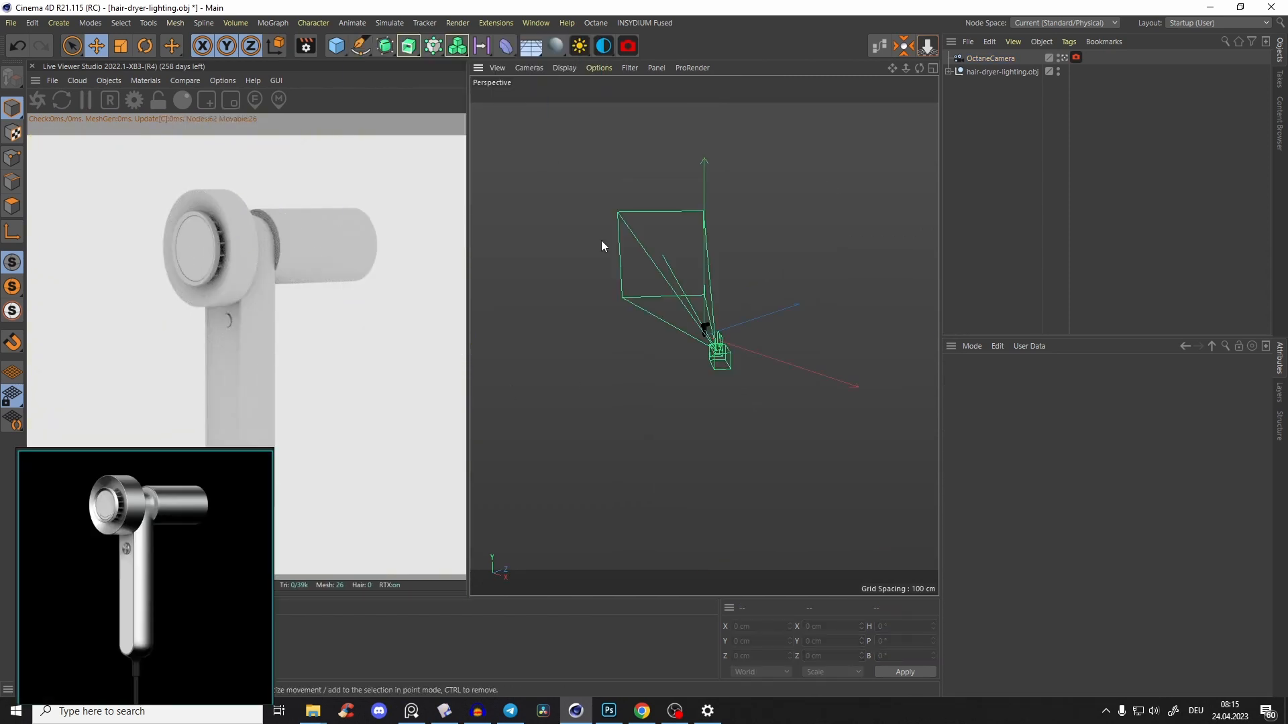
Switch to the four-view layout, keeping the first viewport on the OctaneCamera
{"action": "right_click", "coordinate": [619, 258]}
{"action": "left_click", "coordinate": [566, 176]}
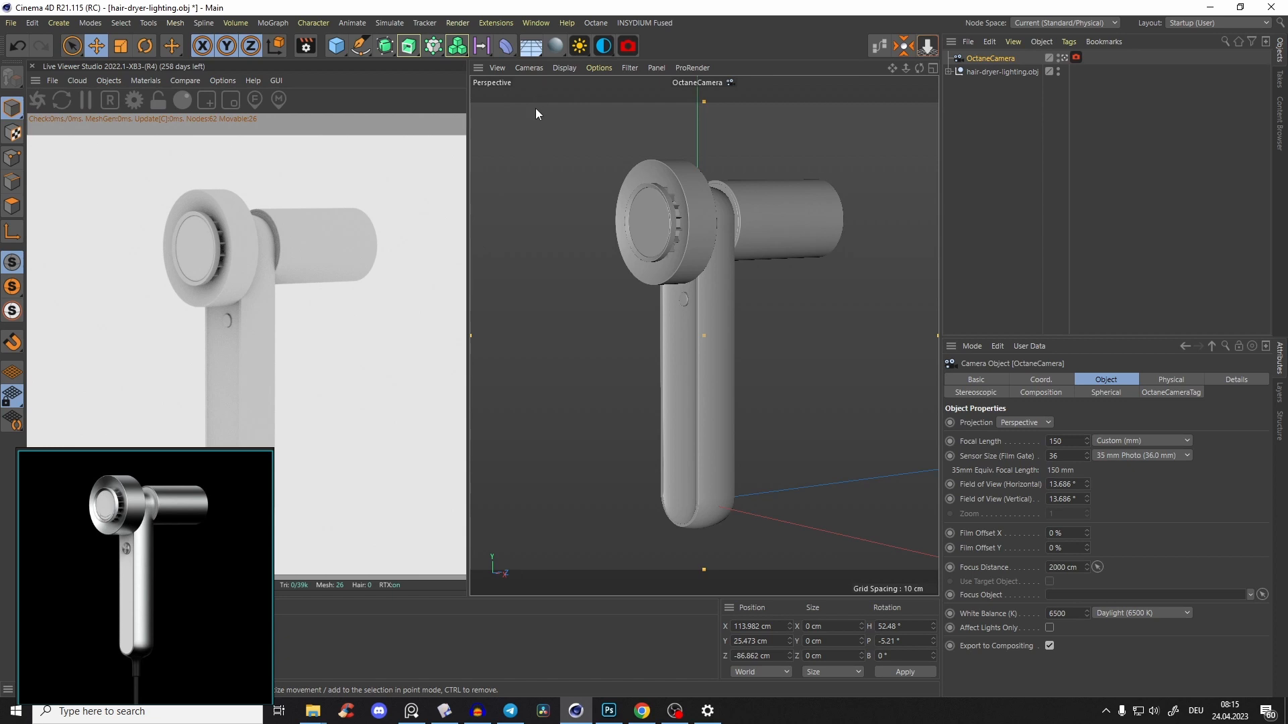
{"action": "left_click", "coordinate": [532, 70]}
{"action": "left_click", "coordinate": [541, 143]}
{"action": "right_click", "coordinate": [582, 256]}
{"action": "key", "text": "F10"}
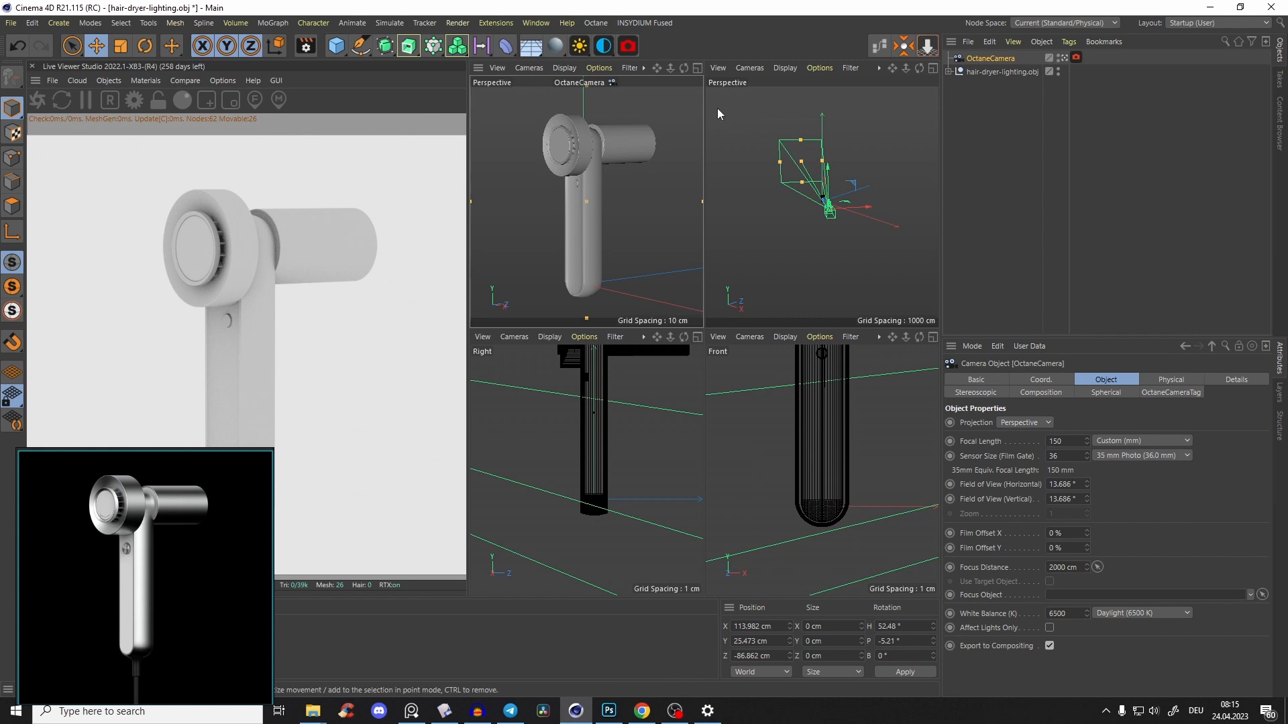
{"action": "key", "text": "F10"}
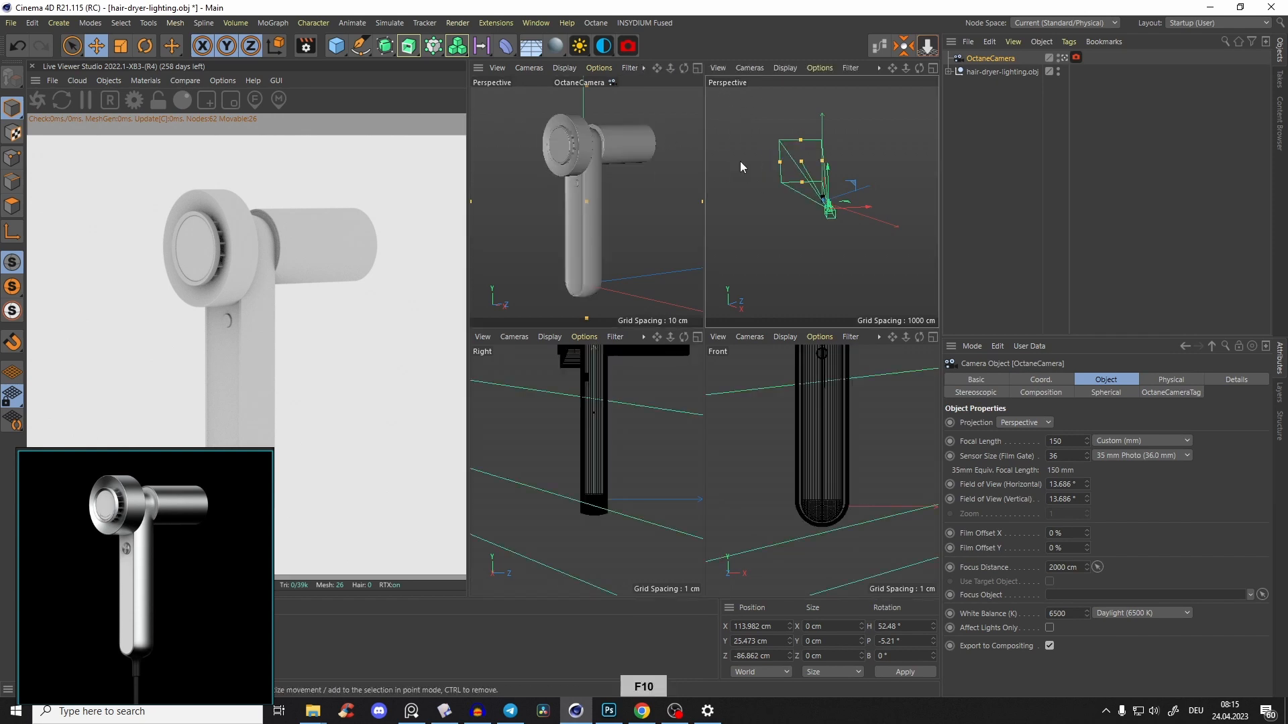
Set the second viewport to a free perspective view and frame the hair dryer closely in it
{"action": "left_click", "coordinate": [536, 71]}
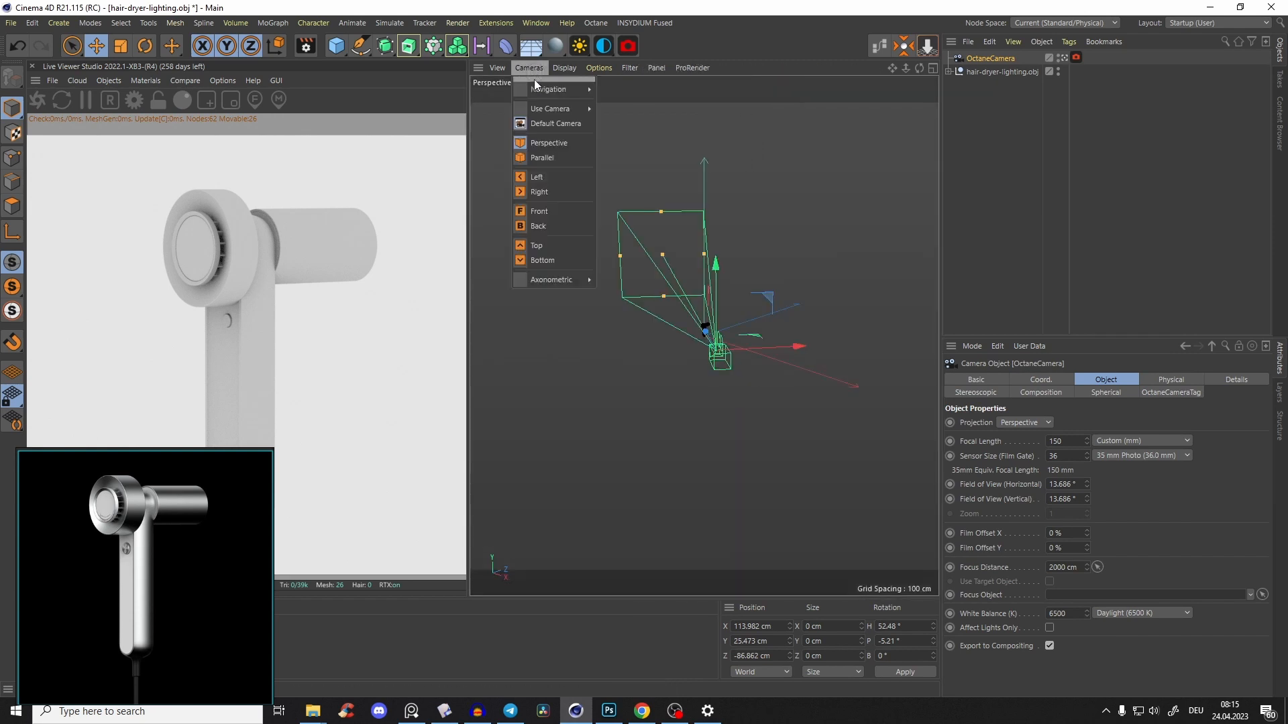
{"action": "left_click", "coordinate": [540, 136]}
{"action": "left_click_drag", "start_coordinate": [735, 336], "coordinate": [751, 225], "text": "alt"}
{"action": "scroll", "coordinate": [751, 225], "scroll_direction": "down", "scroll_amount": 6}
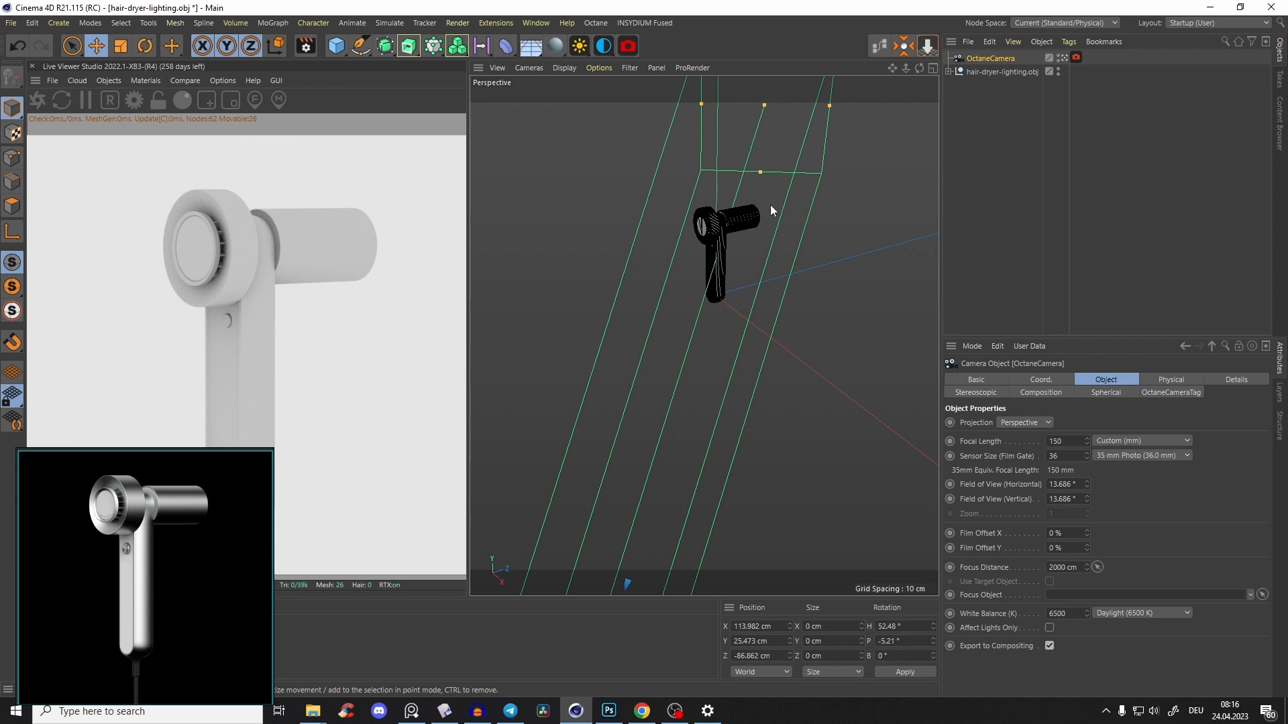
{"action": "scroll", "coordinate": [774, 182], "scroll_direction": "up", "scroll_amount": 6}
{"action": "left_click_drag", "start_coordinate": [747, 201], "coordinate": [731, 157], "text": "alt"}
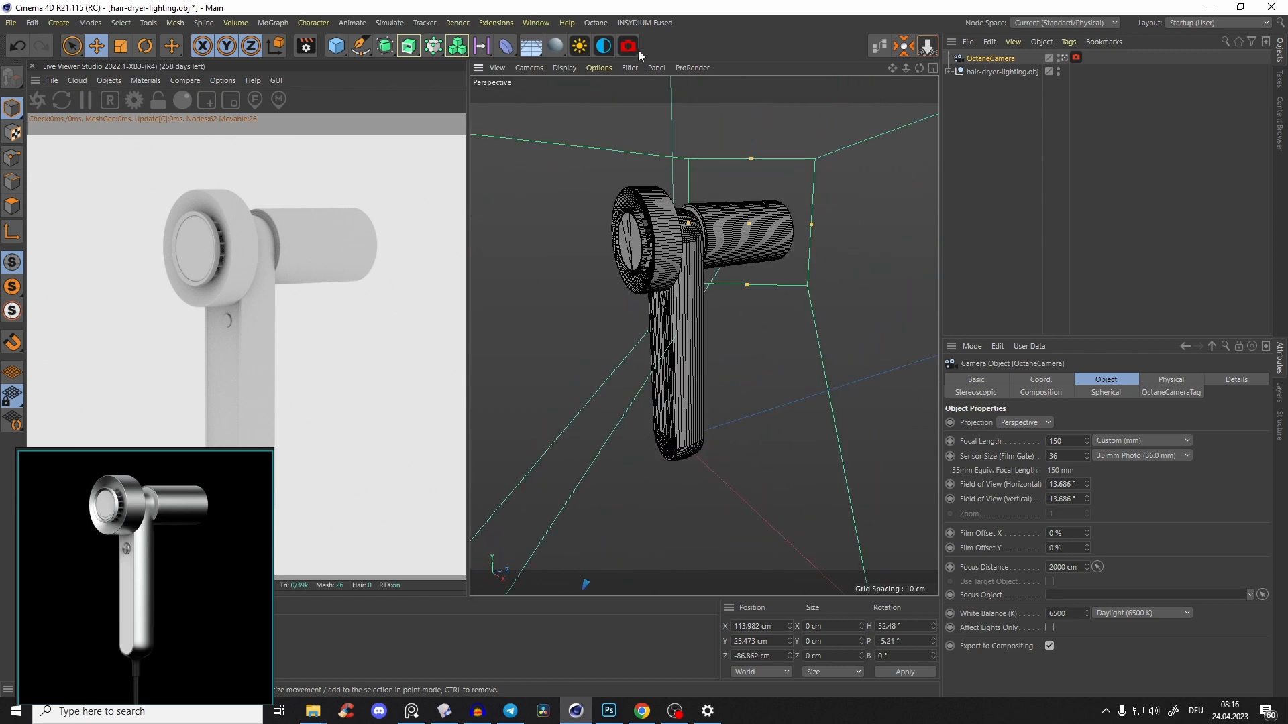
Add an Octane HDRI sky and load the HDR_Light_Studio_25_Free_Studio image from the Content Browser as its environment texture
{"action": "left_click_drag", "start_coordinate": [599, 50], "coordinate": [688, 66]}
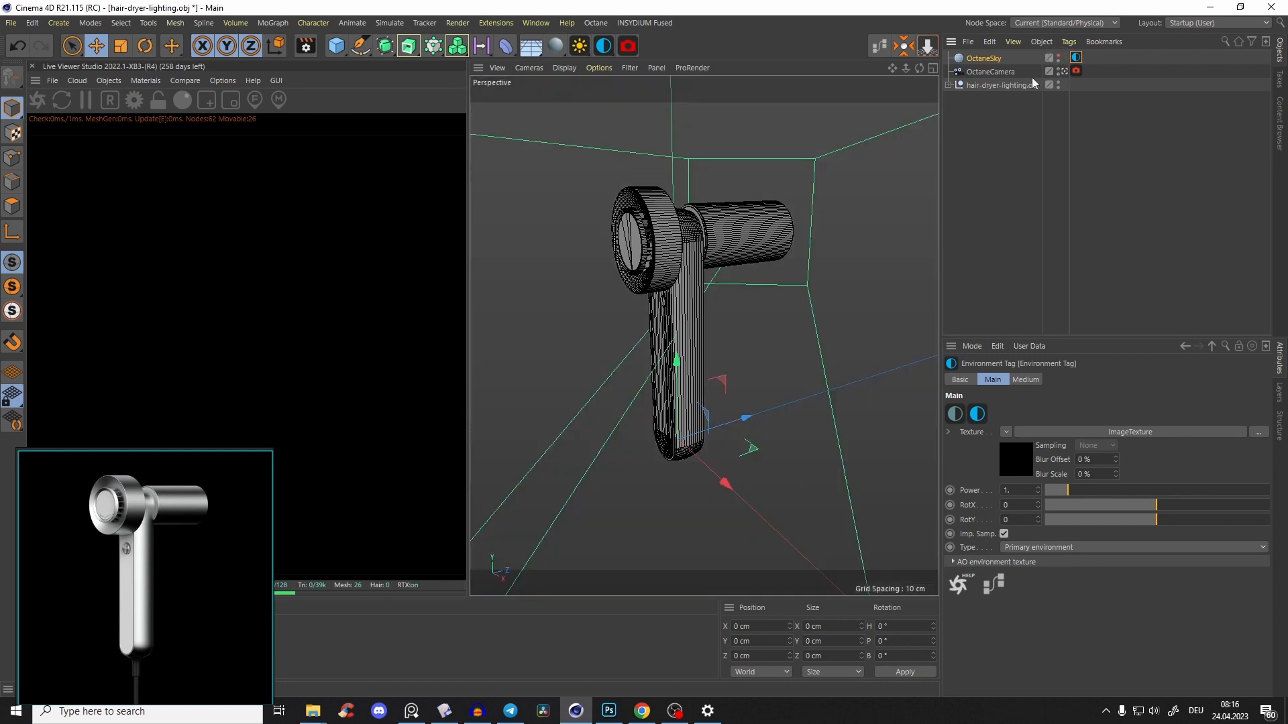
{"action": "scroll", "coordinate": [671, 275], "scroll_direction": "up", "scroll_amount": 4}
{"action": "scroll", "coordinate": [693, 250], "scroll_direction": "down", "scroll_amount": 6}
{"action": "scroll", "coordinate": [704, 241], "scroll_direction": "up", "scroll_amount": 3}
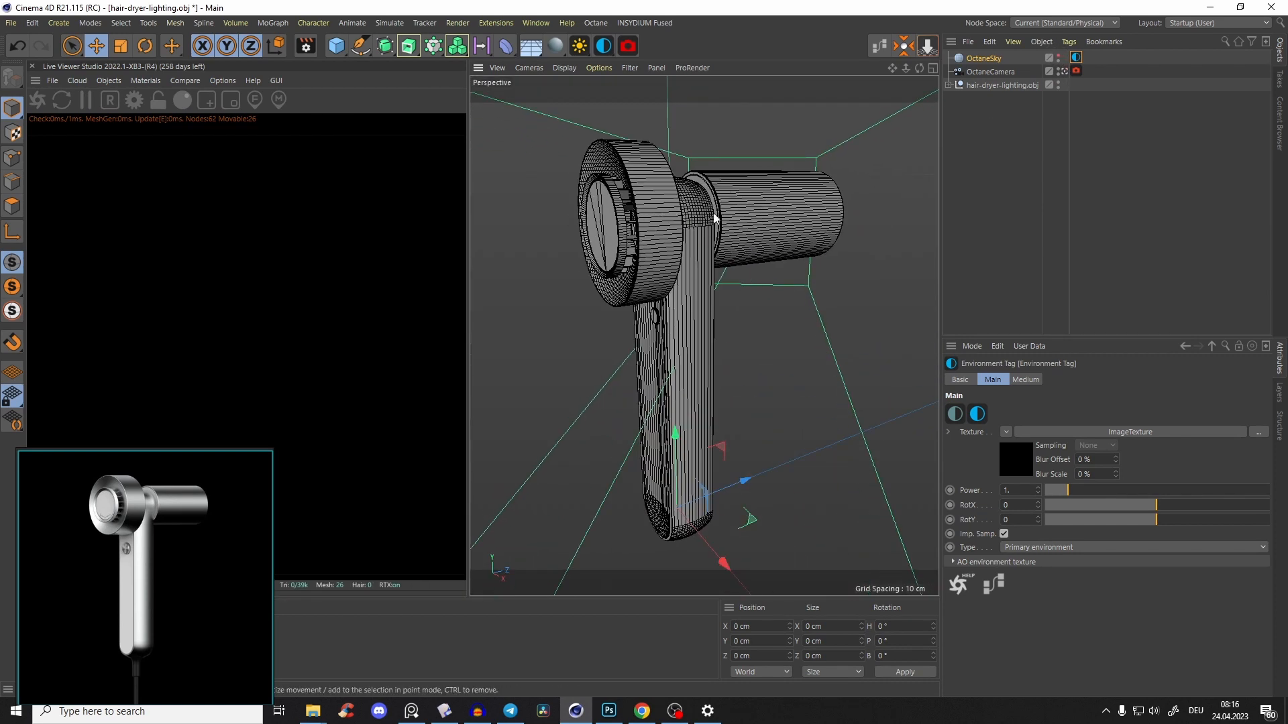
{"action": "left_click", "coordinate": [534, 23]}
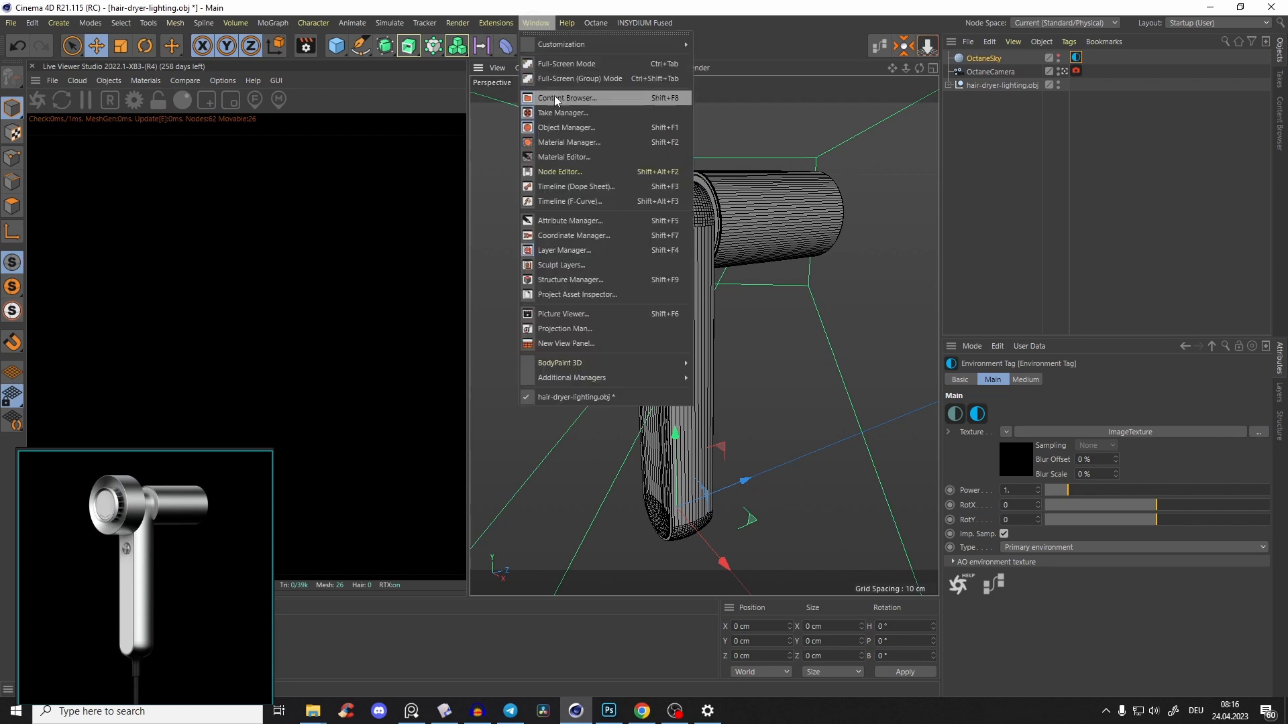
{"action": "left_click", "coordinate": [558, 99]}
{"action": "left_click_drag", "start_coordinate": [569, 132], "coordinate": [1079, 439]}
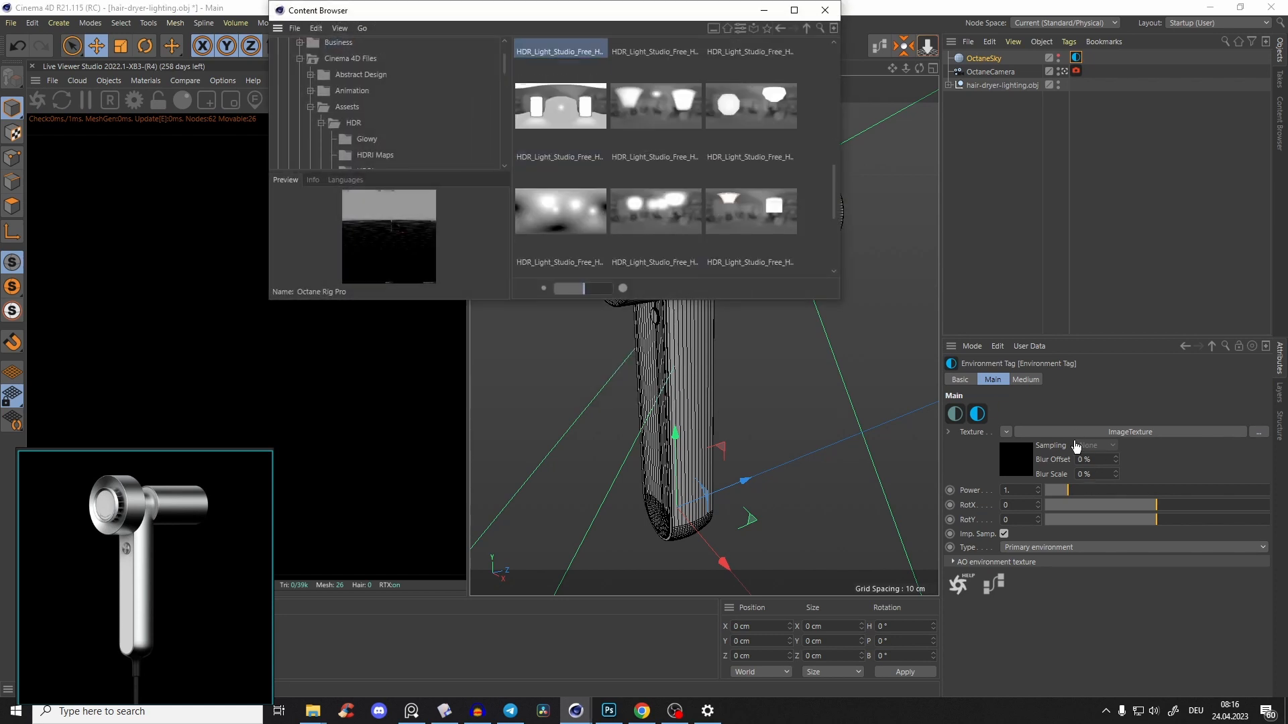
{"action": "left_click", "coordinate": [751, 414]}
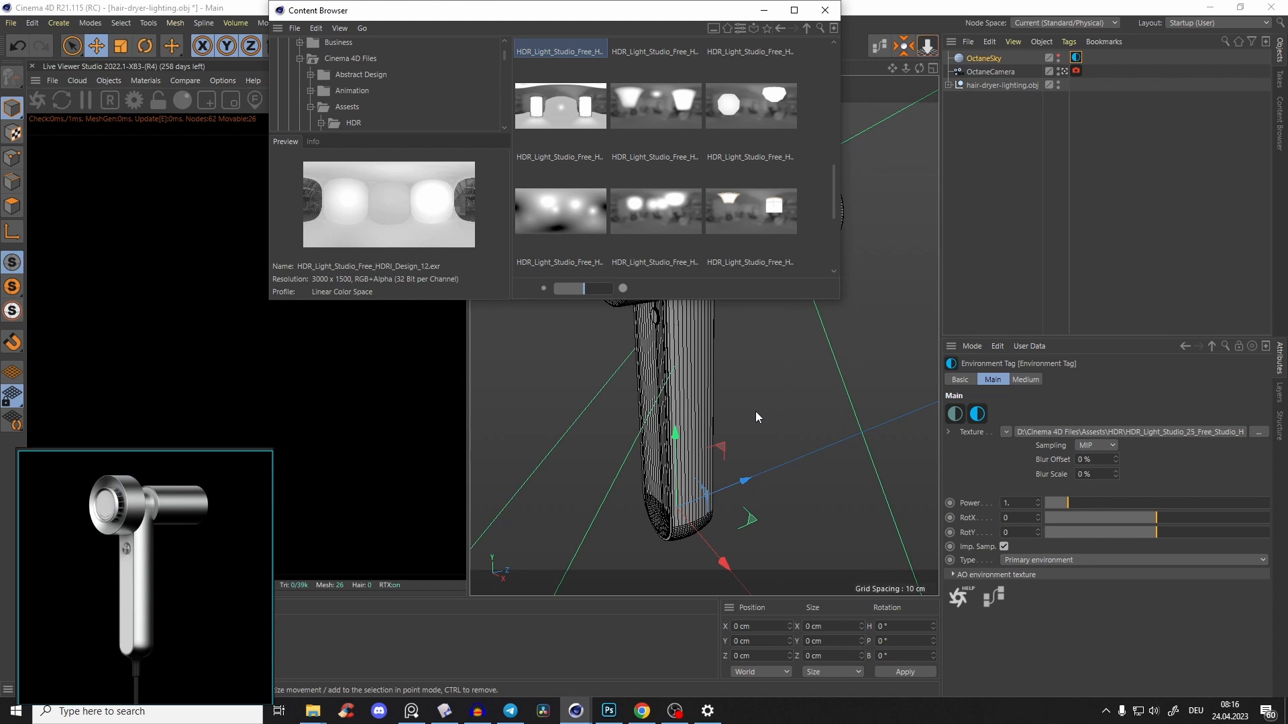
{"action": "left_click", "coordinate": [766, 10]}
Move the floating reference image clear of the hair dryer's handle in the live render for comparison
{"action": "scroll", "coordinate": [707, 243], "scroll_direction": "up", "scroll_amount": 3}
{"action": "scroll", "coordinate": [708, 241], "scroll_direction": "down", "scroll_amount": 7}
{"action": "scroll", "coordinate": [698, 242], "scroll_direction": "up", "scroll_amount": 4}
{"action": "right_click_drag", "start_coordinate": [167, 518], "coordinate": [273, 515]}
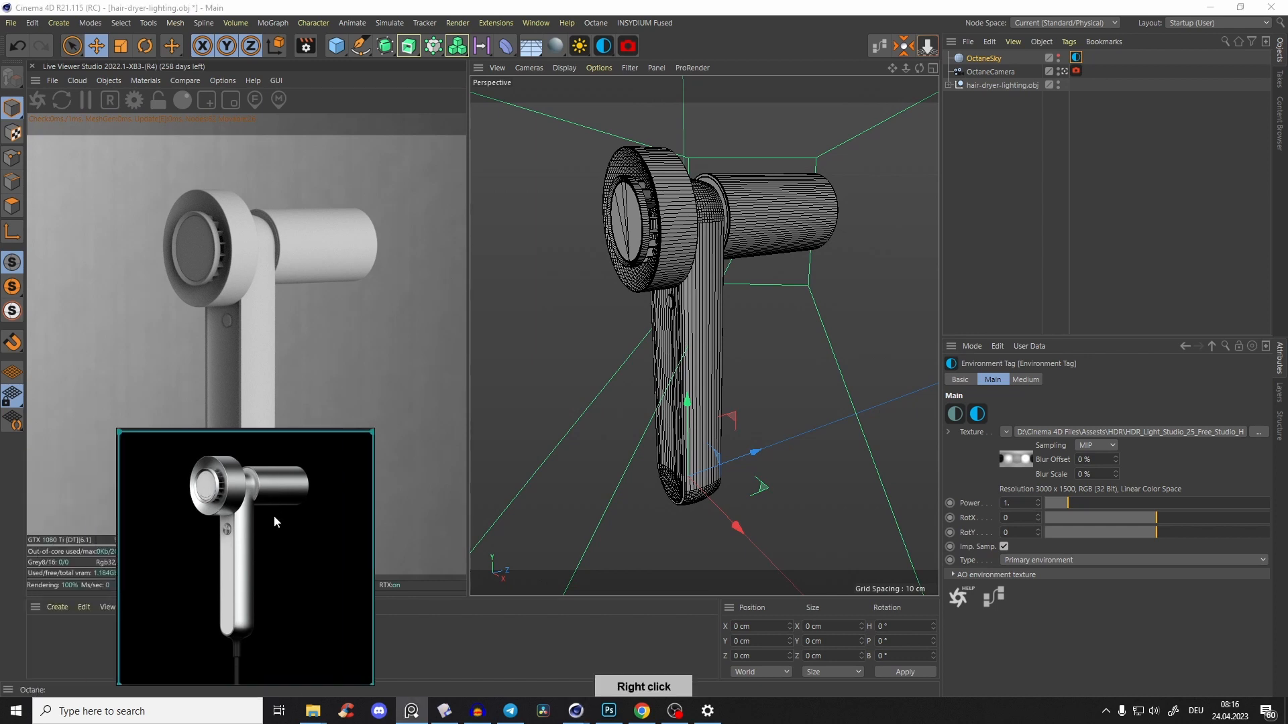
{"action": "right_click_drag", "start_coordinate": [311, 464], "coordinate": [501, 84]}
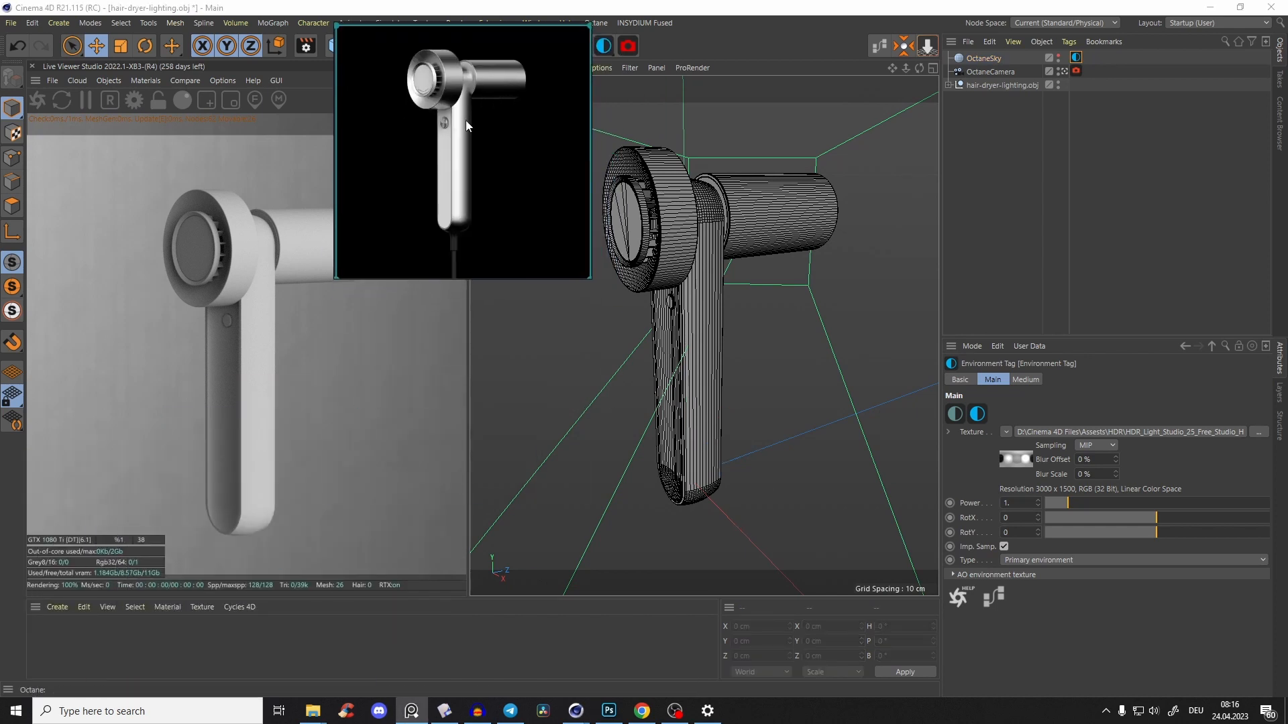
{"action": "right_click_drag", "start_coordinate": [452, 70], "coordinate": [374, 75]}
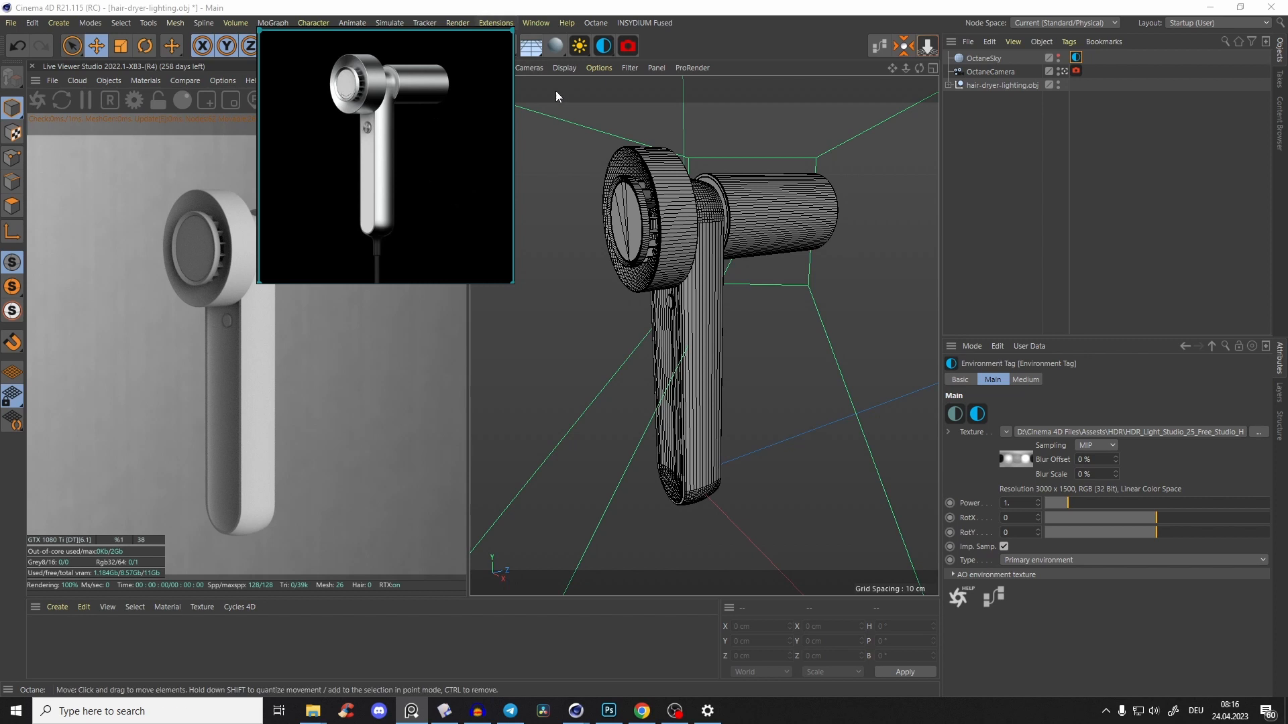
Create an Octane metallic material and apply it to the hair dryer's head ring, nozzle and handle
{"action": "left_click", "coordinate": [556, 45]}
{"action": "left_click", "coordinate": [666, 152]}
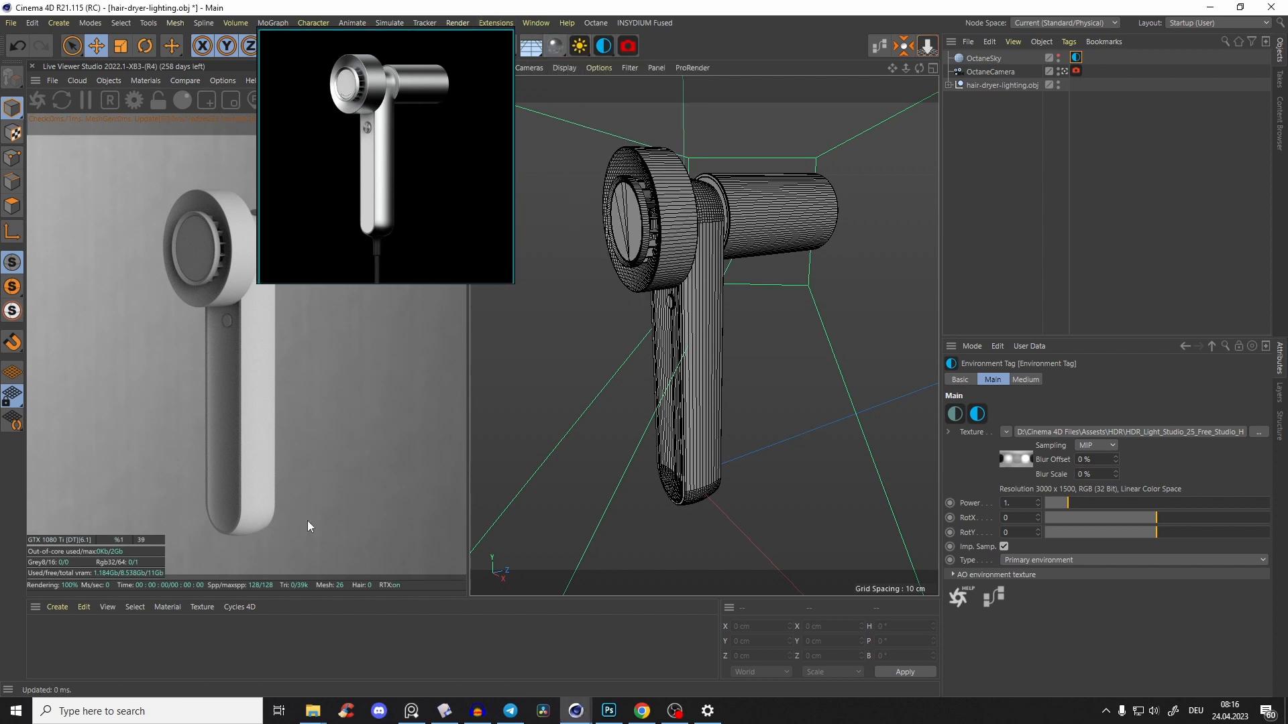
{"action": "left_click_drag", "start_coordinate": [51, 627], "coordinate": [679, 231]}
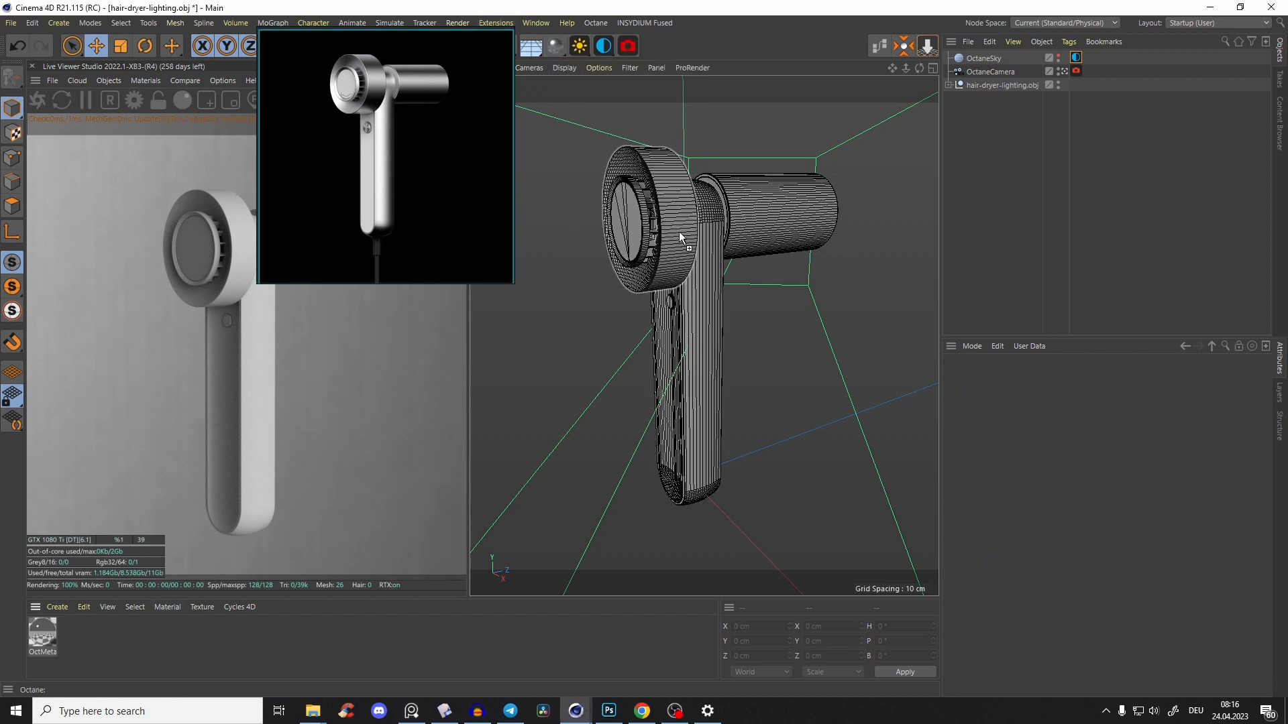
{"action": "left_click_drag", "start_coordinate": [60, 644], "coordinate": [774, 207]}
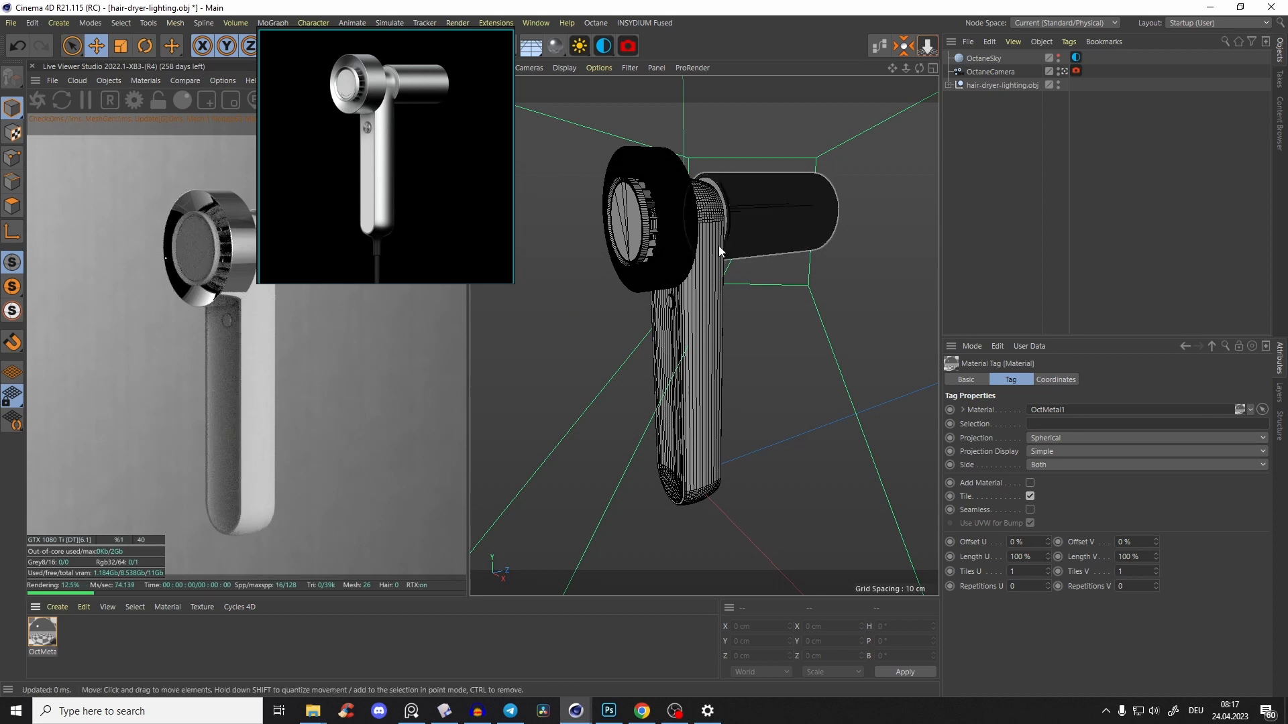
{"action": "left_click_drag", "start_coordinate": [322, 485], "coordinate": [710, 358]}
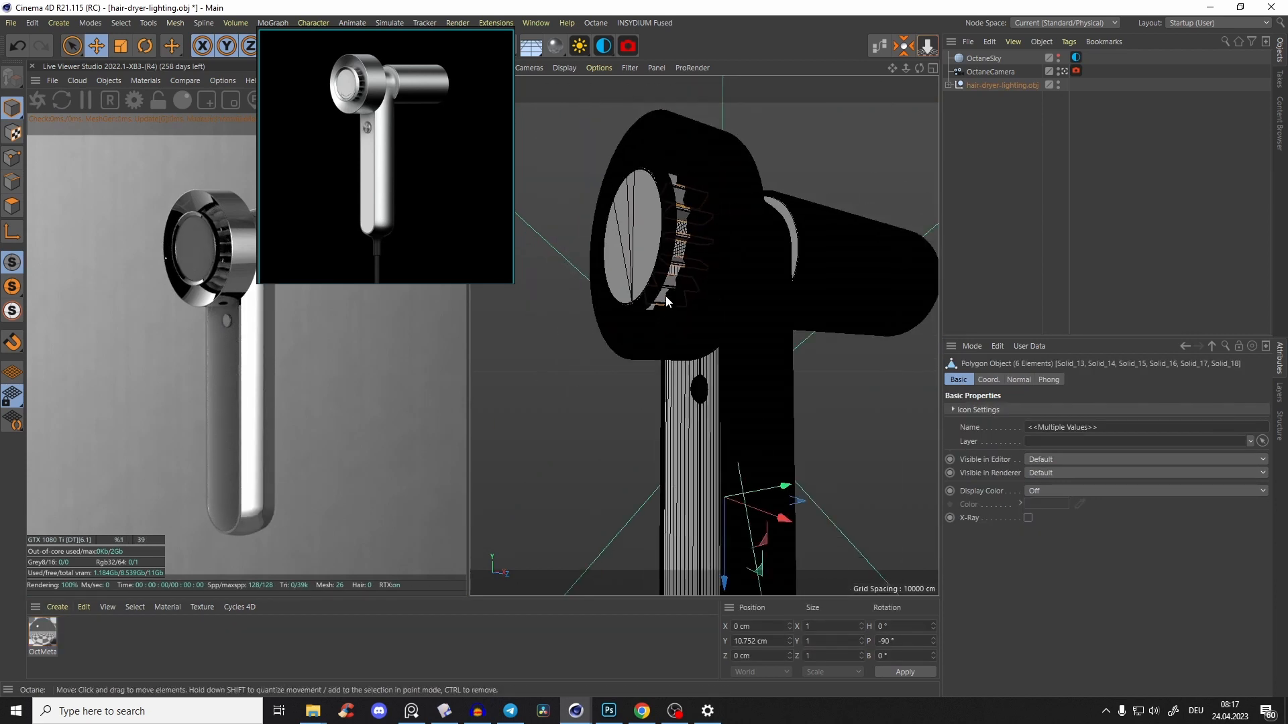
Display the viewport with shaded lines, select the vent fins around the air intake and assign OctMetal1 to them
{"action": "mouse_move", "coordinate": [664, 296]}
{"action": "left_mouse_down", "text": "alt"}
{"action": "mouse_move", "coordinate": [734, 256]}
{"action": "mouse_move", "coordinate": [694, 227]}
{"action": "mouse_move", "coordinate": [674, 304]}
{"action": "mouse_move", "coordinate": [713, 219]}
{"action": "left_mouse_up", "text": "alt"}
{"action": "key", "text": "n"}
{"action": "key", "text": "b"}
{"action": "scroll", "coordinate": [646, 316], "scroll_direction": "up", "scroll_amount": 3}
{"action": "left_click_drag", "start_coordinate": [621, 345], "coordinate": [778, 274], "text": "alt"}
{"action": "left_click", "coordinate": [778, 273], "text": "shift"}
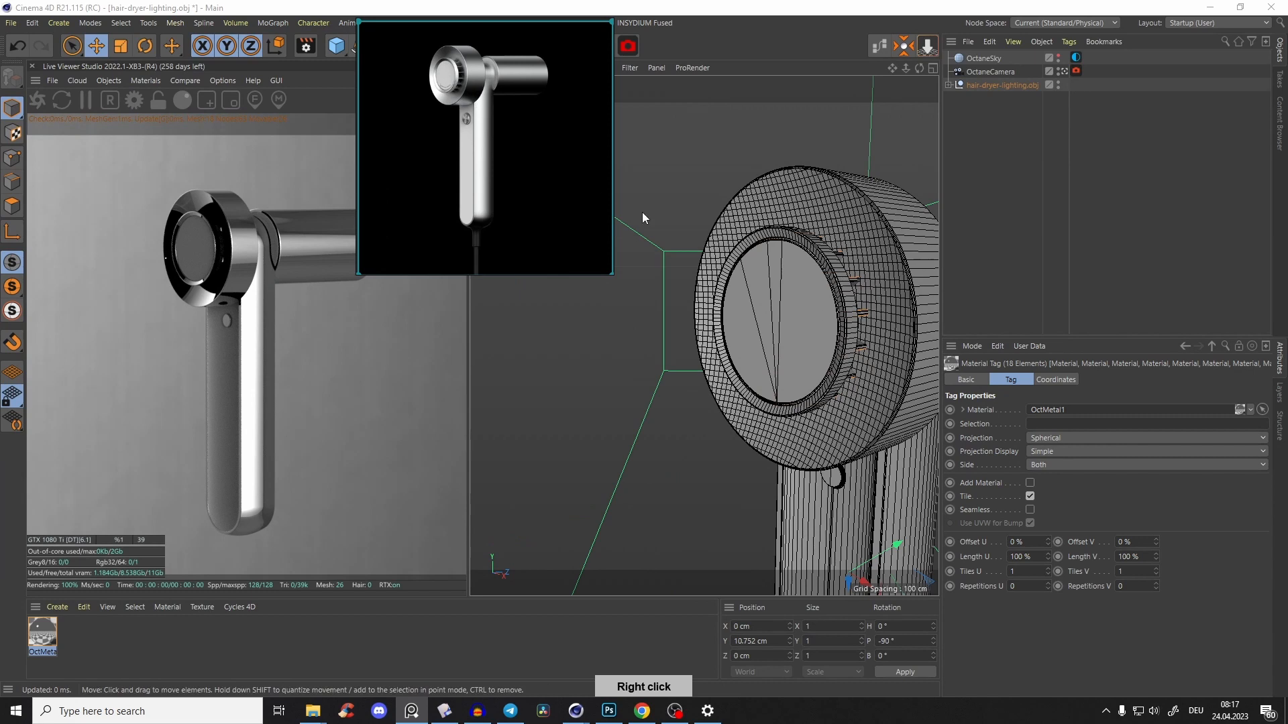
Open OctMetal1 in the Octane Node Editor and set its roughness to about 0.117
{"action": "left_click", "coordinate": [642, 212]}
{"action": "scroll", "coordinate": [804, 216], "scroll_direction": "down", "scroll_amount": 4}
{"action": "left_click_drag", "start_coordinate": [803, 216], "coordinate": [747, 195], "text": "alt"}
{"action": "scroll", "coordinate": [747, 195], "scroll_direction": "up", "scroll_amount": 4}
{"action": "scroll", "coordinate": [743, 205], "scroll_direction": "down", "scroll_amount": 4}
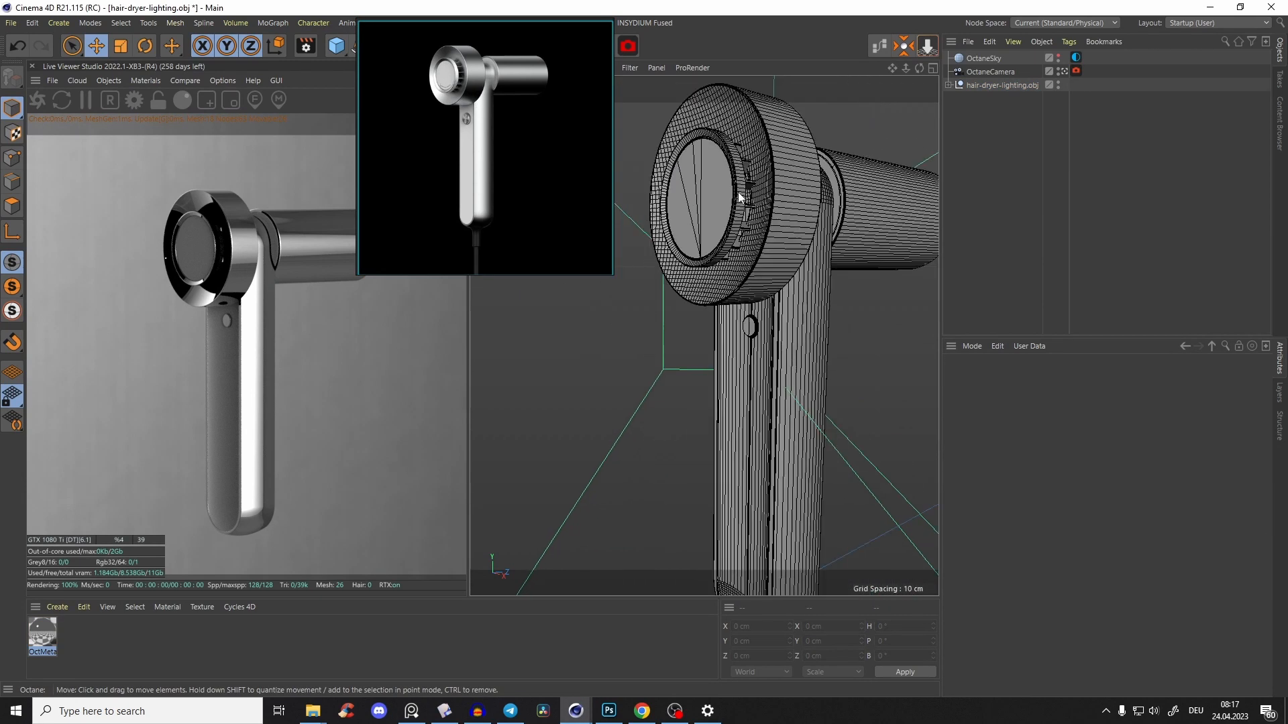
{"action": "left_click", "coordinate": [878, 51]}
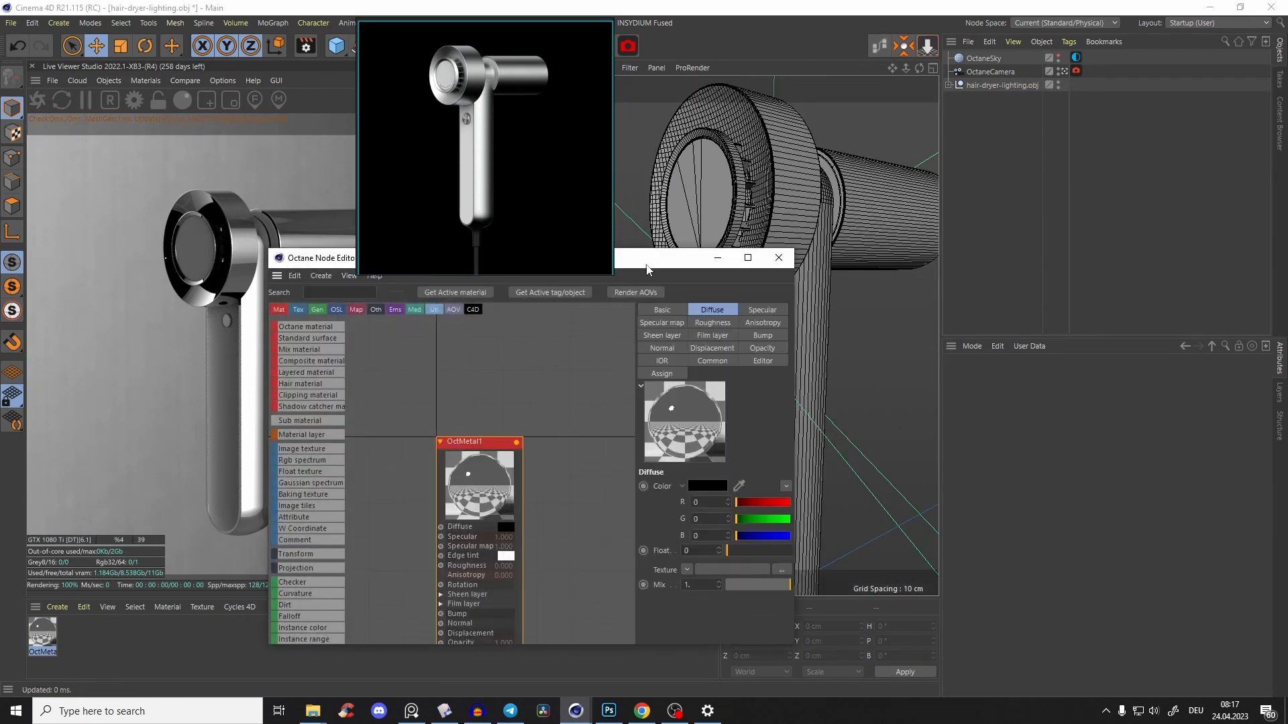
{"action": "left_click_drag", "start_coordinate": [635, 259], "coordinate": [948, 171]}
{"action": "left_click", "coordinate": [1026, 235]}
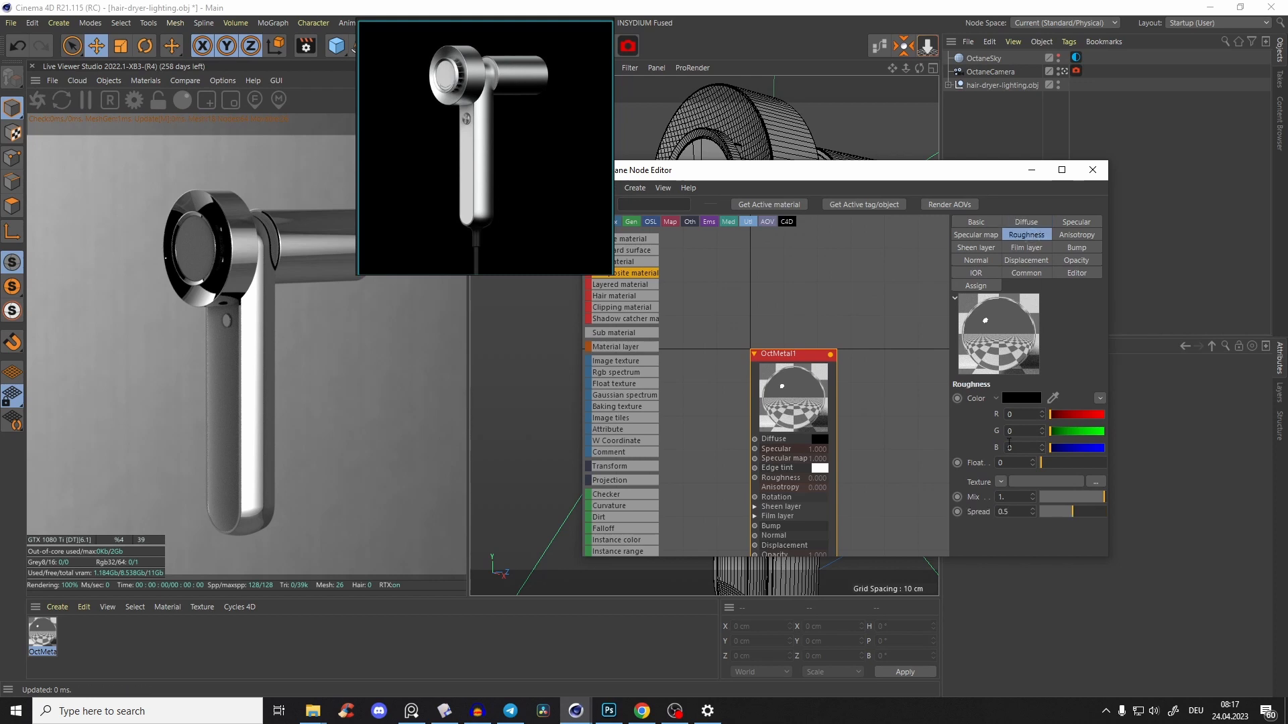
{"action": "left_click_drag", "start_coordinate": [1041, 469], "coordinate": [1044, 465]}
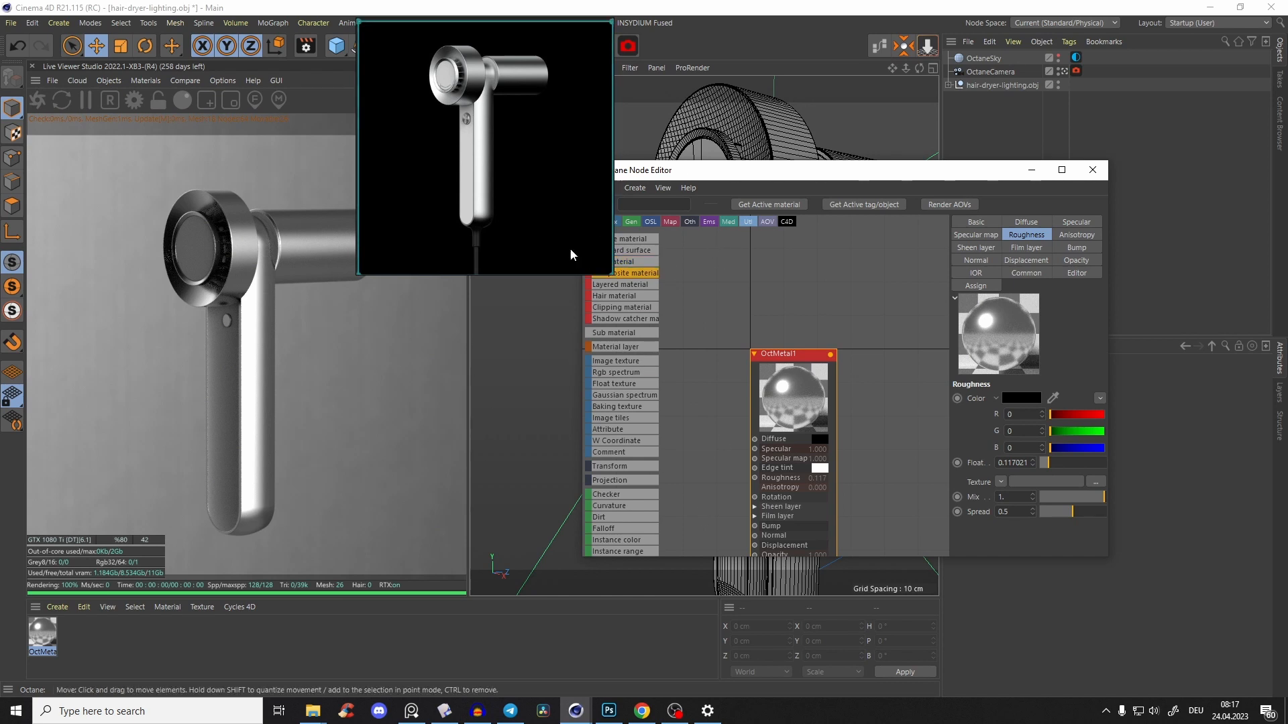
Enlarge the Node Editor beside the reference image and connect an Octane noise node to OctMetal1's bump input
{"action": "left_click_drag", "start_coordinate": [756, 175], "coordinate": [882, 289]}
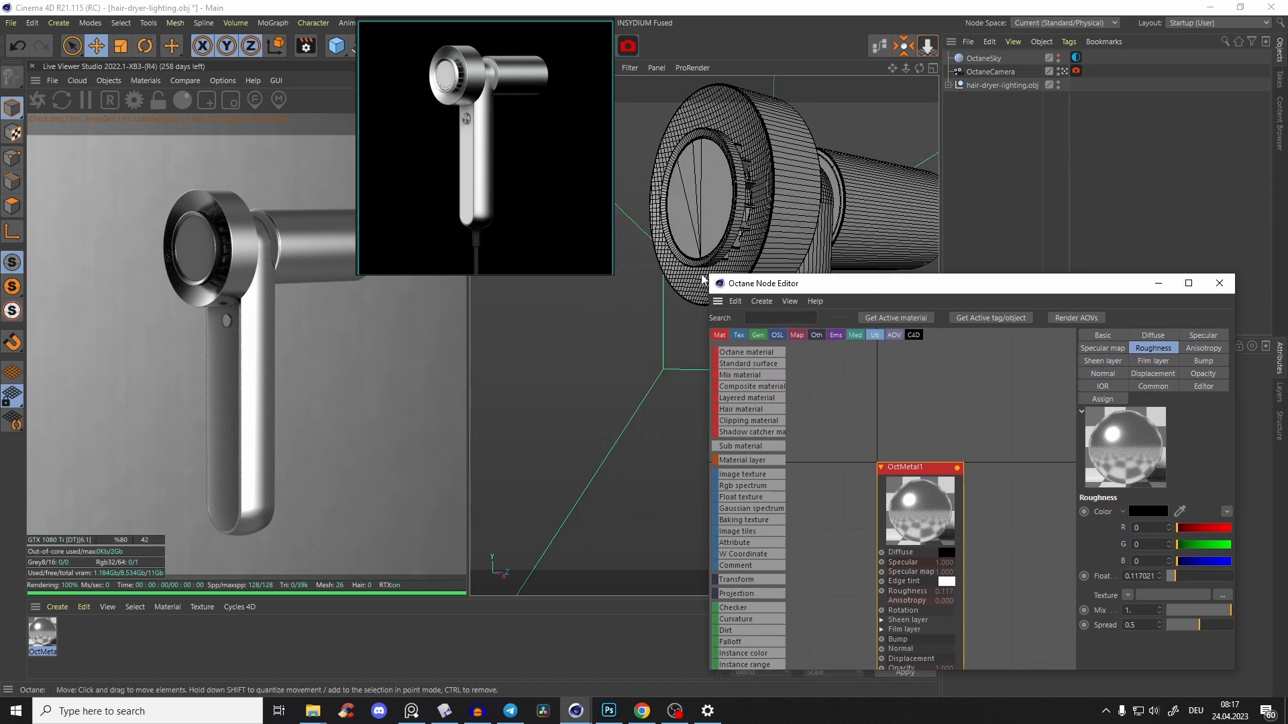
{"action": "left_click_drag", "start_coordinate": [708, 274], "coordinate": [608, 55]}
{"action": "left_click_drag", "start_coordinate": [831, 291], "coordinate": [938, 364]}
{"action": "left_click_drag", "start_coordinate": [642, 483], "coordinate": [649, 482]}
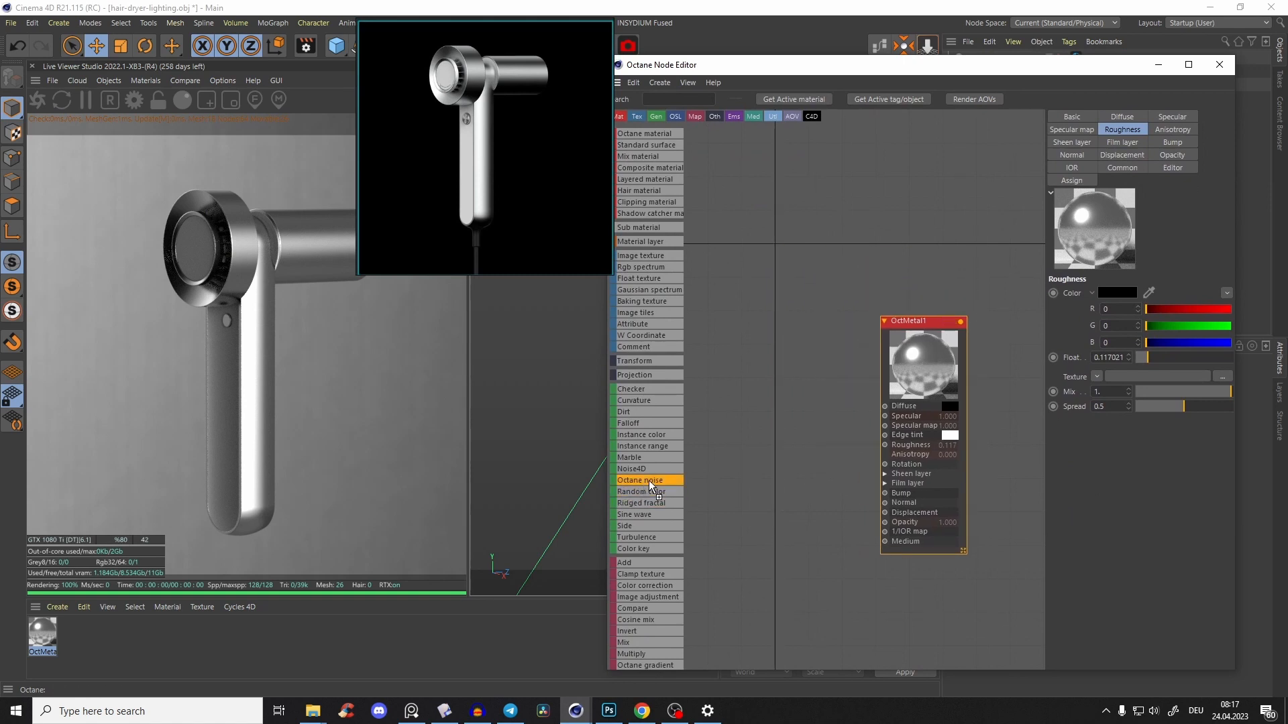
{"action": "mouse_move", "coordinate": [889, 511]}
{"action": "left_mouse_down"}
{"action": "mouse_move", "coordinate": [813, 454]}
{"action": "mouse_move", "coordinate": [885, 493]}
{"action": "left_mouse_up"}
{"action": "left_click_drag", "start_coordinate": [764, 442], "coordinate": [801, 464]}
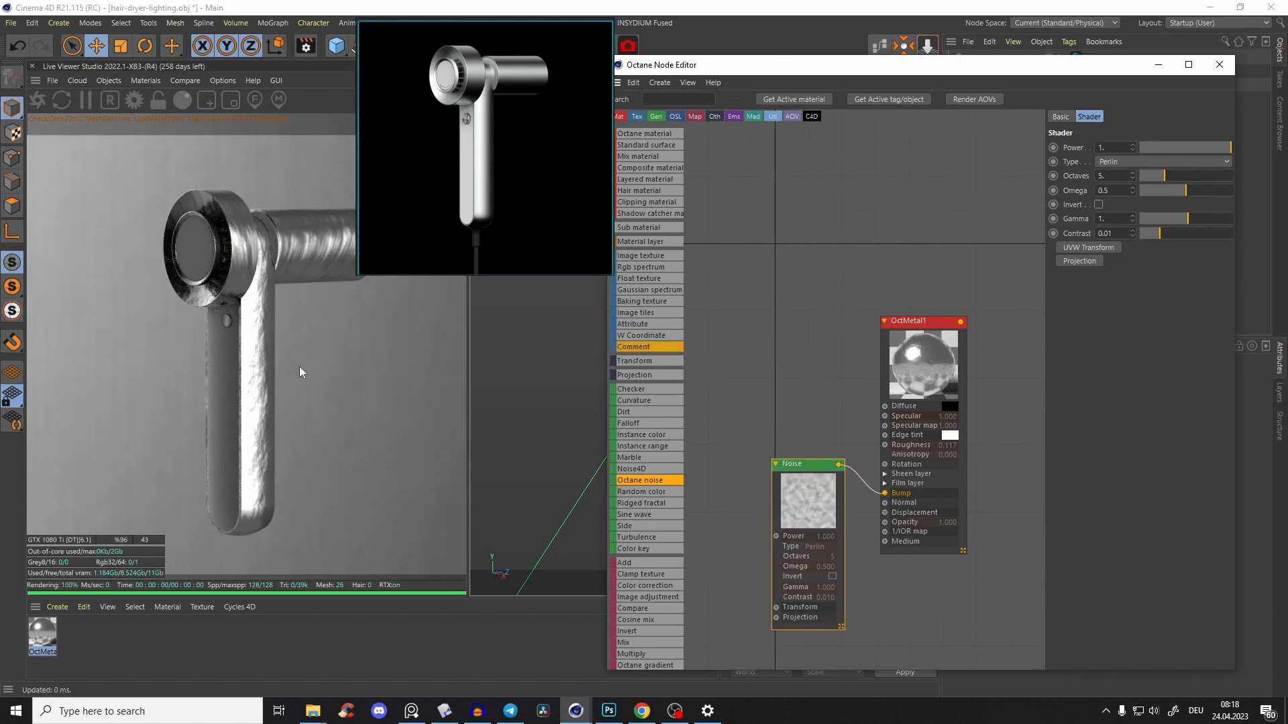
Add a texture projection node to the noise and set its projection to Box
{"action": "middle_click_drag", "start_coordinate": [801, 370], "coordinate": [866, 300]}
{"action": "scroll", "coordinate": [866, 299], "scroll_direction": "down", "scroll_amount": 3}
{"action": "scroll", "coordinate": [866, 300], "scroll_direction": "up", "scroll_amount": 2}
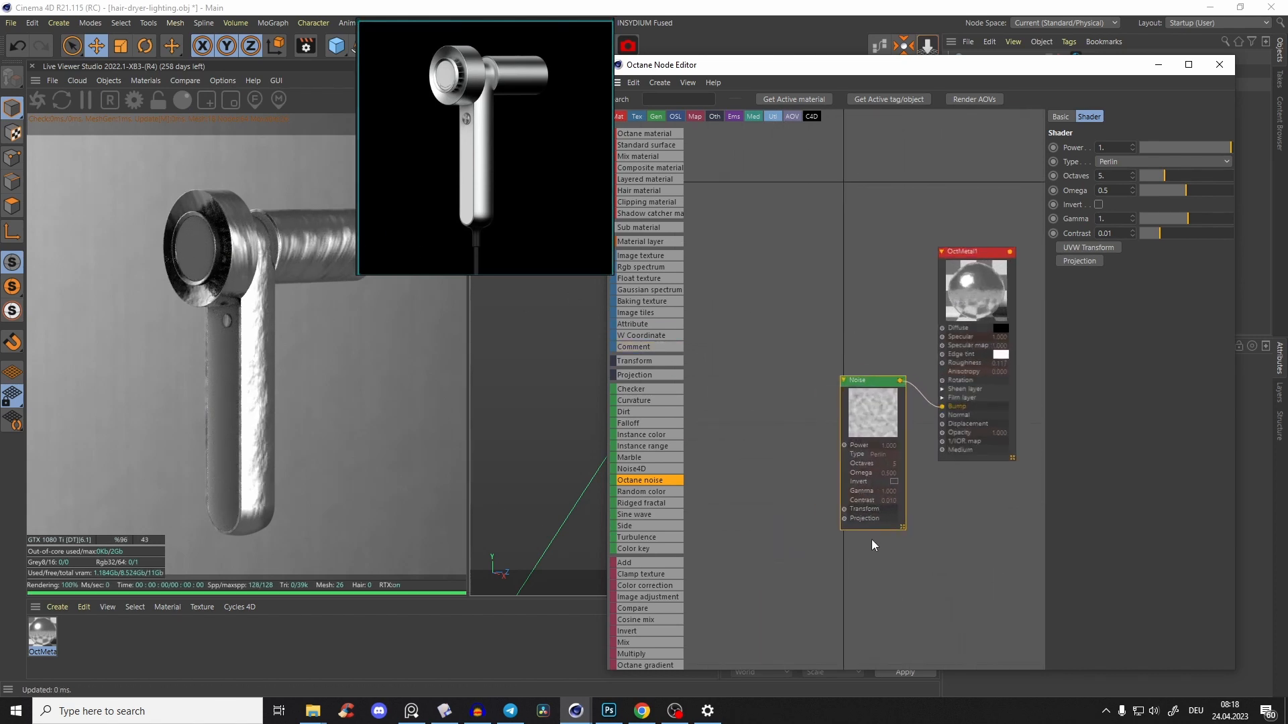
{"action": "left_click_drag", "start_coordinate": [845, 520], "coordinate": [798, 500]}
{"action": "left_click", "coordinate": [860, 480]}
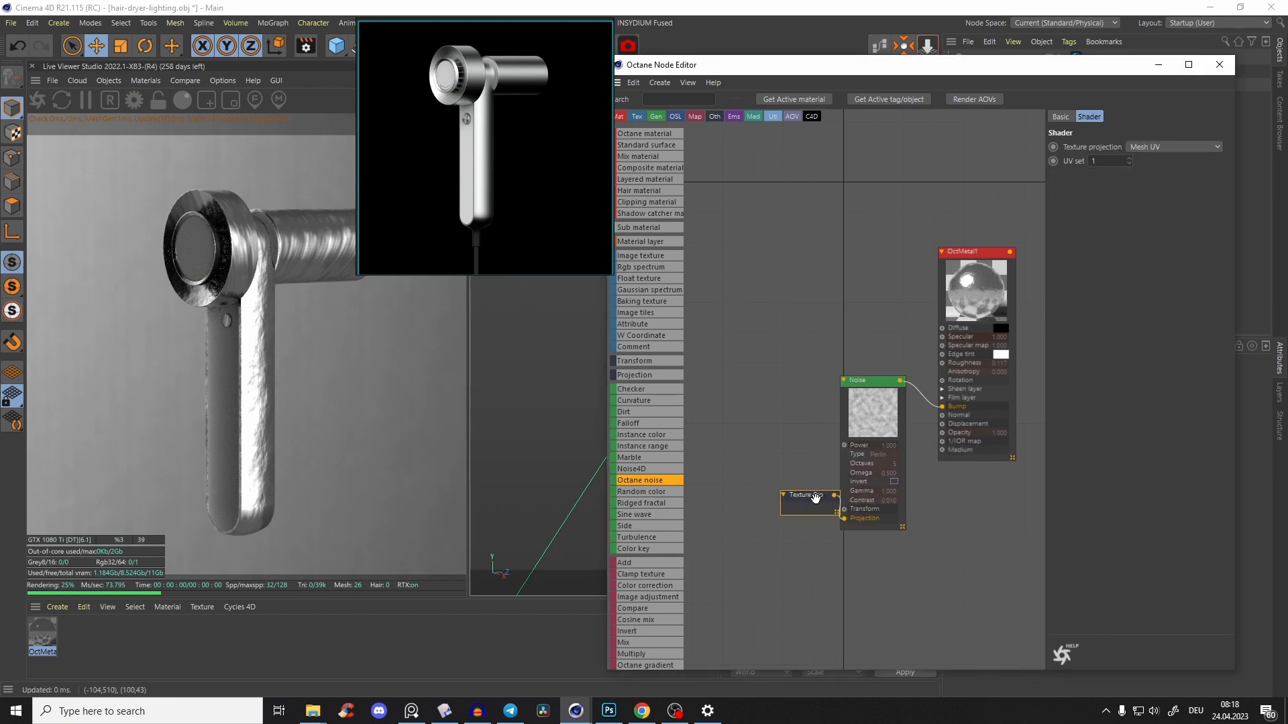
{"action": "left_click", "coordinate": [1140, 147]}
{"action": "left_click", "coordinate": [1147, 161]}
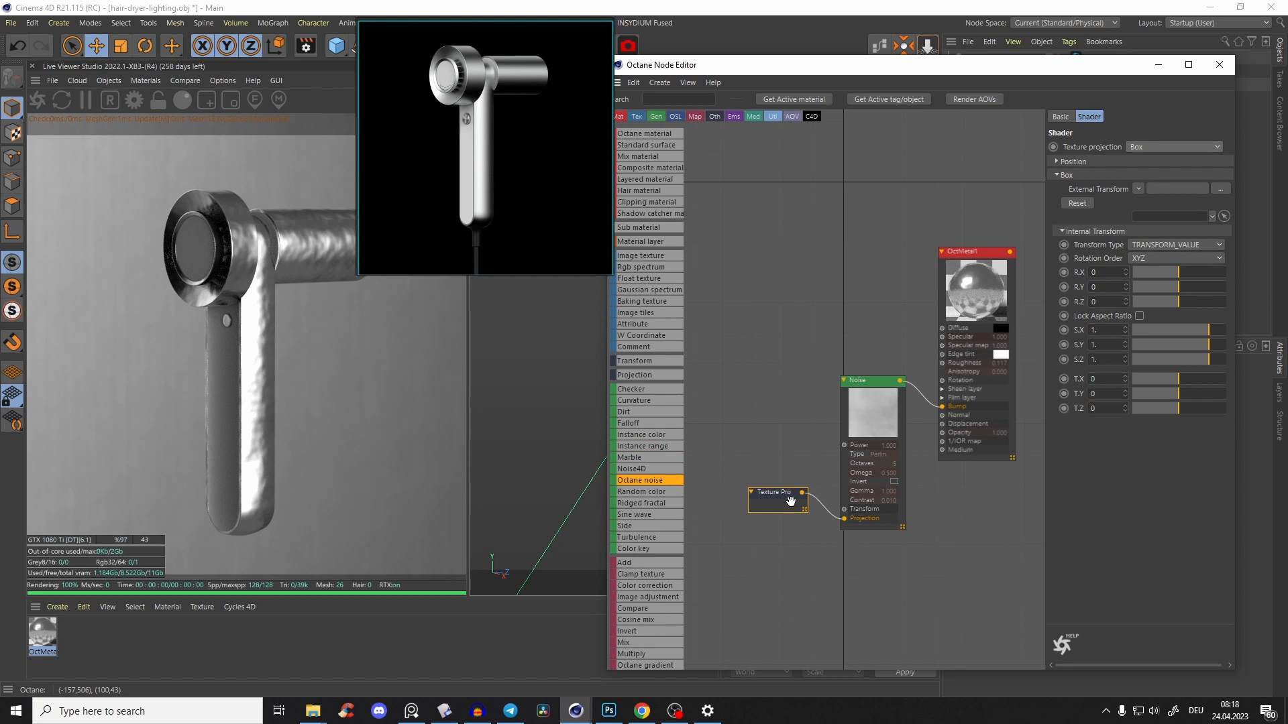
Add a Transform node to the noise and set its uniform scale to about 0.0038 while soloing the noise node
{"action": "left_click", "coordinate": [844, 509]}
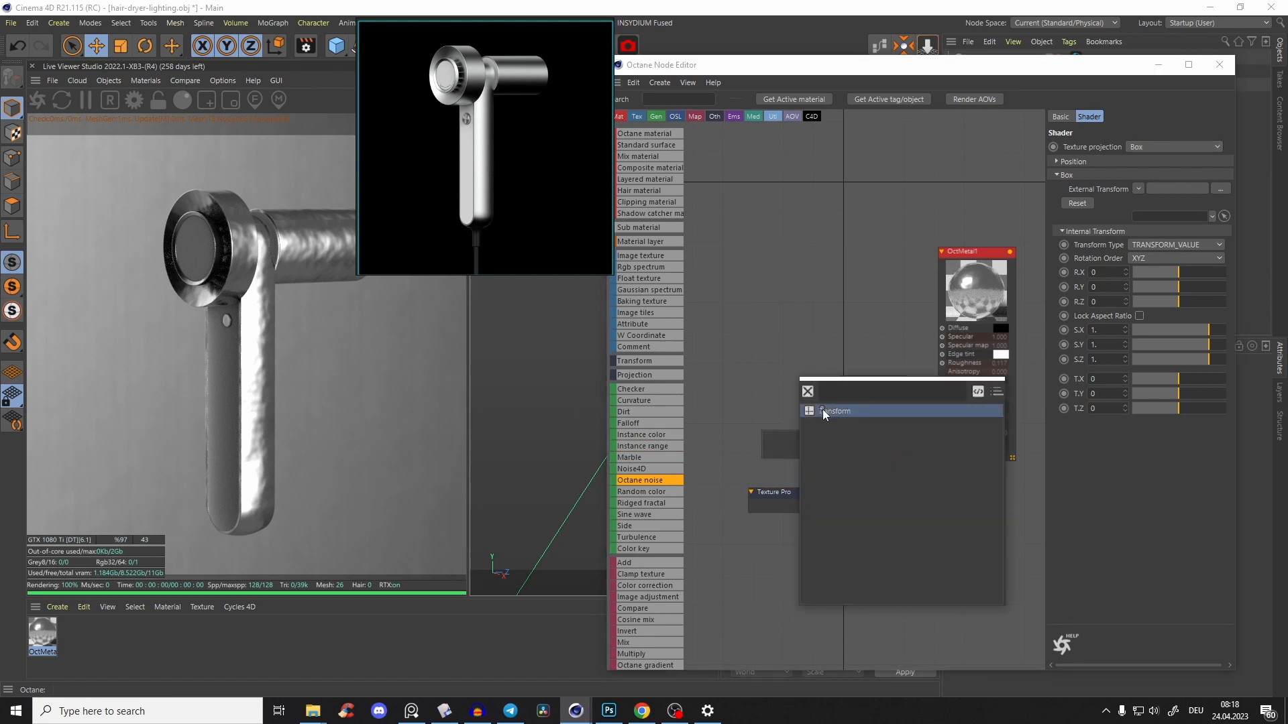
{"action": "left_click", "coordinate": [825, 411]}
{"action": "right_click", "coordinate": [866, 392]}
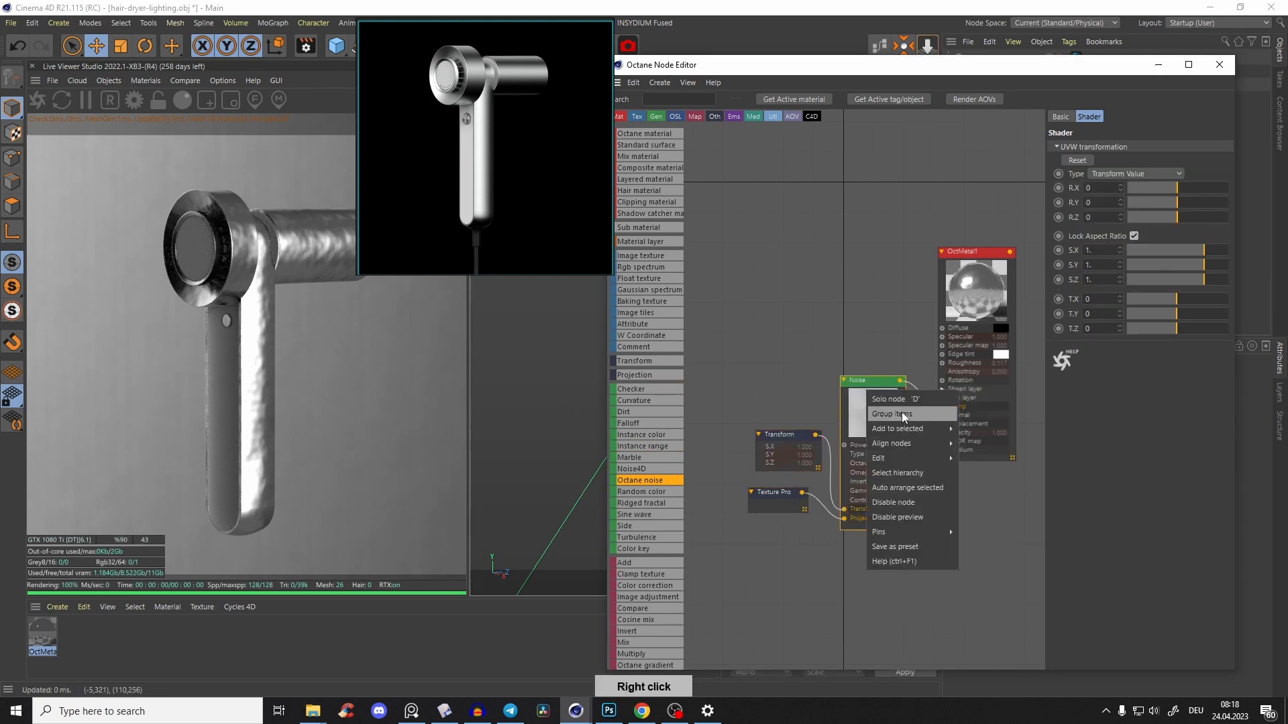
{"action": "left_click", "coordinate": [890, 399]}
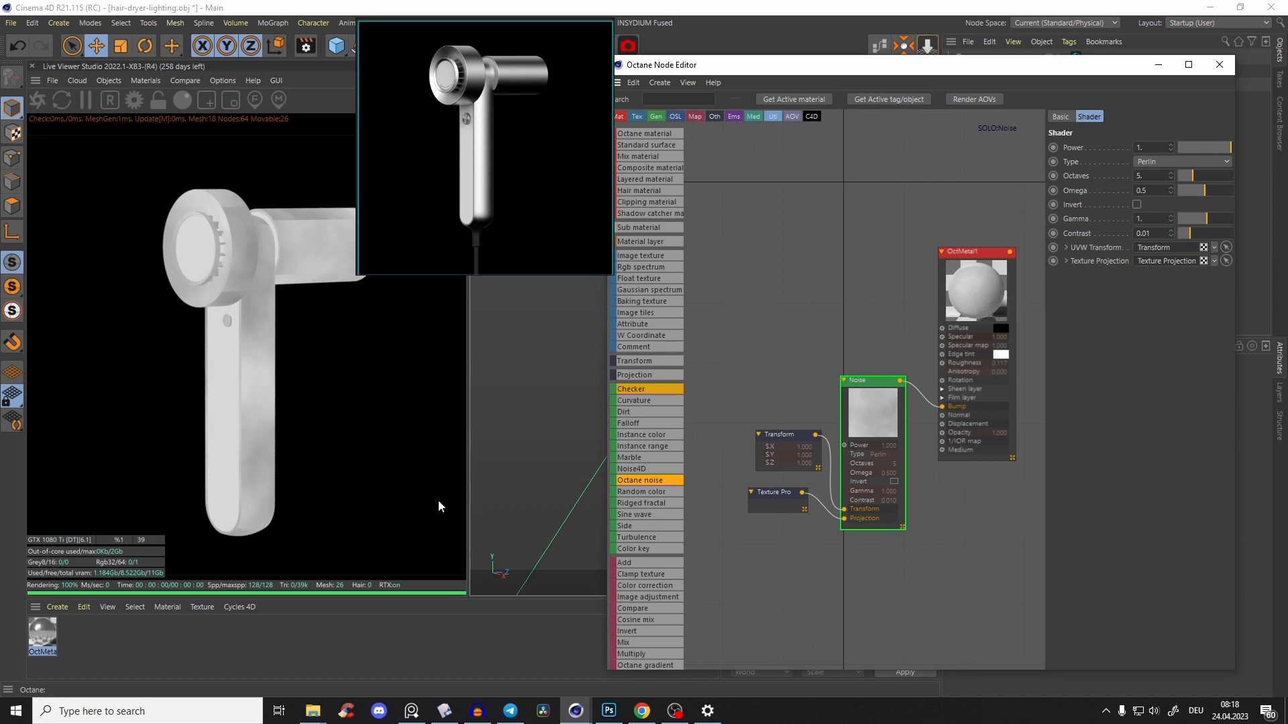
{"action": "left_click", "coordinate": [781, 434]}
{"action": "left_click_drag", "start_coordinate": [1189, 248], "coordinate": [1139, 260]}
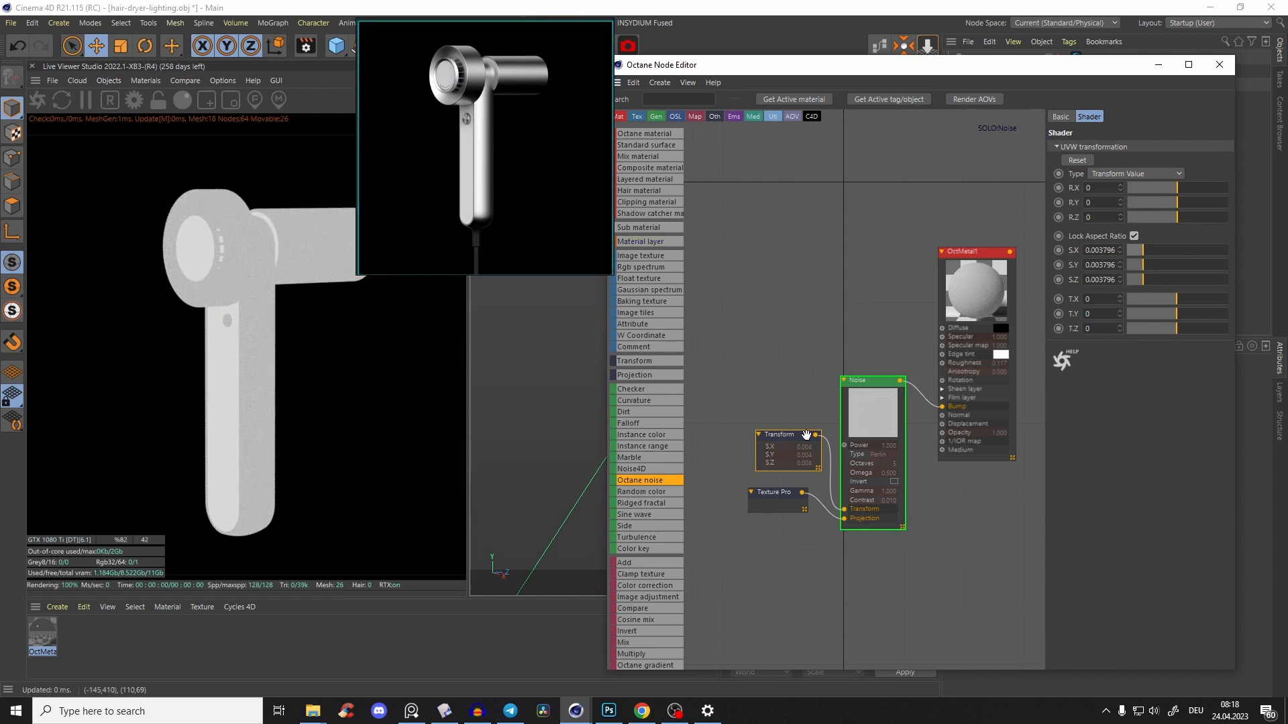
{"action": "right_click", "coordinate": [893, 421]}
{"action": "left_click", "coordinate": [912, 425]}
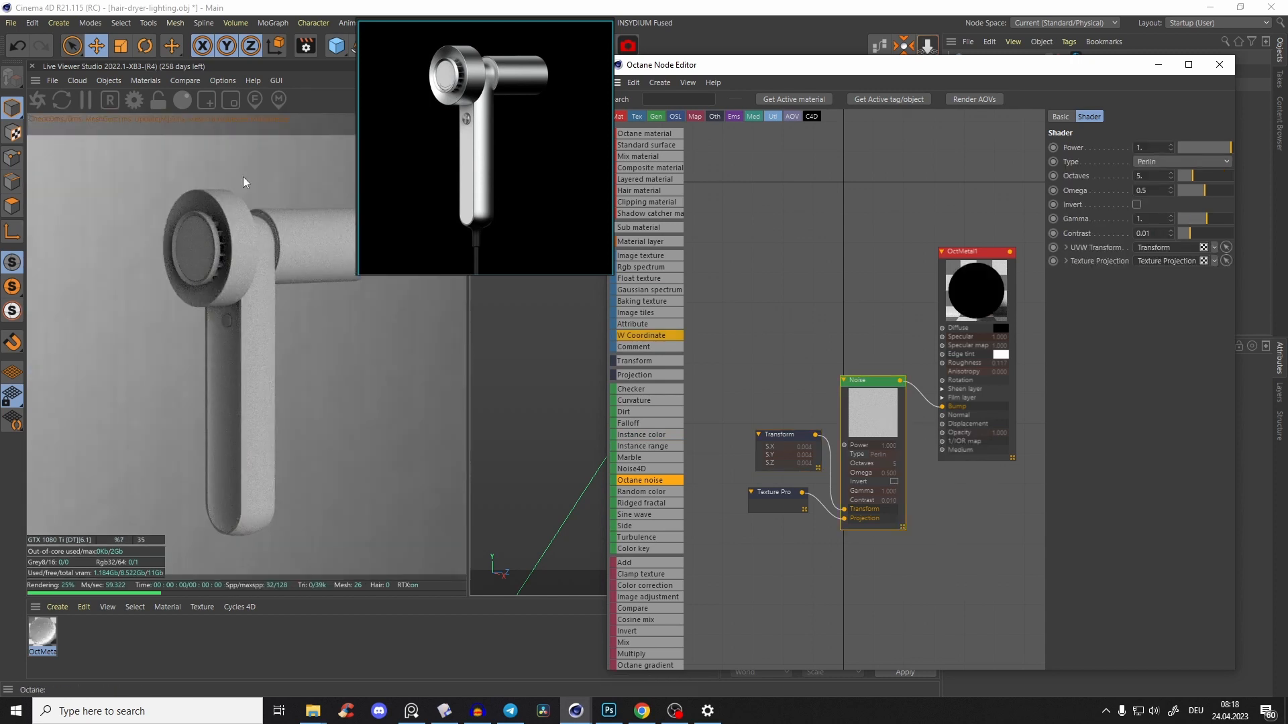
Zoom the locked live render onto a region over the head's rim and set the noise transform scale to about 0.0029
{"action": "left_click", "coordinate": [160, 104]}
{"action": "left_click_drag", "start_coordinate": [221, 131], "coordinate": [211, 308]}
{"action": "mouse_move", "coordinate": [180, 205]}
{"action": "left_mouse_down"}
{"action": "mouse_move", "coordinate": [197, 346]}
{"action": "mouse_move", "coordinate": [170, 279]}
{"action": "left_mouse_up"}
{"action": "left_click", "coordinate": [206, 100]}
{"action": "left_click_drag", "start_coordinate": [124, 138], "coordinate": [299, 272]}
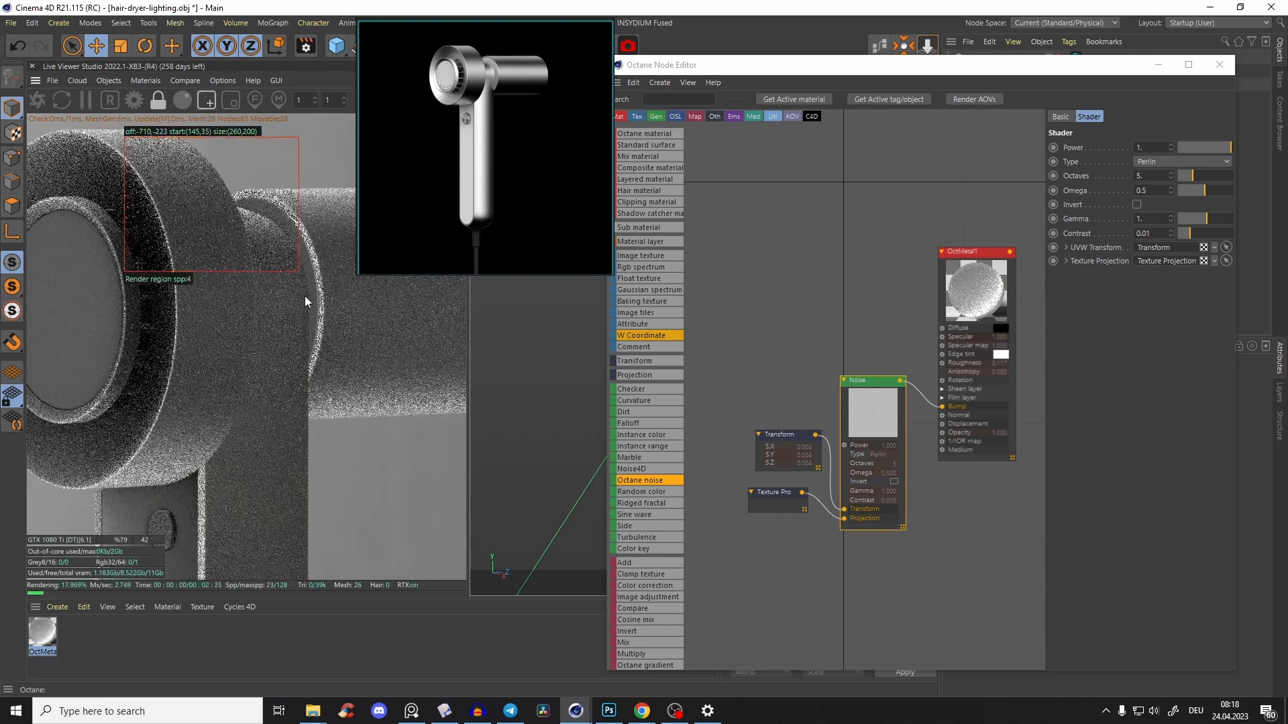
{"action": "left_click", "coordinate": [786, 463]}
{"action": "left_click_drag", "start_coordinate": [1139, 250], "coordinate": [1135, 250]}
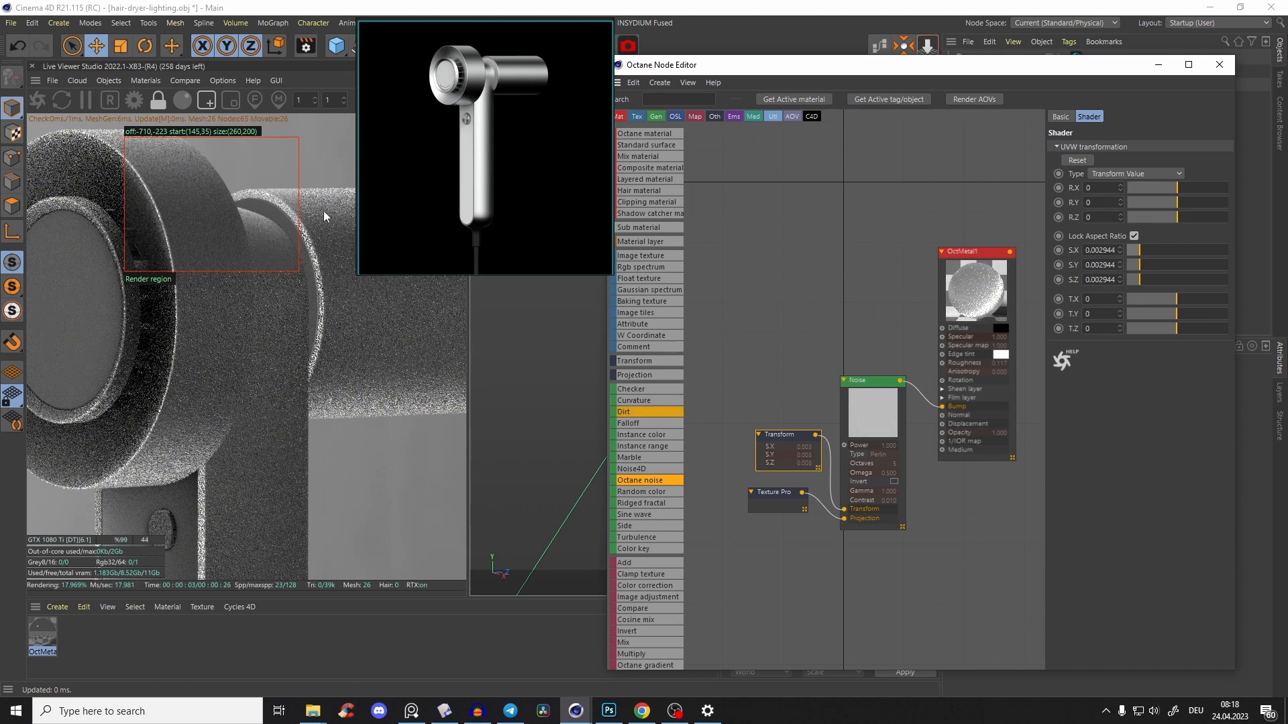
Insert an Octane gradient node between the noise and OctMetal1's bump input, undoing the stray knot added to the gradient
{"action": "left_click_drag", "start_coordinate": [743, 377], "coordinate": [876, 591]}
{"action": "left_click_drag", "start_coordinate": [849, 385], "coordinate": [807, 391]}
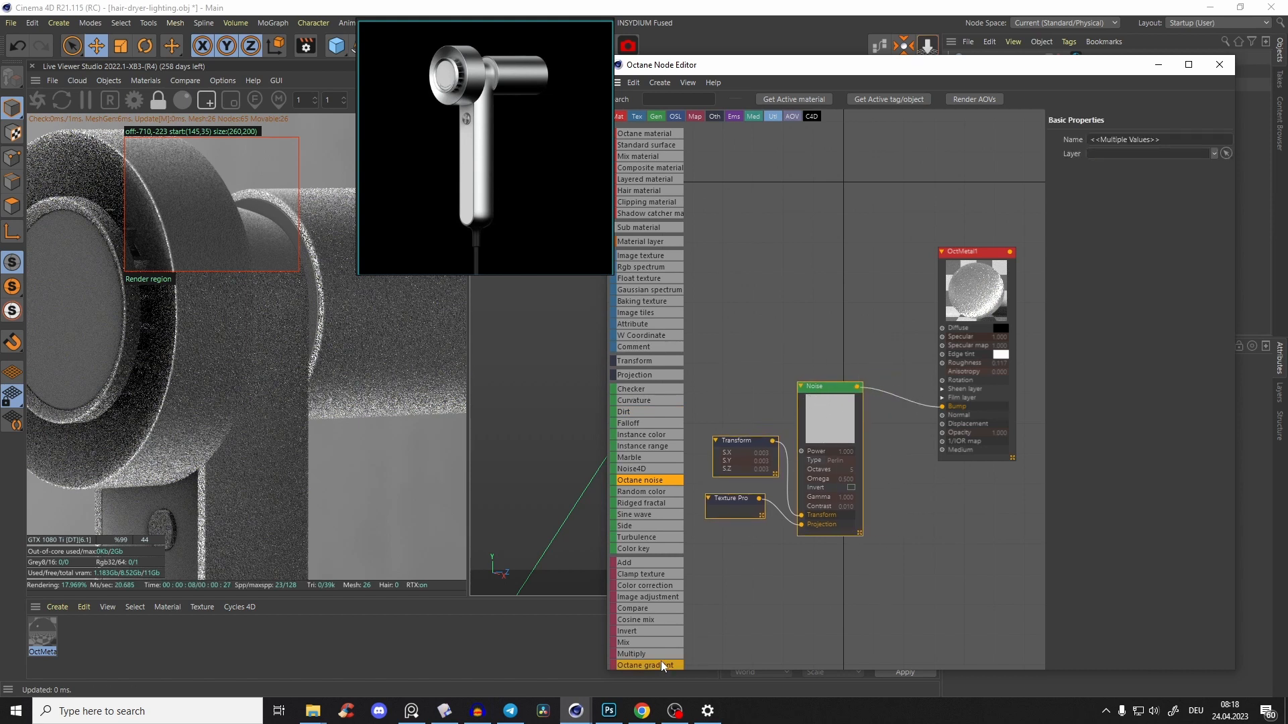
{"action": "left_click_drag", "start_coordinate": [659, 655], "coordinate": [709, 647]}
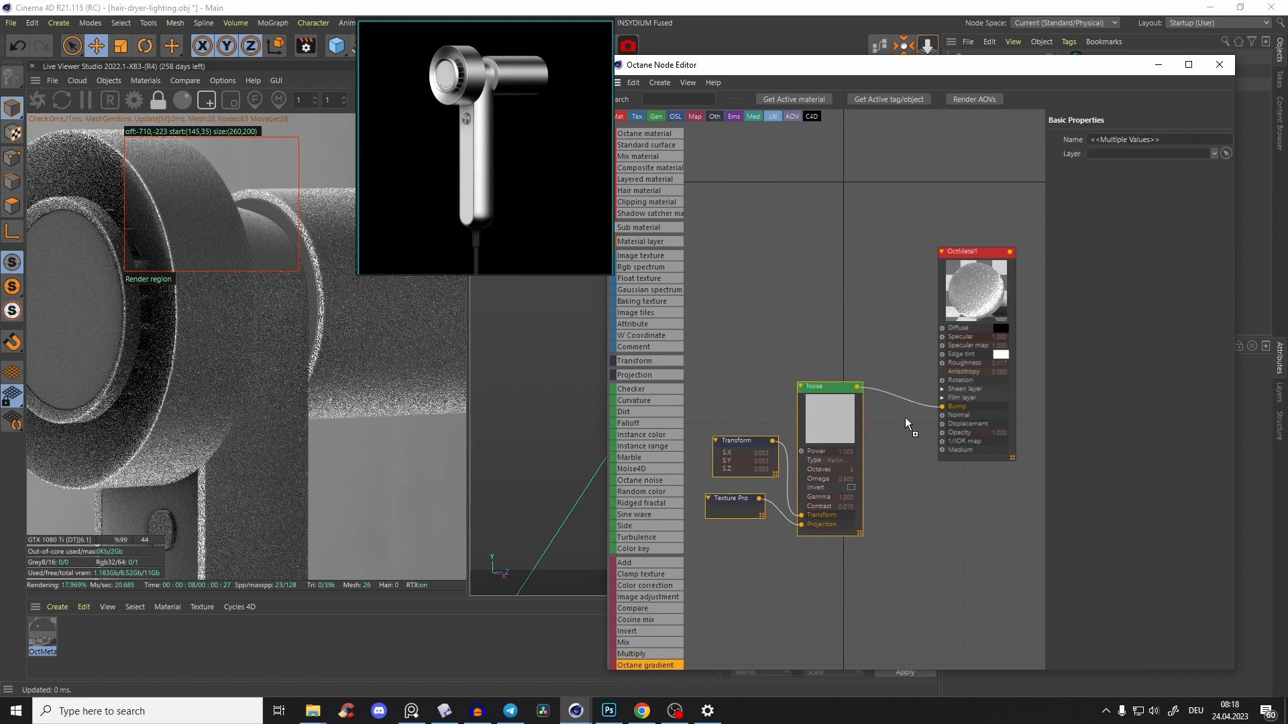
{"action": "left_click_drag", "start_coordinate": [902, 402], "coordinate": [901, 407]}
{"action": "left_click_drag", "start_coordinate": [901, 408], "coordinate": [868, 272], "text": "ctrl"}
{"action": "key", "text": "ctrl+z"}
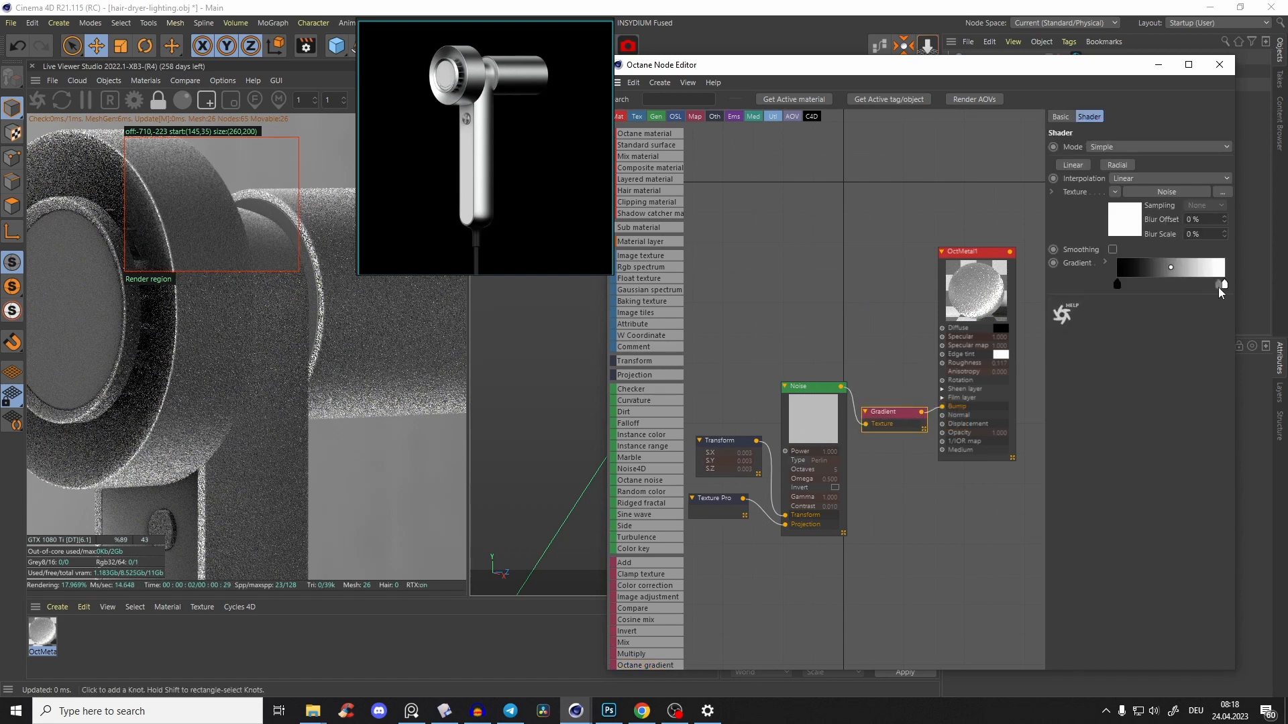
{"action": "left_click", "coordinate": [1116, 288]}
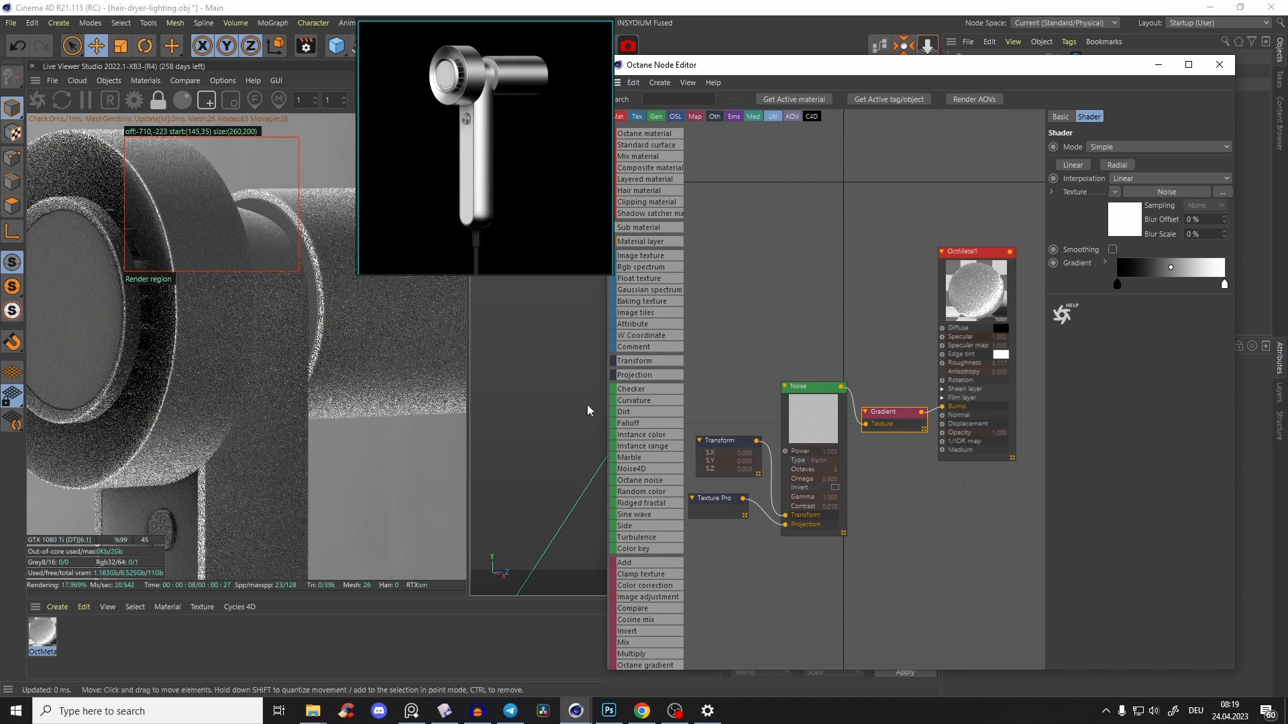
Darken the gradient's white end knot to a value of 15% and set the noise transform scale to about 0.0017
{"action": "double_click", "coordinate": [1223, 283]}
{"action": "left_click_drag", "start_coordinate": [1175, 327], "coordinate": [1116, 340]}
{"action": "left_click", "coordinate": [1118, 354]}
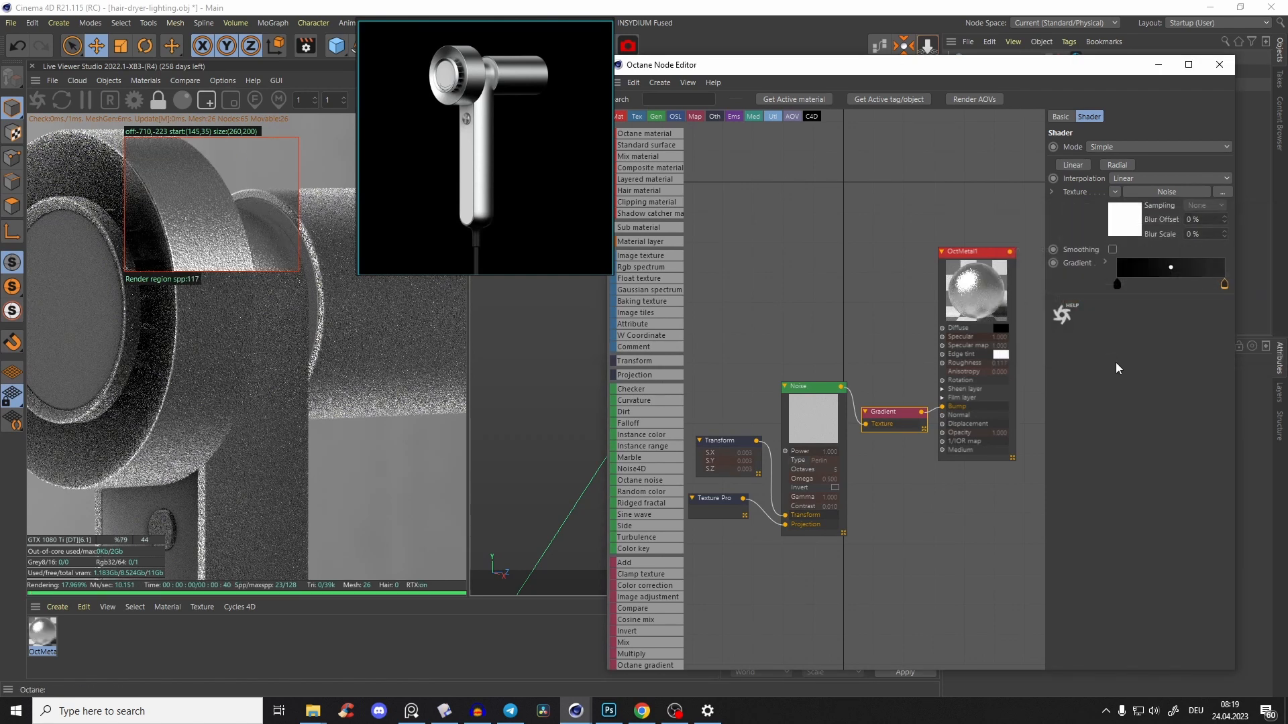
{"action": "left_click", "coordinate": [724, 440]}
{"action": "left_click_drag", "start_coordinate": [1134, 250], "coordinate": [1126, 259]}
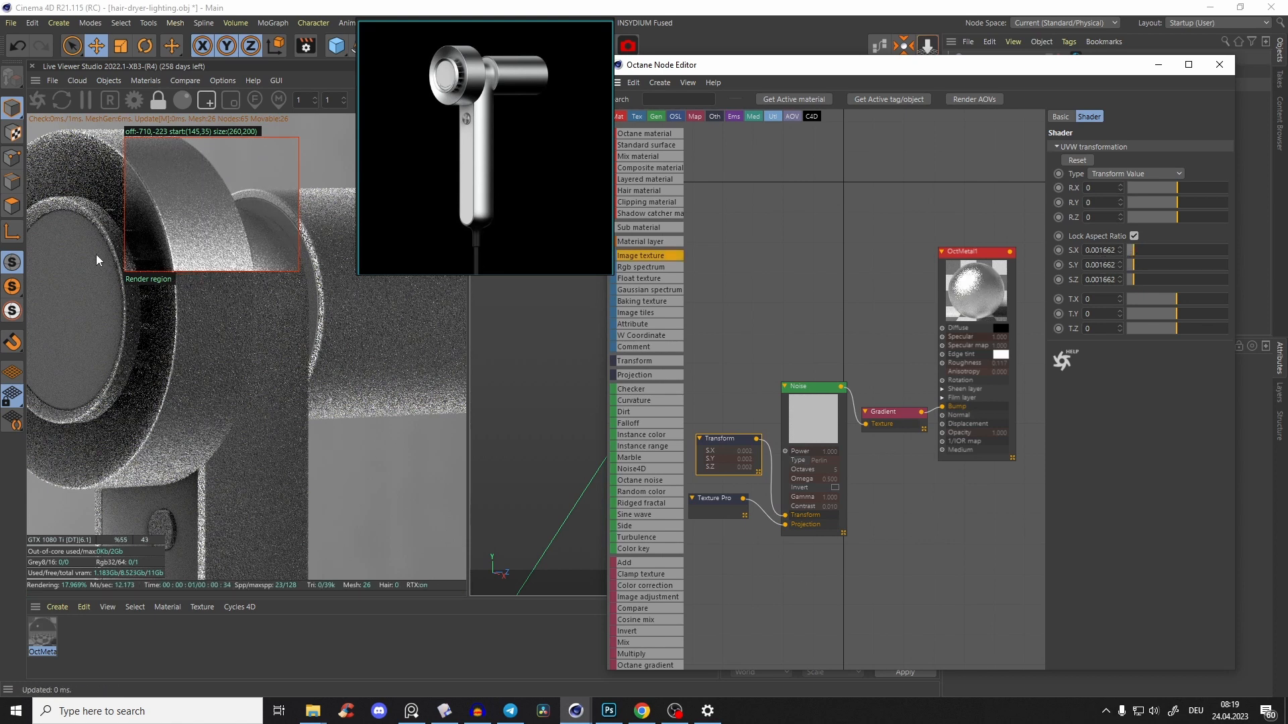
{"action": "left_click_drag", "start_coordinate": [179, 185], "coordinate": [424, 419]}
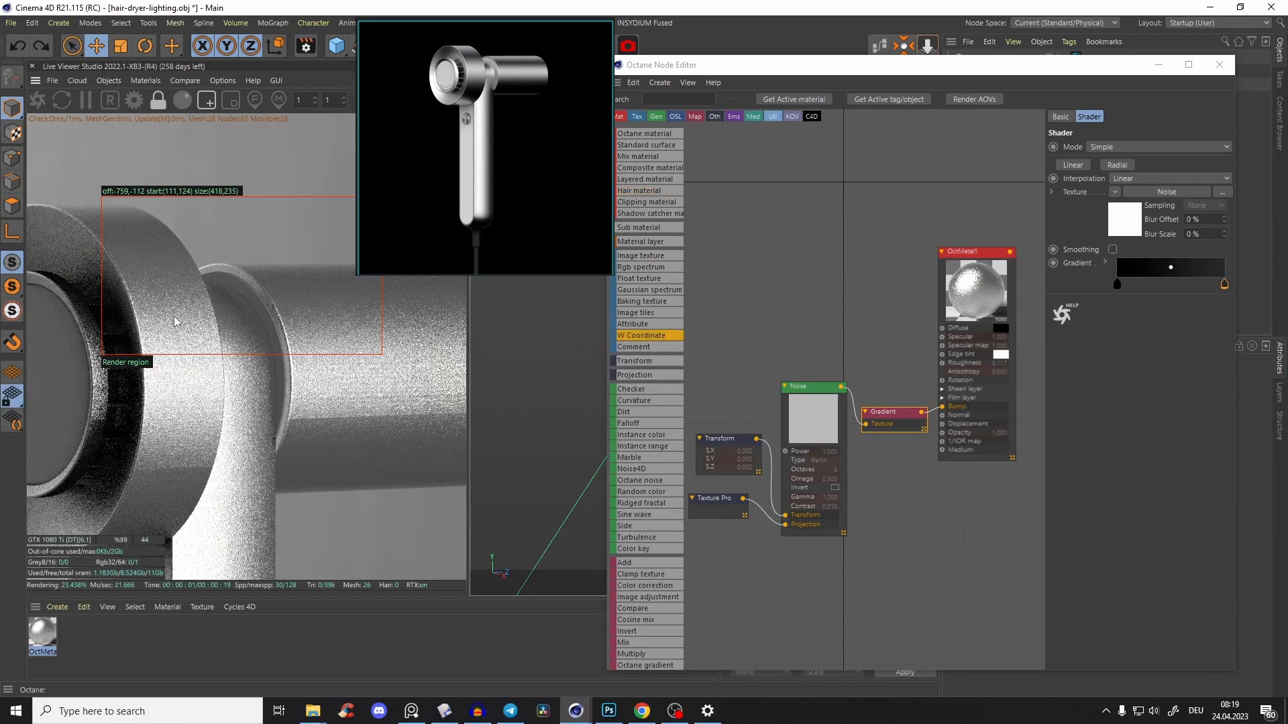
Darken the gradient's end knot further to a value of about 4%, checking it in a larger render region over the head and nozzle
{"action": "double_click", "coordinate": [1224, 284]}
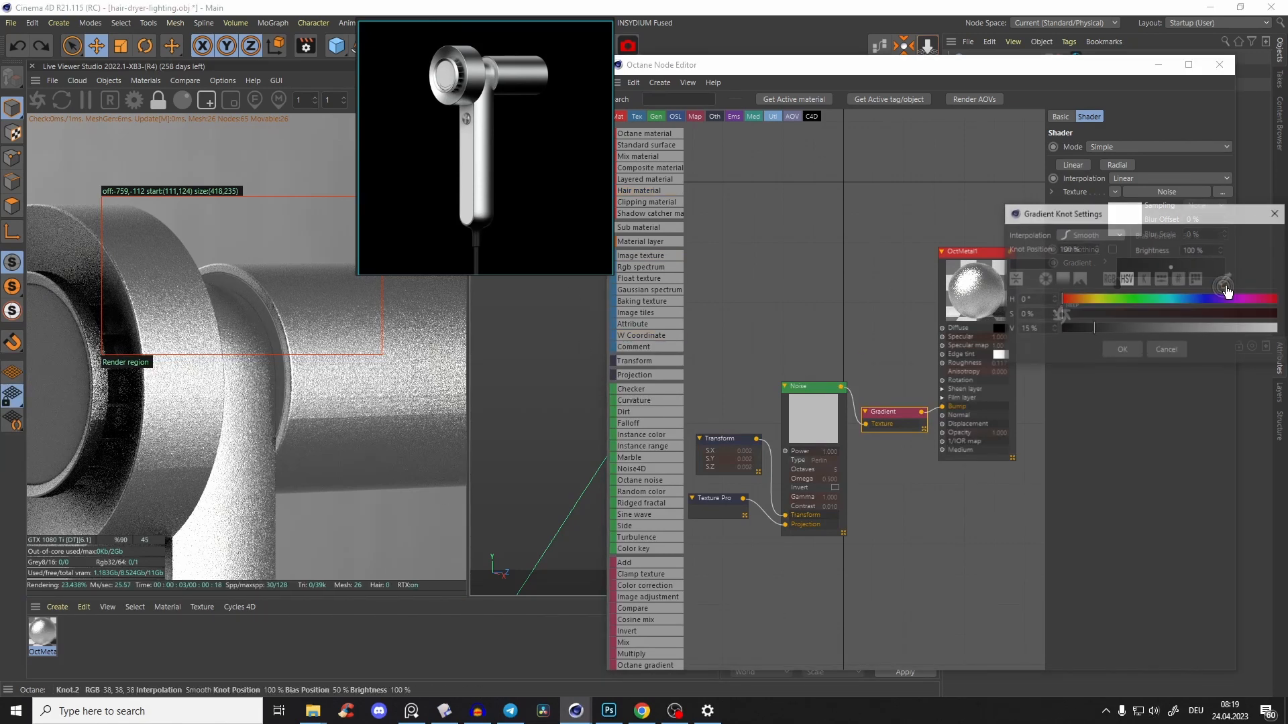
{"action": "left_click", "coordinate": [1071, 329]}
{"action": "left_click", "coordinate": [1107, 352]}
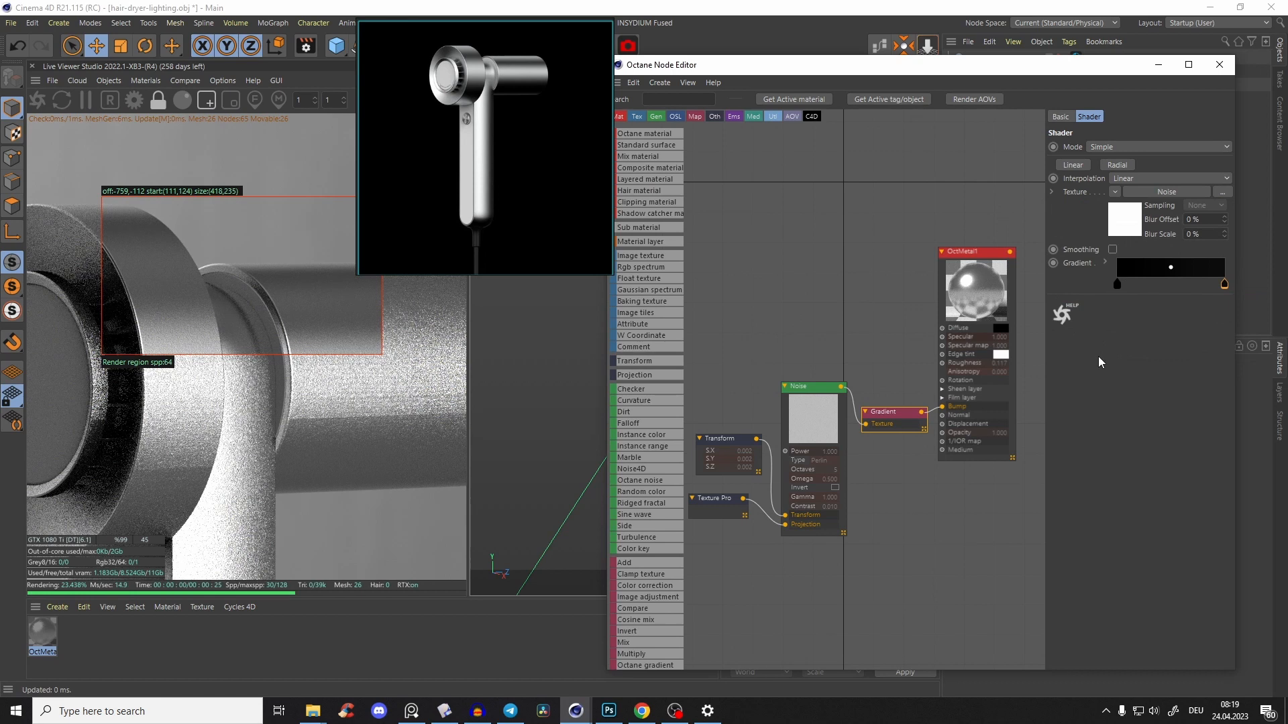
{"action": "left_click_drag", "start_coordinate": [77, 217], "coordinate": [433, 501]}
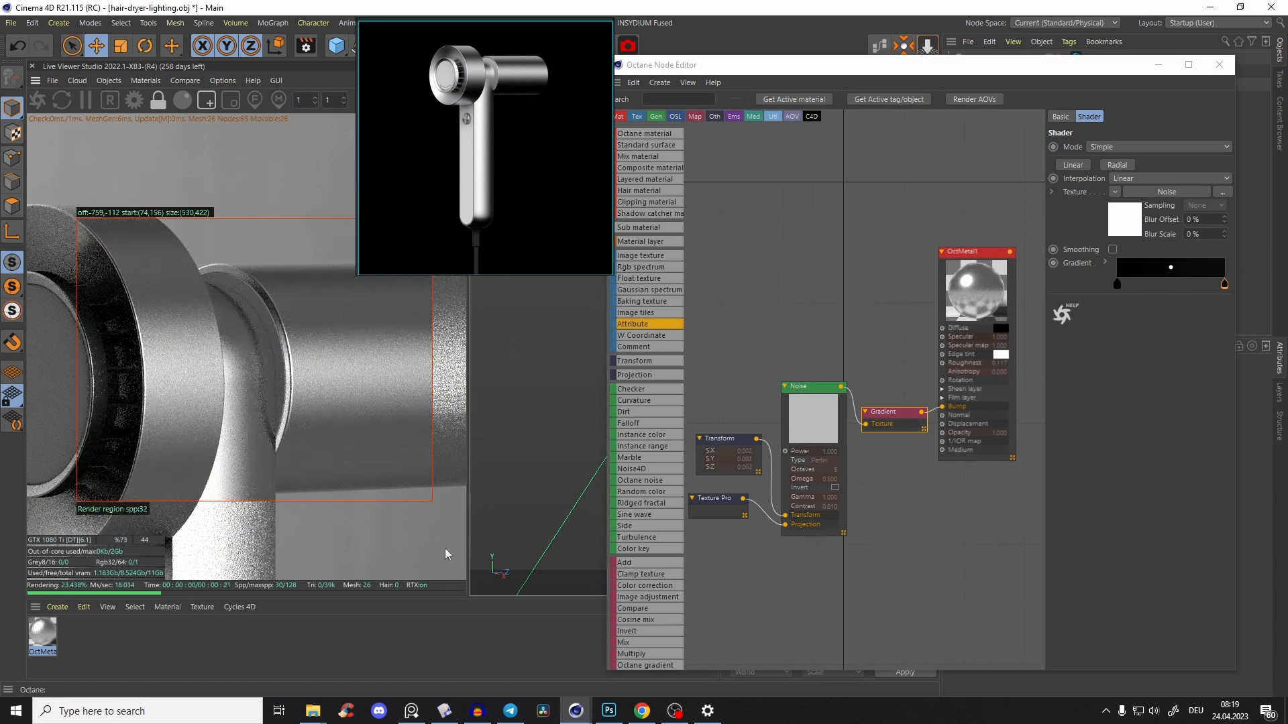
{"action": "double_click", "coordinate": [1224, 290]}
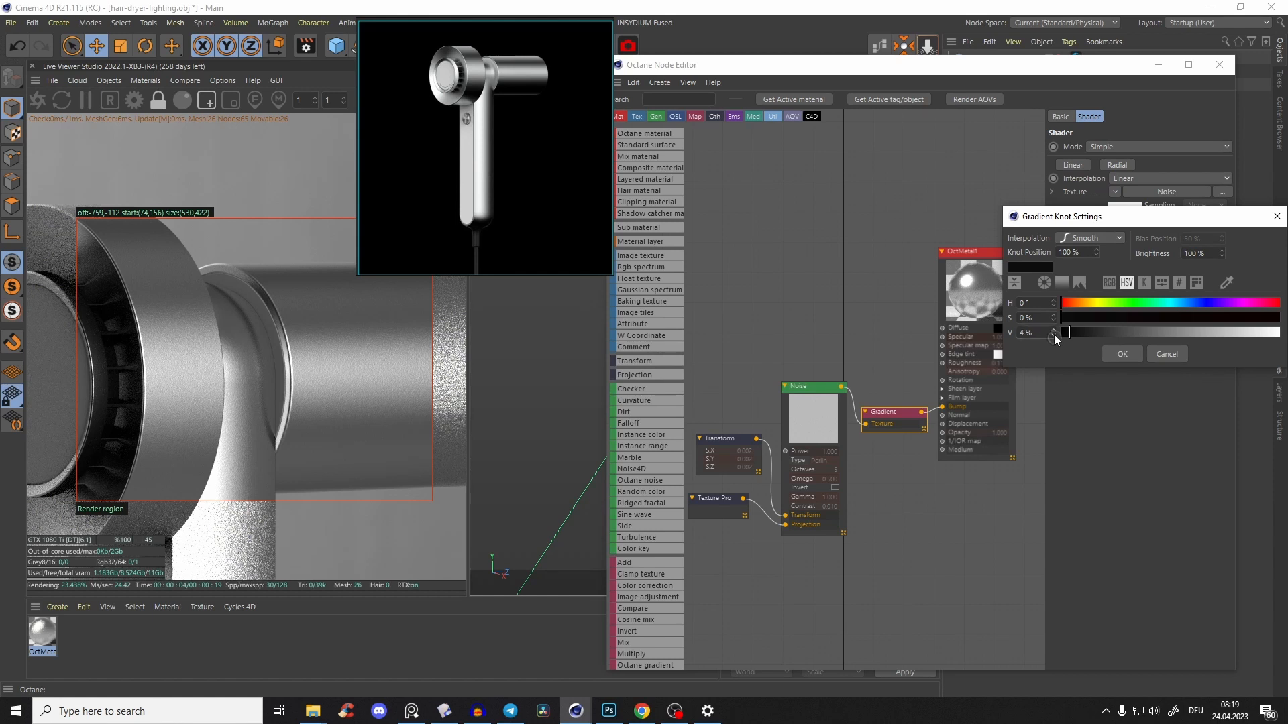
{"action": "left_click", "coordinate": [1121, 354]}
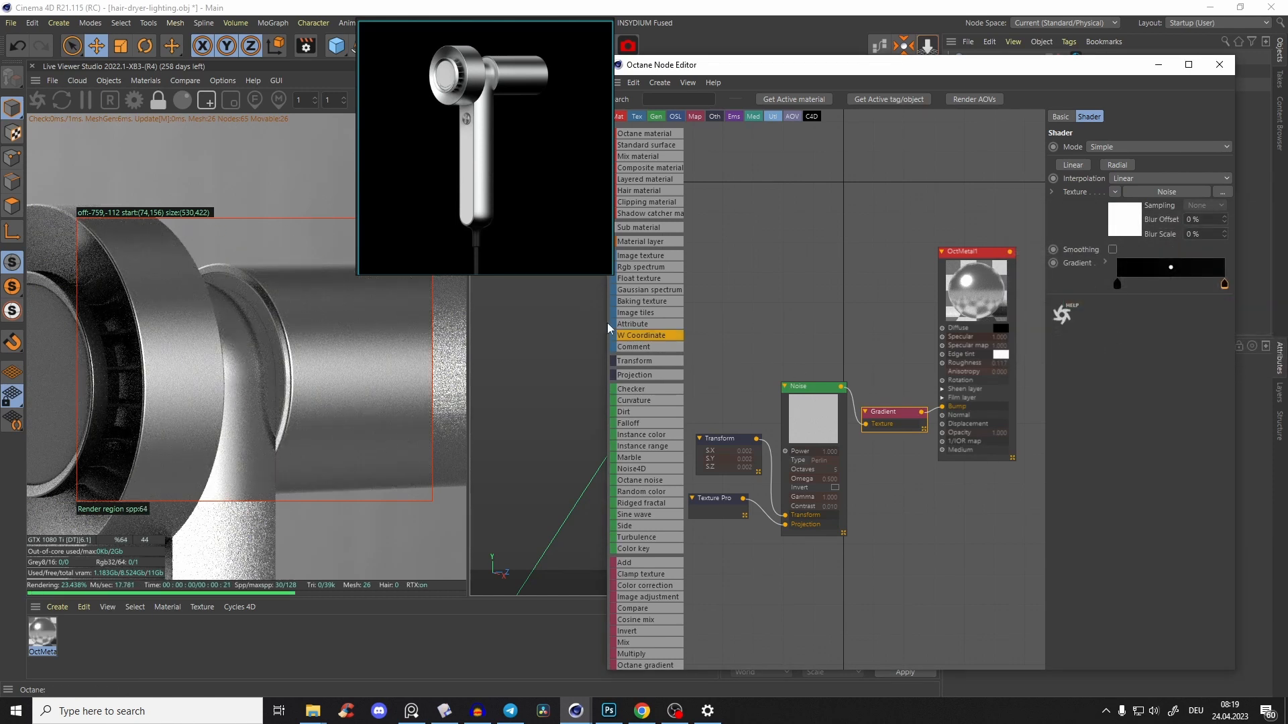
Set OctMetal1's roughness to about 0.086, then clear the render region and unlock the live render's resolution
{"action": "left_click", "coordinate": [989, 285]}
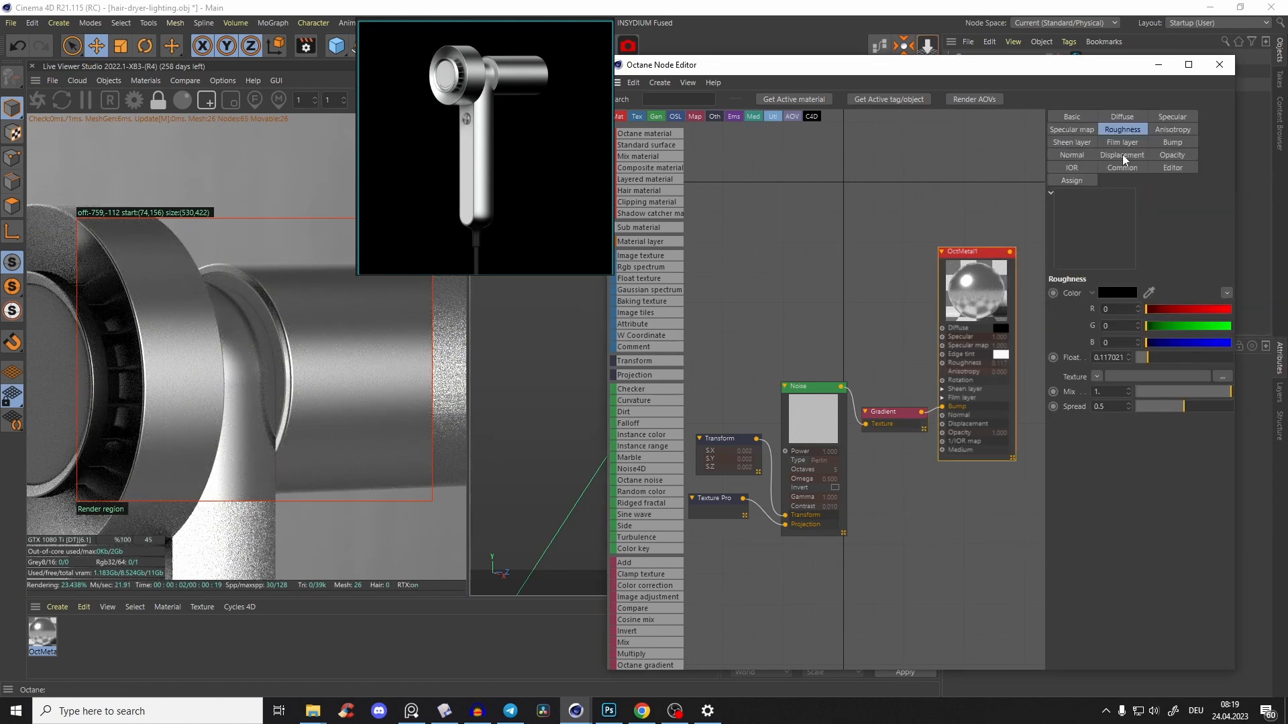
{"action": "left_click", "coordinate": [1145, 359]}
{"action": "left_click", "coordinate": [1144, 357]}
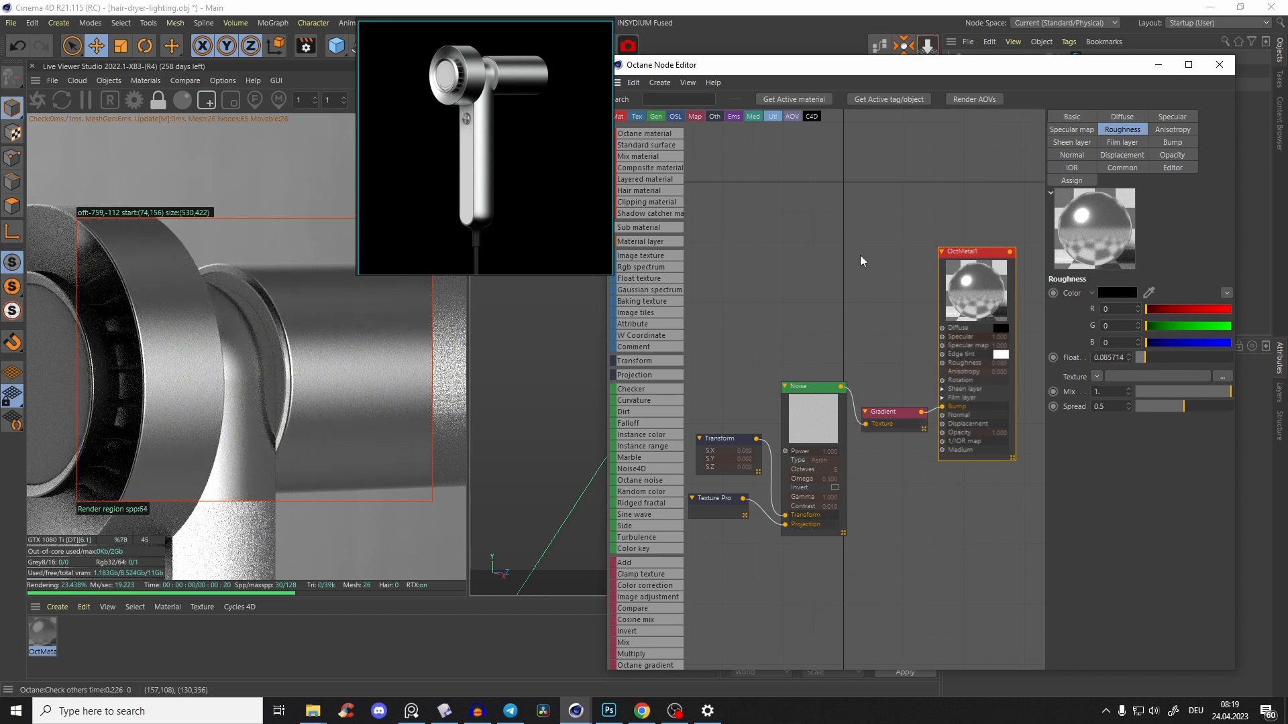
{"action": "left_click", "coordinate": [205, 101]}
{"action": "left_click", "coordinate": [160, 102]}
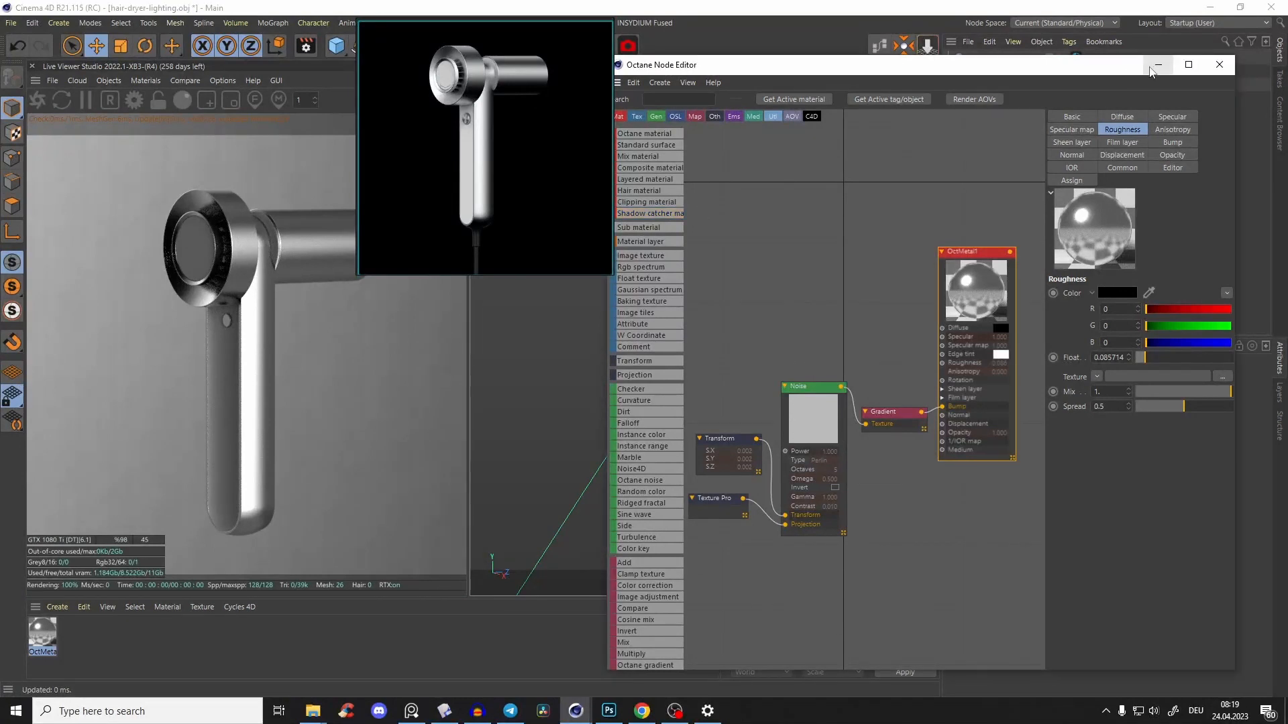
Minimize the Node Editor and set the OctaneSky environment's power to 0
{"action": "left_click", "coordinate": [1157, 64]}
{"action": "left_click_drag", "start_coordinate": [719, 232], "coordinate": [751, 309], "text": "alt"}
{"action": "scroll", "coordinate": [743, 289], "scroll_direction": "down", "scroll_amount": 5}
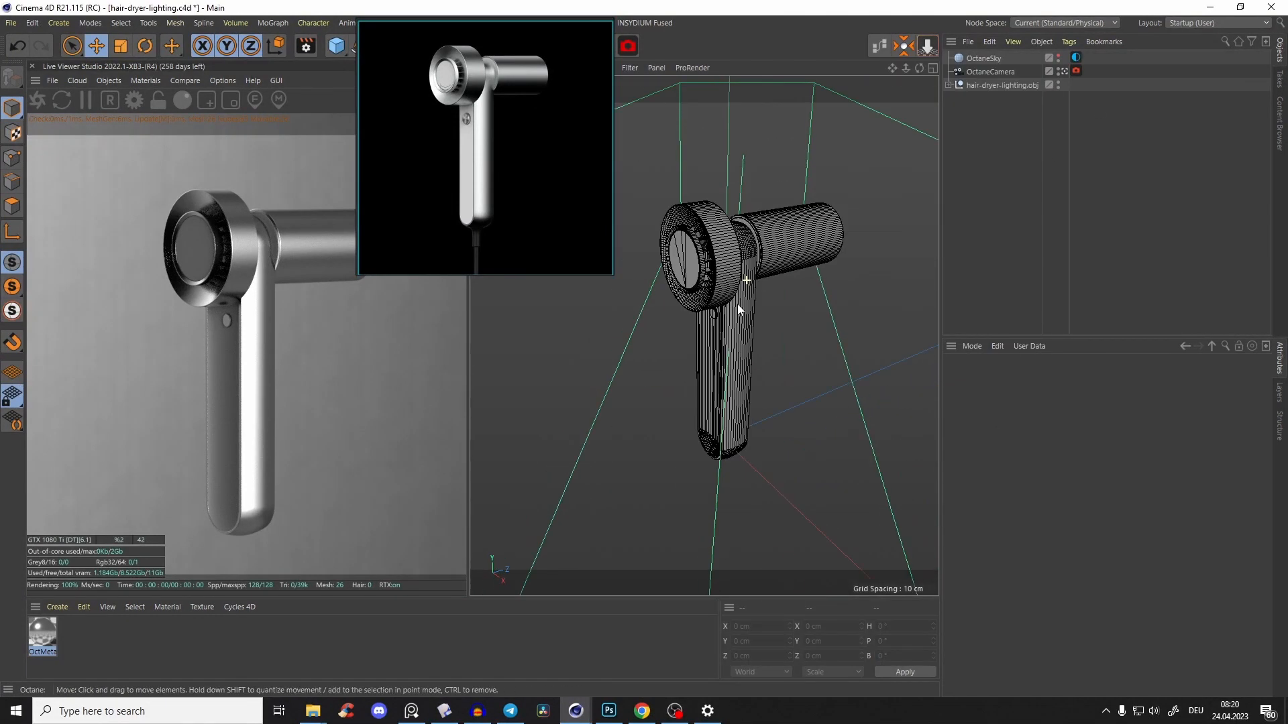
{"action": "left_click", "coordinate": [984, 58]}
{"action": "left_click", "coordinate": [1076, 58]}
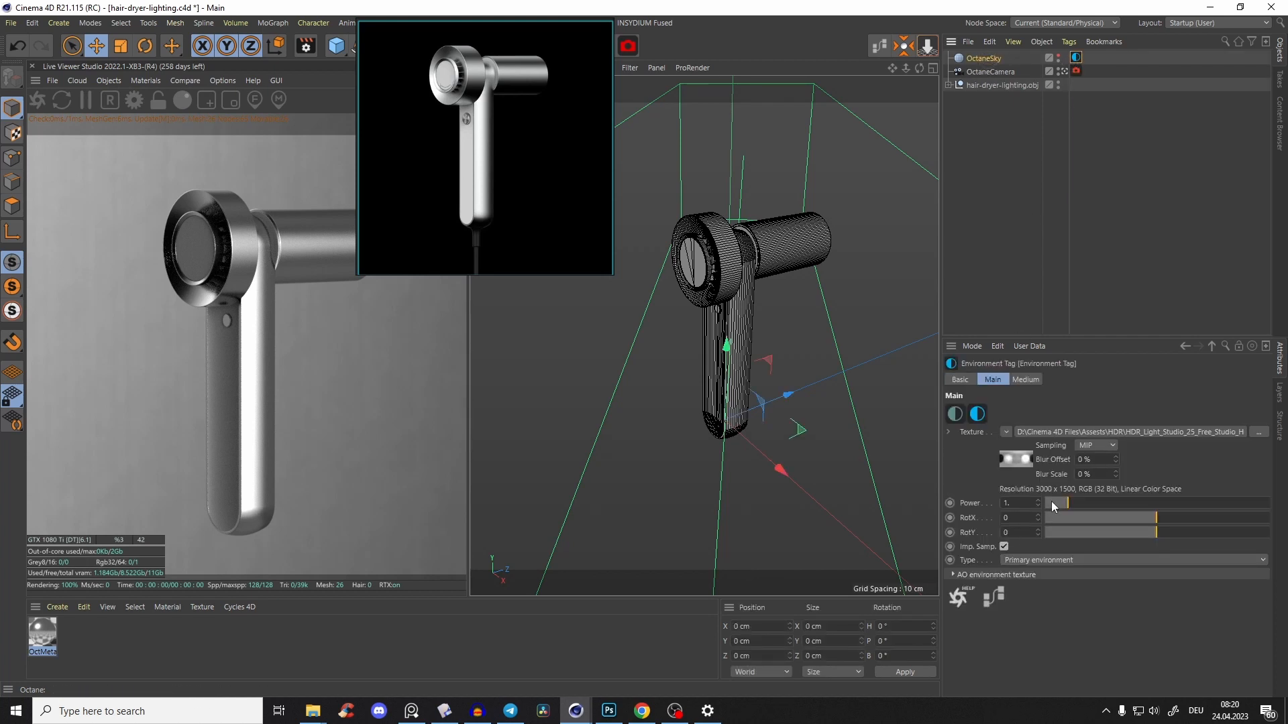
{"action": "left_click_drag", "start_coordinate": [1063, 507], "coordinate": [1033, 506]}
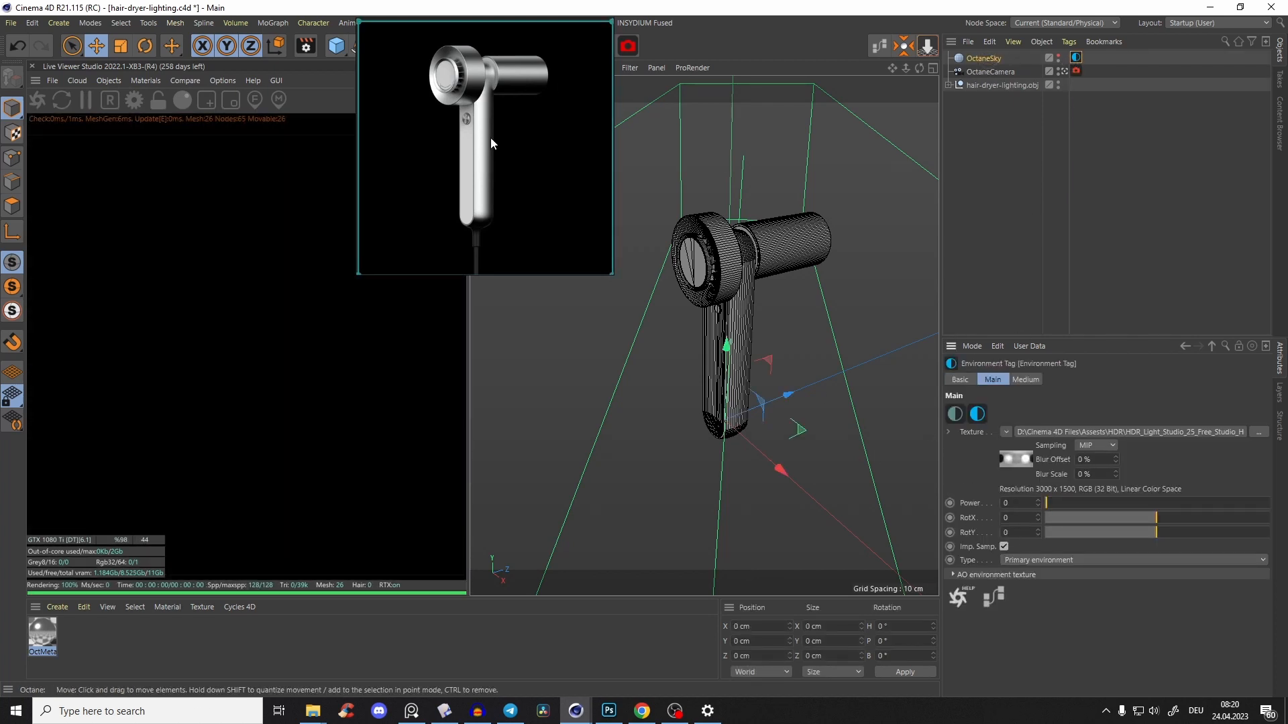
Enlarge the reference image window and examine the reflections and light falloff on the dryer's head, nozzle and handle
{"action": "left_click_drag", "start_coordinate": [504, 223], "coordinate": [486, 151]}
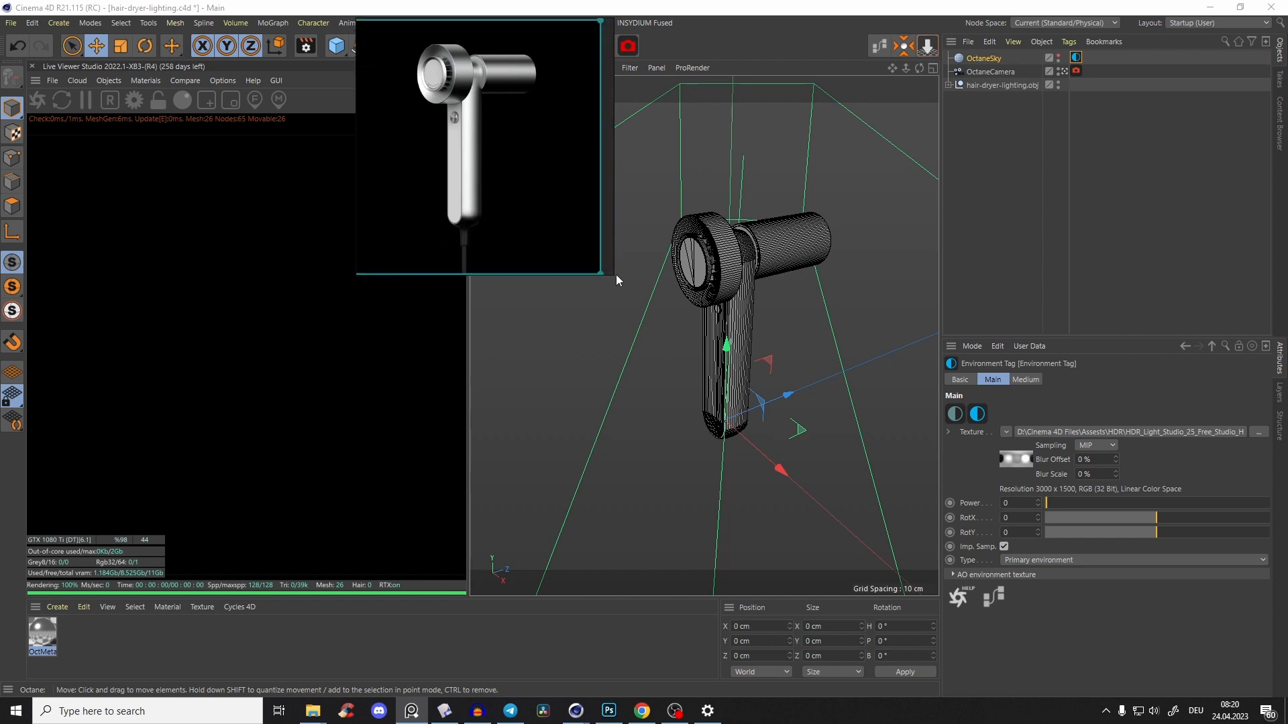
{"action": "left_click_drag", "start_coordinate": [614, 275], "coordinate": [734, 468]}
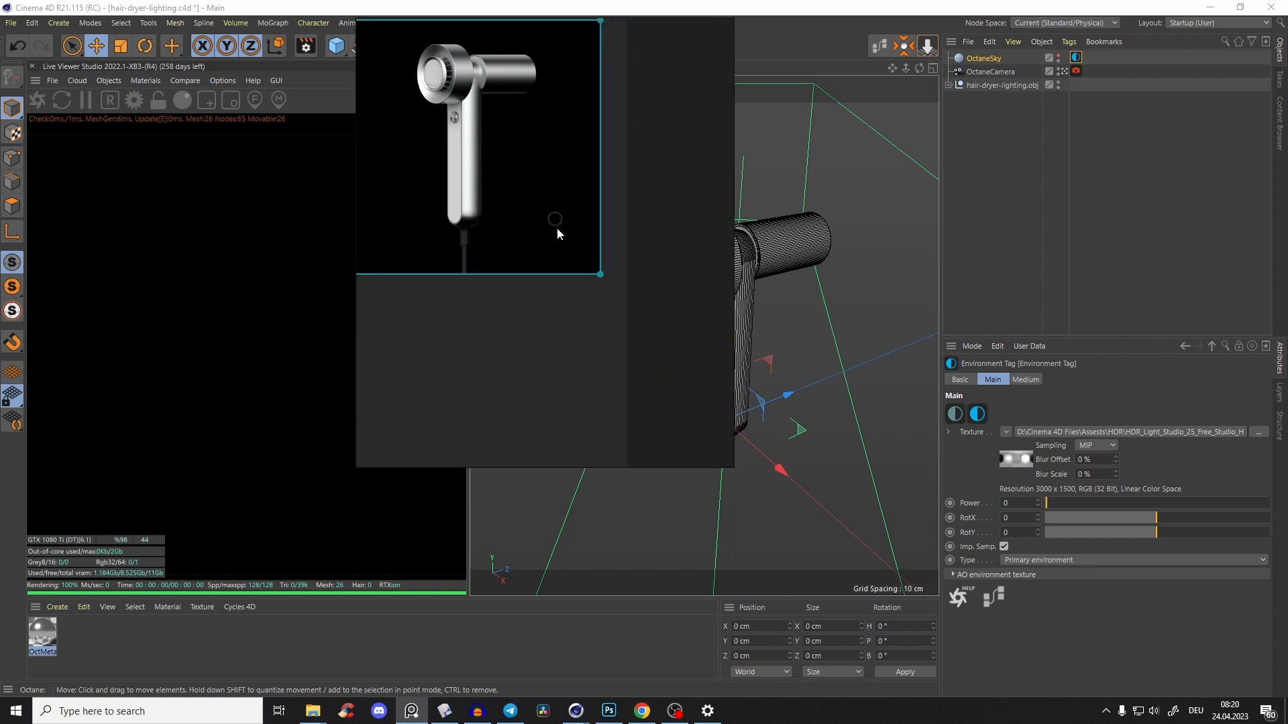
{"action": "double_click", "coordinate": [553, 244]}
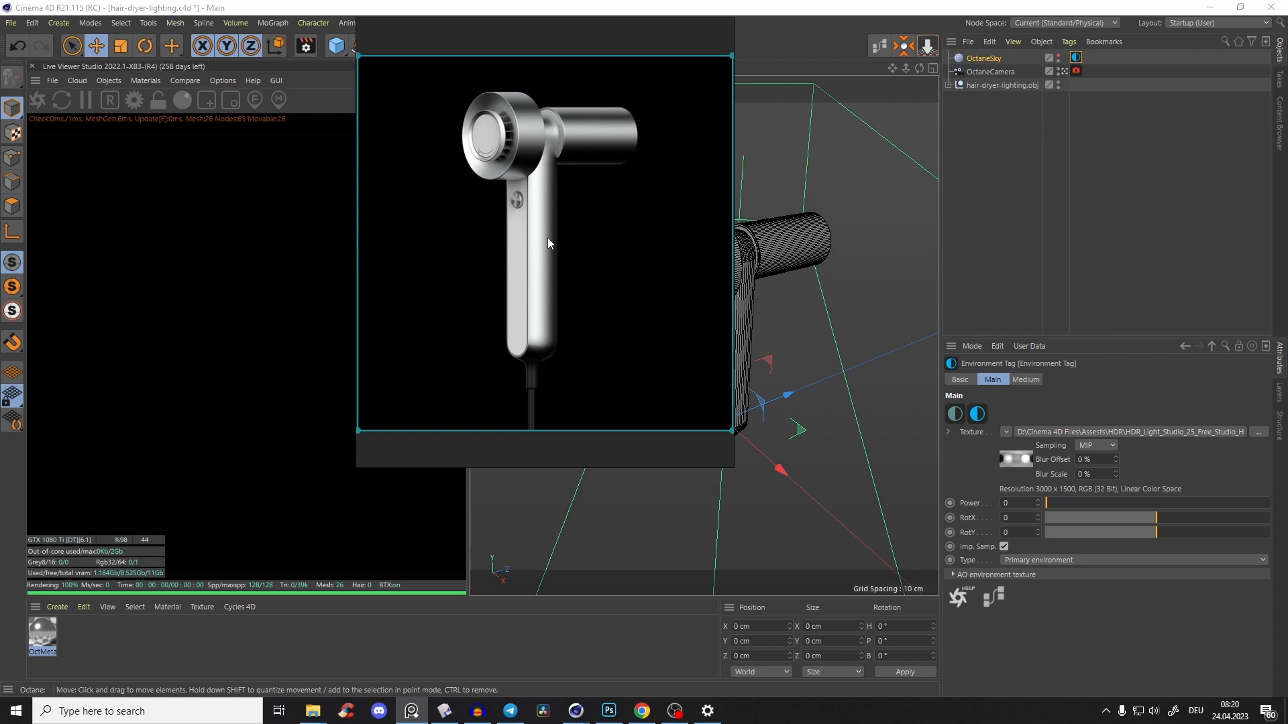
{"action": "right_click_drag", "start_coordinate": [570, 35], "coordinate": [573, 102]}
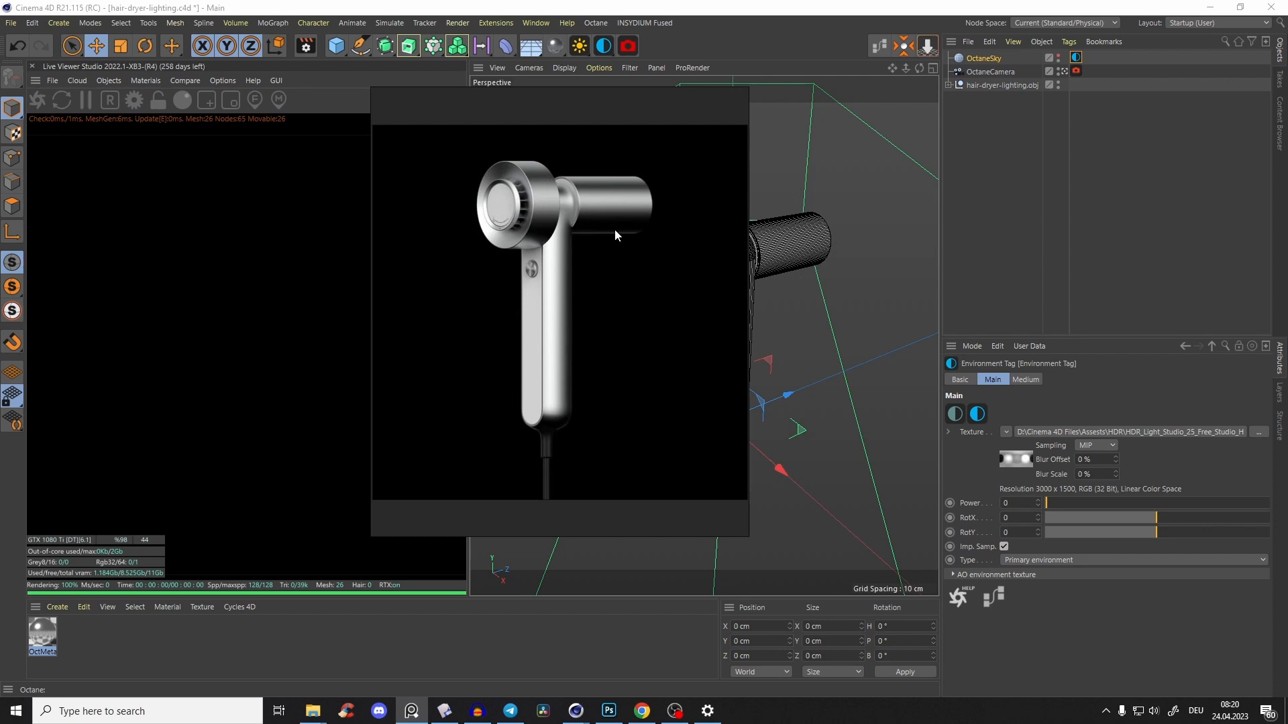
{"action": "scroll", "coordinate": [624, 244], "scroll_direction": "up", "scroll_amount": 3}
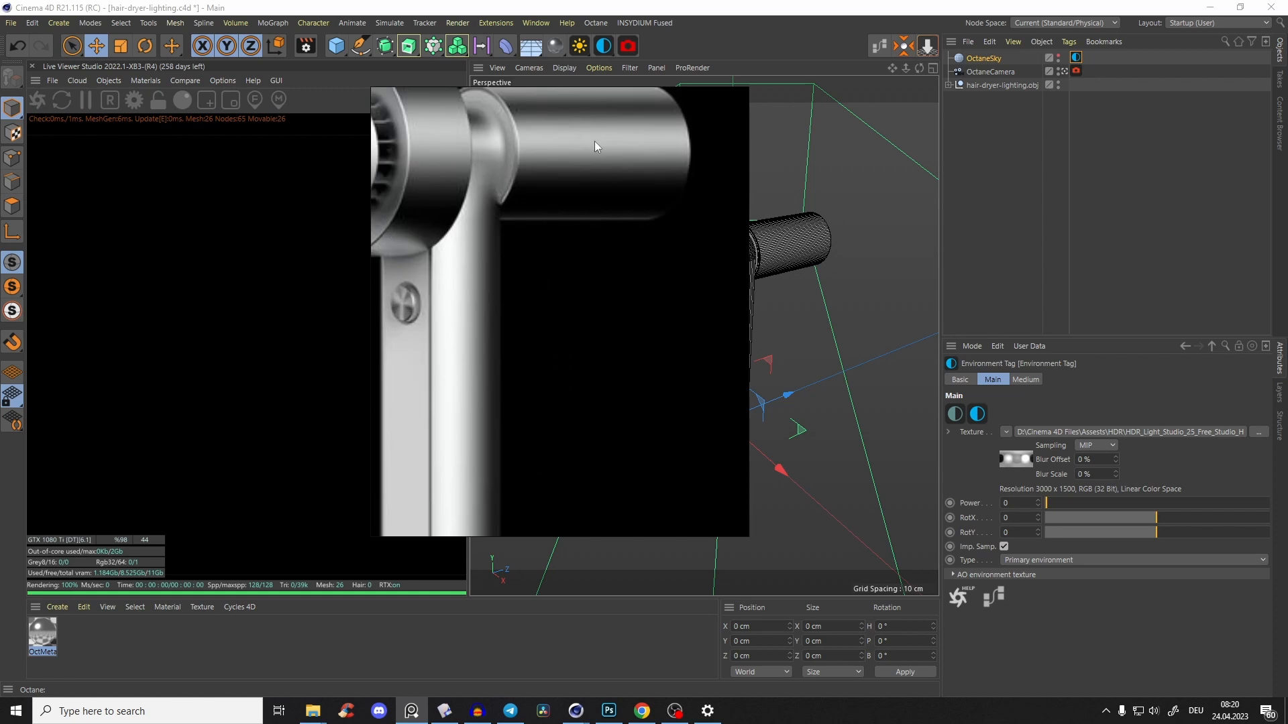
{"action": "right_click_drag", "start_coordinate": [594, 136], "coordinate": [600, 158]}
{"action": "scroll", "coordinate": [516, 226], "scroll_direction": "down", "scroll_amount": 2}
{"action": "middle_click_drag", "start_coordinate": [515, 225], "coordinate": [550, 244]}
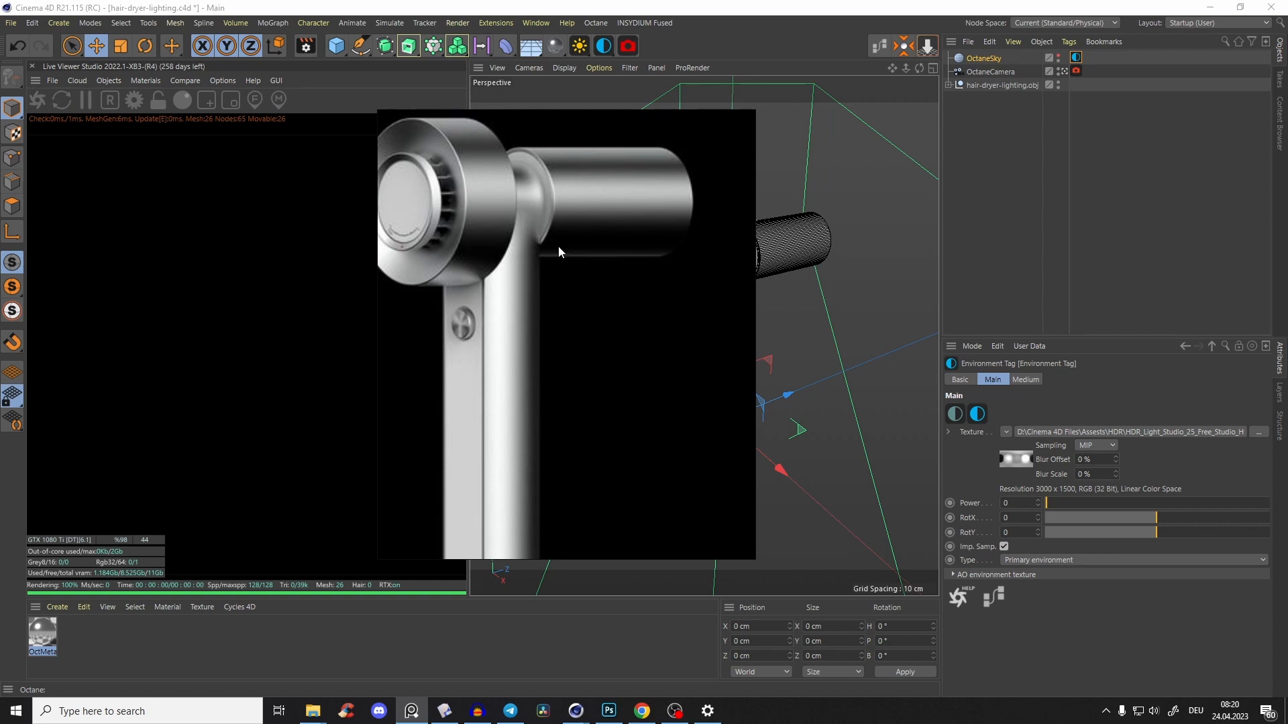
{"action": "scroll", "coordinate": [634, 334], "scroll_direction": "down", "scroll_amount": 2}
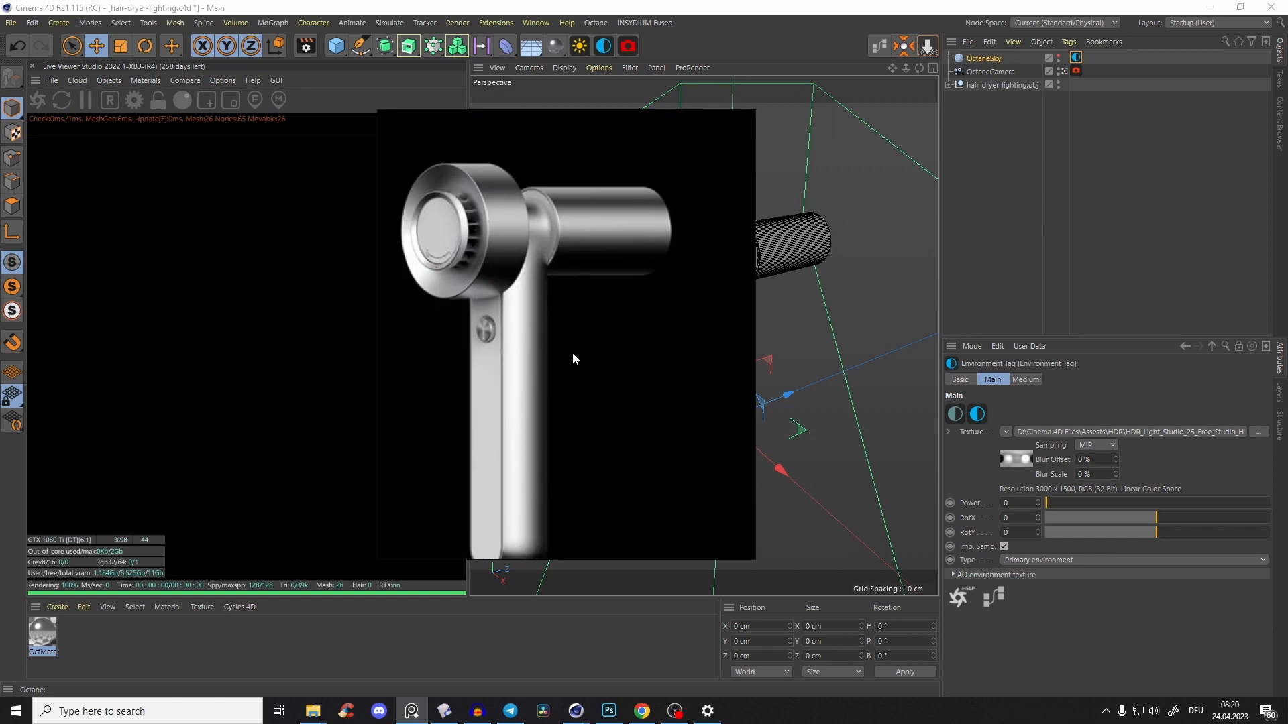
{"action": "middle_click_drag", "start_coordinate": [572, 356], "coordinate": [586, 284]}
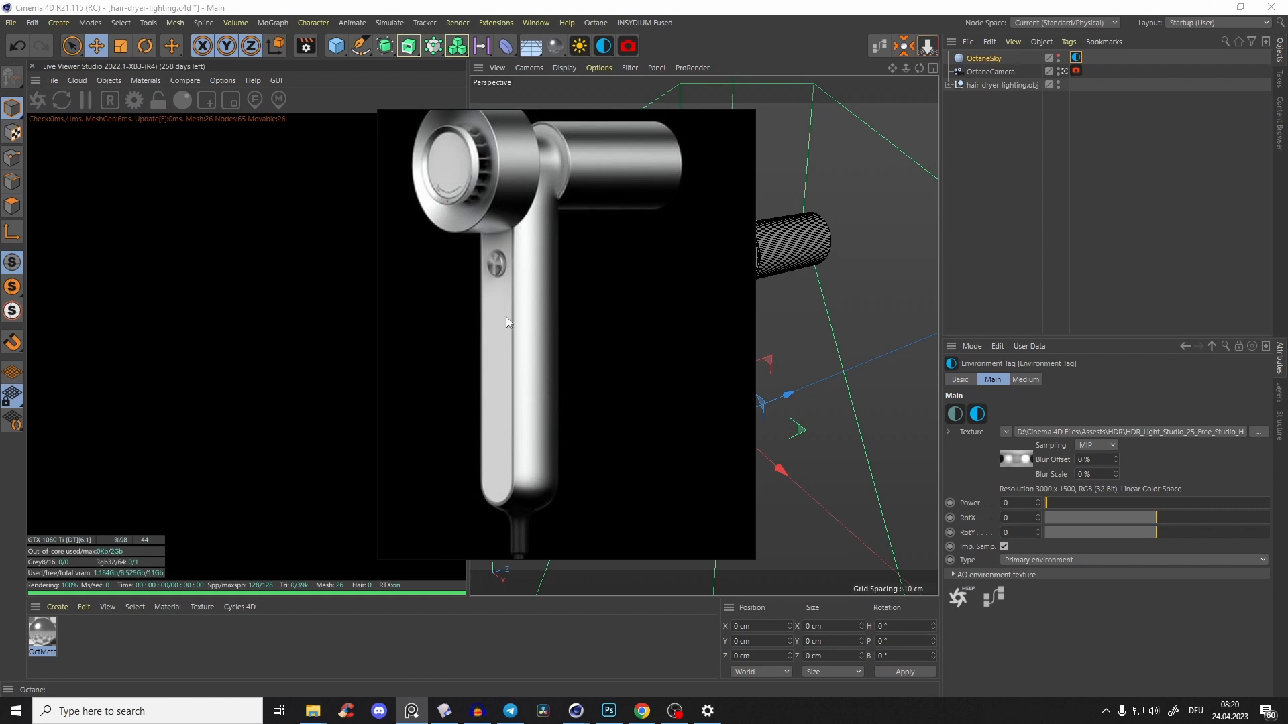
{"action": "middle_click_drag", "start_coordinate": [469, 269], "coordinate": [523, 324]}
{"action": "scroll", "coordinate": [480, 239], "scroll_direction": "down", "scroll_amount": 2}
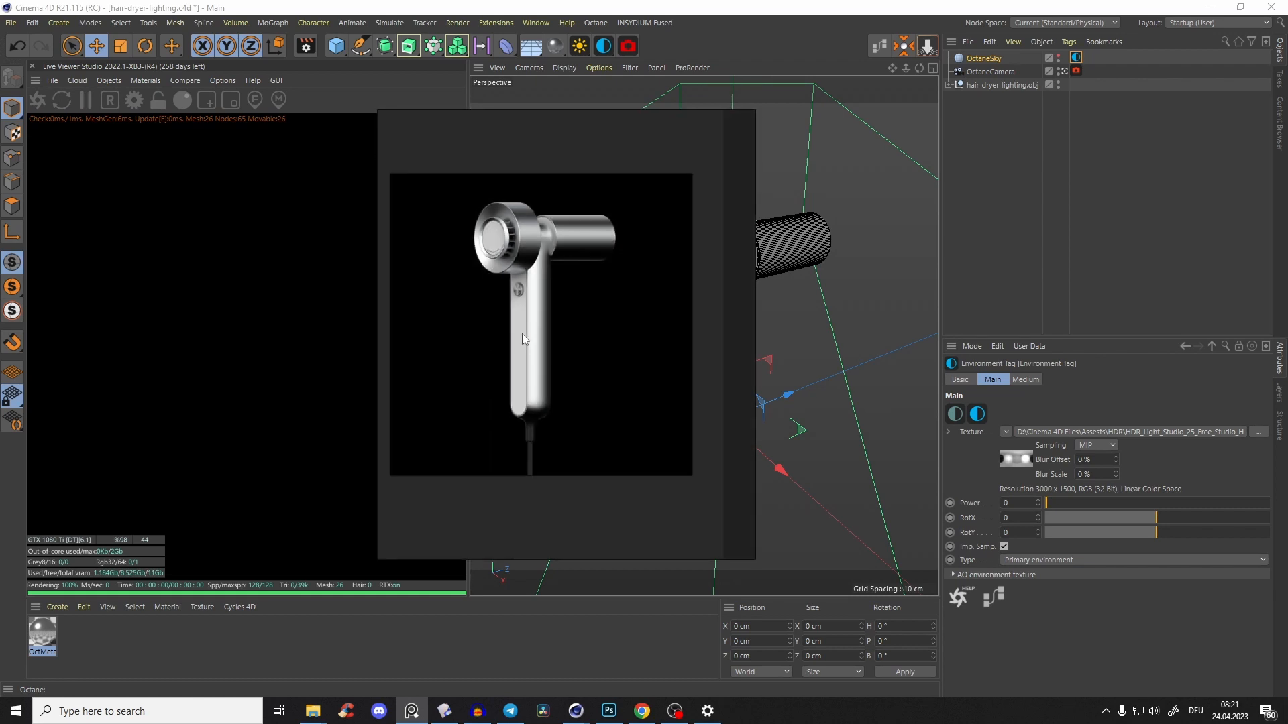
{"action": "scroll", "coordinate": [525, 332], "scroll_direction": "up", "scroll_amount": 1}
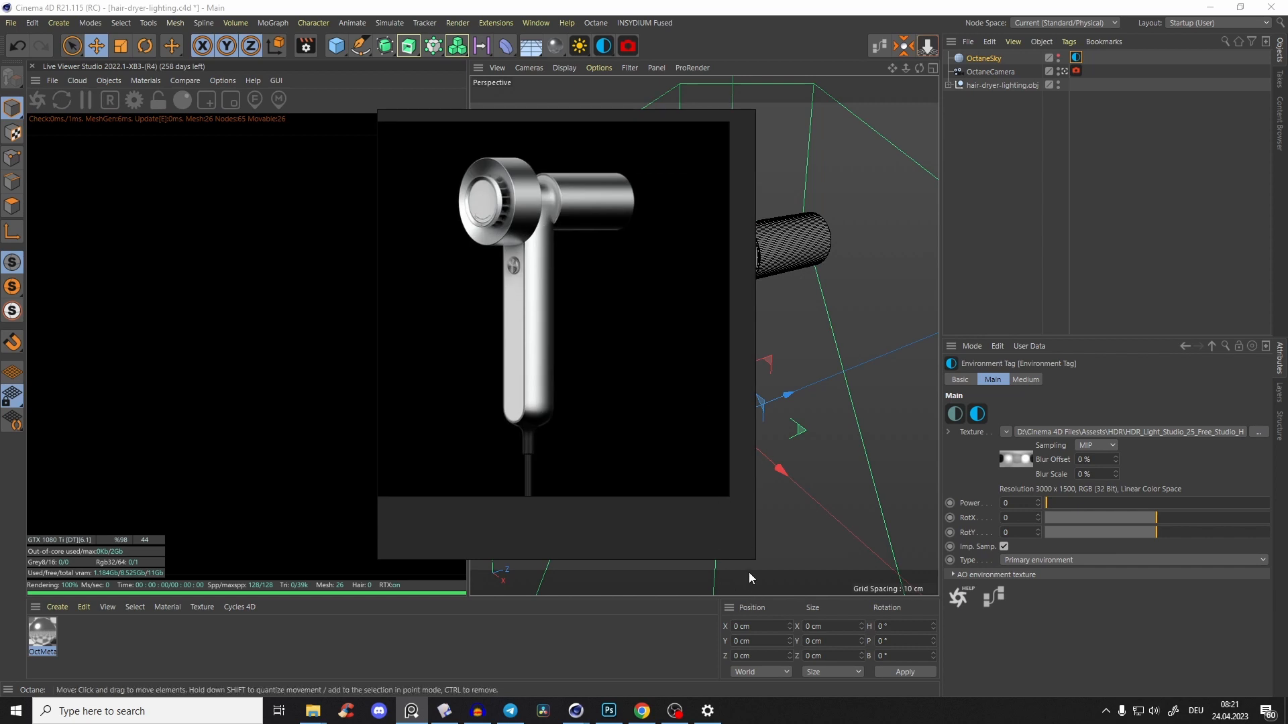
Shrink the reference window, fit the image to it and move it up clear of the hair dryer model
{"action": "left_click_drag", "start_coordinate": [749, 557], "coordinate": [663, 383]}
{"action": "double_click", "coordinate": [524, 238]}
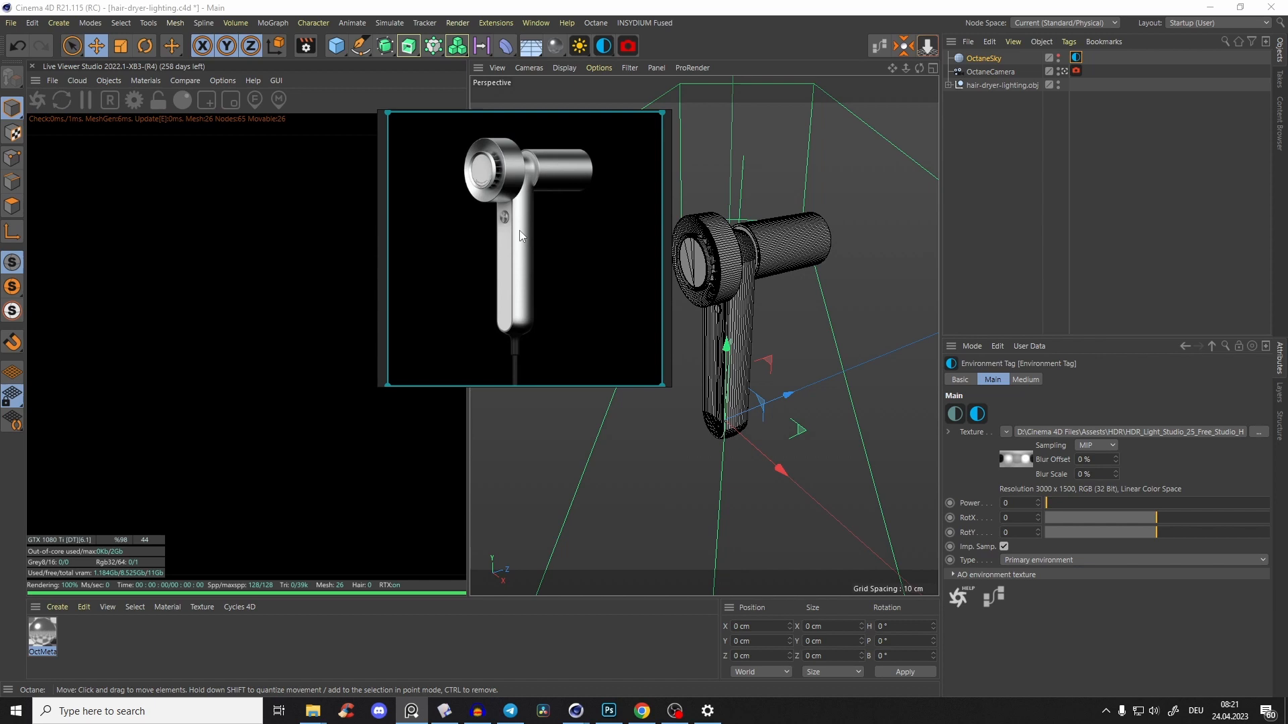
{"action": "right_click_drag", "start_coordinate": [504, 220], "coordinate": [472, 85]}
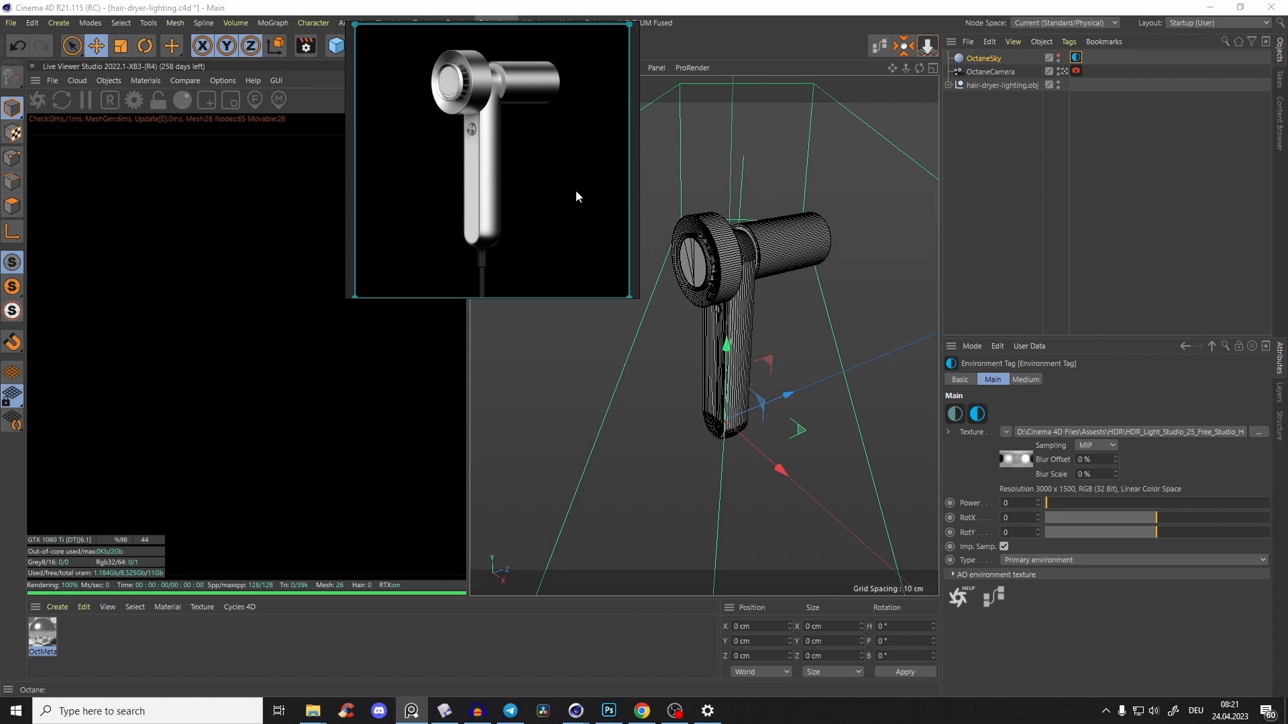
Select the hair dryer's round head part and add a targeted Octane area light to the scene
{"action": "left_click", "coordinate": [791, 160]}
{"action": "scroll", "coordinate": [711, 231], "scroll_direction": "down", "scroll_amount": 5}
{"action": "left_click_drag", "start_coordinate": [716, 247], "coordinate": [701, 263], "text": "alt"}
{"action": "scroll", "coordinate": [701, 265], "scroll_direction": "up", "scroll_amount": 3}
{"action": "scroll", "coordinate": [700, 270], "scroll_direction": "down", "scroll_amount": 6}
{"action": "right_click_drag", "start_coordinate": [574, 87], "coordinate": [434, 98]}
{"action": "left_click", "coordinate": [726, 238]}
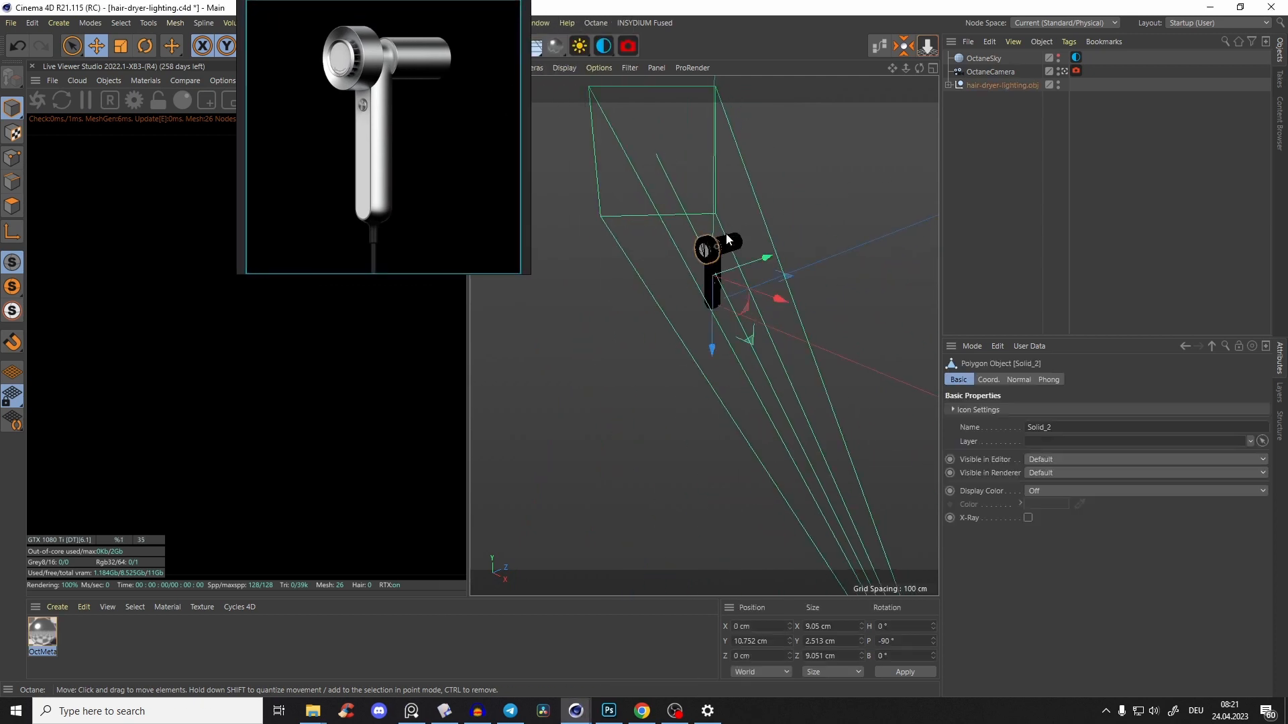
{"action": "left_click_drag", "start_coordinate": [578, 46], "coordinate": [637, 172]}
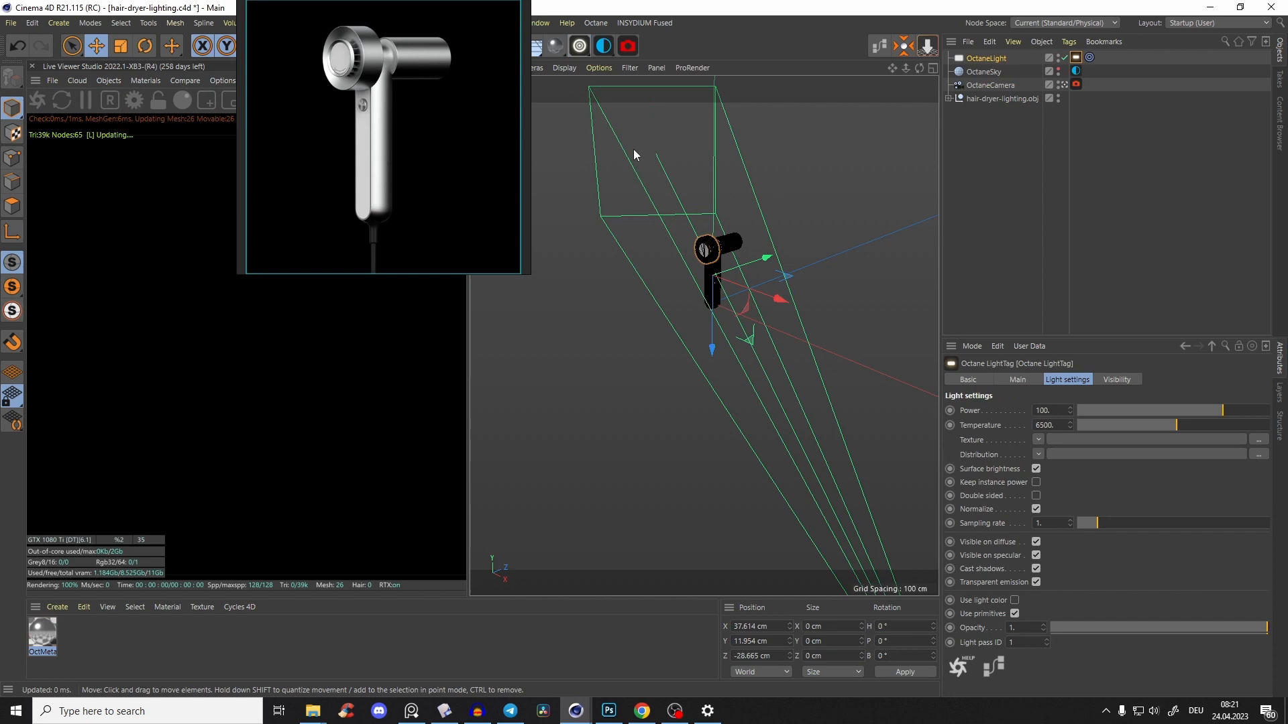
Crop the reference window smaller and place the light beside the dryer at about X 147, Y 70, Z 68 cm, about 68 cm high
{"action": "right_click_drag", "start_coordinate": [387, 167], "coordinate": [475, 160]}
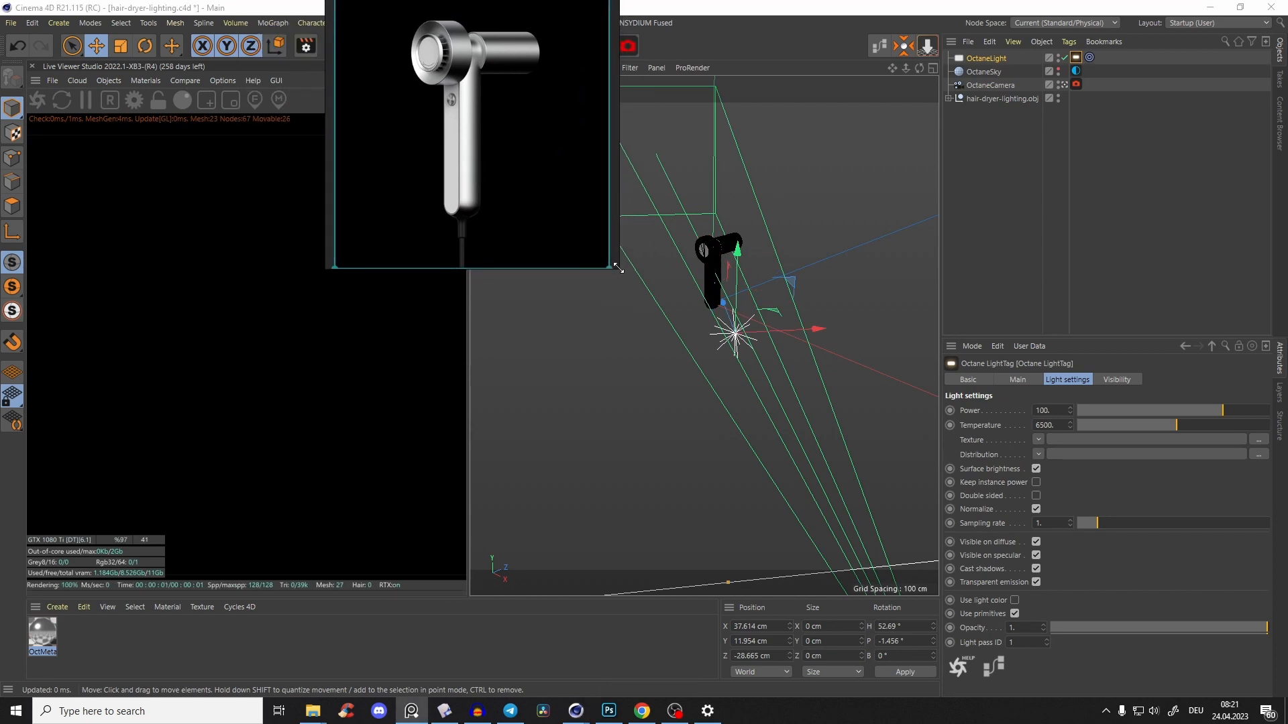
{"action": "left_click_drag", "start_coordinate": [619, 269], "coordinate": [559, 235]}
{"action": "left_click", "coordinate": [769, 281]}
{"action": "scroll", "coordinate": [770, 281], "scroll_direction": "down", "scroll_amount": 5}
{"action": "left_click_drag", "start_coordinate": [683, 305], "coordinate": [716, 288], "text": "alt"}
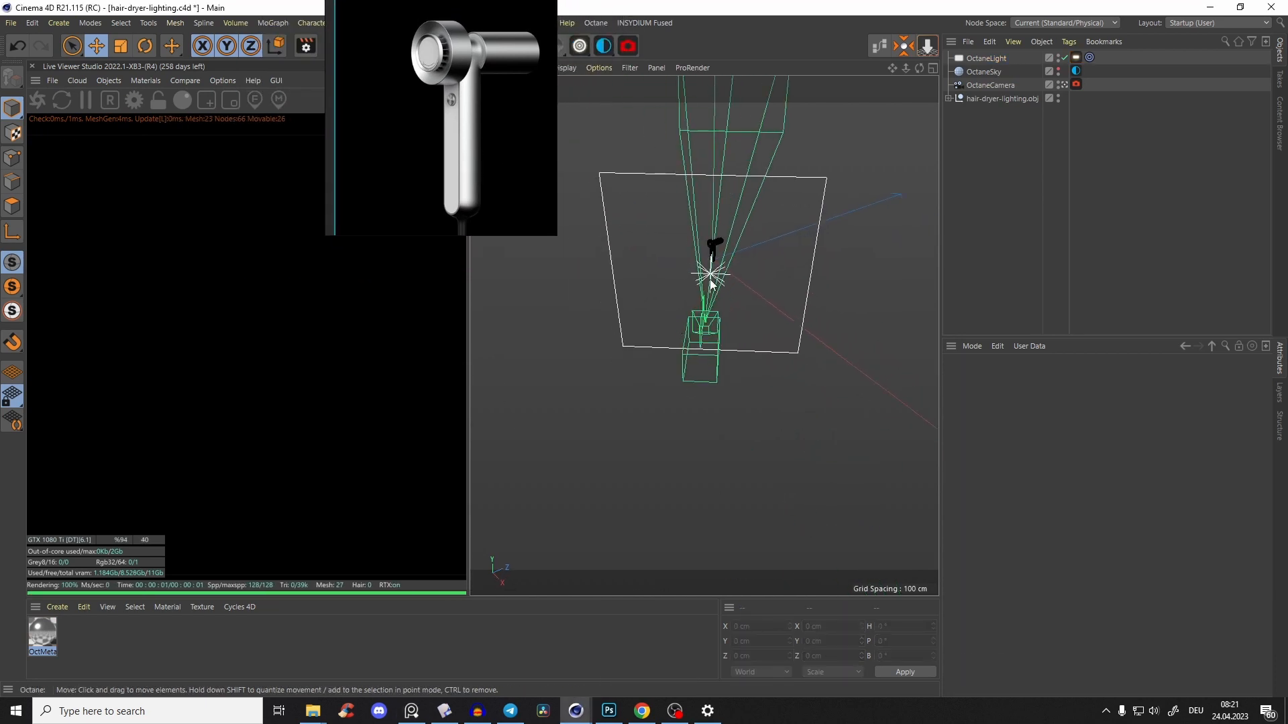
{"action": "left_click", "coordinate": [717, 287]}
{"action": "left_click", "coordinate": [996, 58]}
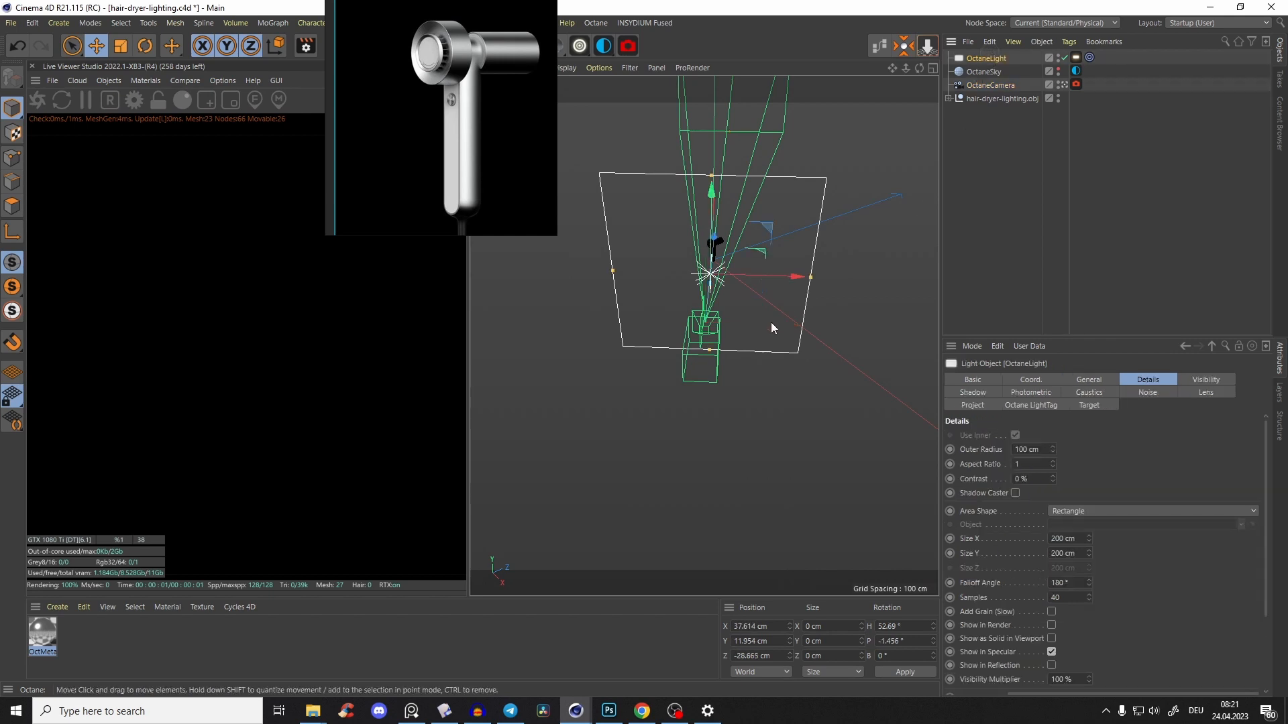
{"action": "left_click_drag", "start_coordinate": [768, 276], "coordinate": [848, 283]}
{"action": "left_click_drag", "start_coordinate": [739, 264], "coordinate": [800, 278]}
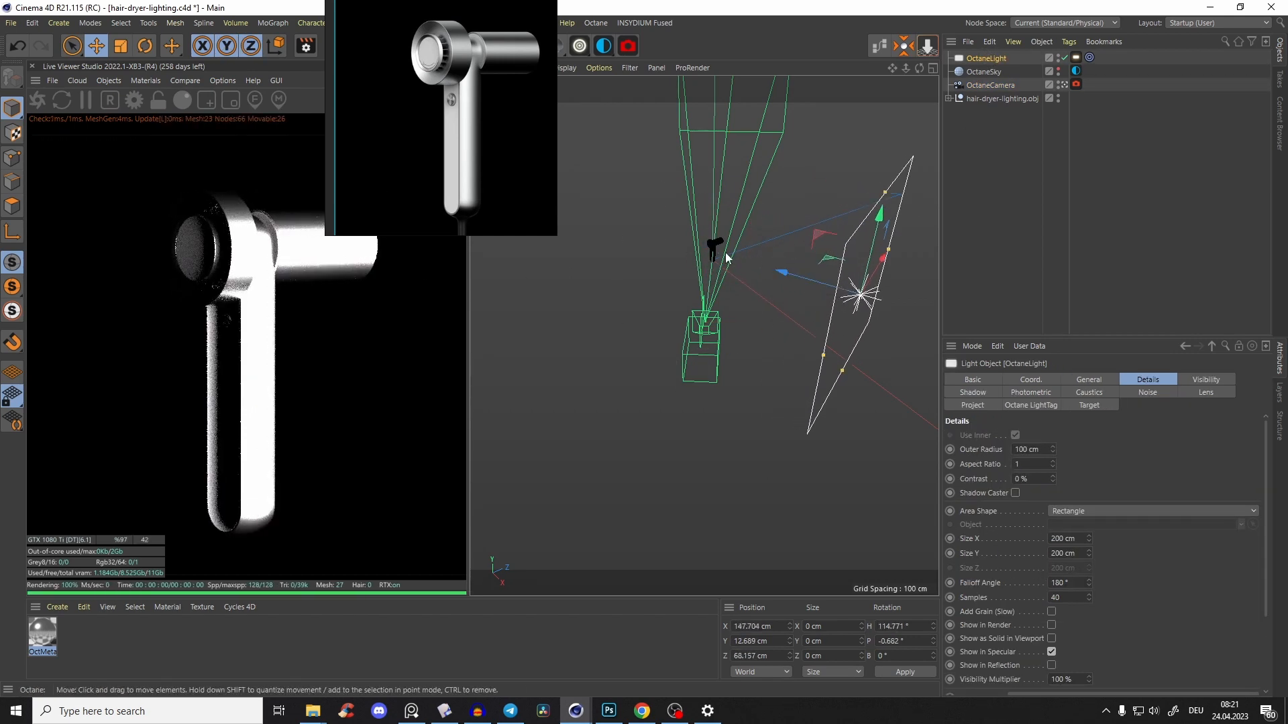
{"action": "scroll", "coordinate": [771, 243], "scroll_direction": "down", "scroll_amount": 3}
{"action": "mouse_move", "coordinate": [833, 216]}
{"action": "left_mouse_down"}
{"action": "mouse_move", "coordinate": [838, 192]}
{"action": "mouse_move", "coordinate": [822, 209]}
{"action": "left_mouse_up"}
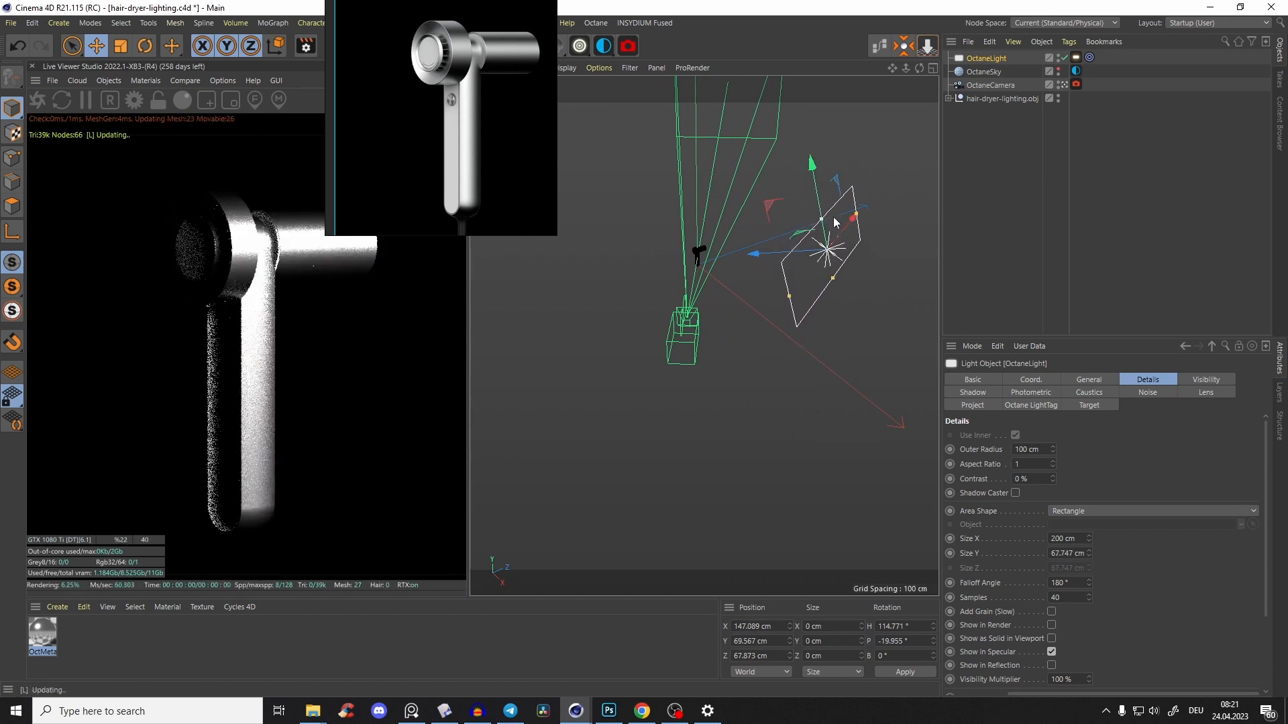
Lower the light's power to about 0.54 and make its rectangle considerably taller
{"action": "left_click", "coordinate": [1075, 59]}
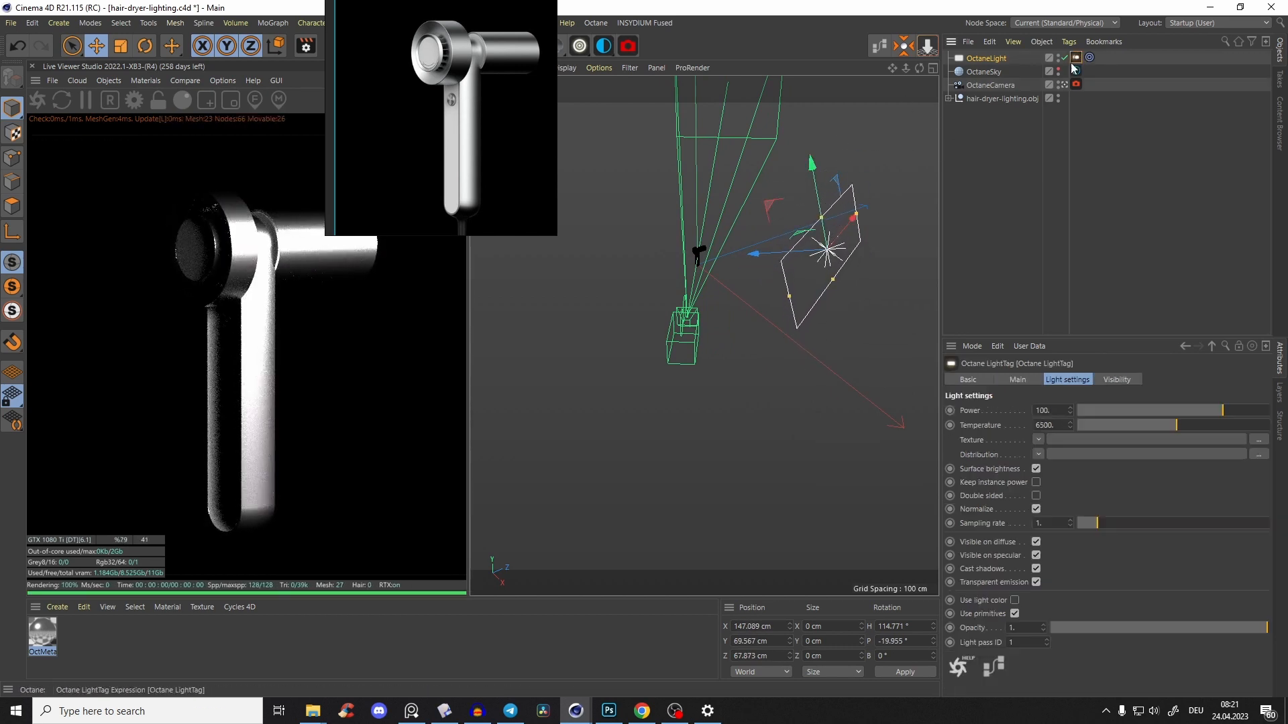
{"action": "left_click", "coordinate": [1186, 410]}
{"action": "left_click", "coordinate": [1182, 410]}
{"action": "left_click_drag", "start_coordinate": [818, 213], "coordinate": [814, 180]}
{"action": "left_click", "coordinate": [1157, 409]}
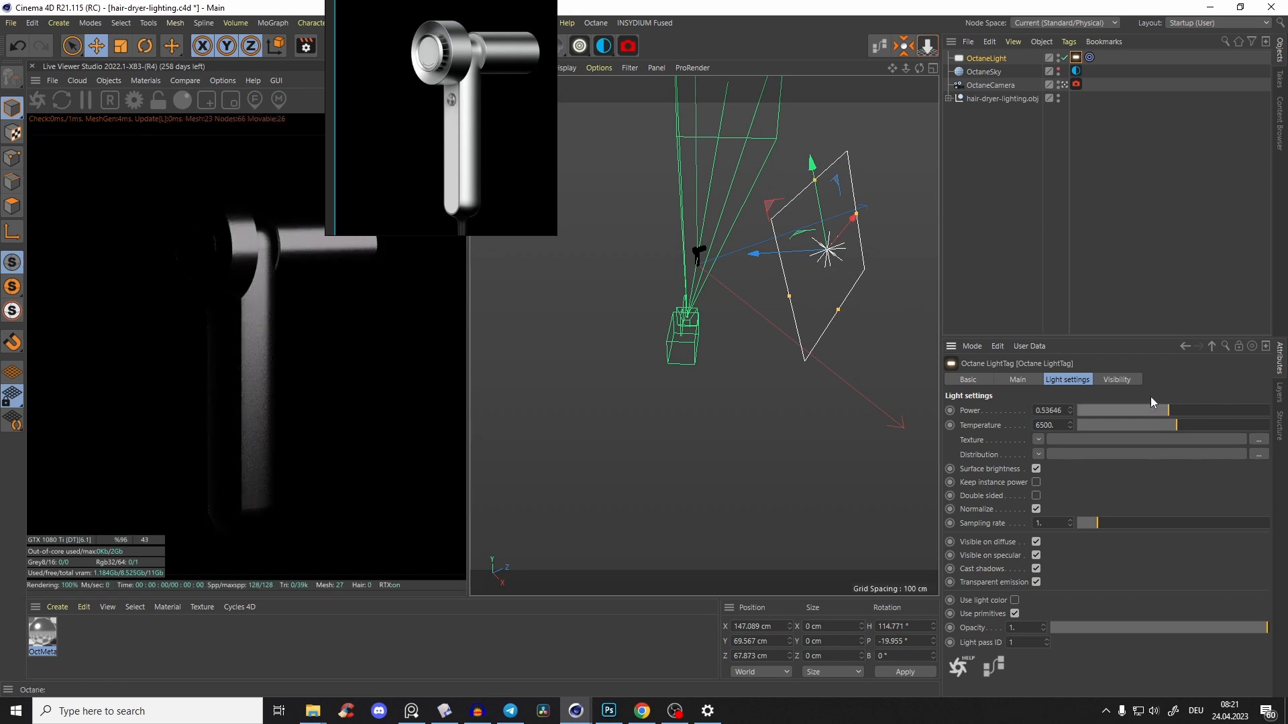
Load a Gradient shader into the light's texture and set the gradient type to 2D - V
{"action": "scroll", "coordinate": [782, 249], "scroll_direction": "up", "scroll_amount": 3}
{"action": "left_click_drag", "start_coordinate": [800, 248], "coordinate": [701, 195], "text": "alt"}
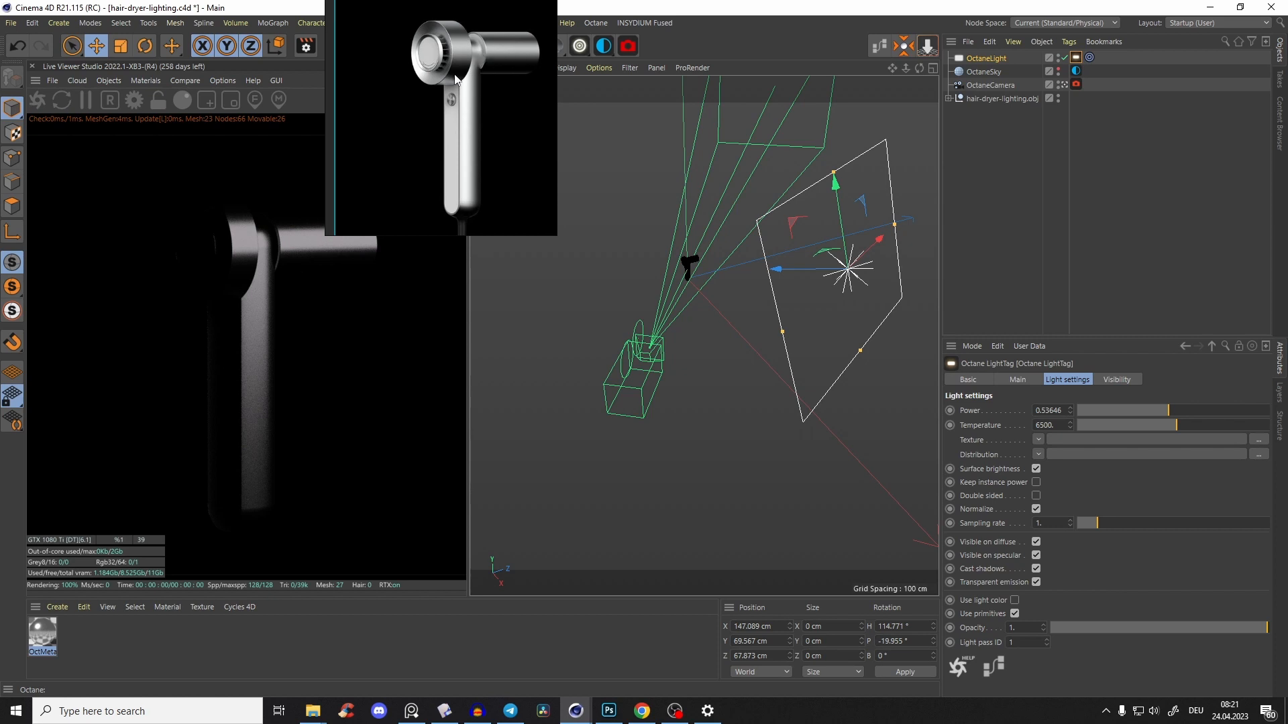
{"action": "left_click", "coordinate": [1037, 440]}
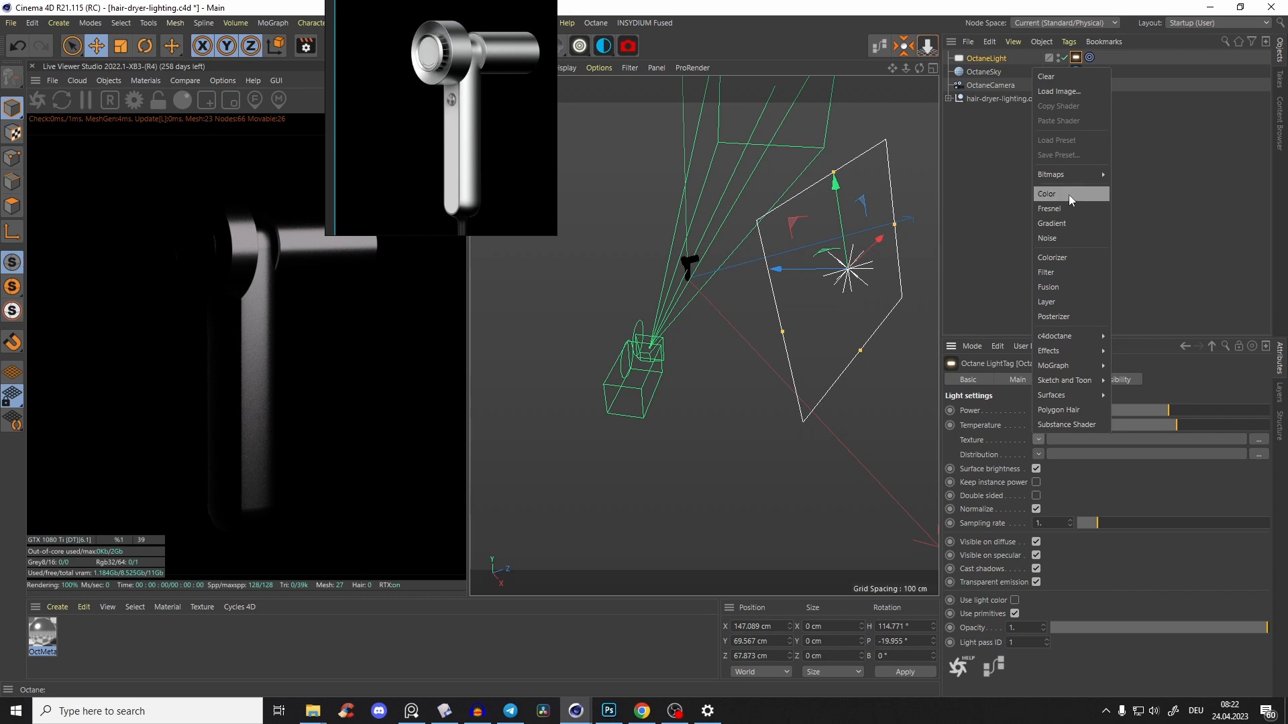
{"action": "left_click", "coordinate": [1057, 227]}
{"action": "left_click", "coordinate": [1072, 468]}
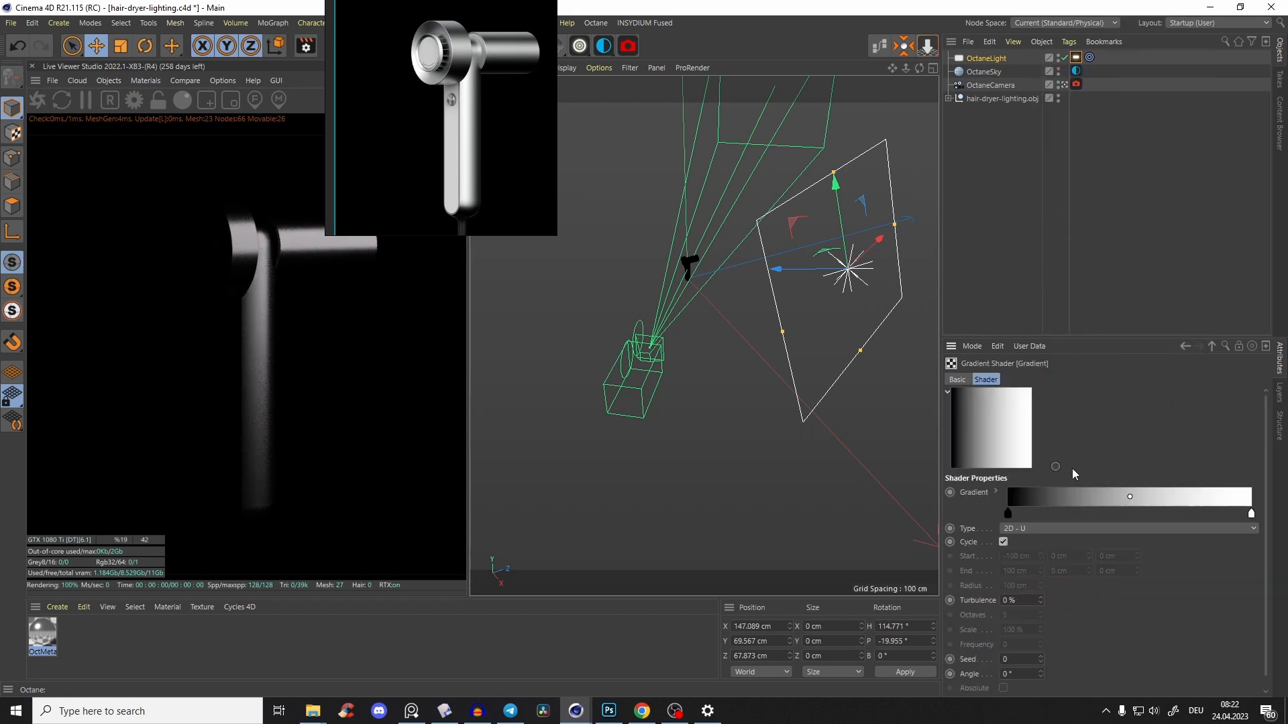
{"action": "left_click", "coordinate": [1045, 529]}
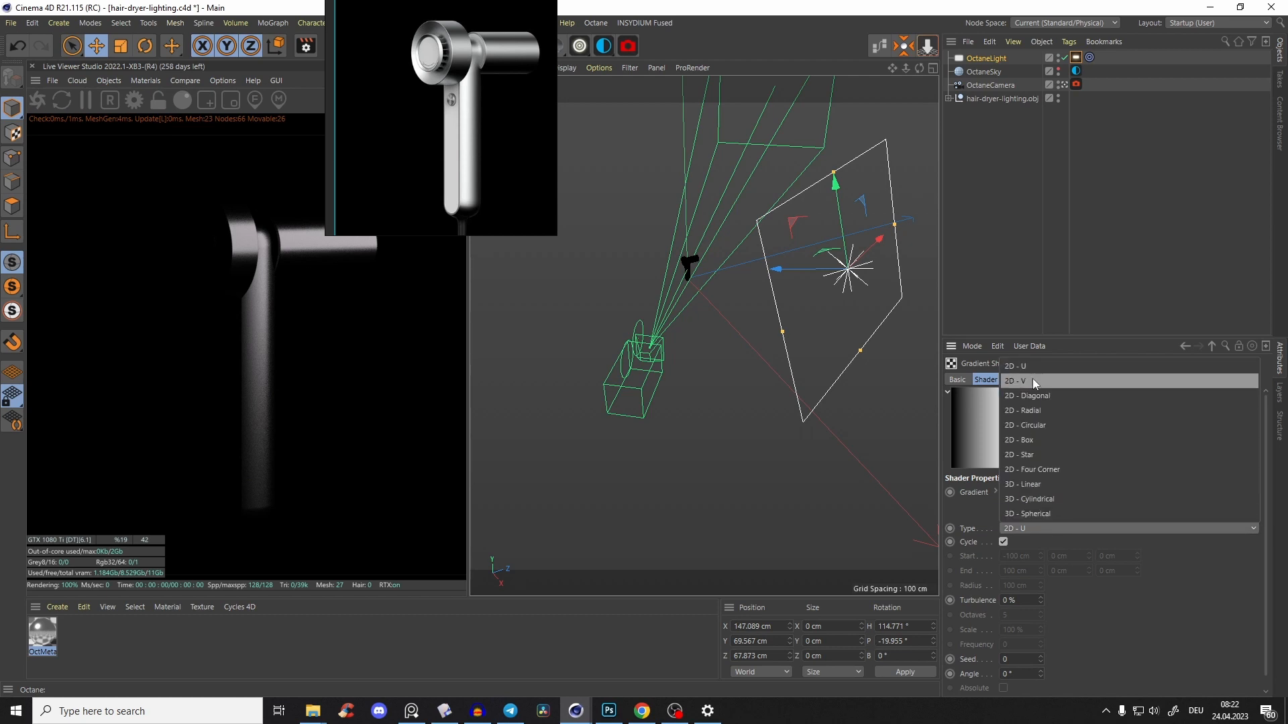
{"action": "left_click", "coordinate": [1033, 381]}
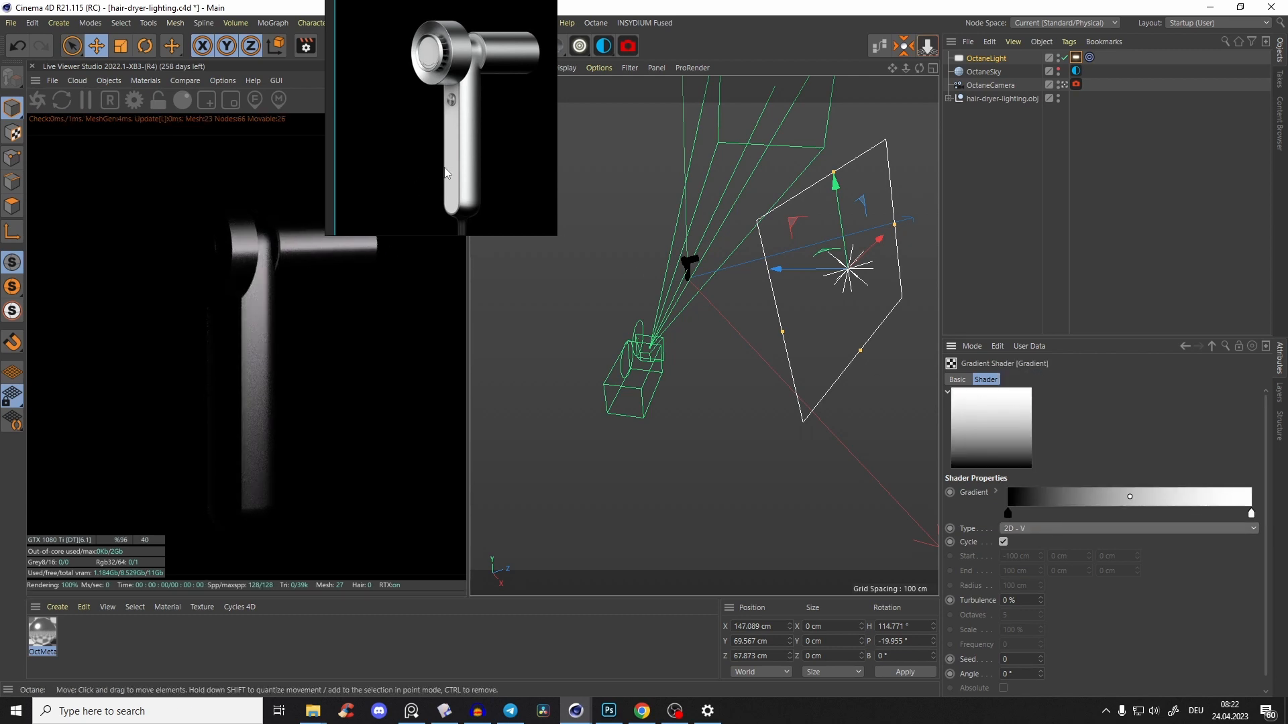
Lock the live render's resolution and compare the nozzle highlight with the gradient's black knot removed and restored
{"action": "right_click_drag", "start_coordinate": [444, 169], "coordinate": [490, 172]}
{"action": "left_click", "coordinate": [155, 102]}
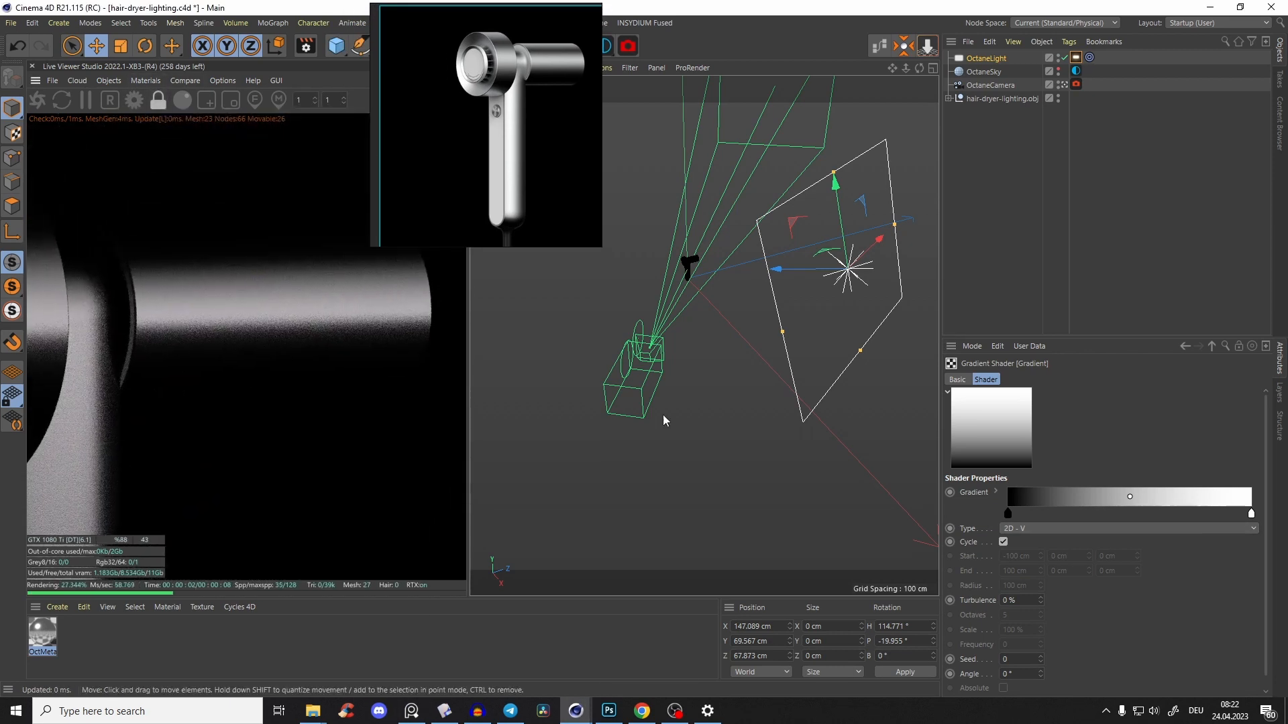
{"action": "left_click_drag", "start_coordinate": [1009, 515], "coordinate": [1003, 564]}
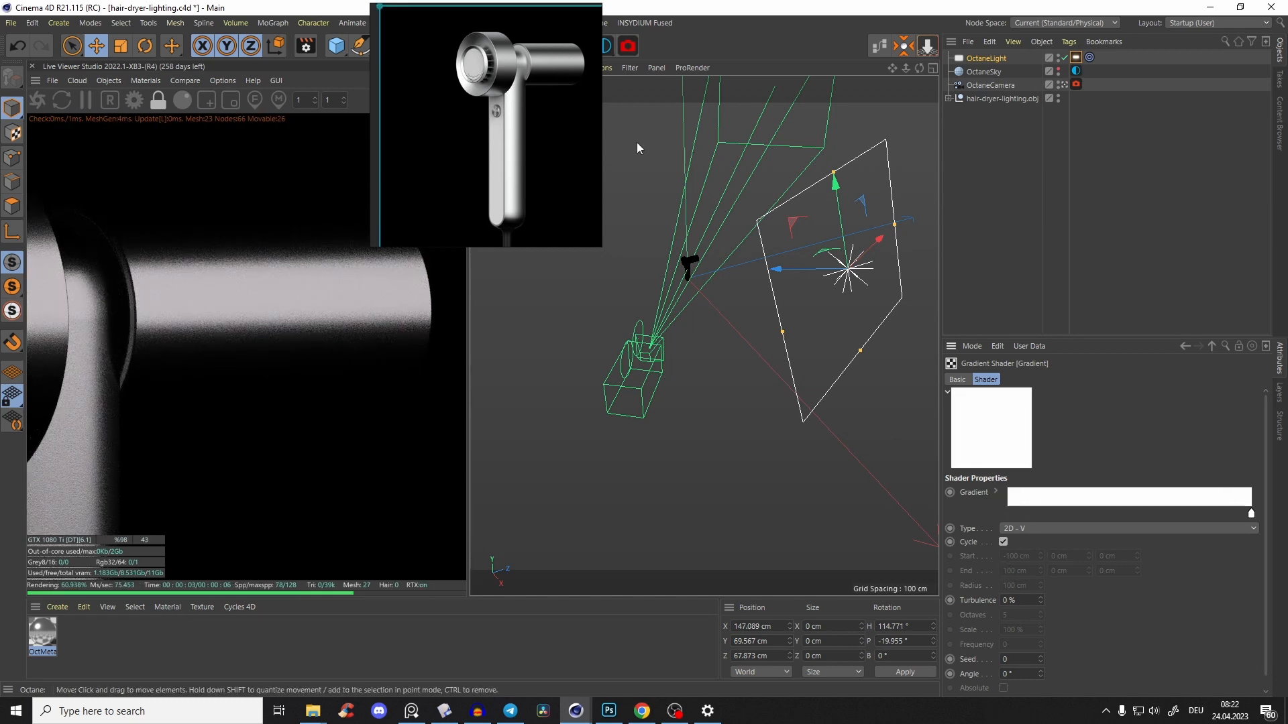
{"action": "key", "text": "ctrl+z"}
Shape the gradient as black-white-black with the white knot near the middle and a black end knot, then unlock the live render's resolution
{"action": "left_click_drag", "start_coordinate": [1248, 518], "coordinate": [1121, 517]}
{"action": "left_click", "coordinate": [1247, 513]}
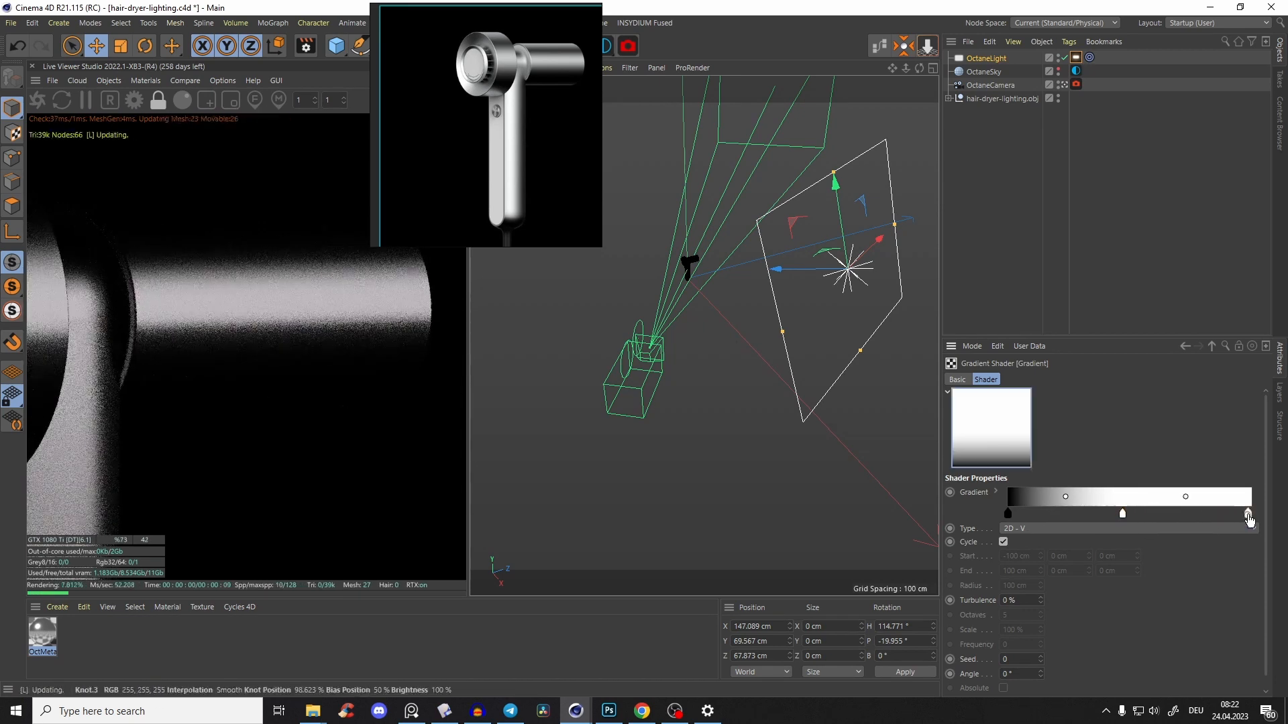
{"action": "double_click", "coordinate": [1247, 514]}
{"action": "left_click", "coordinate": [1038, 570]}
{"action": "left_click", "coordinate": [1129, 582]}
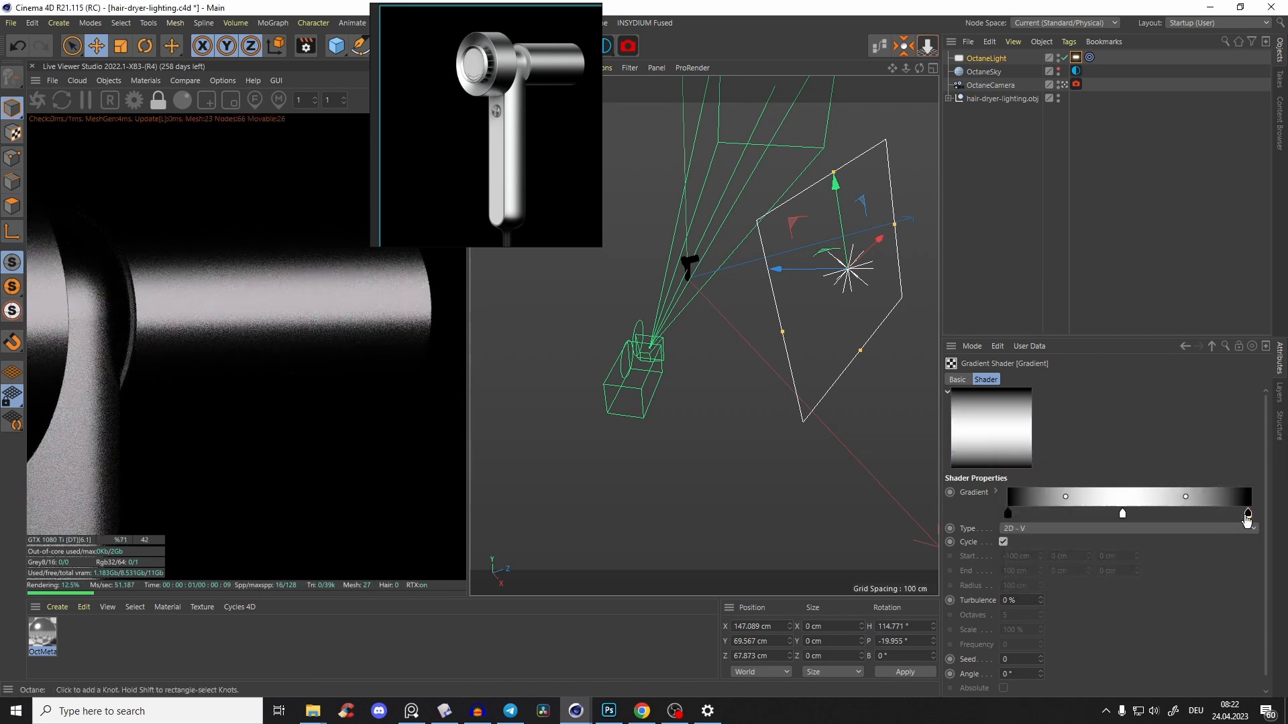
{"action": "left_click_drag", "start_coordinate": [1247, 516], "coordinate": [1267, 521]}
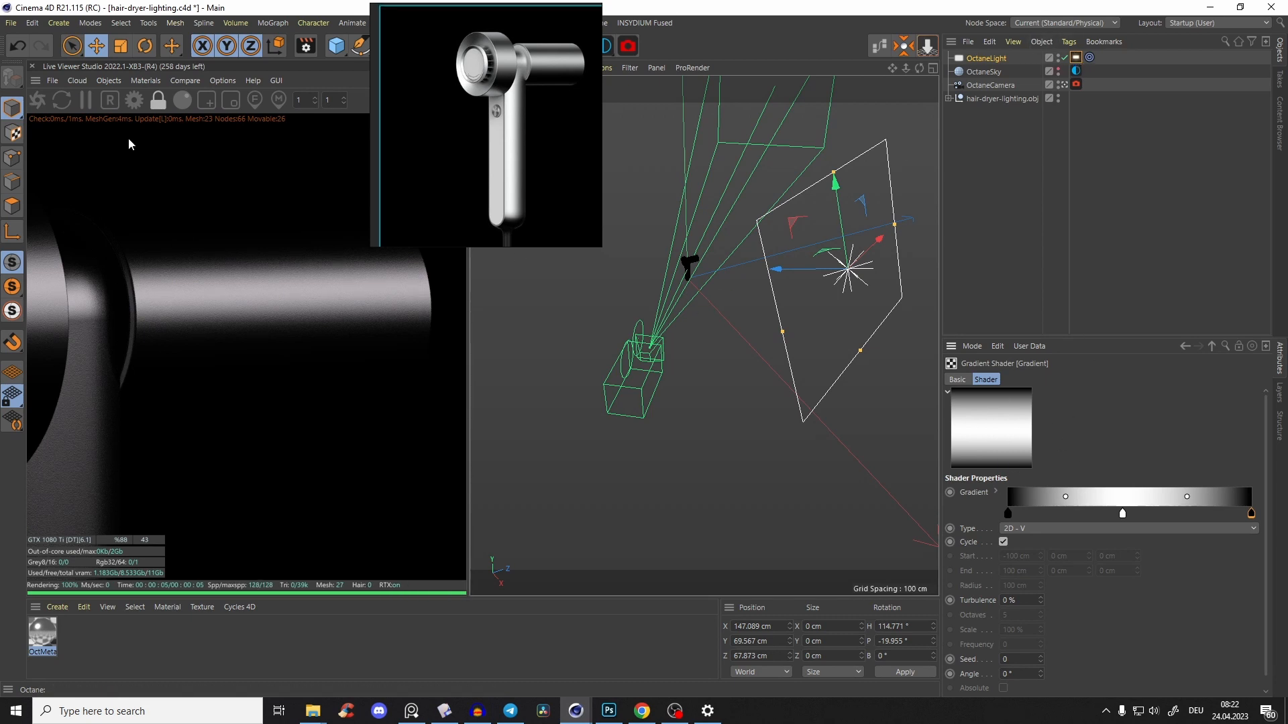
{"action": "left_click", "coordinate": [158, 100]}
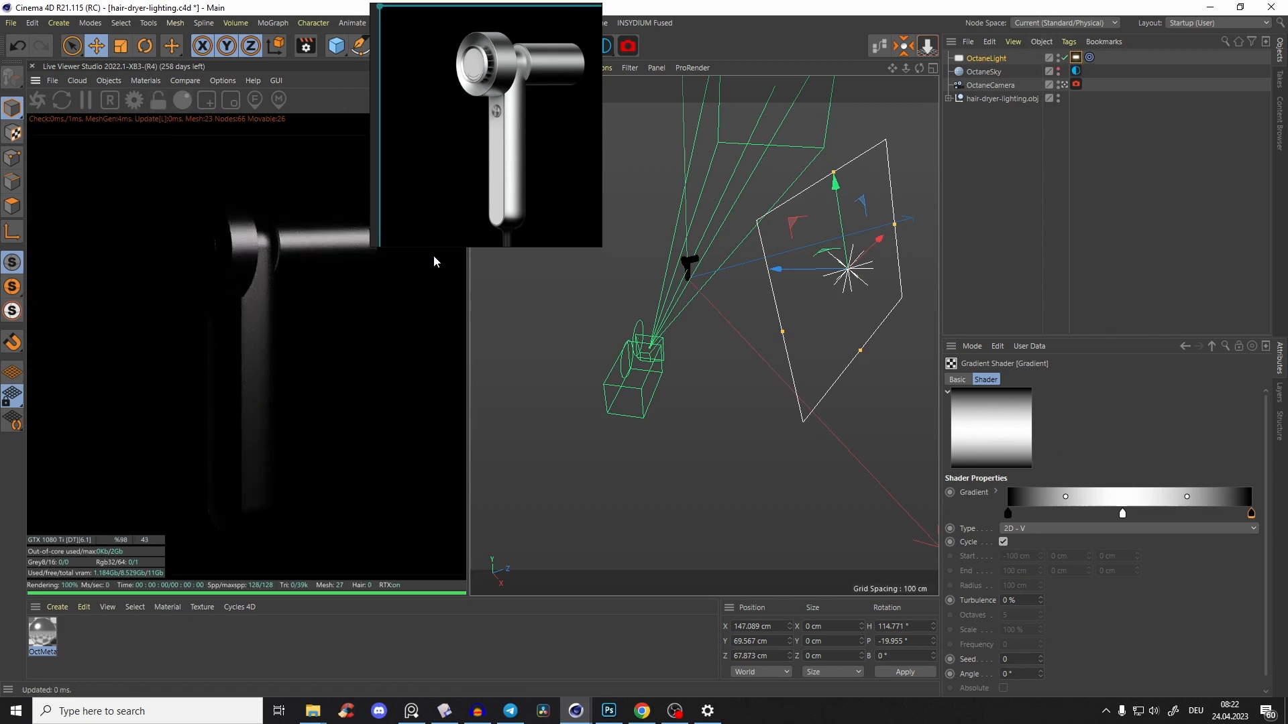
Make the light slightly taller and duplicate it toward the camera at about X 180, Y 65, Z -35 cm
{"action": "left_click_drag", "start_coordinate": [833, 172], "coordinate": [829, 162]}
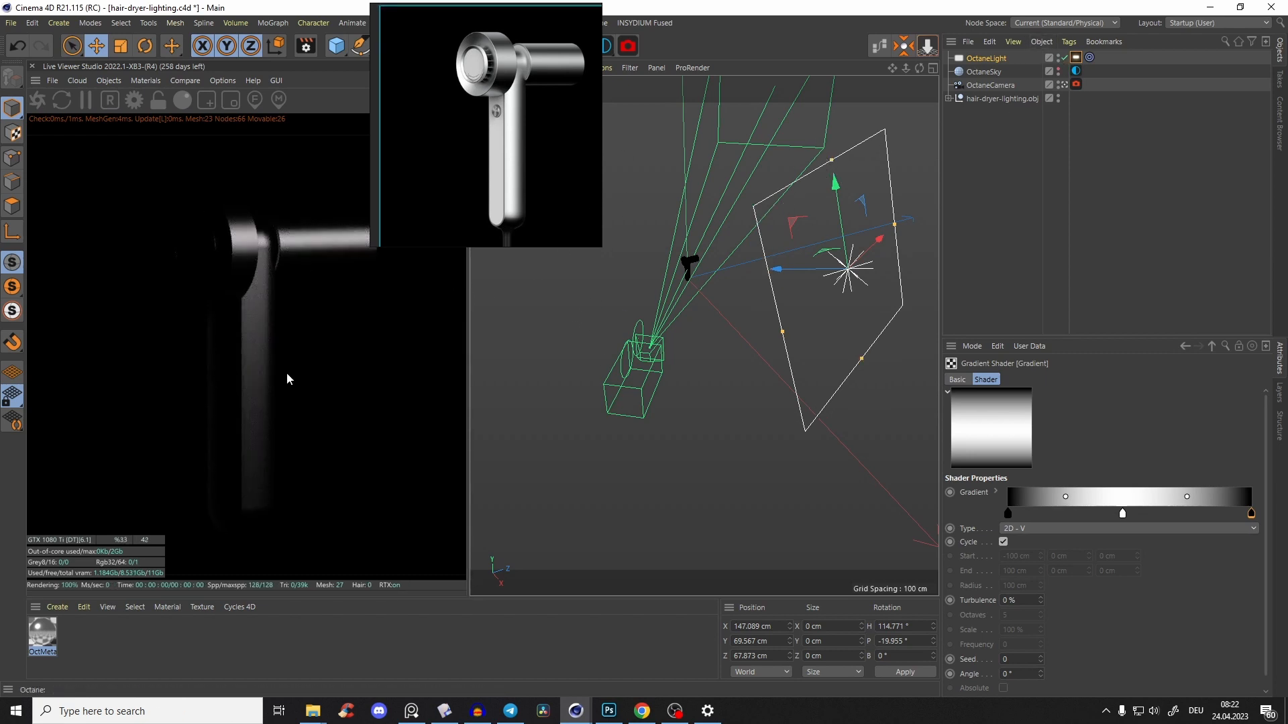
{"action": "scroll", "coordinate": [818, 276], "scroll_direction": "down", "scroll_amount": 3}
{"action": "left_click_drag", "start_coordinate": [845, 245], "coordinate": [741, 293], "text": "ctrl"}
Set general visibility to 0 and turn off camera and shadow visibility for both lights
{"action": "left_click", "coordinate": [1076, 58]}
{"action": "left_click", "coordinate": [1076, 72], "text": "shift"}
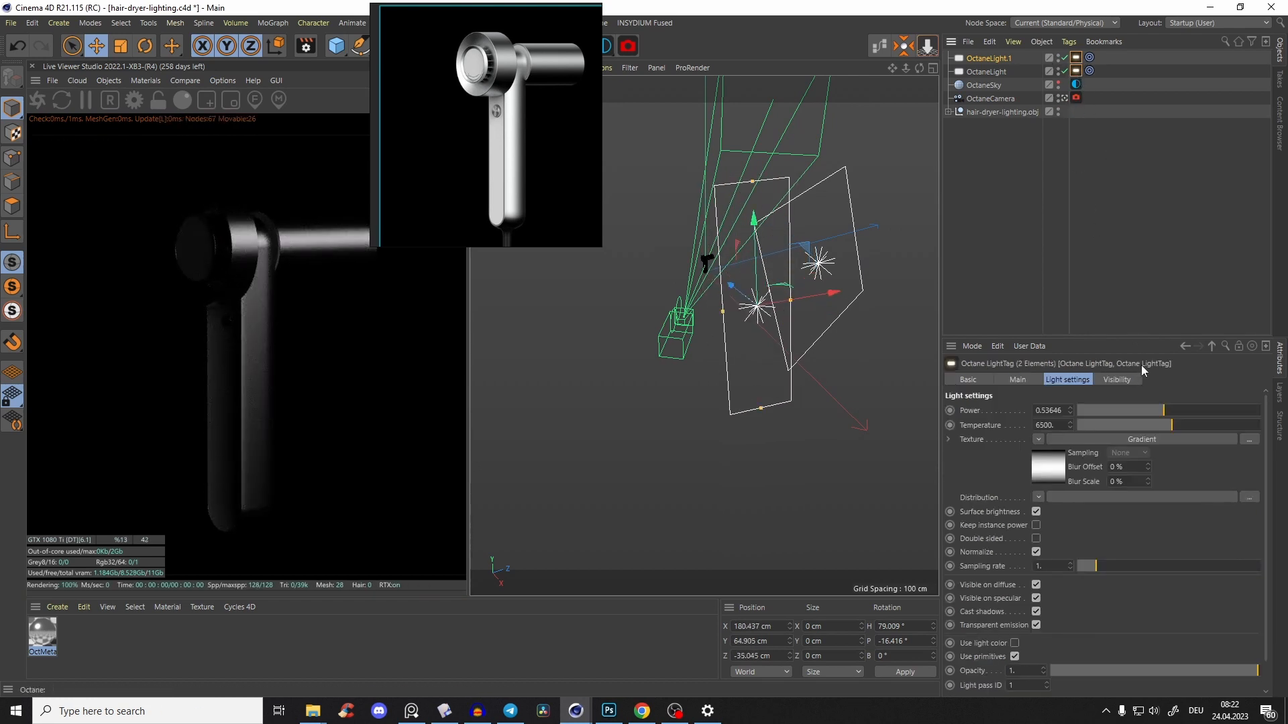
{"action": "left_click", "coordinate": [1117, 380]}
{"action": "left_click_drag", "start_coordinate": [1079, 439], "coordinate": [1049, 437]}
{"action": "left_click", "coordinate": [1020, 410]}
{"action": "left_click", "coordinate": [1020, 423]}
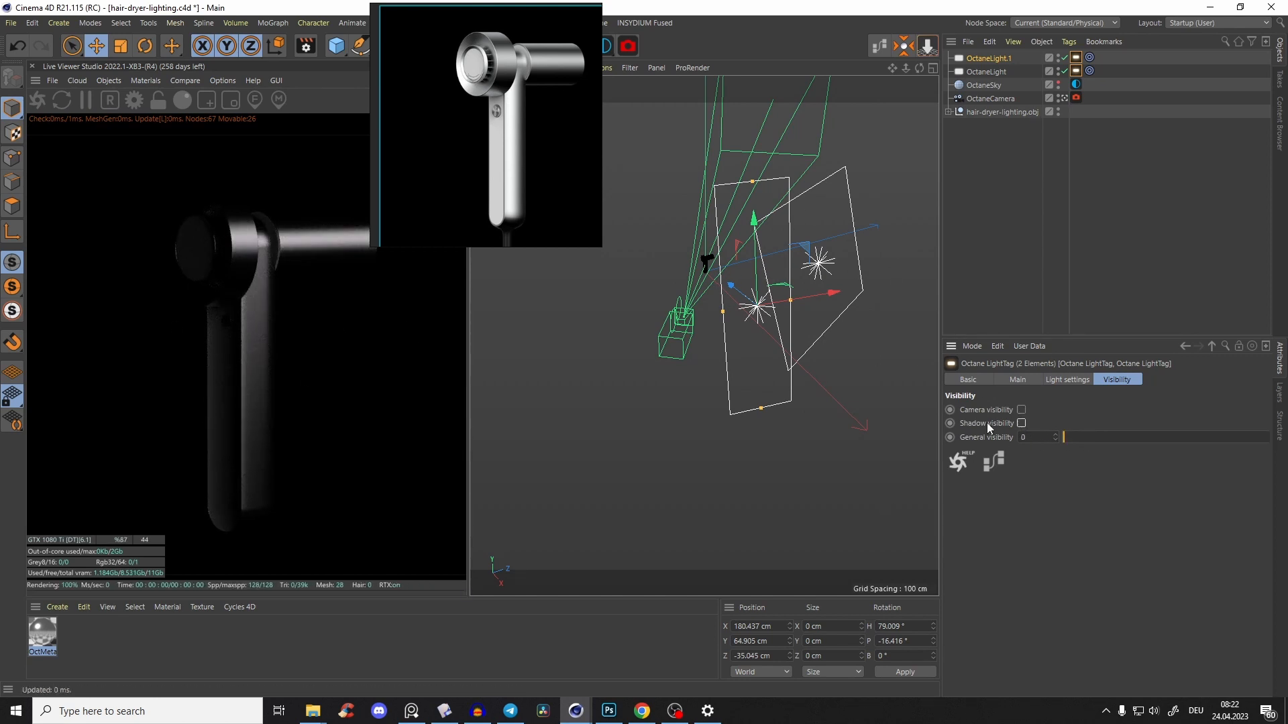
Toggle camera visibility and shadow visibility on and off again for both lights
{"action": "left_click", "coordinate": [1021, 410]}
{"action": "left_click", "coordinate": [1021, 423]}
{"action": "left_click", "coordinate": [1021, 409]}
{"action": "left_click", "coordinate": [1021, 423]}
Move the duplicated light to about X 163, Y 51, Z -4 cm and widen it
{"action": "scroll", "coordinate": [726, 290], "scroll_direction": "up", "scroll_amount": 3}
{"action": "mouse_move", "coordinate": [726, 290]}
{"action": "left_mouse_down", "text": "alt"}
{"action": "mouse_move", "coordinate": [786, 283]}
{"action": "mouse_move", "coordinate": [668, 247]}
{"action": "mouse_move", "coordinate": [738, 281]}
{"action": "left_mouse_up", "text": "alt"}
{"action": "left_click_drag", "start_coordinate": [838, 252], "coordinate": [798, 262]}
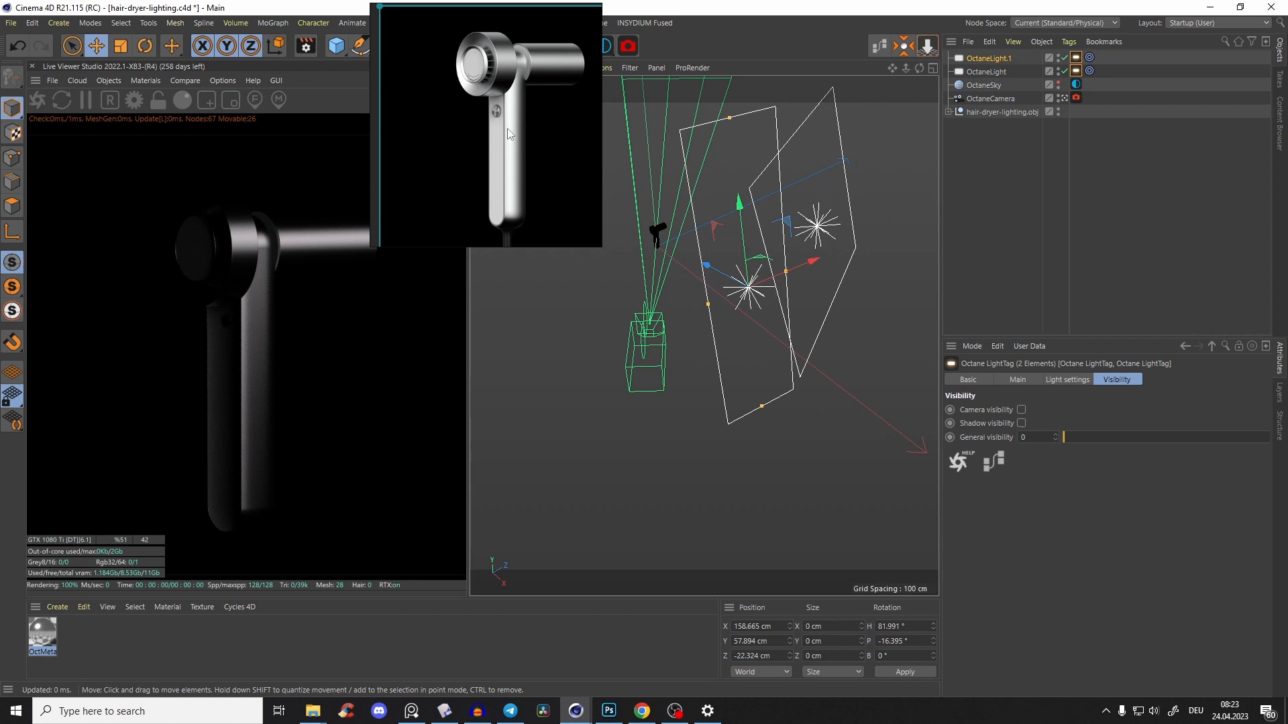
{"action": "mouse_move", "coordinate": [786, 270]}
{"action": "left_mouse_down"}
{"action": "mouse_move", "coordinate": [836, 250]}
{"action": "mouse_move", "coordinate": [802, 260]}
{"action": "left_mouse_up"}
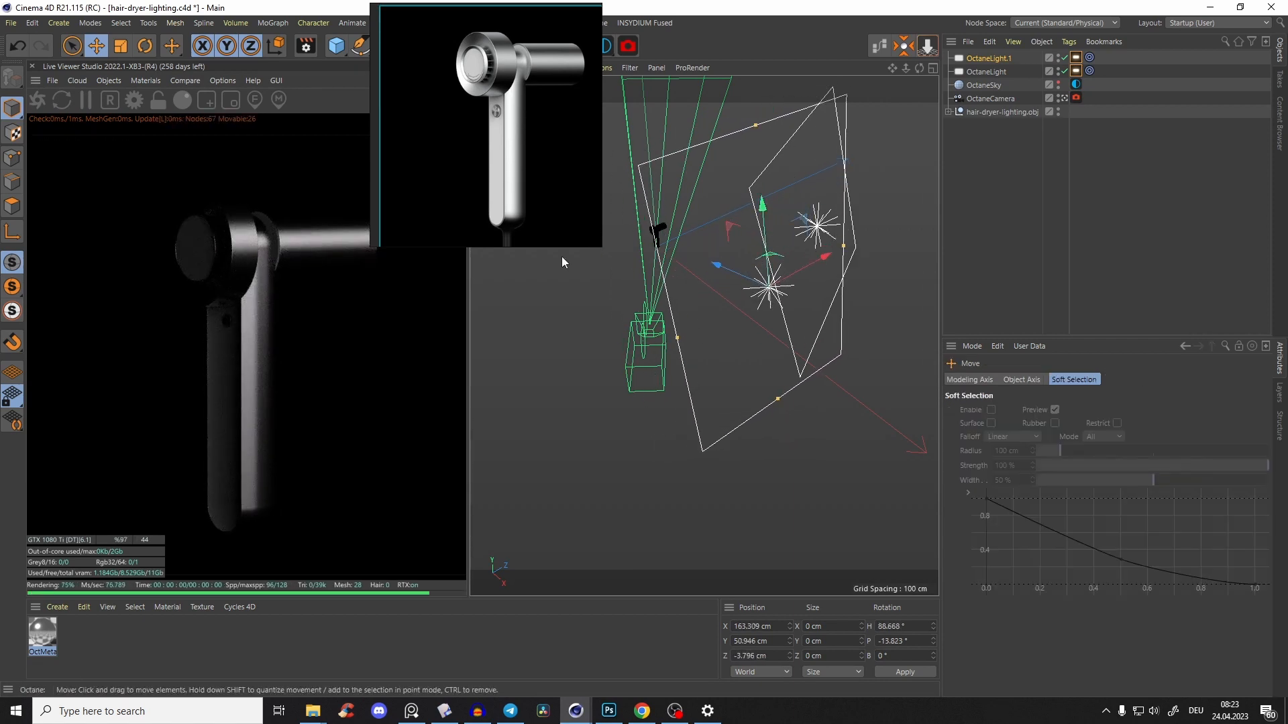
{"action": "left_click_drag", "start_coordinate": [774, 222], "coordinate": [765, 238], "text": "alt"}
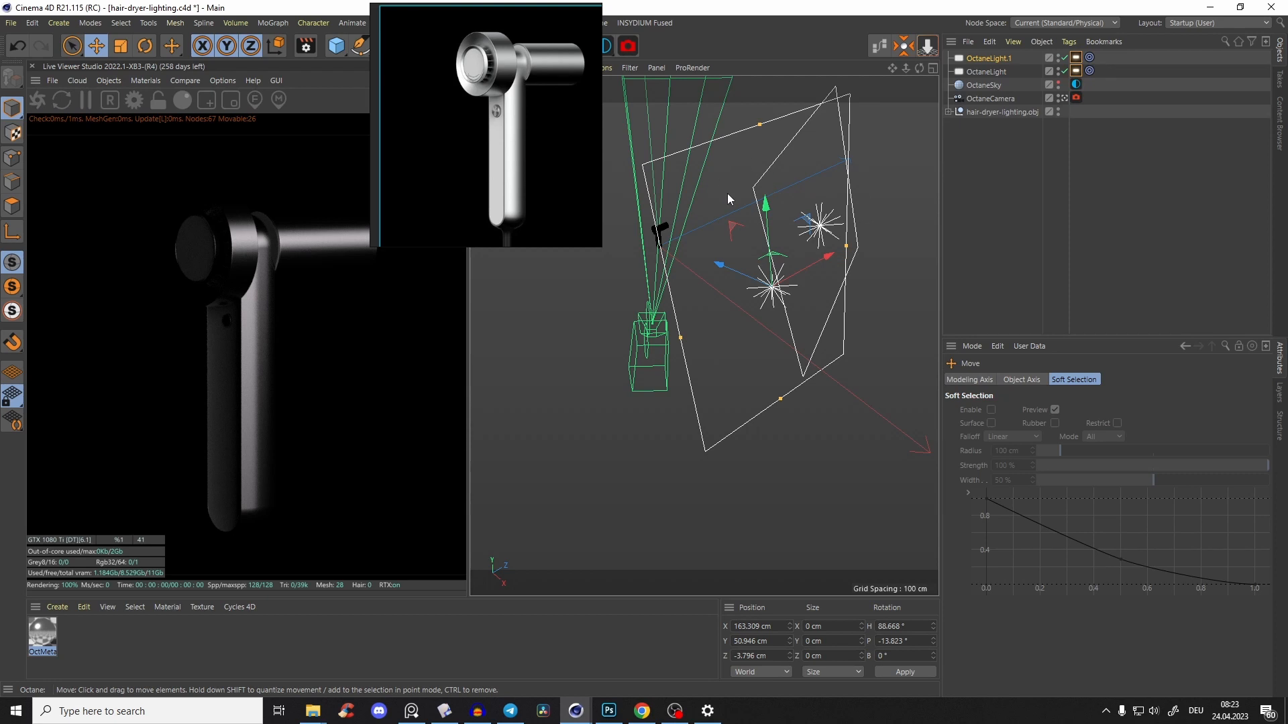
Rotate the duplicated light to a 90° bank, narrow it and reposition it at about X 186, Y 42, Z 64 cm
{"action": "key", "text": "r"}
{"action": "left_click_drag", "start_coordinate": [749, 252], "coordinate": [871, 201], "text": "shift"}
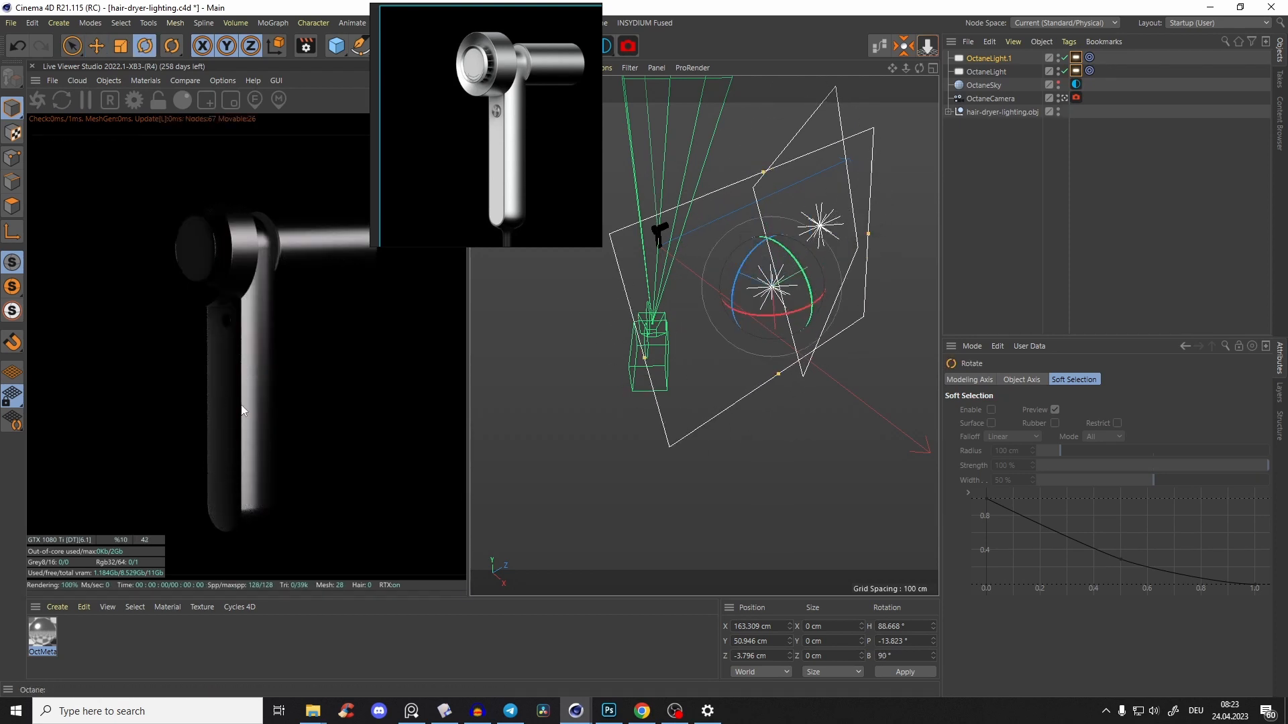
{"action": "left_click_drag", "start_coordinate": [644, 357], "coordinate": [681, 337]}
{"action": "key", "text": "e"}
{"action": "left_click_drag", "start_coordinate": [796, 297], "coordinate": [765, 231]}
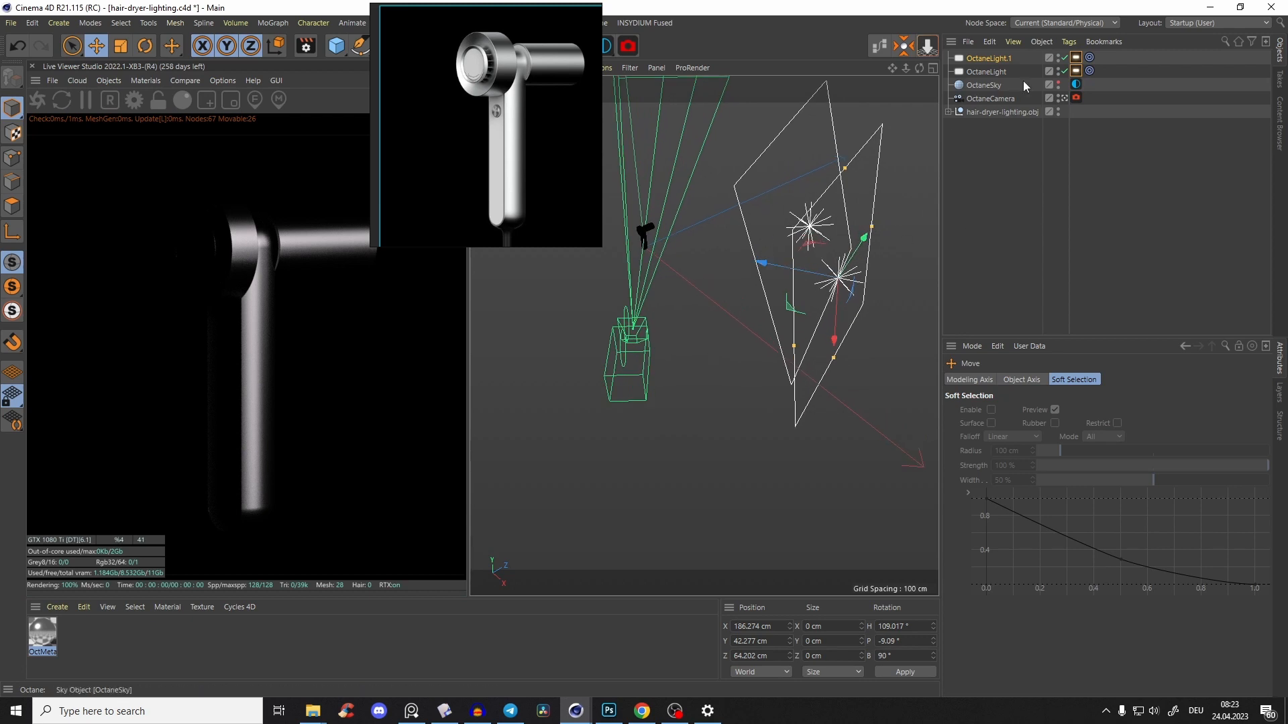
Change the duplicated light's gradient to black-to-white by removing the black end knot and moving the white knot to the end
{"action": "left_click", "coordinate": [1077, 58]}
{"action": "left_click", "coordinate": [1068, 380]}
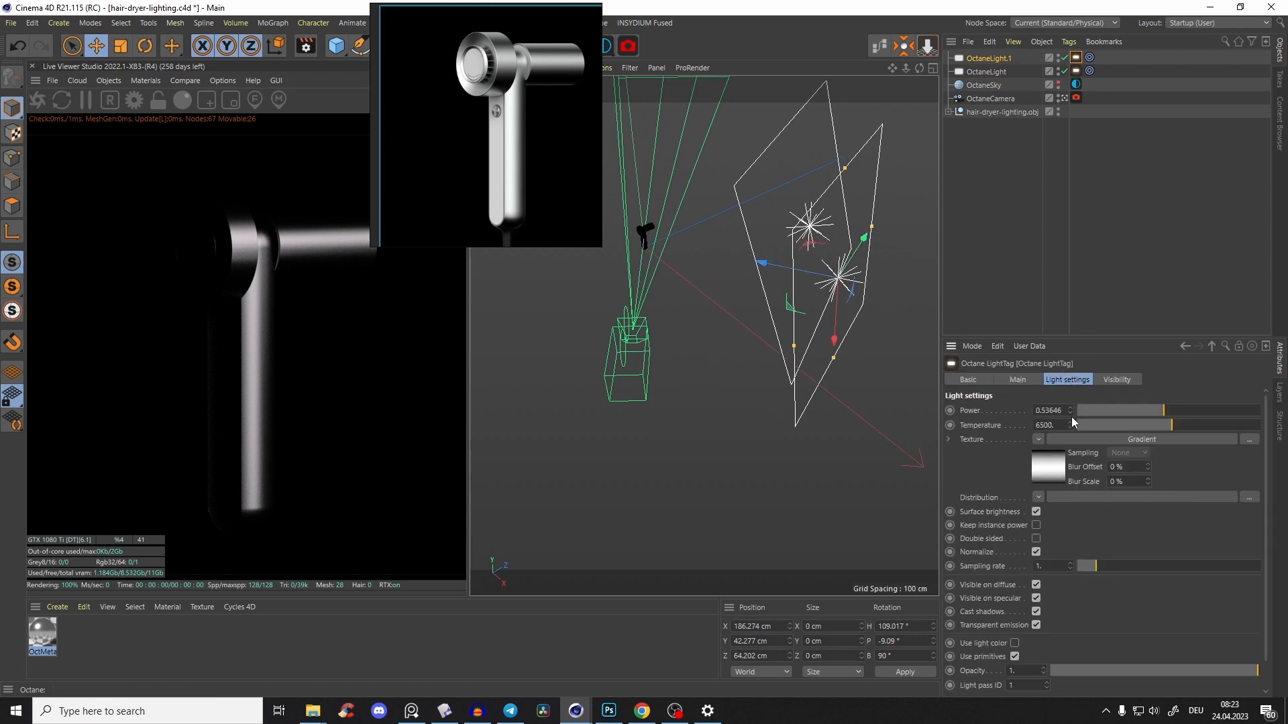
{"action": "left_click", "coordinate": [1057, 472]}
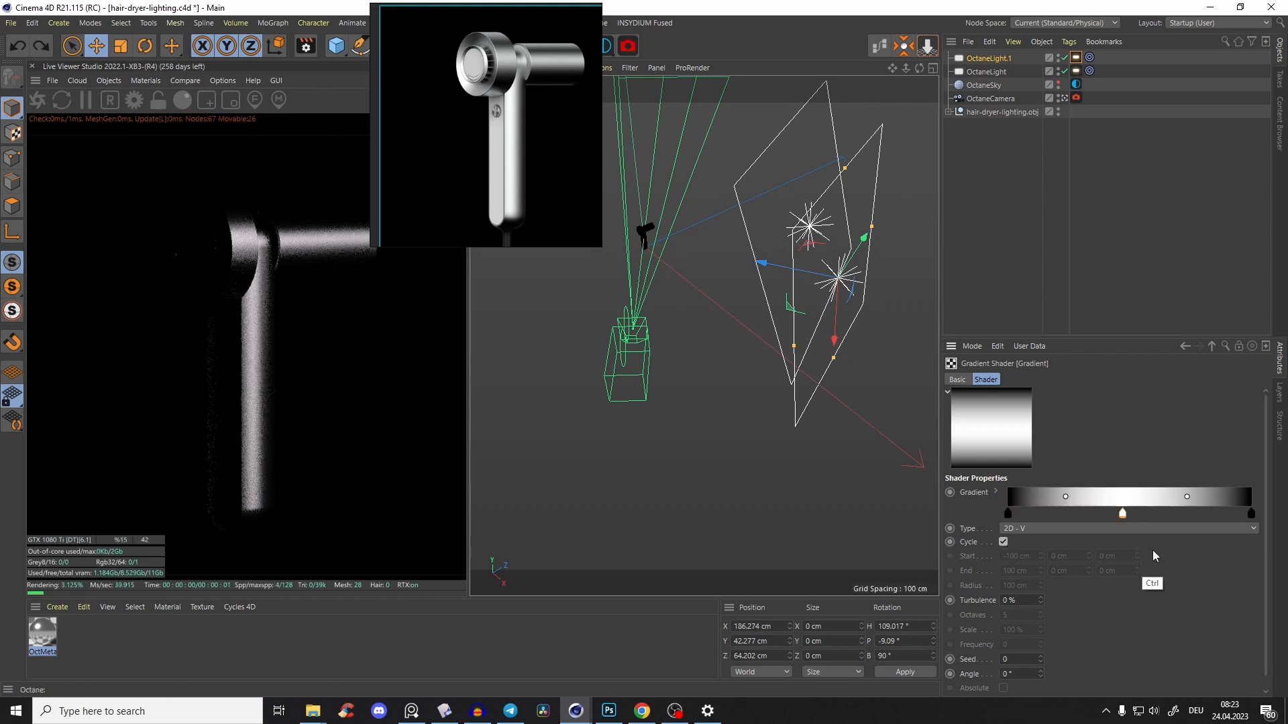
{"action": "left_click_drag", "start_coordinate": [1251, 515], "coordinate": [1241, 561]}
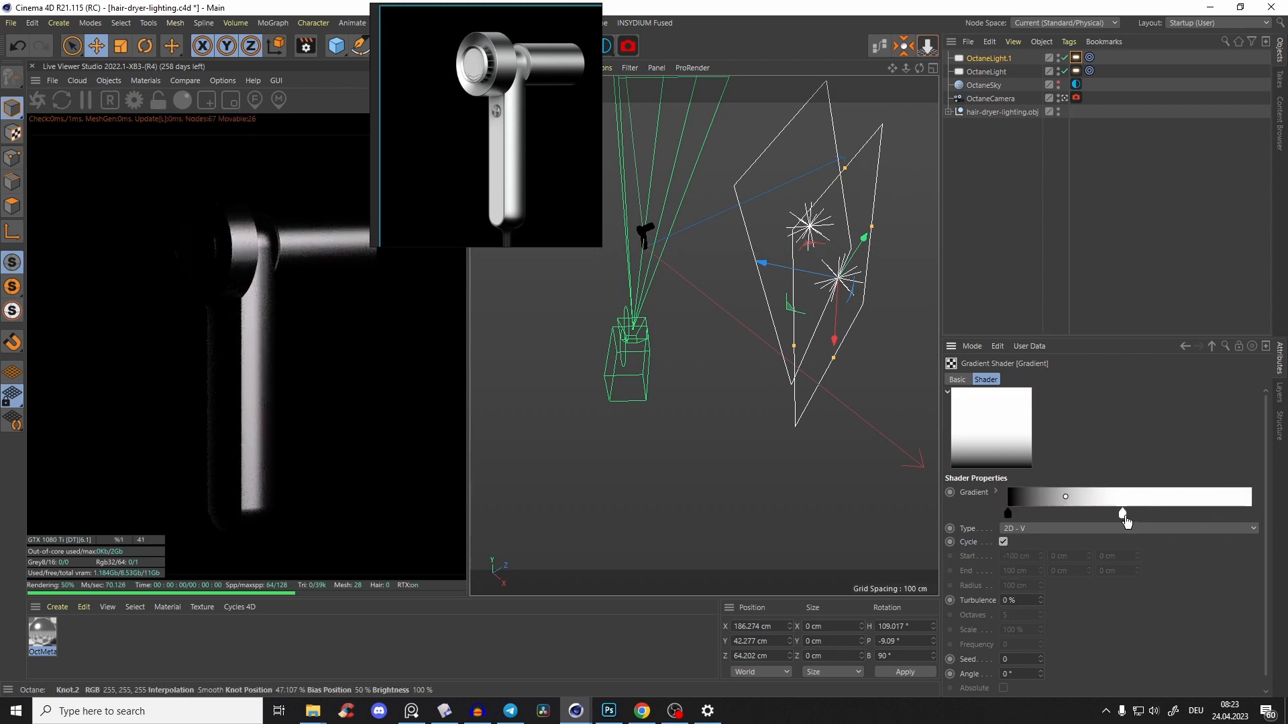
{"action": "left_click_drag", "start_coordinate": [1123, 515], "coordinate": [1264, 522]}
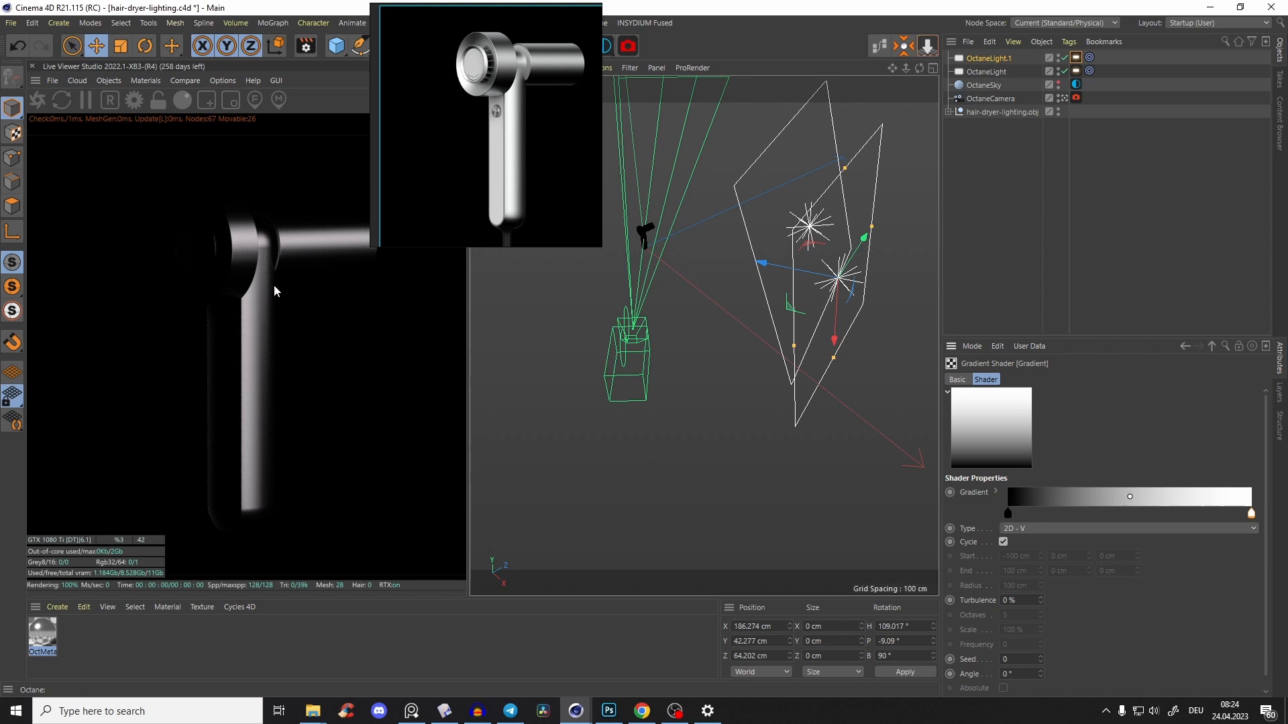
Raise the duplicated light's power to about 1.36
{"action": "left_click", "coordinate": [1076, 59]}
{"action": "left_click", "coordinate": [1176, 410]}
{"action": "left_click", "coordinate": [1171, 409]}
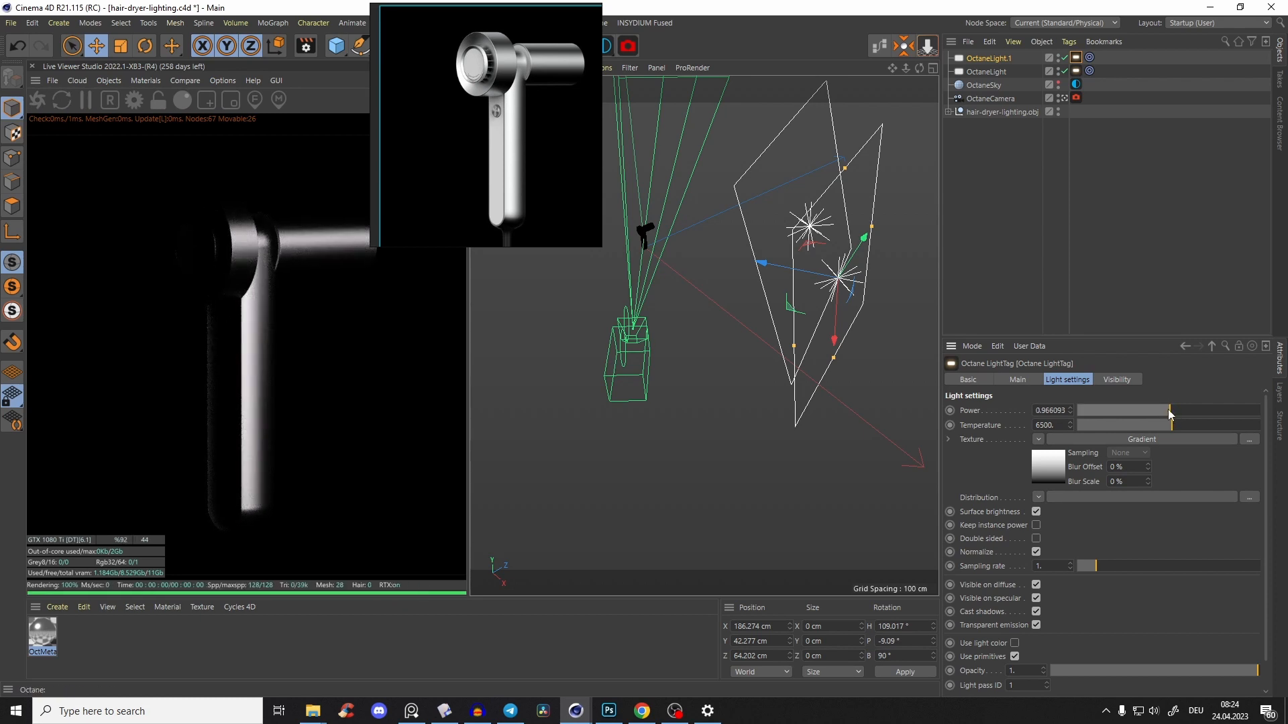
{"action": "left_click", "coordinate": [1170, 409]}
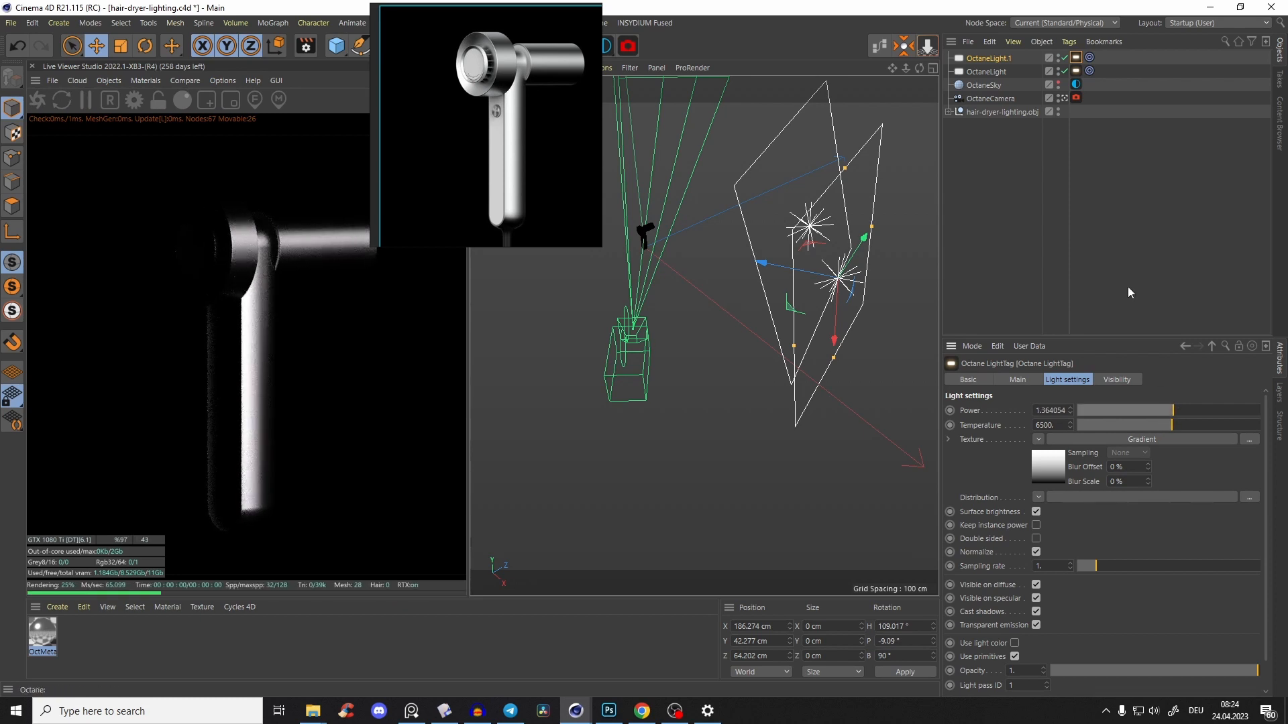
Enable the Camera Imager on the Octane camera and set highlight compression to 1
{"action": "left_click", "coordinate": [1074, 99]}
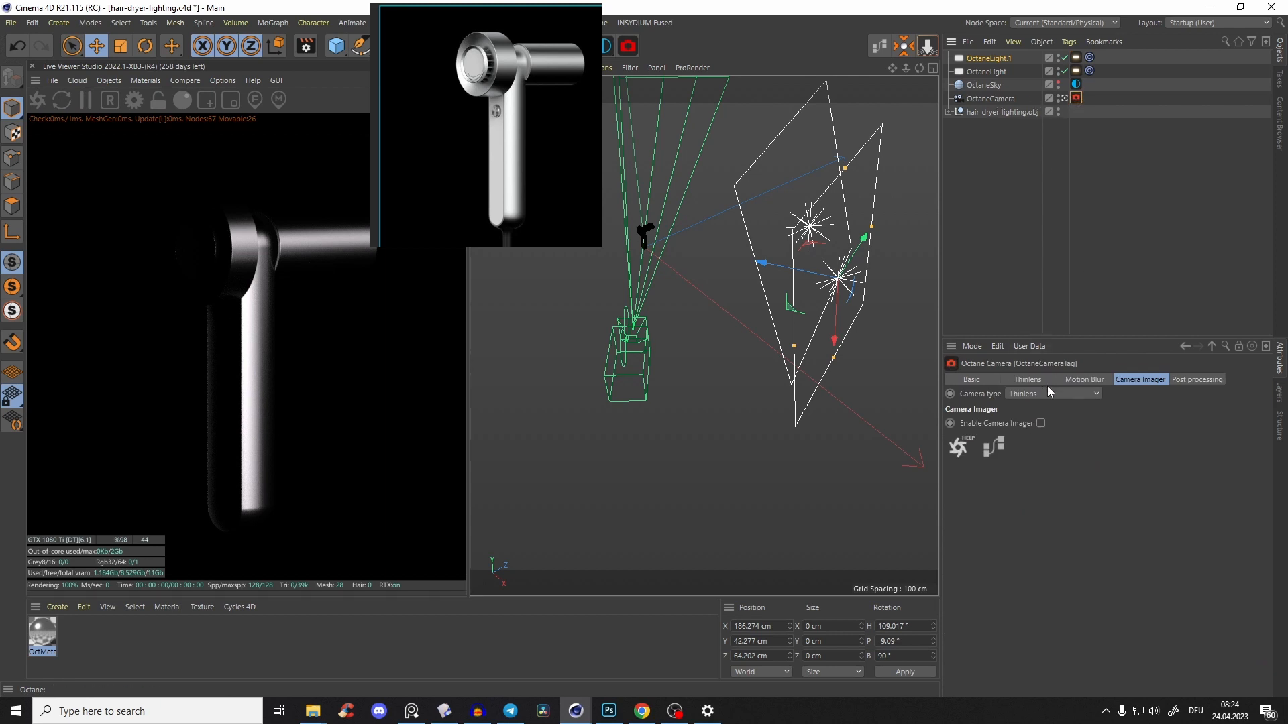
{"action": "left_click", "coordinate": [1041, 424]}
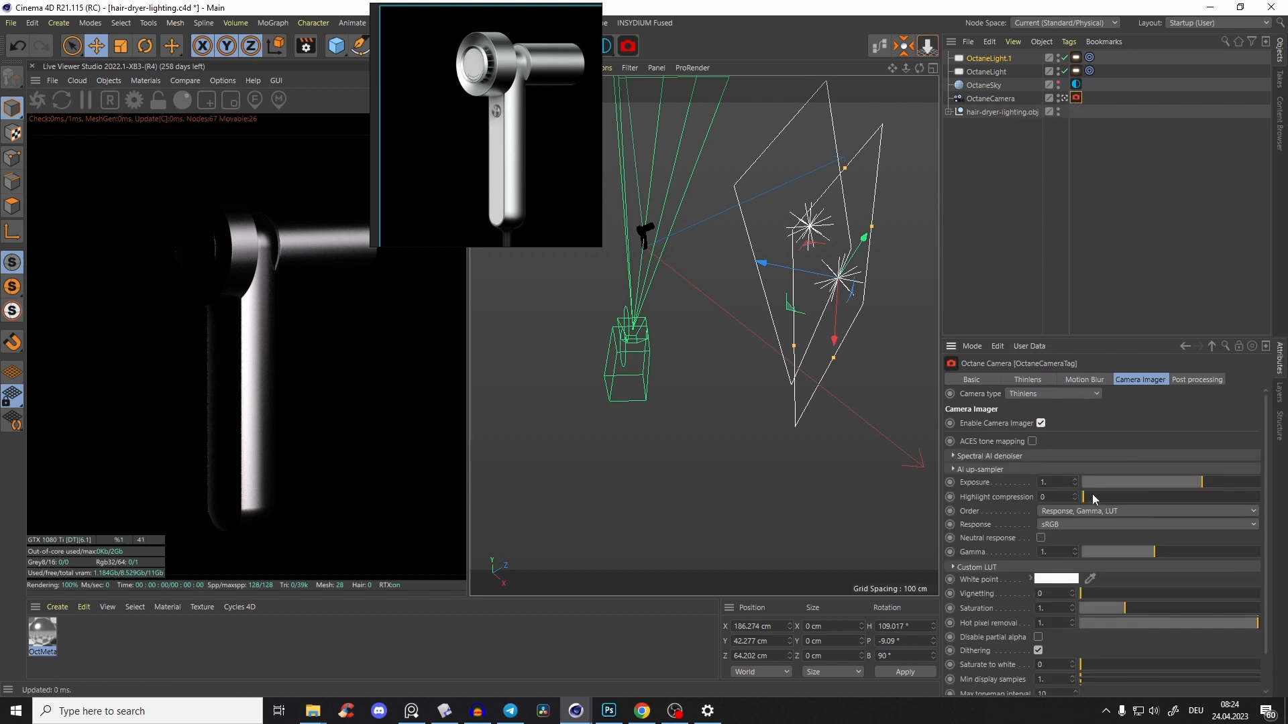
{"action": "left_click_drag", "start_coordinate": [1092, 496], "coordinate": [1218, 500]}
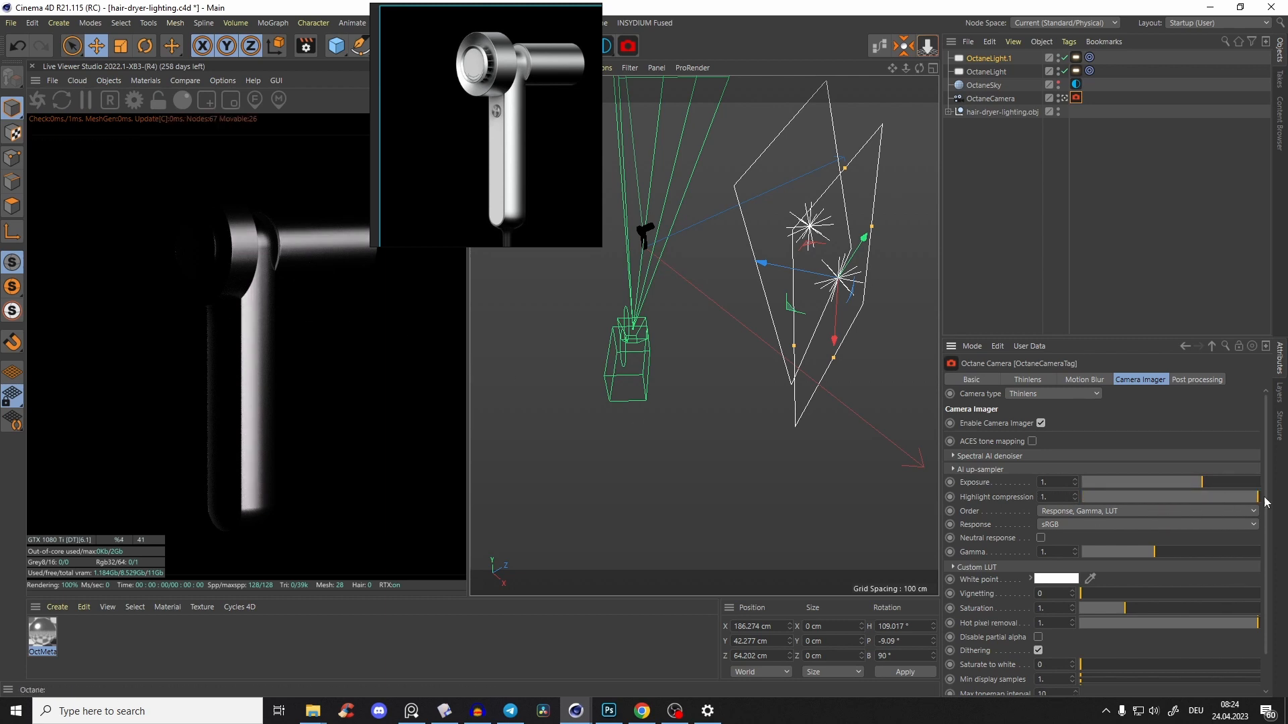
{"action": "mouse_move", "coordinate": [1220, 500]}
{"action": "left_mouse_down"}
{"action": "mouse_move", "coordinate": [1079, 495]}
{"action": "mouse_move", "coordinate": [1218, 508]}
{"action": "left_mouse_up"}
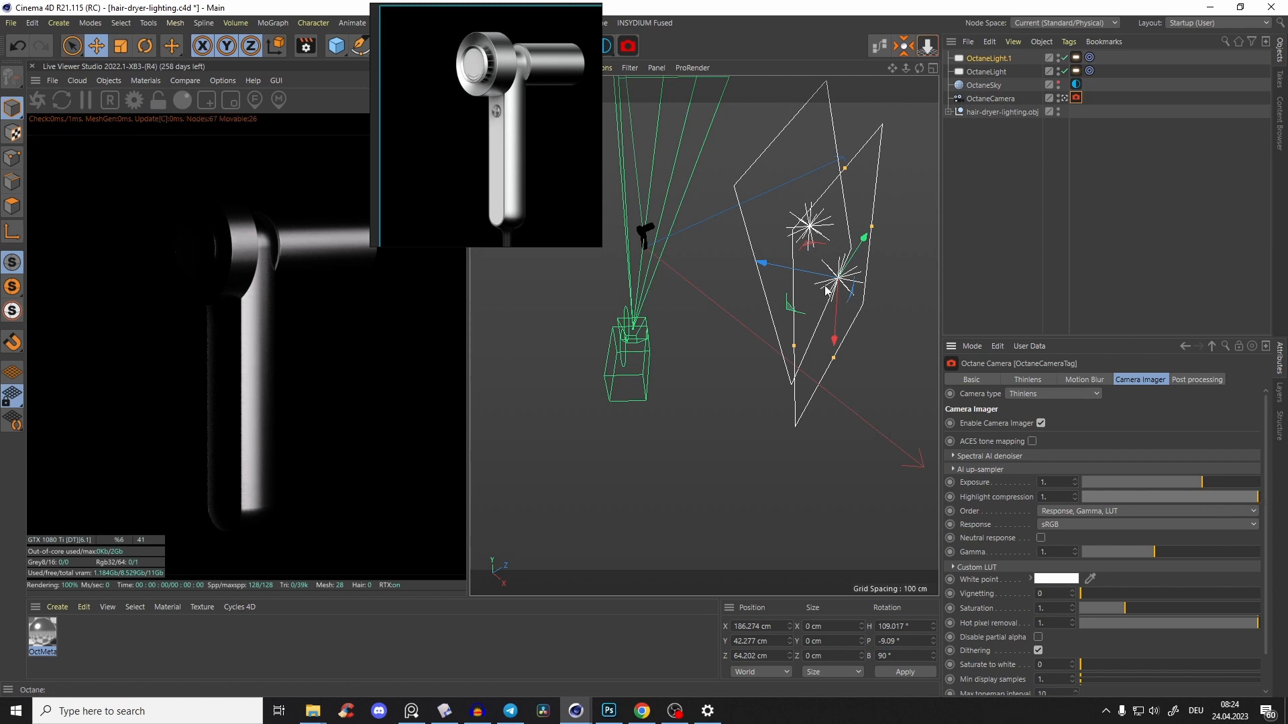
Enlarge the duplicated light in both directions and move it to about X 191, Y 42, Z 56 cm
{"action": "mouse_move", "coordinate": [828, 279]}
{"action": "left_mouse_down", "text": "alt"}
{"action": "mouse_move", "coordinate": [795, 288]}
{"action": "mouse_move", "coordinate": [830, 304]}
{"action": "left_mouse_up", "text": "alt"}
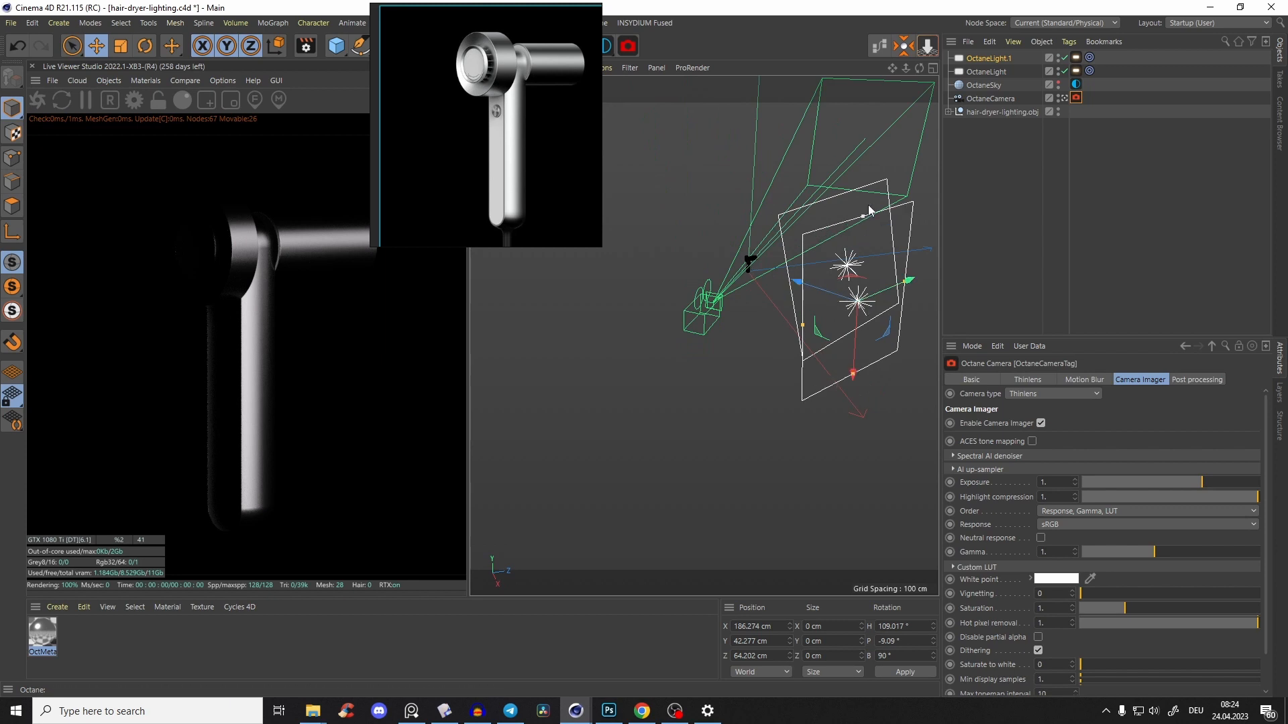
{"action": "left_click_drag", "start_coordinate": [862, 224], "coordinate": [867, 133]}
{"action": "mouse_move", "coordinate": [895, 293]}
{"action": "left_mouse_down"}
{"action": "mouse_move", "coordinate": [928, 274]}
{"action": "mouse_move", "coordinate": [909, 303]}
{"action": "left_mouse_up"}
{"action": "left_click_drag", "start_coordinate": [813, 324], "coordinate": [794, 362]}
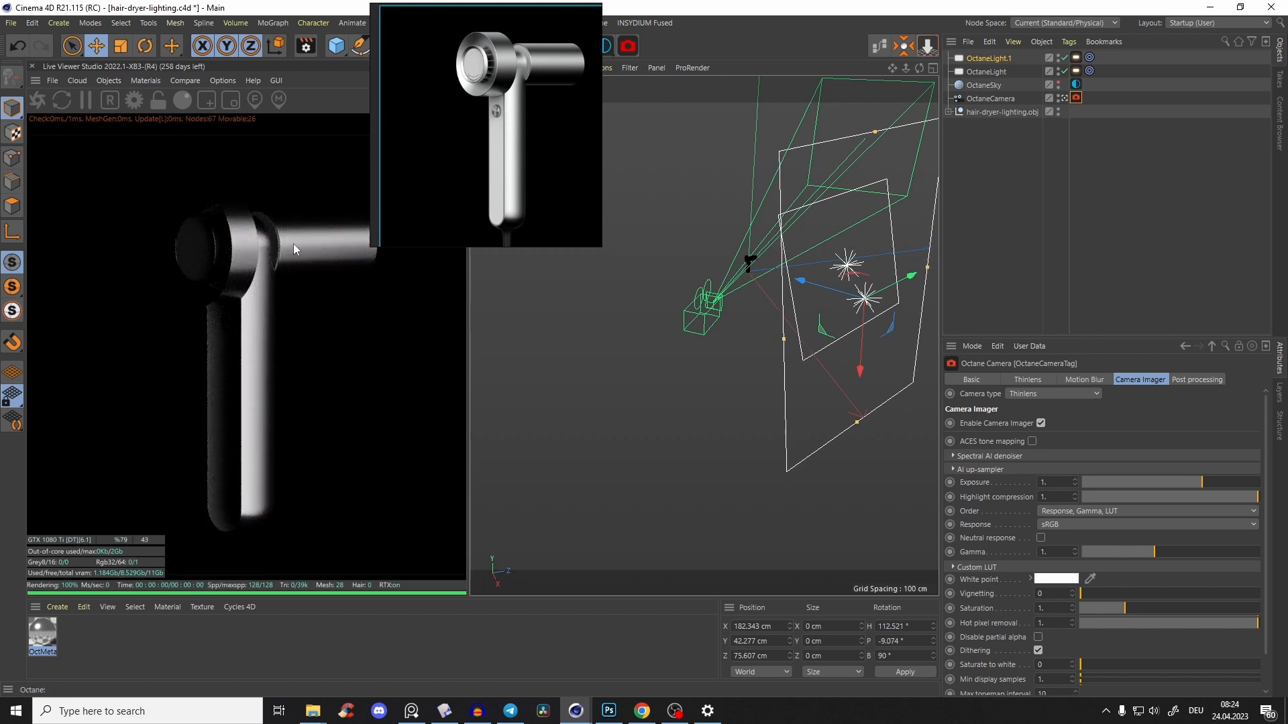
{"action": "left_click_drag", "start_coordinate": [907, 278], "coordinate": [897, 308]}
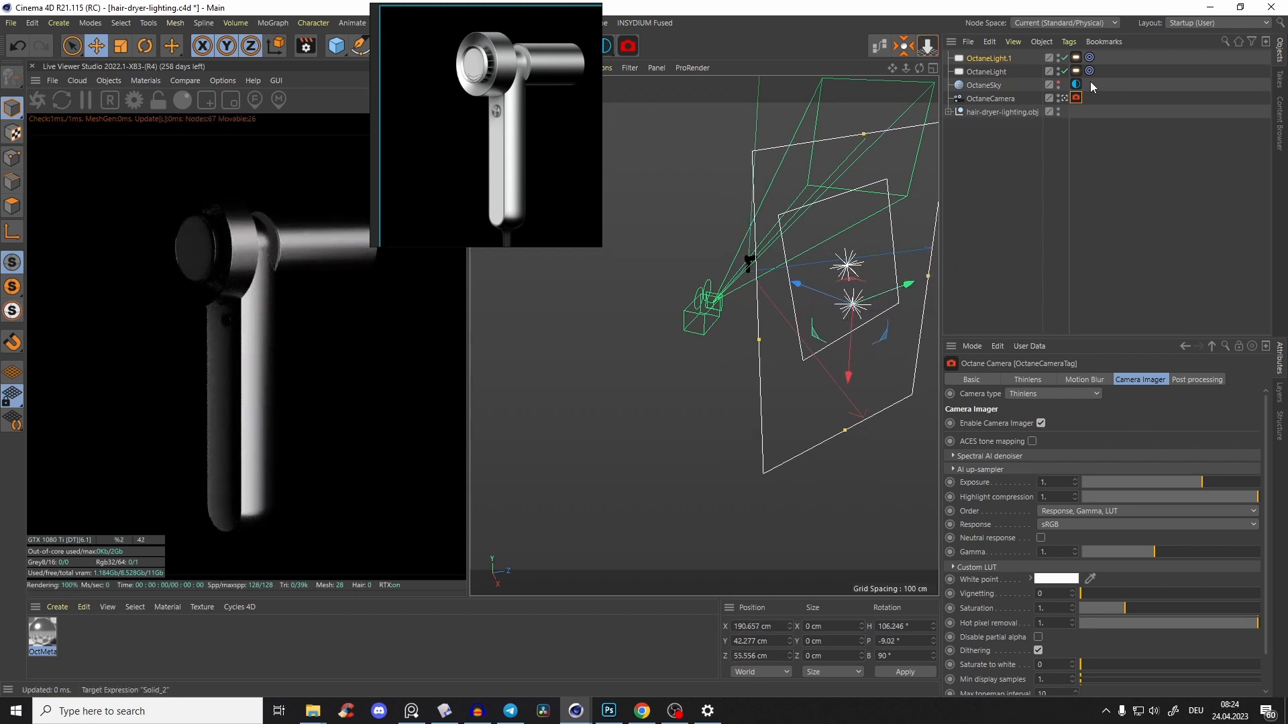
Raise the enlarged light's power to about 2.21 and shift the reference image over the workspace
{"action": "left_click", "coordinate": [1076, 58]}
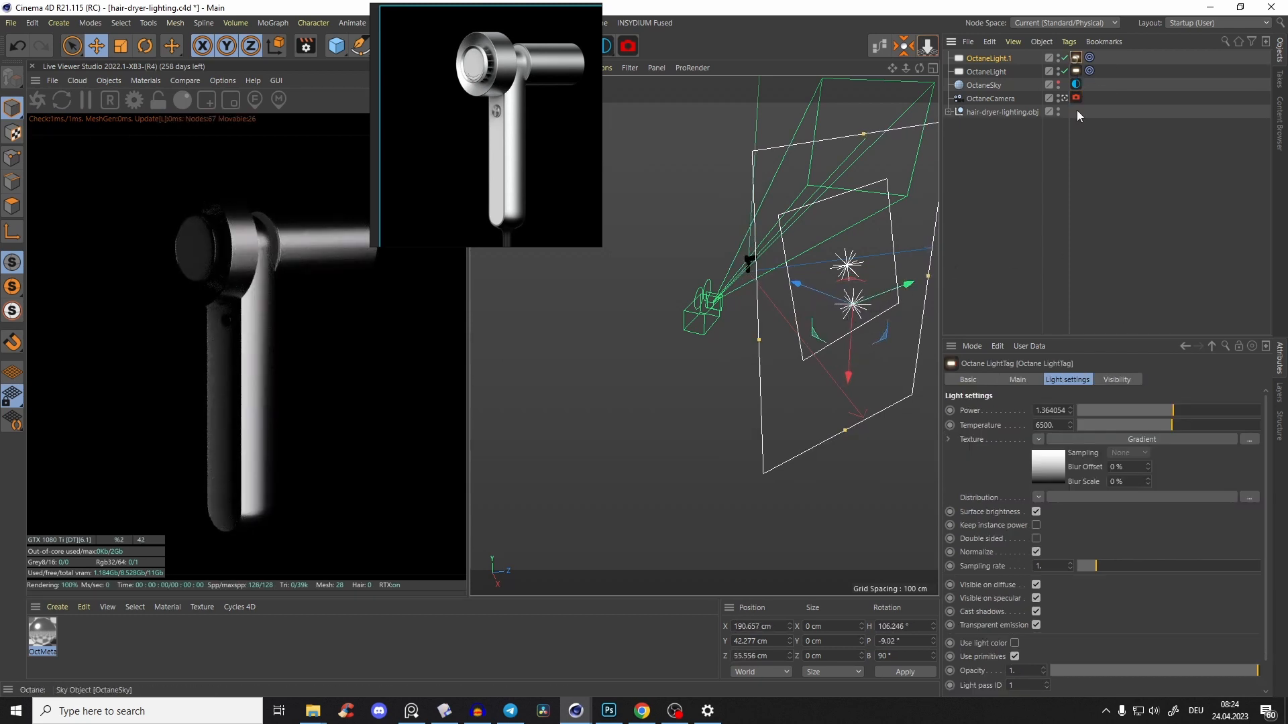
{"action": "left_click", "coordinate": [1179, 411]}
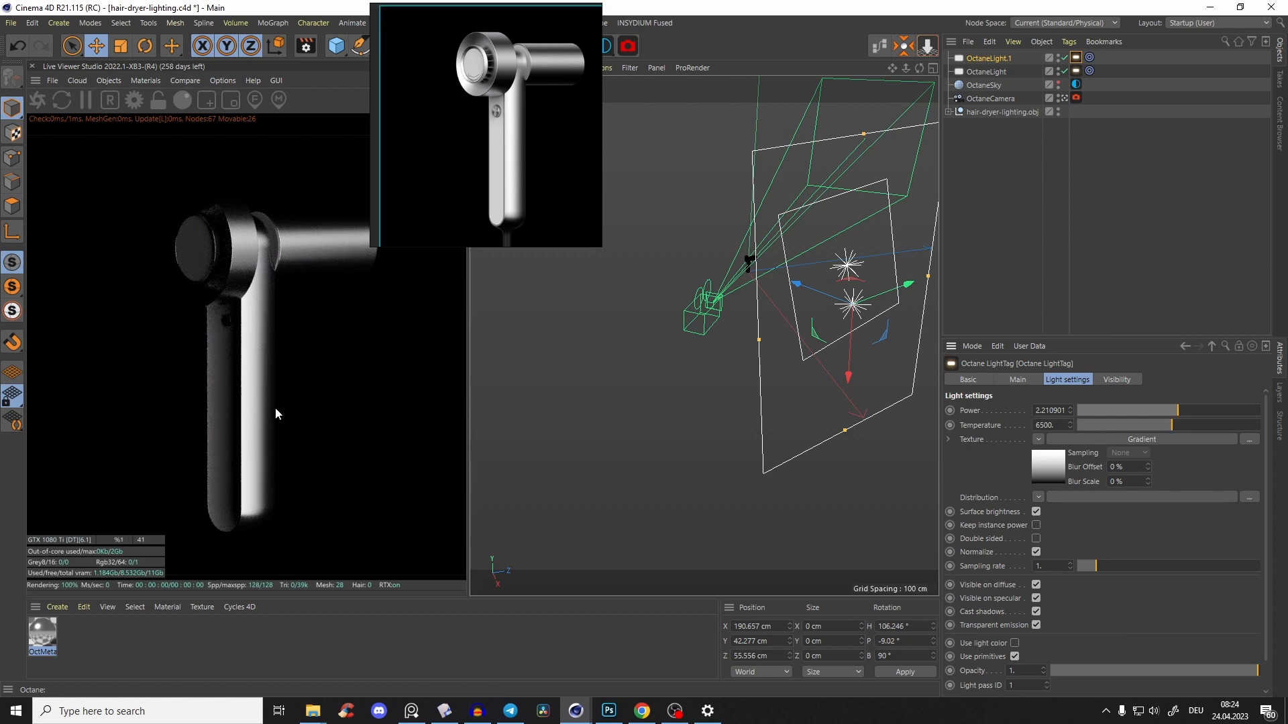
{"action": "right_click_drag", "start_coordinate": [500, 145], "coordinate": [449, 128]}
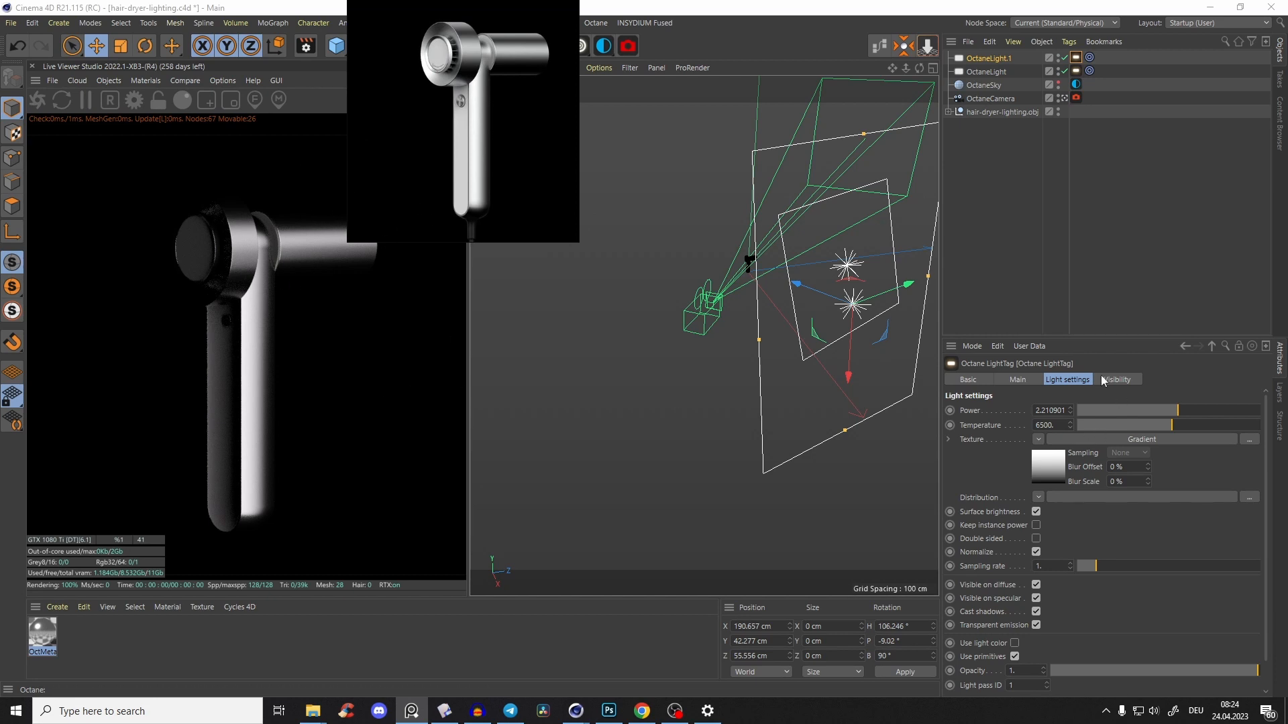
Try shifting the enlarged light, undo that move, and reposition the reference image closer to the render
{"action": "left_click_drag", "start_coordinate": [865, 243], "coordinate": [824, 264]}
{"action": "key", "text": "ctrl+z"}
{"action": "middle_click_drag", "start_coordinate": [863, 239], "coordinate": [813, 271], "text": "alt"}
{"action": "scroll", "coordinate": [791, 290], "scroll_direction": "up", "scroll_amount": 2}
{"action": "mouse_move", "coordinate": [763, 305]}
{"action": "left_mouse_down", "text": "alt"}
{"action": "mouse_move", "coordinate": [794, 279]}
{"action": "mouse_move", "coordinate": [775, 285]}
{"action": "left_mouse_up", "text": "alt"}
{"action": "right_click_drag", "start_coordinate": [481, 112], "coordinate": [425, 143]}
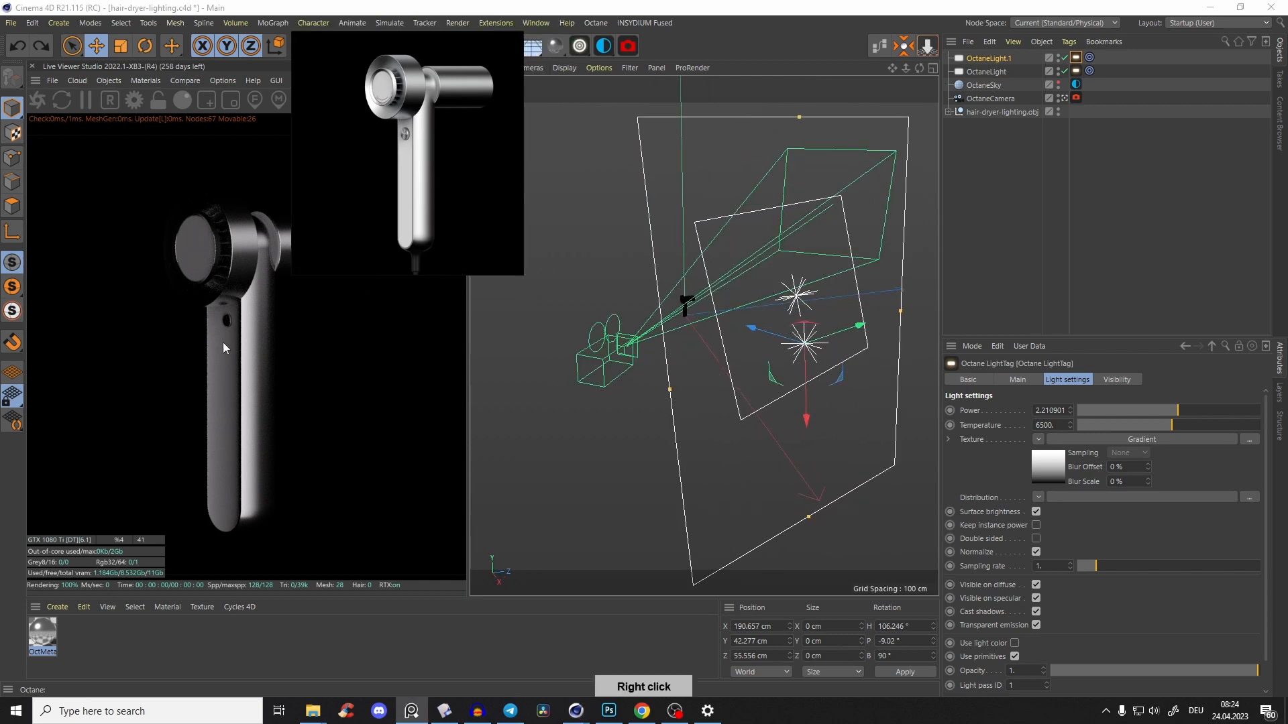
Create an Octane glossy material and apply it to the round front cap of the hair dryer's head
{"action": "left_click", "coordinate": [580, 45]}
{"action": "left_click", "coordinate": [647, 104]}
{"action": "left_click", "coordinate": [125, 653]}
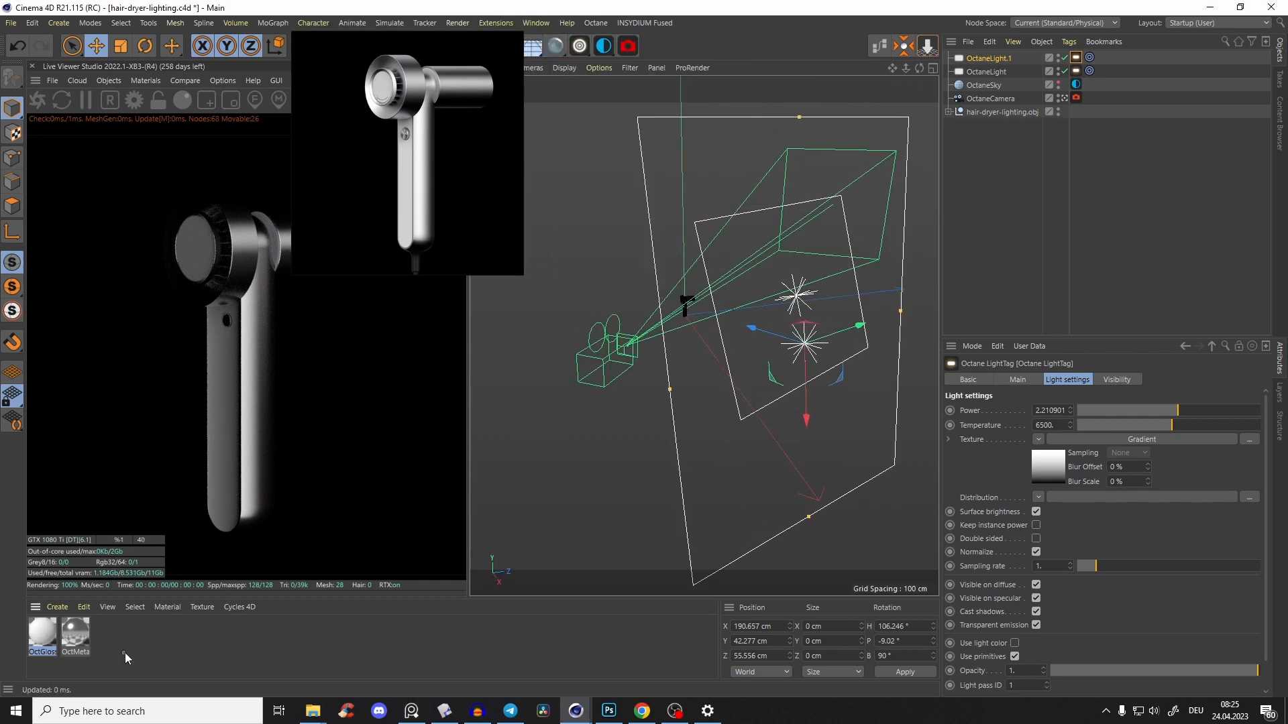
{"action": "scroll", "coordinate": [684, 295], "scroll_direction": "up", "scroll_amount": 10}
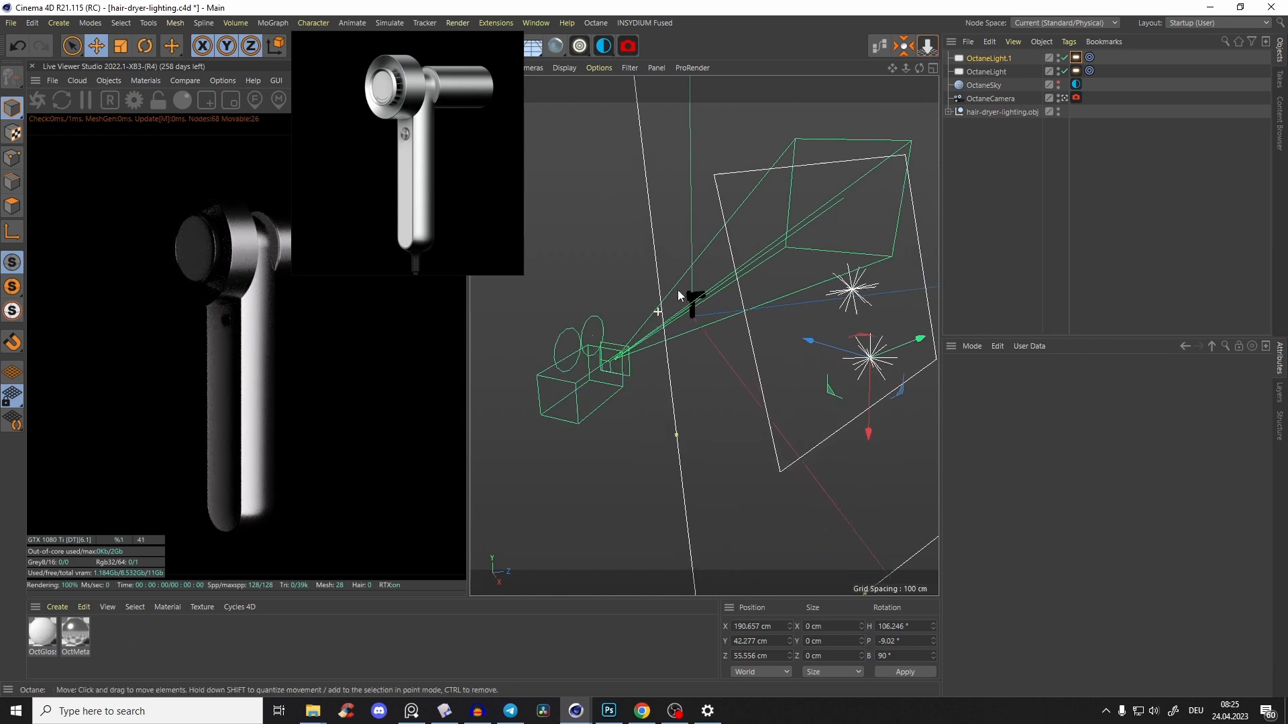
{"action": "scroll", "coordinate": [717, 290], "scroll_direction": "up", "scroll_amount": 10}
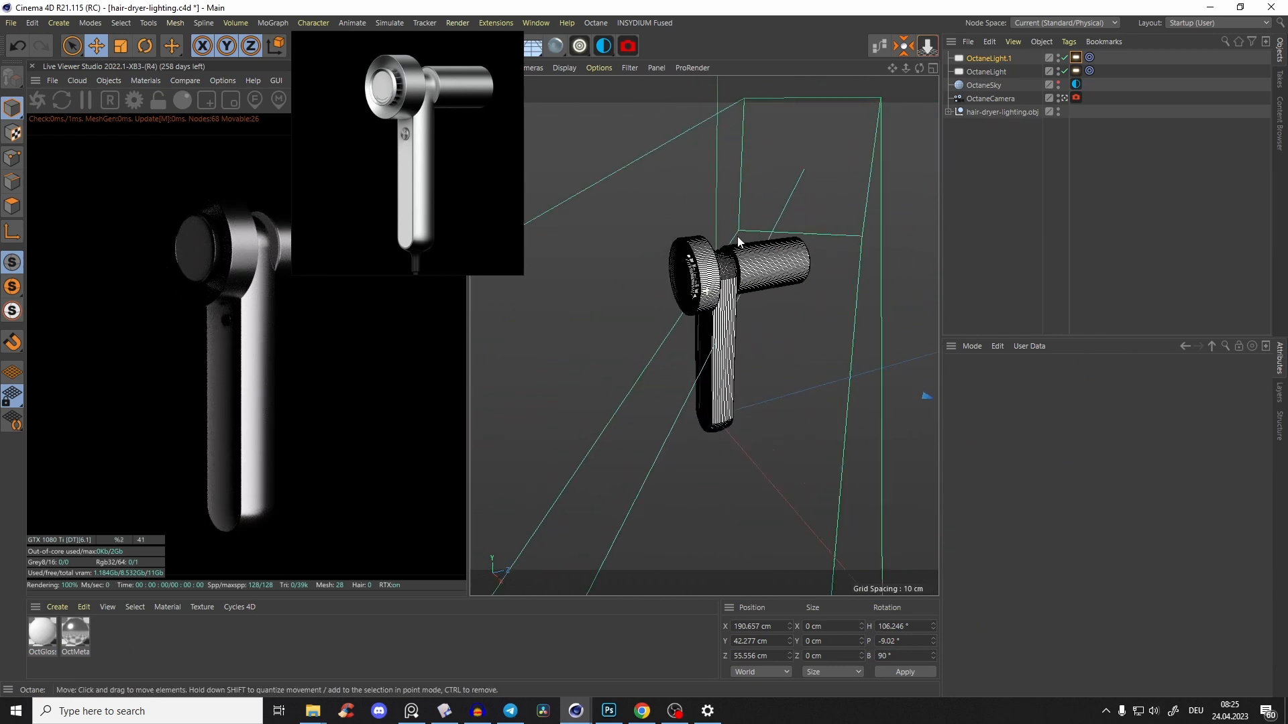
{"action": "left_click_drag", "start_coordinate": [692, 287], "coordinate": [729, 260], "text": "alt"}
{"action": "left_click_drag", "start_coordinate": [563, 346], "coordinate": [646, 275]}
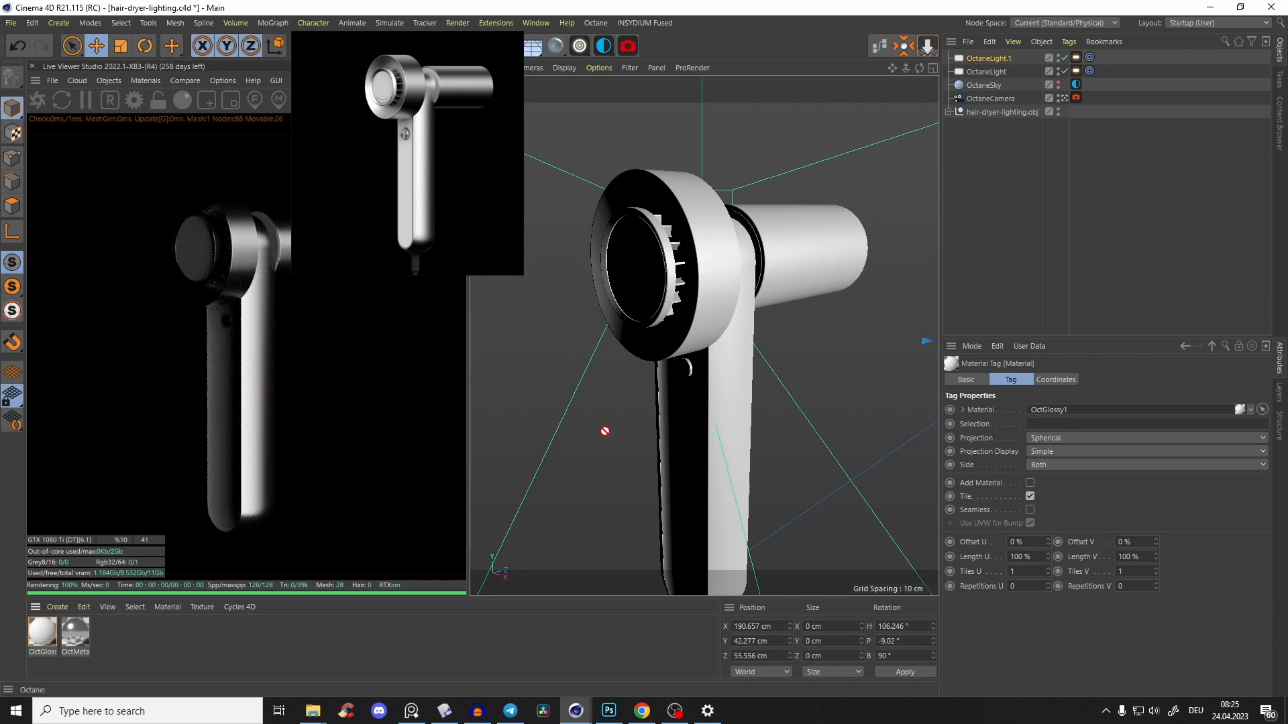
{"action": "scroll", "coordinate": [654, 355], "scroll_direction": "down", "scroll_amount": 5}
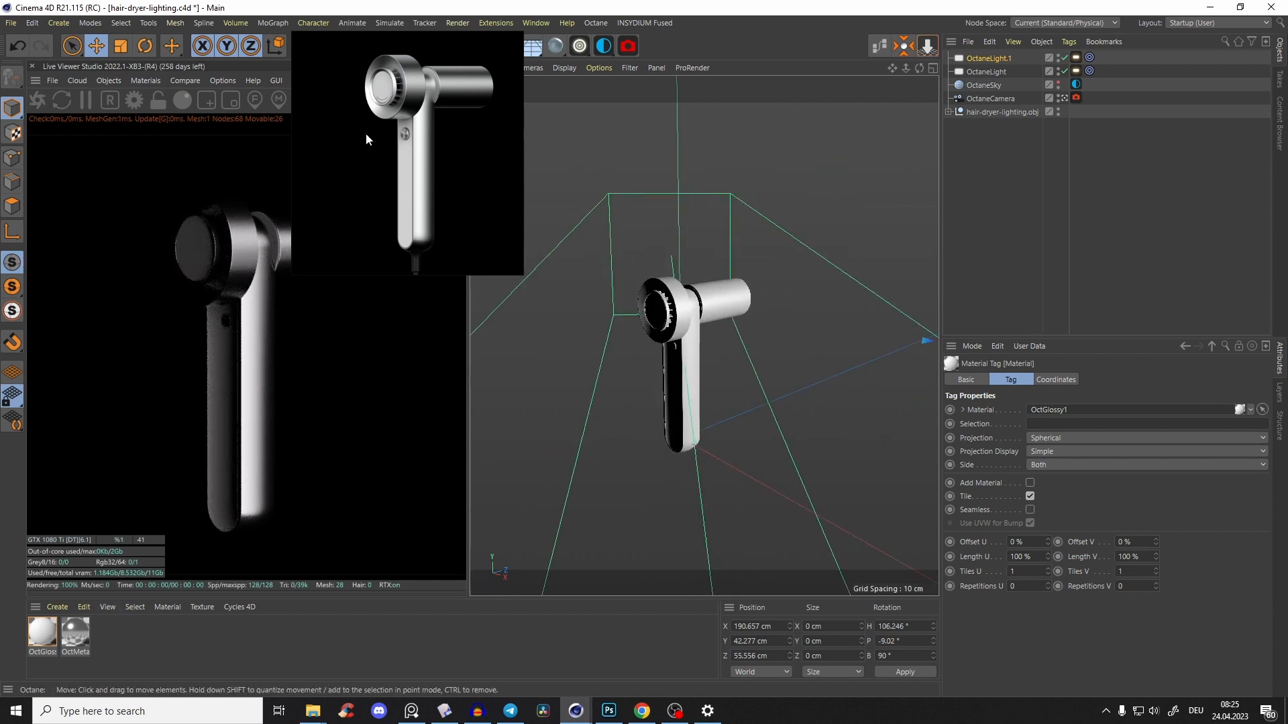
Set the glossy material's diffuse colour to pure white with R, G and B at 1
{"action": "double_click", "coordinate": [43, 634]}
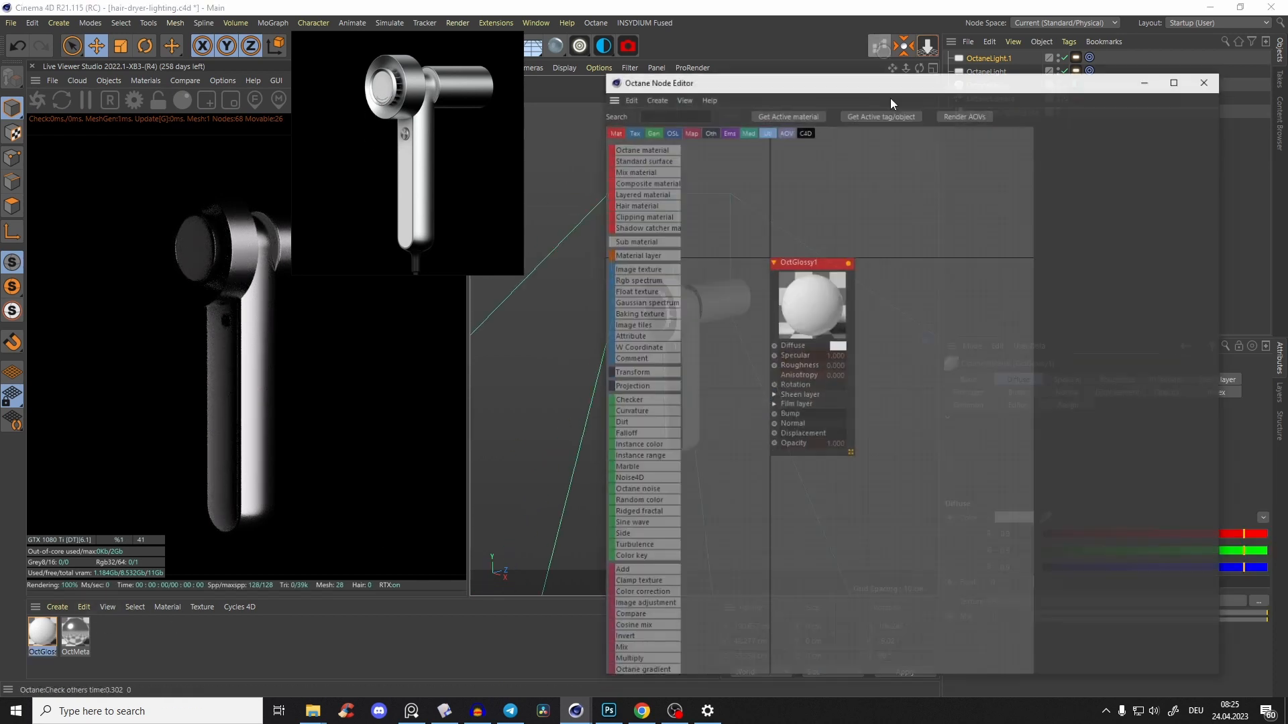
{"action": "left_click", "coordinate": [1121, 117]}
{"action": "left_click", "coordinate": [1132, 280]}
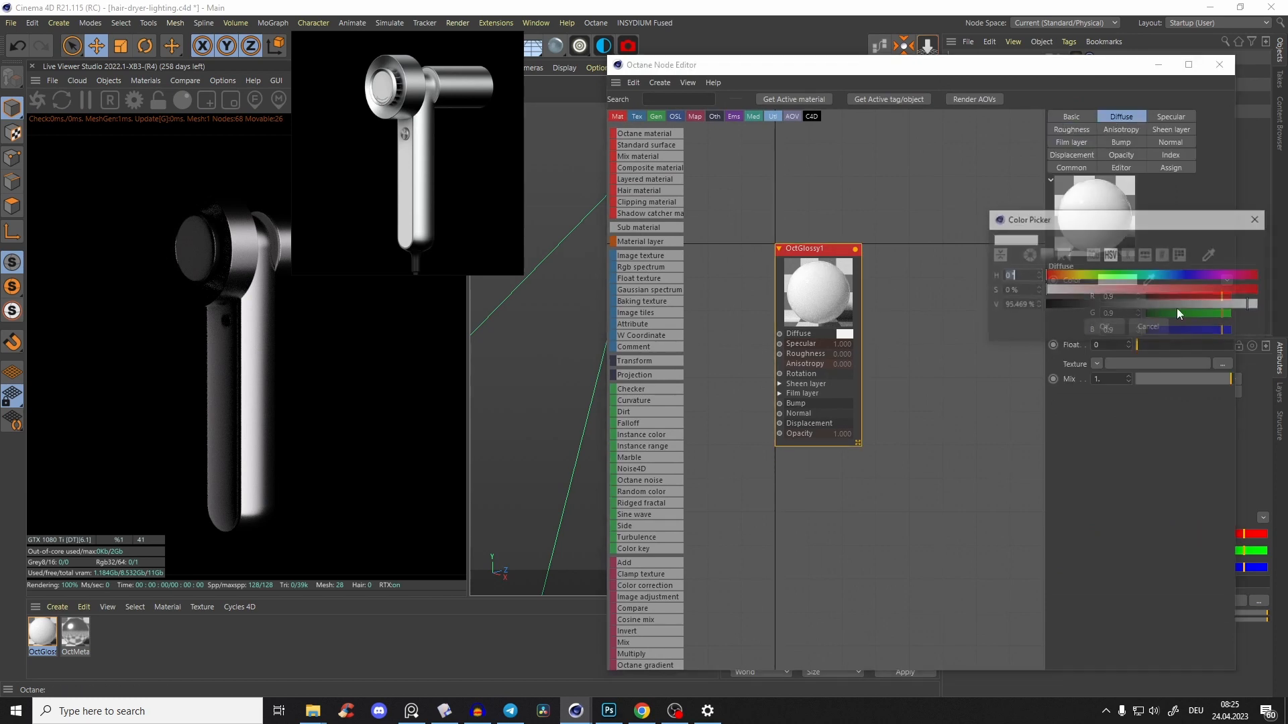
{"action": "left_click", "coordinate": [1087, 334]}
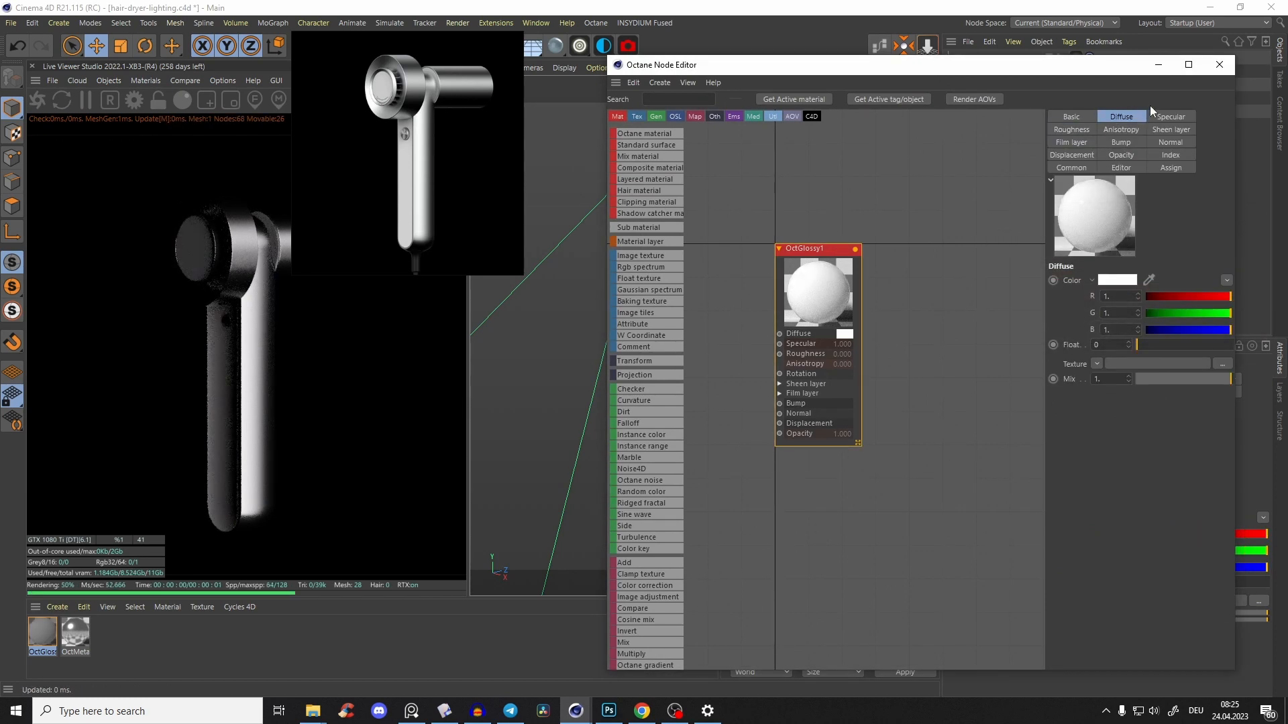
{"action": "left_click", "coordinate": [1219, 64]}
Duplicate the large light to the opposite side of the dryer, placing the copy at about X -113, Y 57, Z -280 cm
{"action": "scroll", "coordinate": [726, 288], "scroll_direction": "down", "scroll_amount": 5}
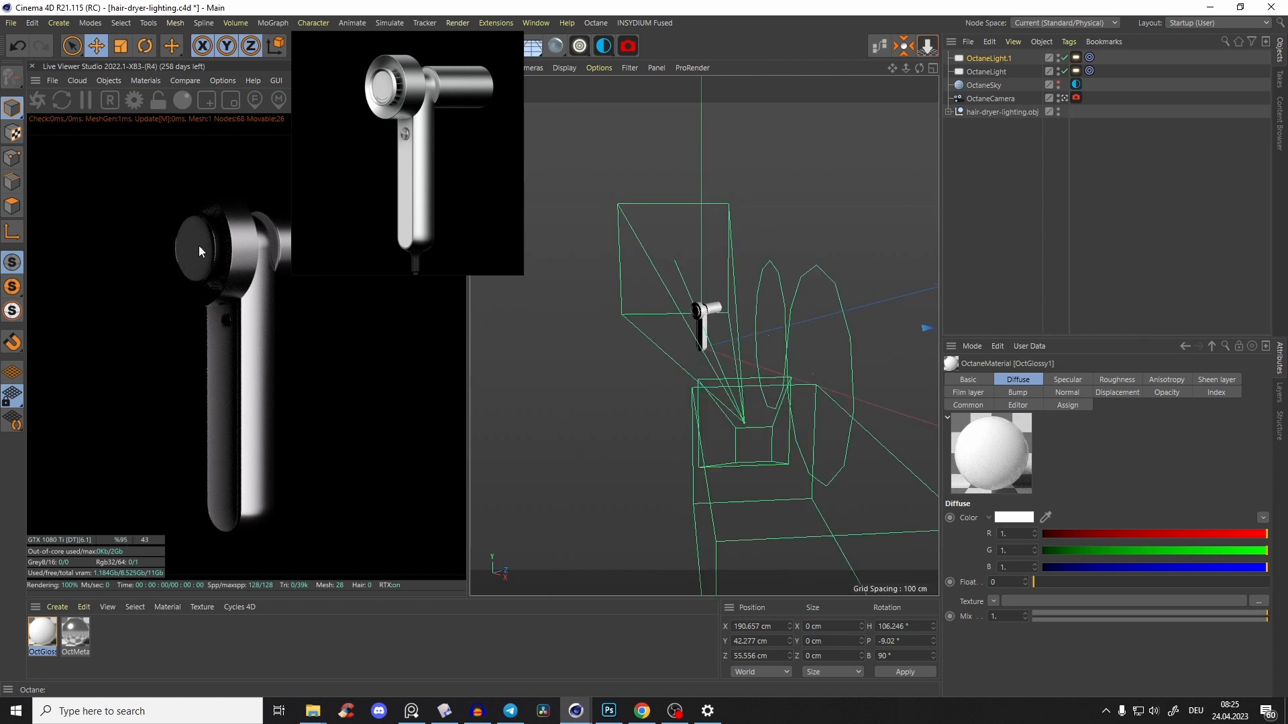
{"action": "scroll", "coordinate": [737, 340], "scroll_direction": "down", "scroll_amount": 3}
{"action": "left_click_drag", "start_coordinate": [708, 330], "coordinate": [588, 305], "text": "alt"}
{"action": "right_click_drag", "start_coordinate": [418, 211], "coordinate": [472, 184]}
{"action": "left_click_drag", "start_coordinate": [641, 294], "coordinate": [638, 310]}
{"action": "left_click_drag", "start_coordinate": [639, 310], "coordinate": [784, 304], "text": "alt"}
{"action": "scroll", "coordinate": [784, 306], "scroll_direction": "down", "scroll_amount": 4}
{"action": "left_click_drag", "start_coordinate": [742, 352], "coordinate": [742, 296]}
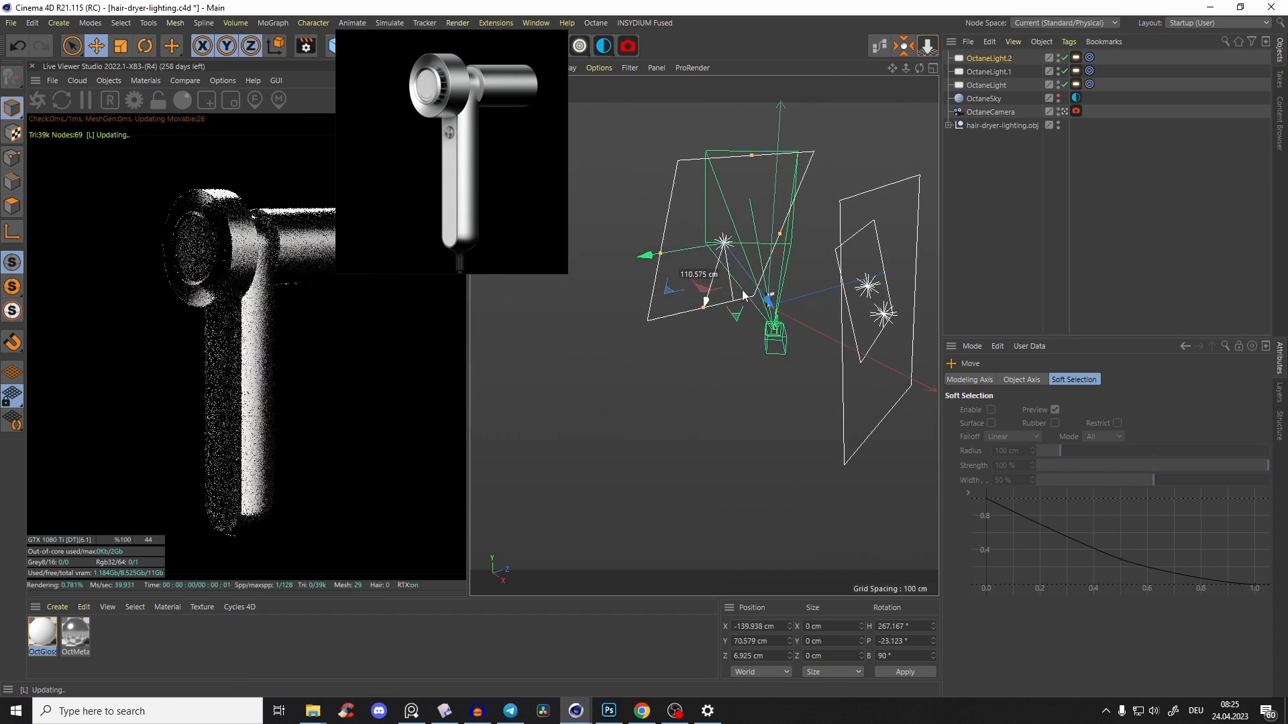
{"action": "left_click_drag", "start_coordinate": [679, 244], "coordinate": [621, 282]}
Raise the third light's power to about 4.41
{"action": "left_click", "coordinate": [1076, 58]}
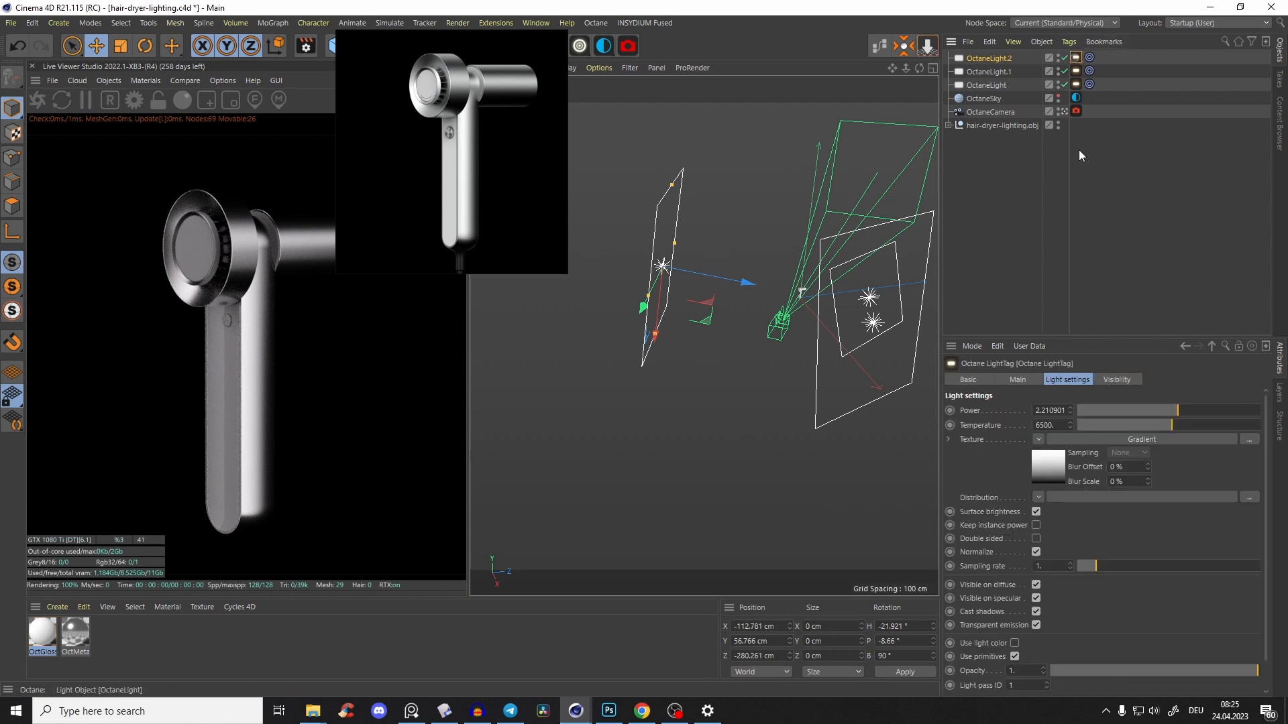
{"action": "left_click", "coordinate": [1182, 411]}
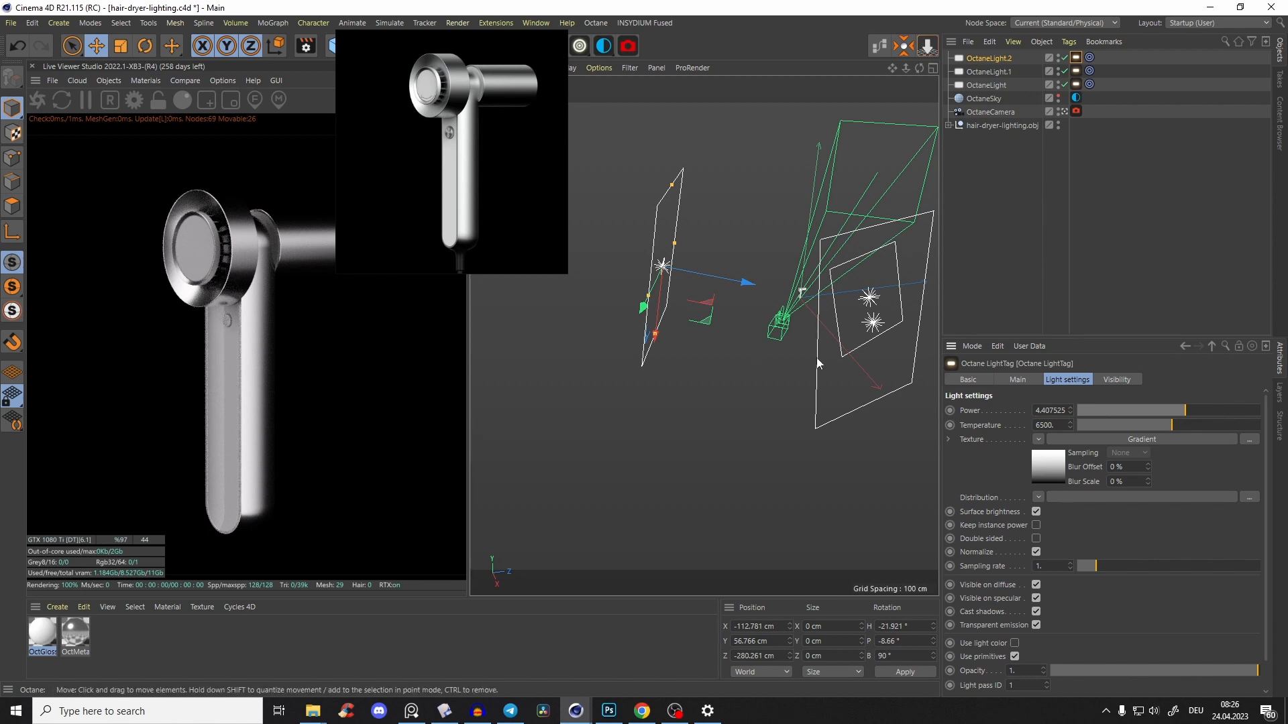
{"action": "scroll", "coordinate": [678, 280], "scroll_direction": "up", "scroll_amount": 5}
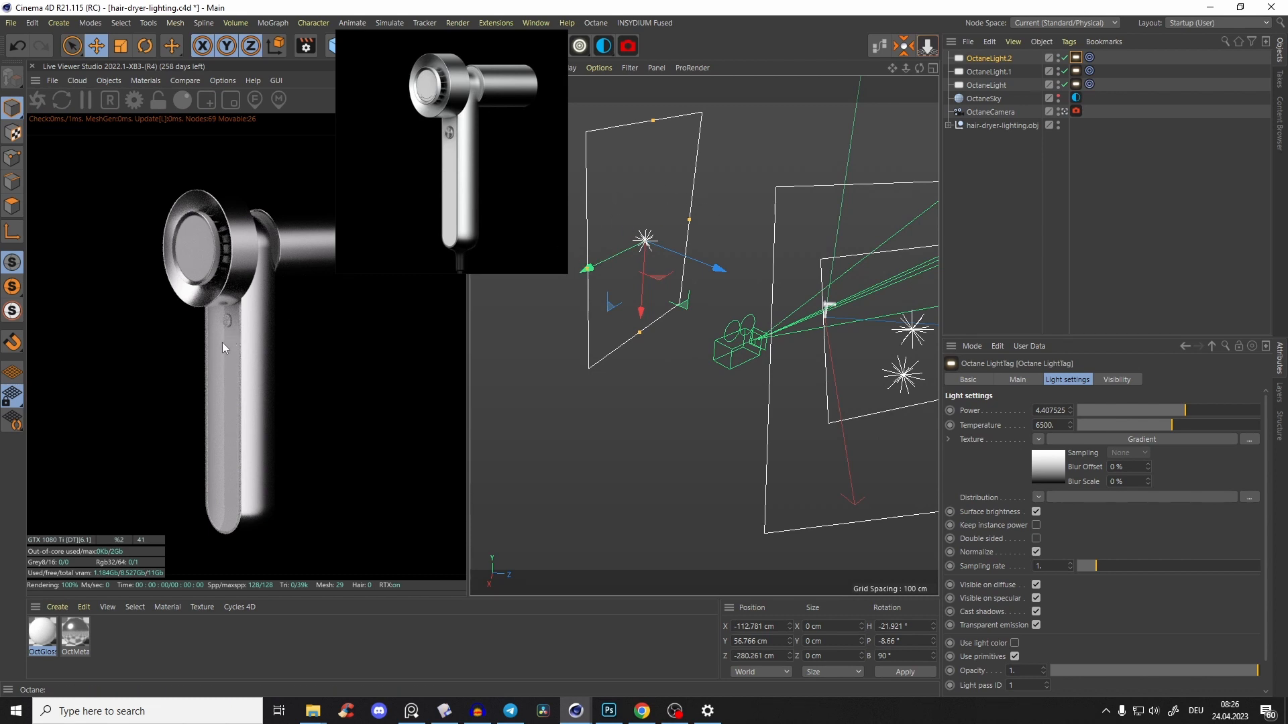
Set the glossy material's roughness float to about 0.036
{"action": "double_click", "coordinate": [43, 633]}
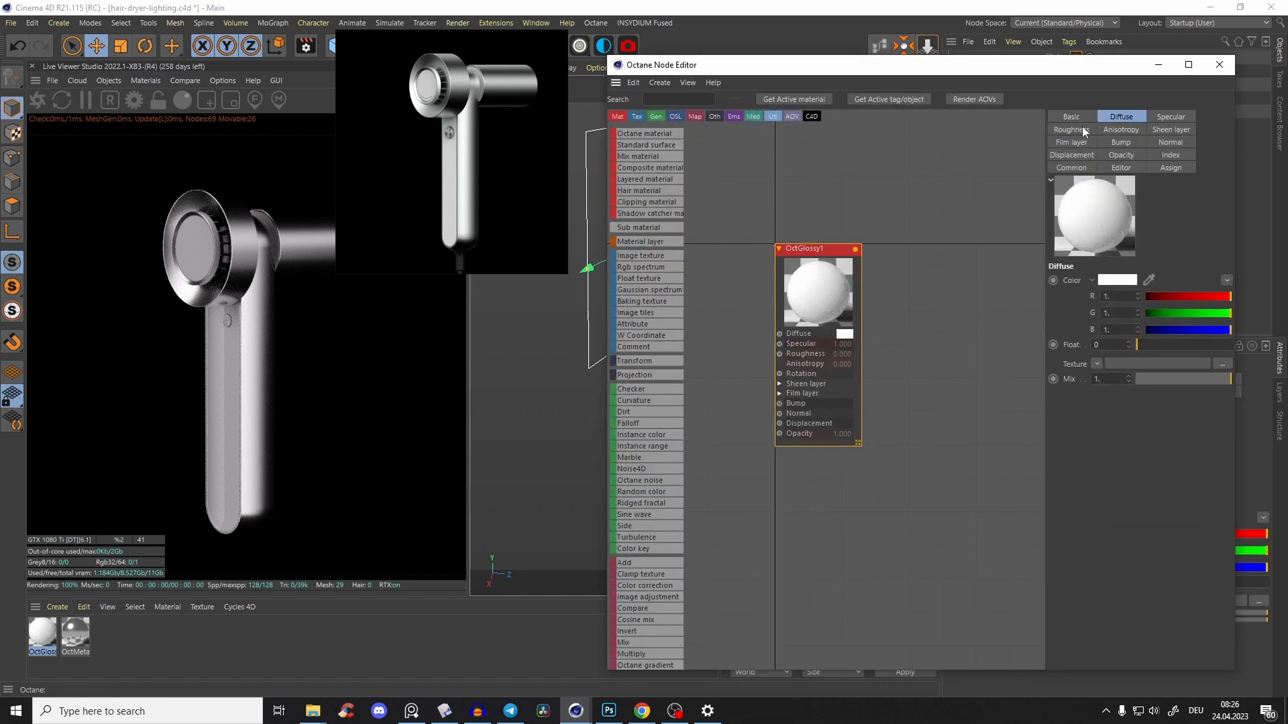
{"action": "left_click", "coordinate": [1083, 129]}
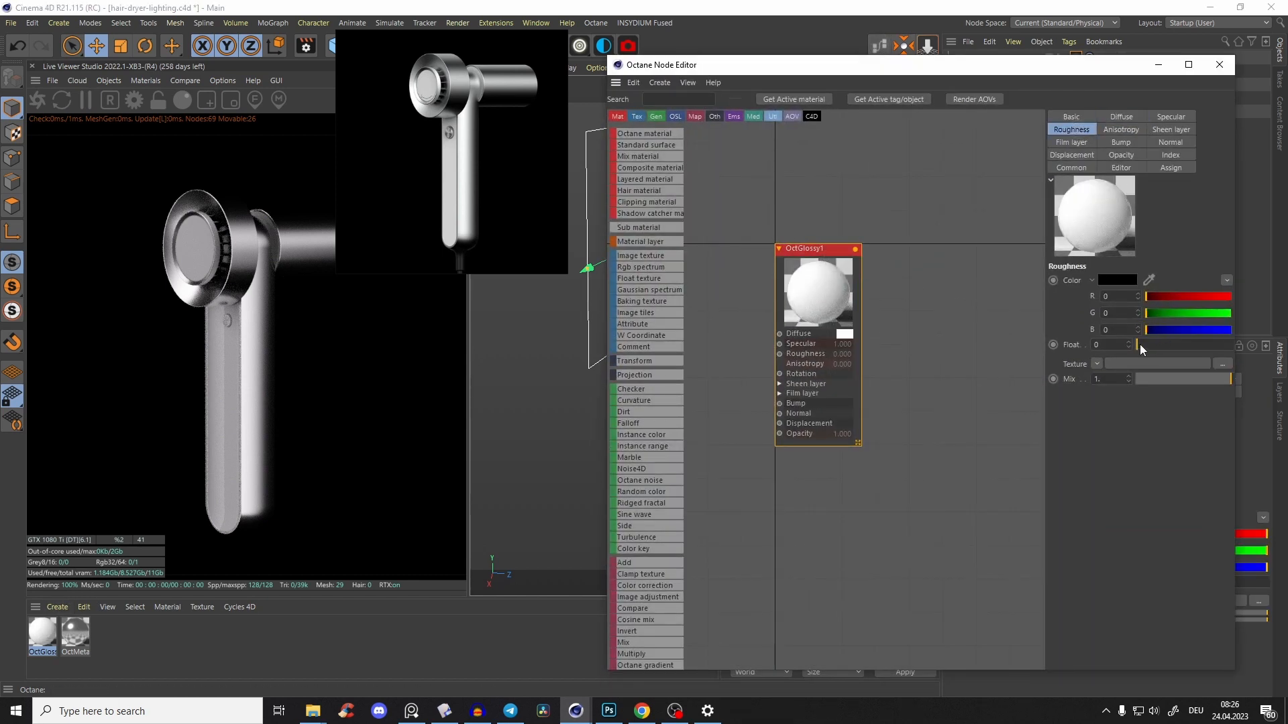
{"action": "left_click", "coordinate": [1140, 346]}
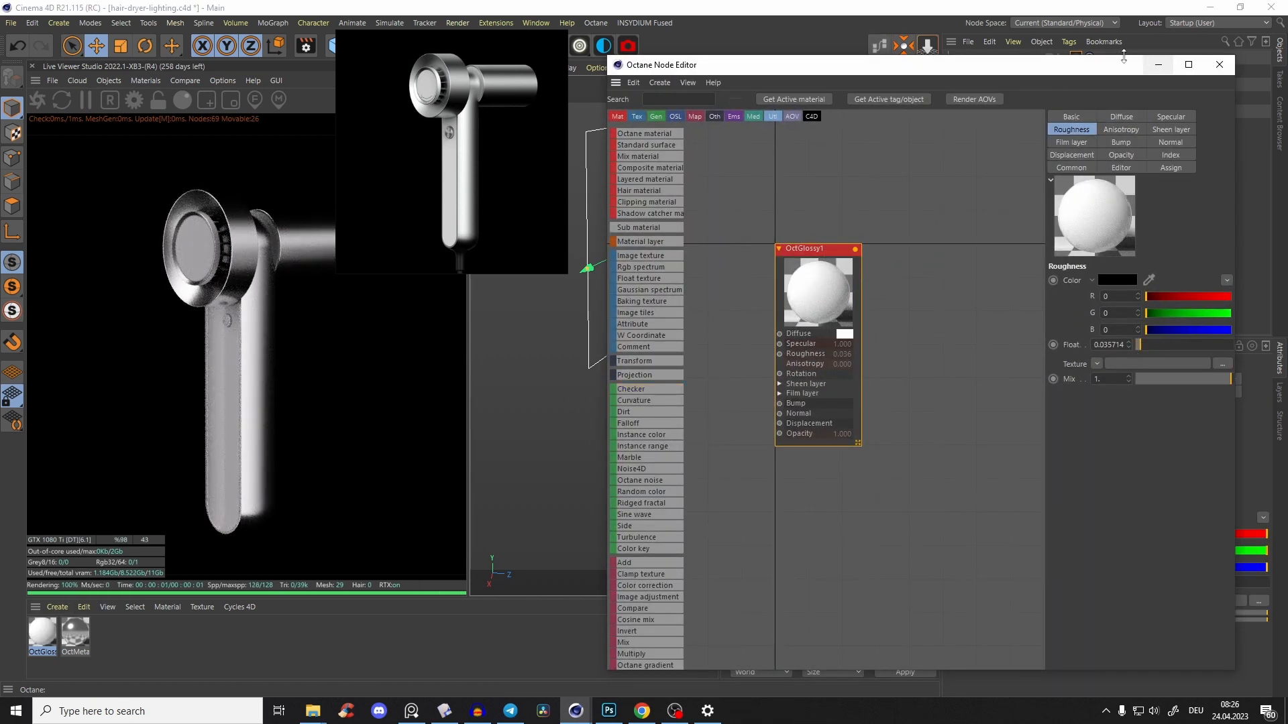
{"action": "left_click", "coordinate": [1219, 64]}
Rotate the third light to a bank of -90° and move it to about X -95, Y 57, Z -335 cm
{"action": "key", "text": "r"}
{"action": "left_click_drag", "start_coordinate": [648, 232], "coordinate": [823, 312], "text": "shift"}
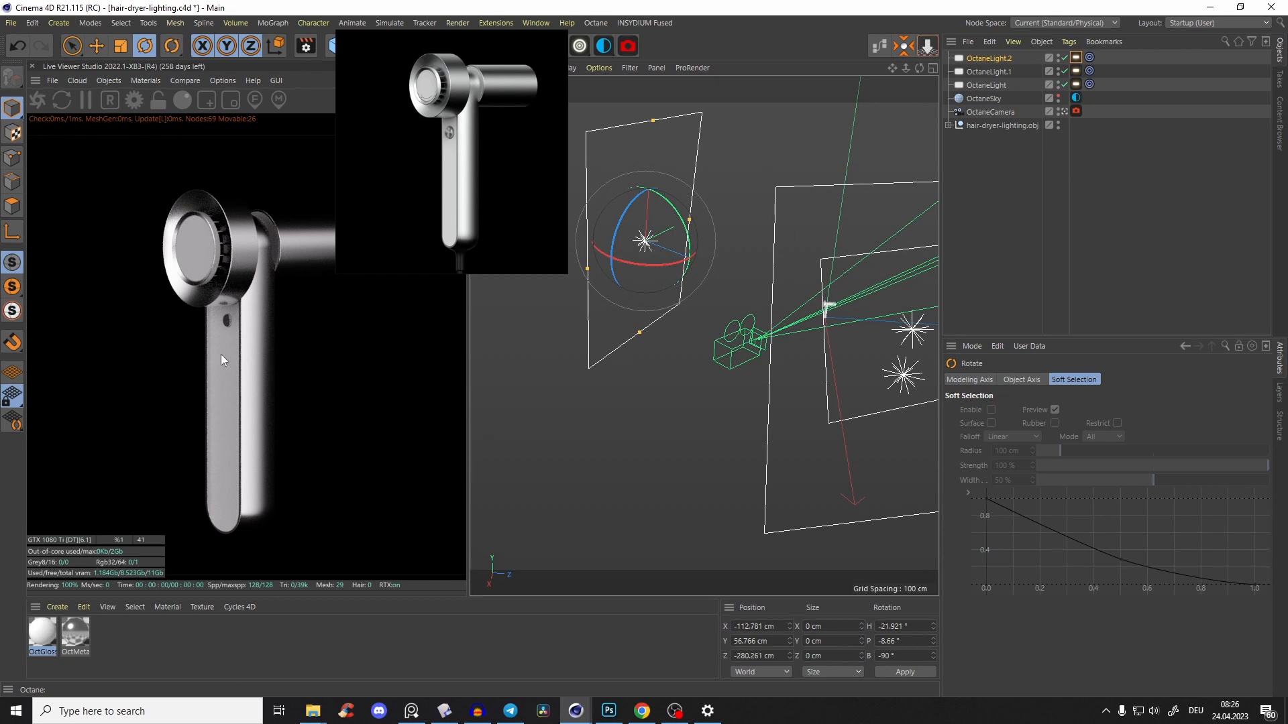
{"action": "key", "text": "e"}
{"action": "left_click_drag", "start_coordinate": [670, 231], "coordinate": [653, 255]}
{"action": "scroll", "coordinate": [659, 235], "scroll_direction": "down", "scroll_amount": 3}
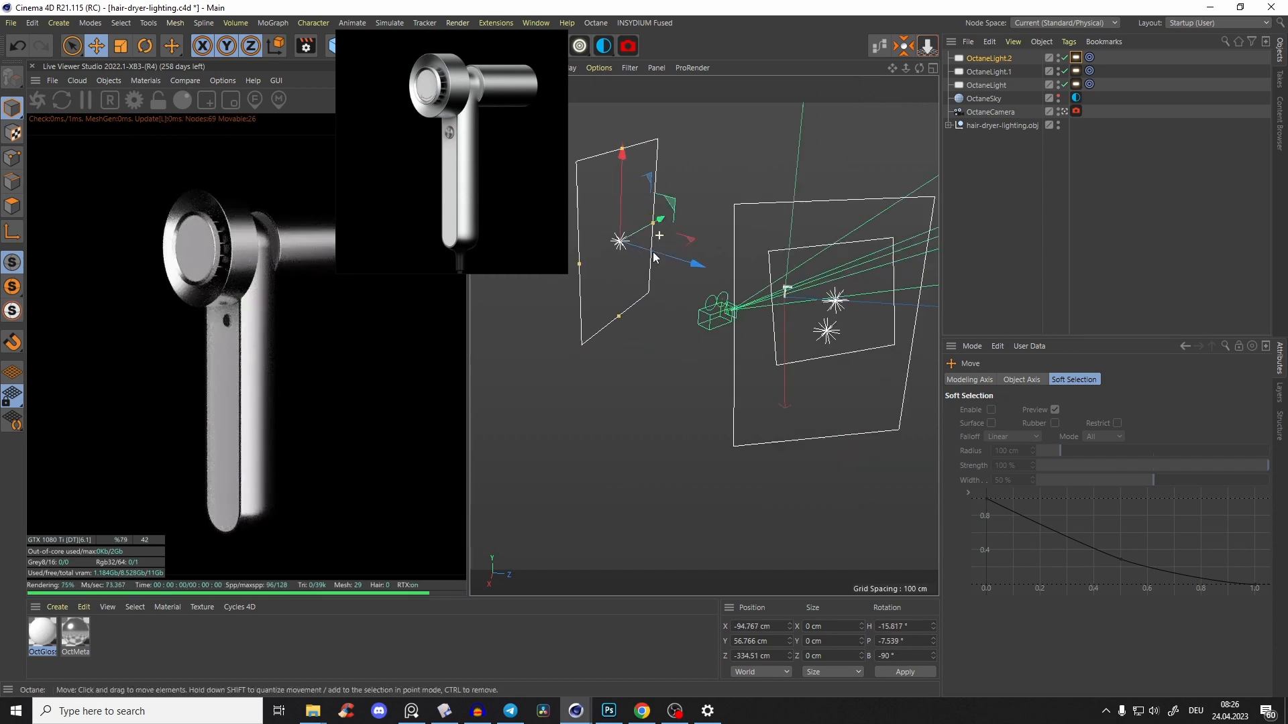
{"action": "scroll", "coordinate": [653, 254], "scroll_direction": "up", "scroll_amount": 2}
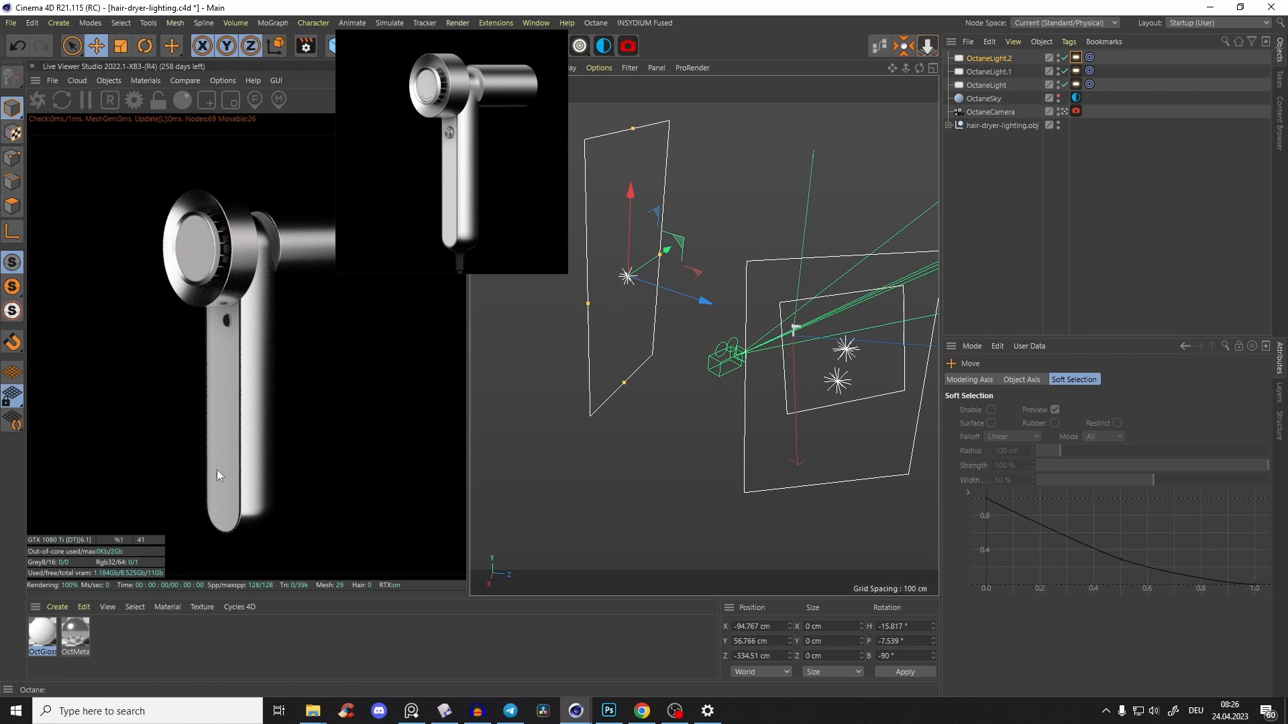
Toggle the third light off and on to compare its effect, and raise it to about Y 78 cm
{"action": "left_click", "coordinate": [1064, 59]}
{"action": "left_click", "coordinate": [1064, 58]}
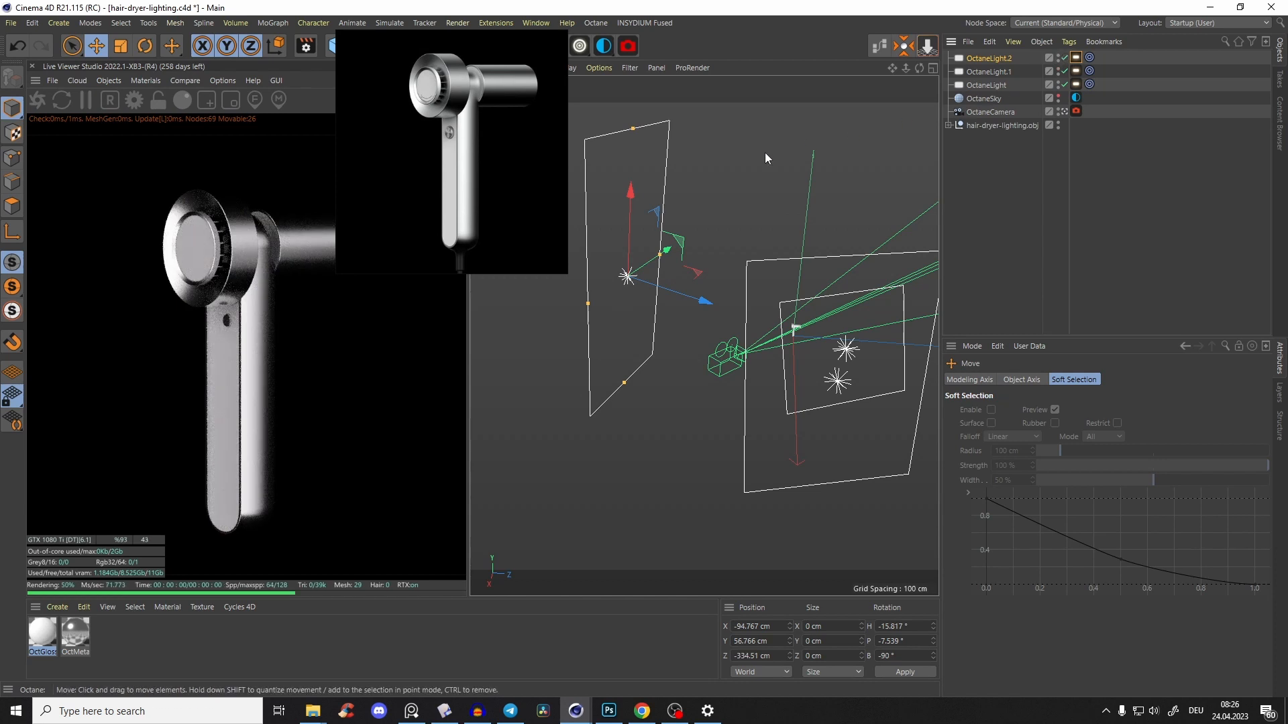
{"action": "mouse_move", "coordinate": [637, 213]}
{"action": "left_mouse_down"}
{"action": "mouse_move", "coordinate": [646, 146]}
{"action": "mouse_move", "coordinate": [625, 213]}
{"action": "left_mouse_up"}
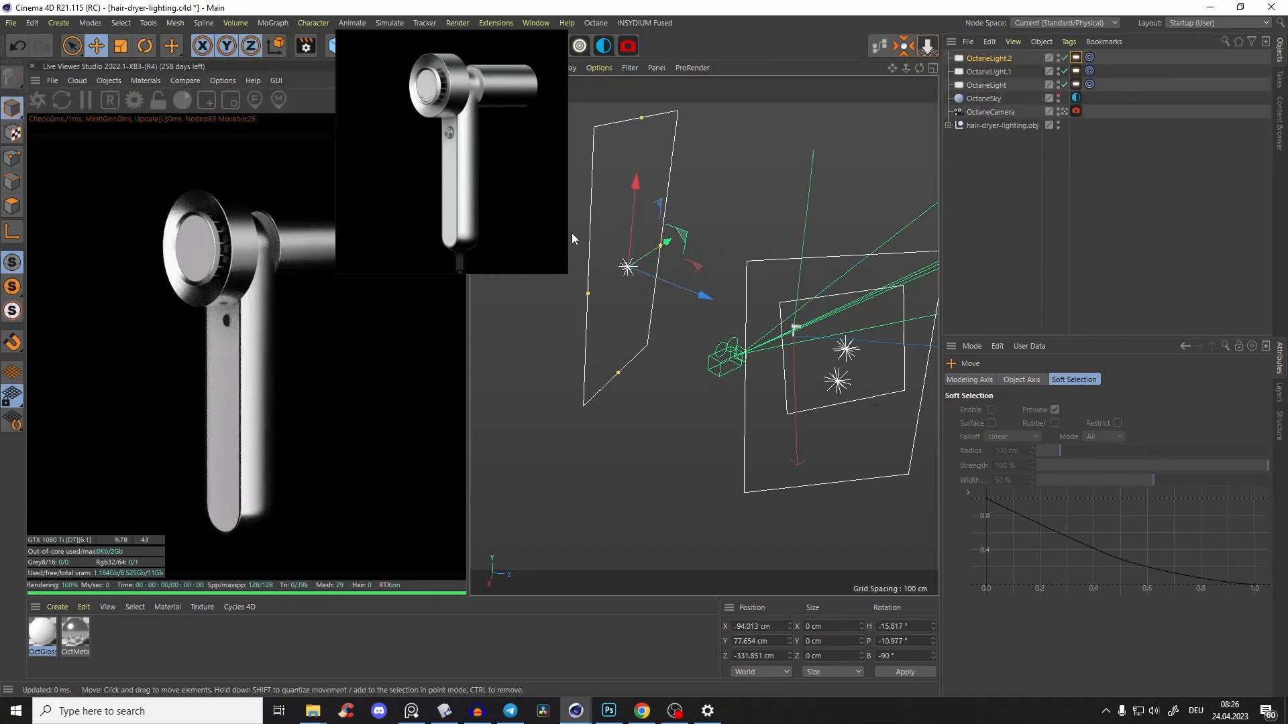
Lower the power of OctaneLight.2 to about 3.12 and set the power of OctaneLight.1 to 3
{"action": "left_click", "coordinate": [1076, 58]}
{"action": "left_click_drag", "start_coordinate": [1180, 419], "coordinate": [1179, 416]}
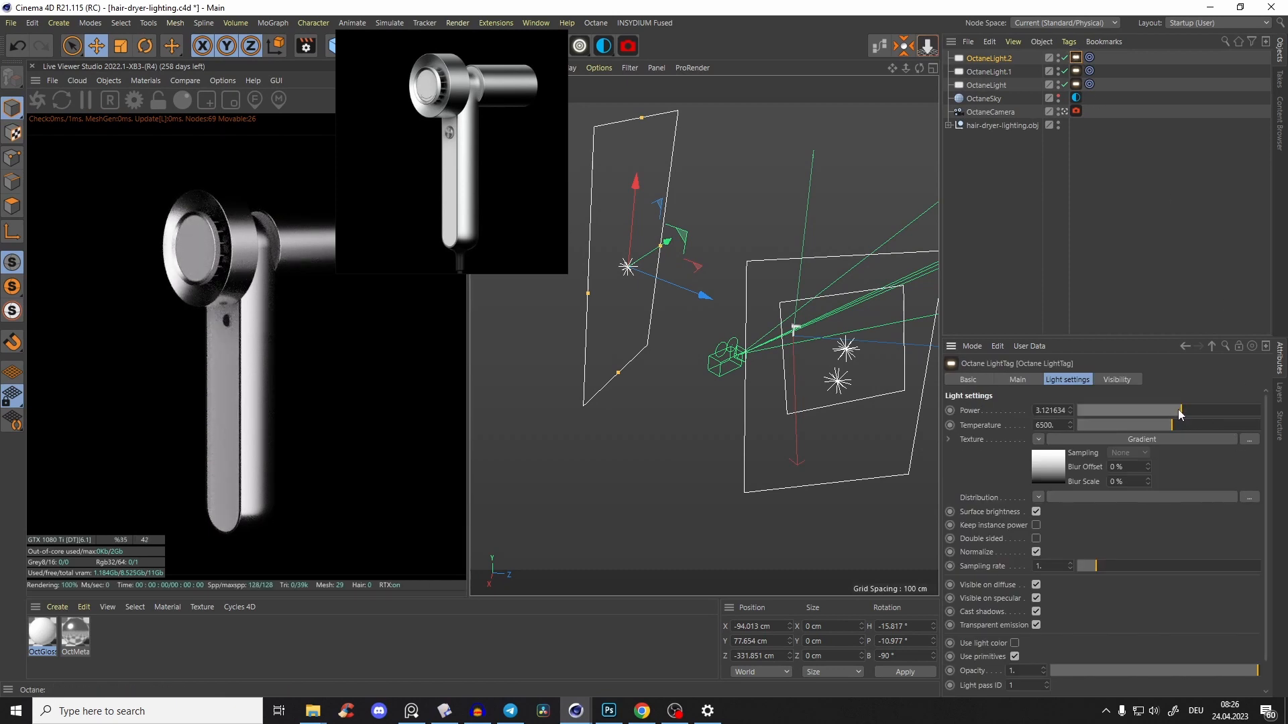
{"action": "left_click", "coordinate": [1075, 71]}
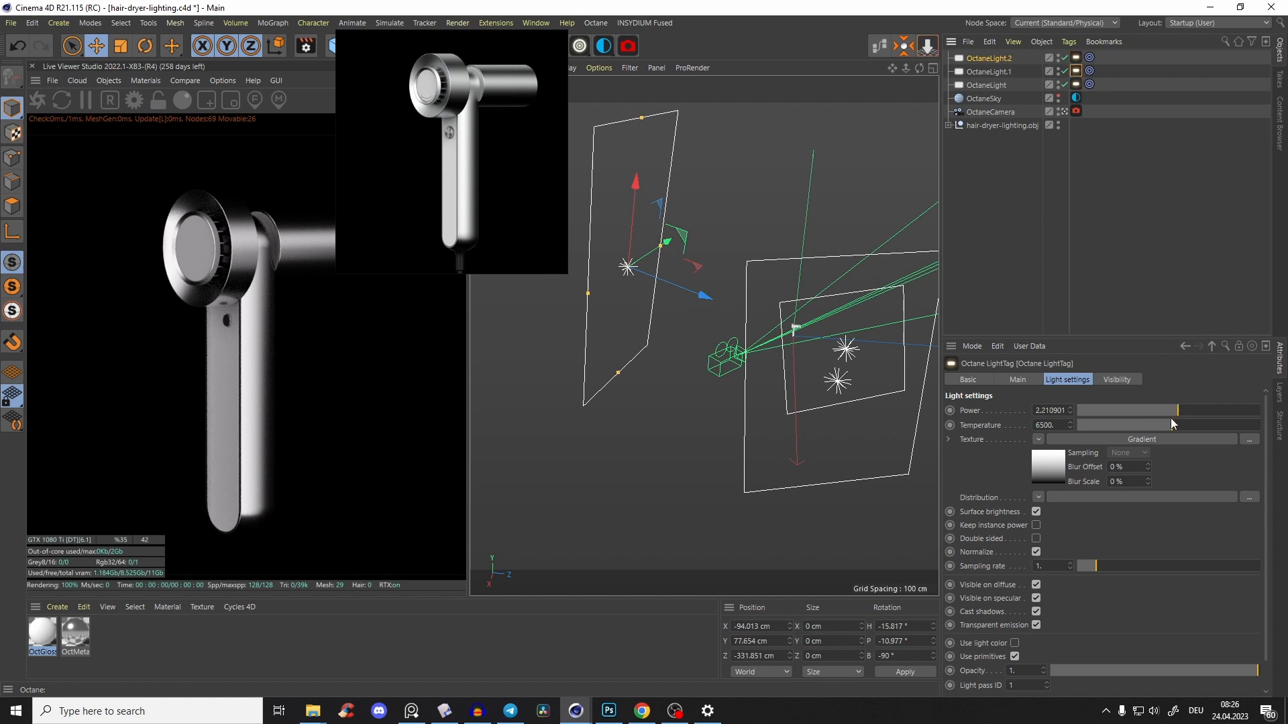
{"action": "double_click", "coordinate": [1049, 411]}
{"action": "type", "text": "3"}
{"action": "key", "text": "Return"}
Set the power of the first light, OctaneLight, to 1
{"action": "left_click", "coordinate": [1075, 84]}
{"action": "double_click", "coordinate": [1049, 410]}
{"action": "type", "text": "1"}
{"action": "key", "text": "Return"}
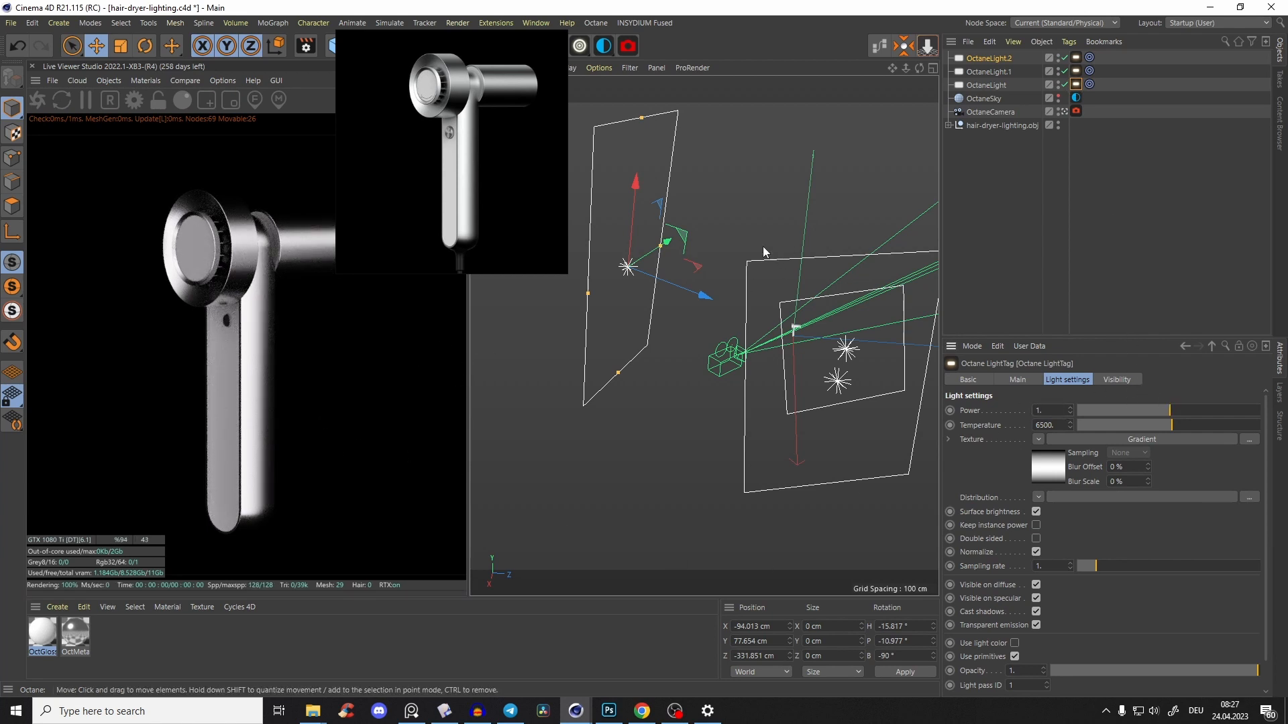
Duplicate OctaneLight.2 and place the copy above the dryer at about X -30, Y 252, Z -105 cm
{"action": "left_click", "coordinate": [754, 278]}
{"action": "middle_click_drag", "start_coordinate": [754, 278], "coordinate": [688, 285], "text": "alt"}
{"action": "left_click", "coordinate": [588, 267]}
{"action": "left_click_drag", "start_coordinate": [621, 231], "coordinate": [715, 56], "text": "ctrl"}
{"action": "left_click_drag", "start_coordinate": [712, 163], "coordinate": [753, 273]}
Turn off the new overhead light and move the floating reference image clear of the dryer's nozzle in the render
{"action": "left_click", "coordinate": [1065, 58]}
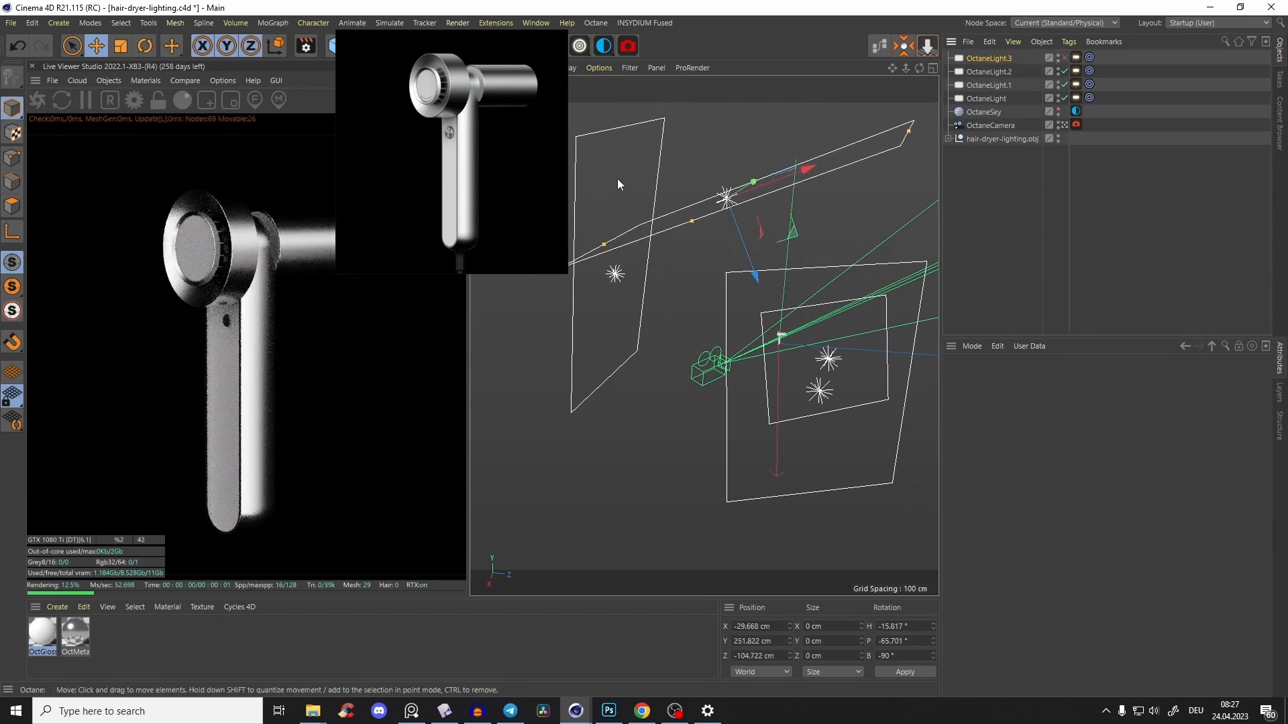
{"action": "right_click_drag", "start_coordinate": [465, 177], "coordinate": [613, 204]}
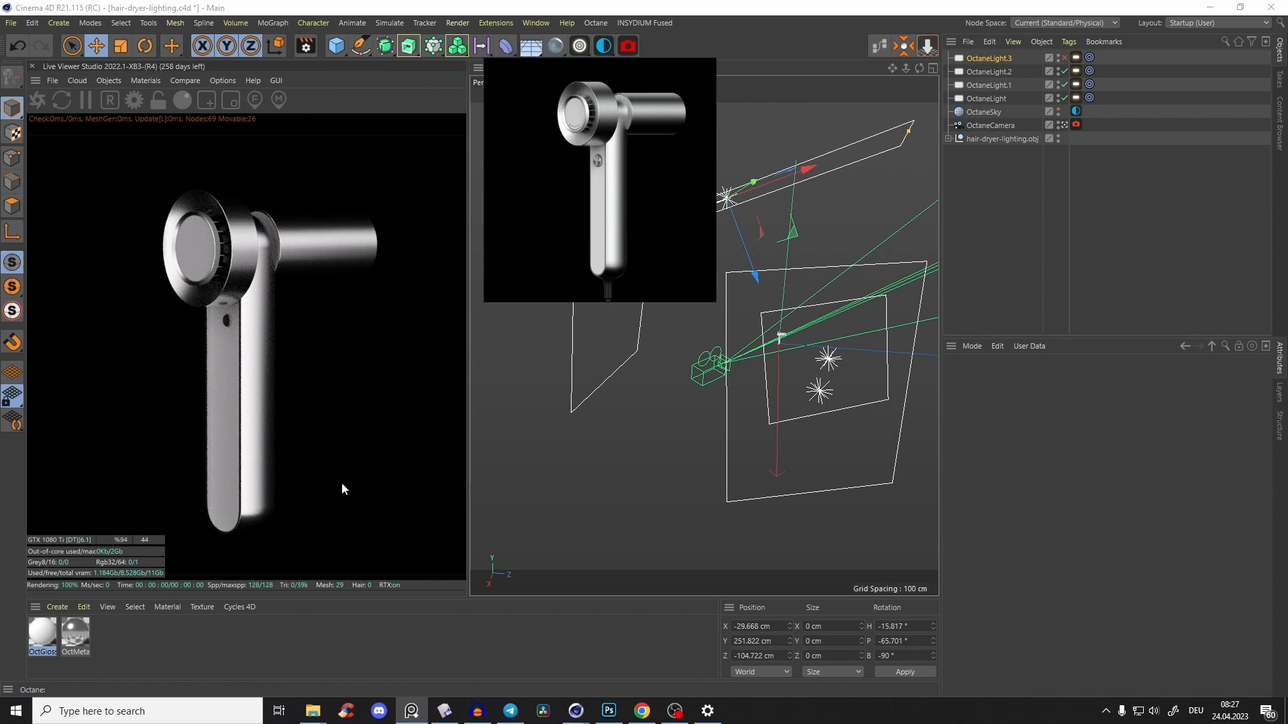
{"action": "right_click_drag", "start_coordinate": [622, 278], "coordinate": [516, 186]}
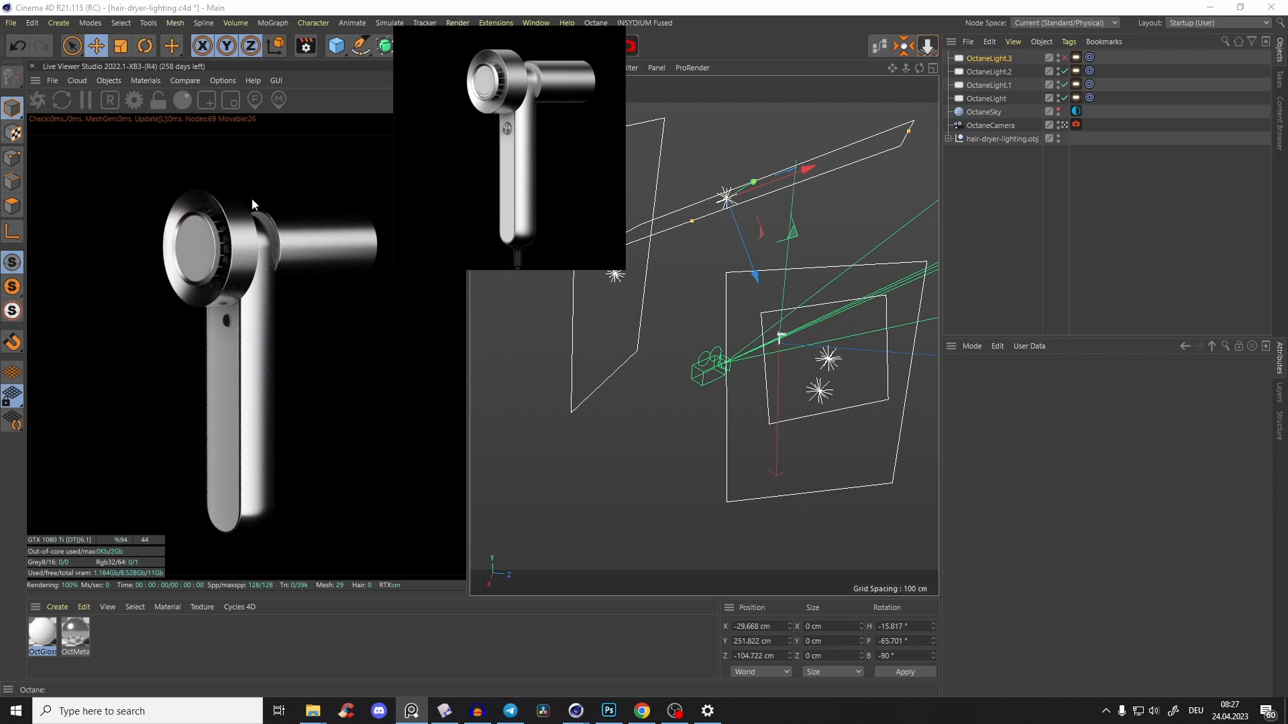
Move the overhead light to about X 0, Y 283, Z -11 cm and turn it back on
{"action": "left_click_drag", "start_coordinate": [752, 245], "coordinate": [742, 258]}
{"action": "middle_click_drag", "start_coordinate": [741, 258], "coordinate": [758, 239], "text": "alt"}
{"action": "left_click_drag", "start_coordinate": [766, 192], "coordinate": [847, 170]}
{"action": "left_click", "coordinate": [1064, 58]}
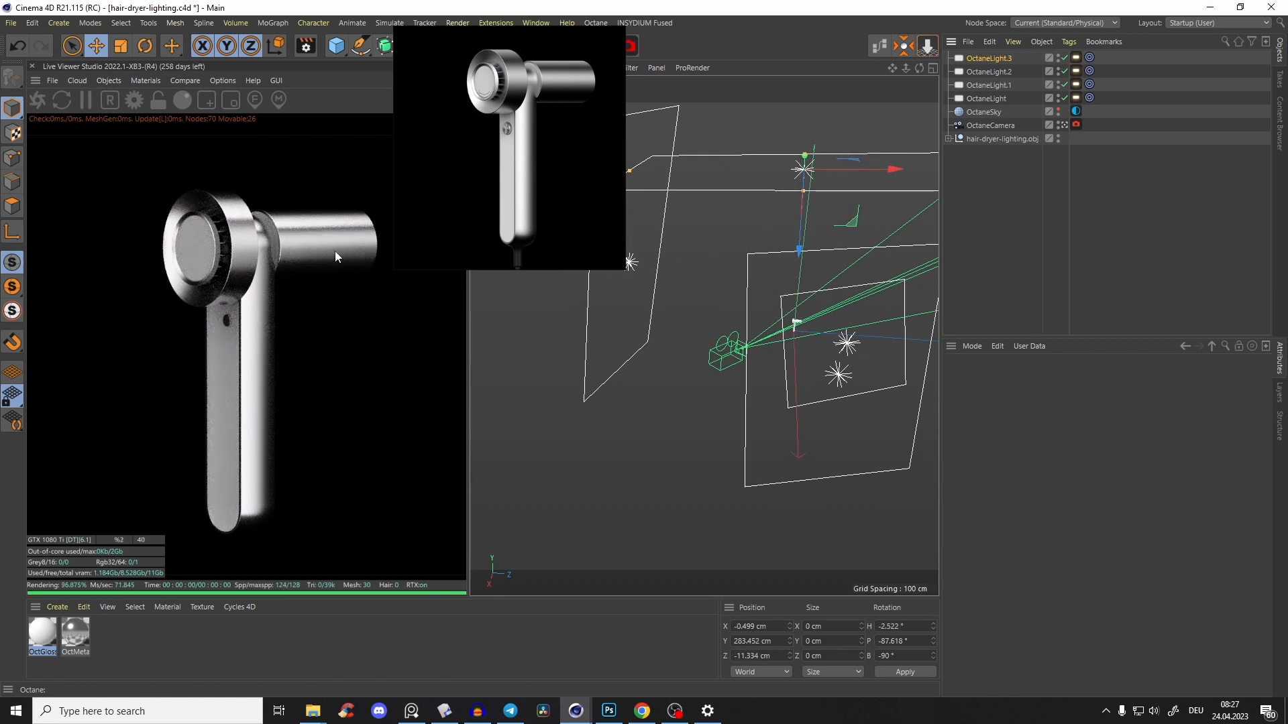
Shift the overhead light sideways behind the dryer to about X -235, Y 220, Z 116 cm
{"action": "middle_click_drag", "start_coordinate": [738, 194], "coordinate": [696, 247], "text": "alt"}
{"action": "left_click_drag", "start_coordinate": [747, 276], "coordinate": [726, 291], "text": "alt"}
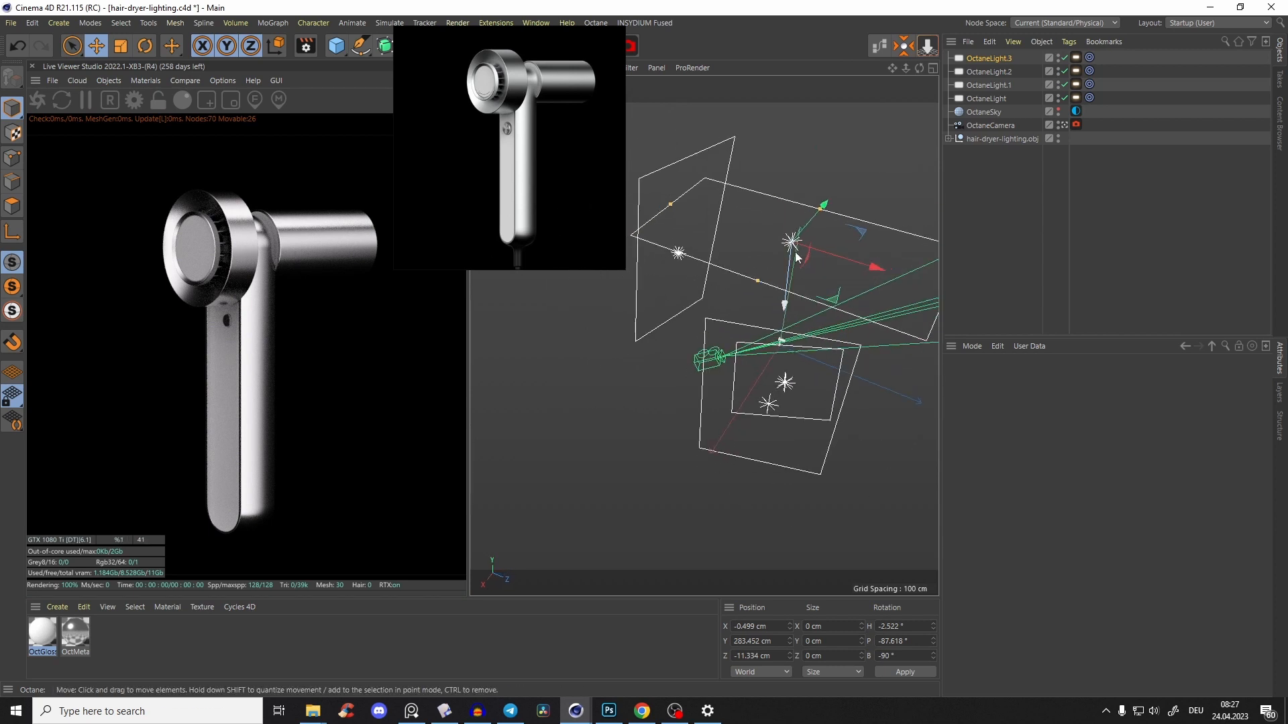
{"action": "mouse_move", "coordinate": [814, 216]}
{"action": "left_mouse_down"}
{"action": "mouse_move", "coordinate": [811, 230]}
{"action": "mouse_move", "coordinate": [811, 198]}
{"action": "left_mouse_up"}
{"action": "mouse_move", "coordinate": [872, 228]}
{"action": "left_mouse_down"}
{"action": "mouse_move", "coordinate": [838, 231]}
{"action": "mouse_move", "coordinate": [892, 225]}
{"action": "mouse_move", "coordinate": [891, 238]}
{"action": "left_mouse_up"}
{"action": "left_click_drag", "start_coordinate": [803, 264], "coordinate": [824, 180], "text": "alt"}
Try inverting the overhead light's gradient texture, and invert it back to its original direction
{"action": "left_click", "coordinate": [1075, 57]}
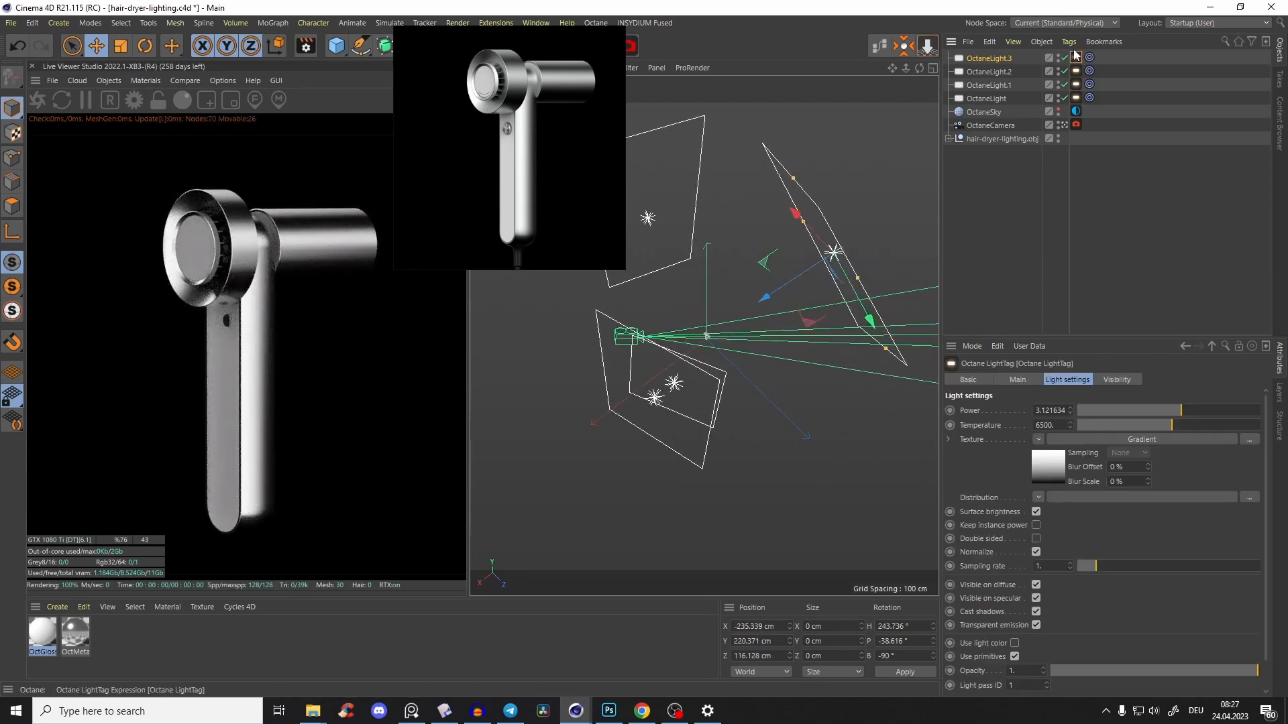
{"action": "left_click", "coordinate": [1048, 465]}
{"action": "right_click", "coordinate": [1096, 499]}
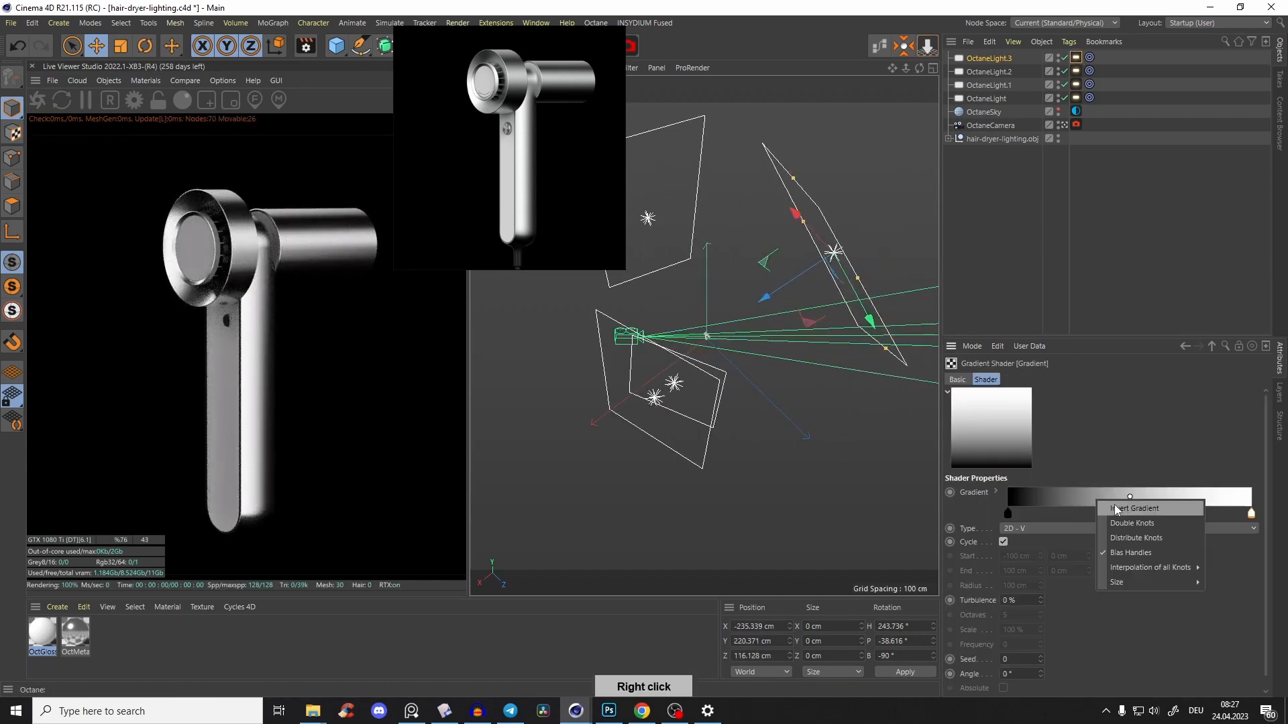
{"action": "left_click", "coordinate": [1120, 511]}
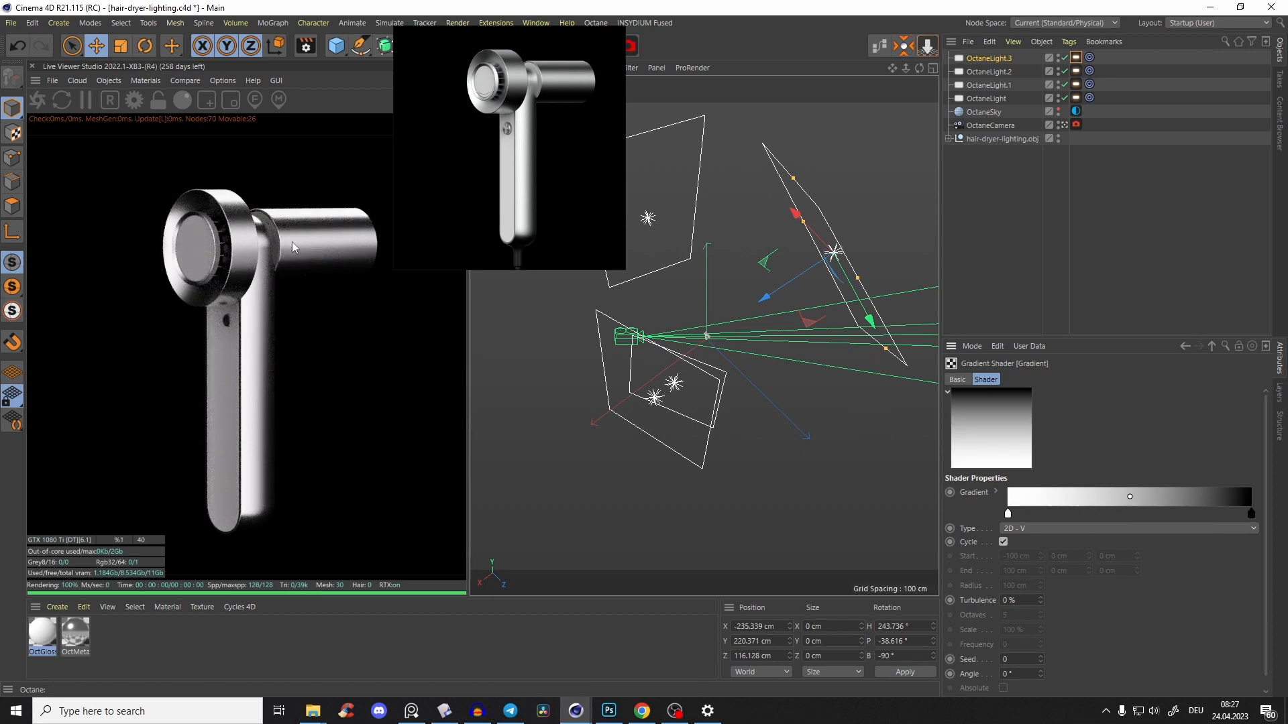
{"action": "right_click", "coordinate": [1064, 502]}
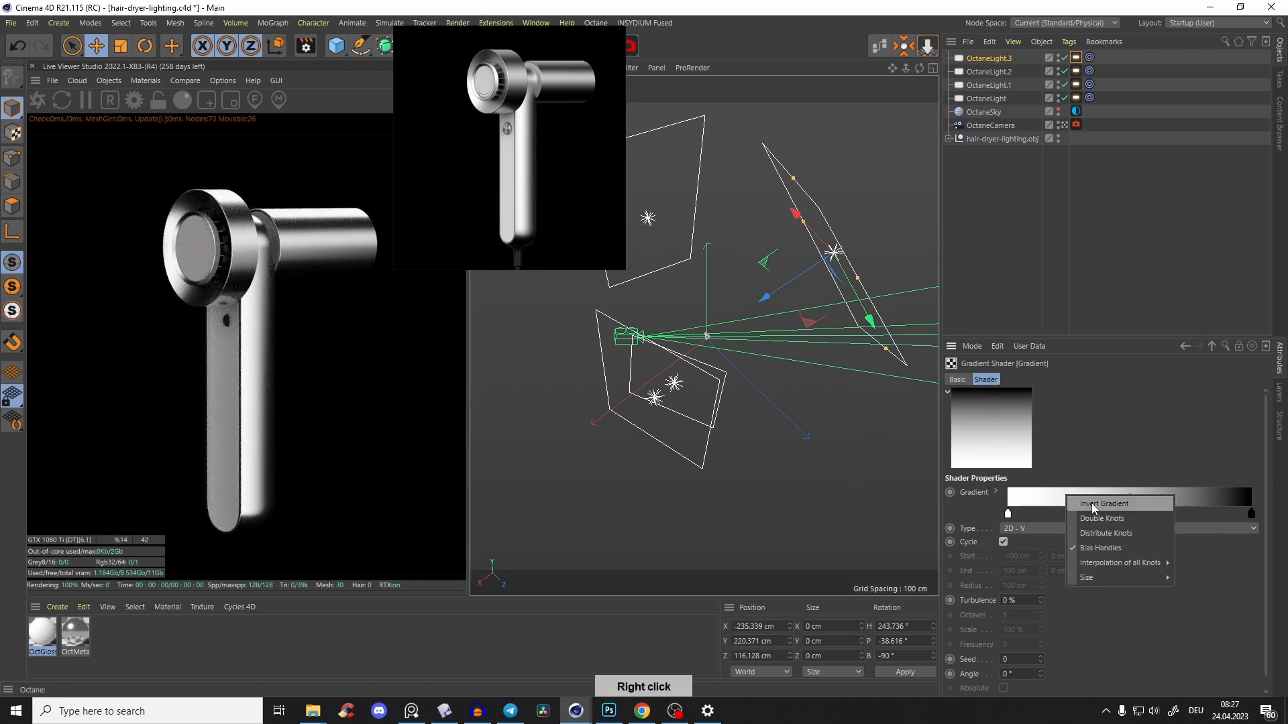
{"action": "right_click", "coordinate": [1098, 505]}
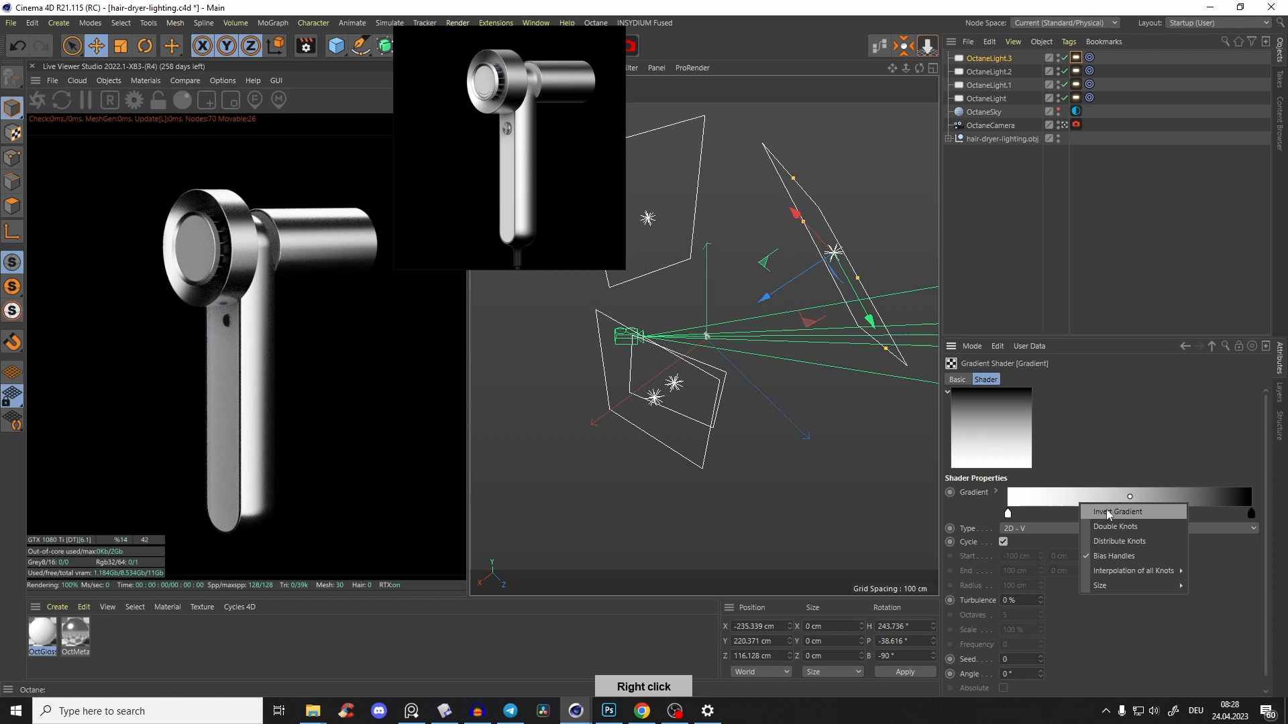
{"action": "left_click", "coordinate": [1108, 510]}
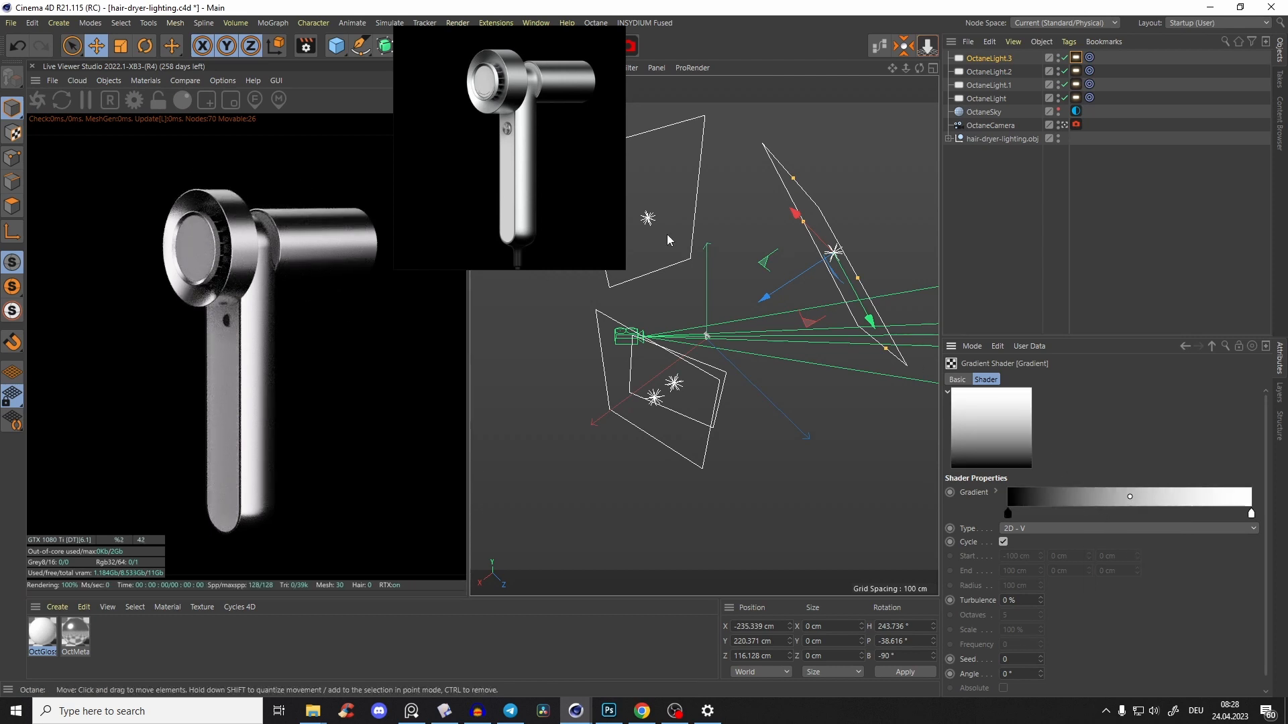
Reposition the overhead light around the dryer, settling it at about X -251, Y 250, Z 124 cm
{"action": "left_click_drag", "start_coordinate": [834, 257], "coordinate": [804, 209], "text": "alt"}
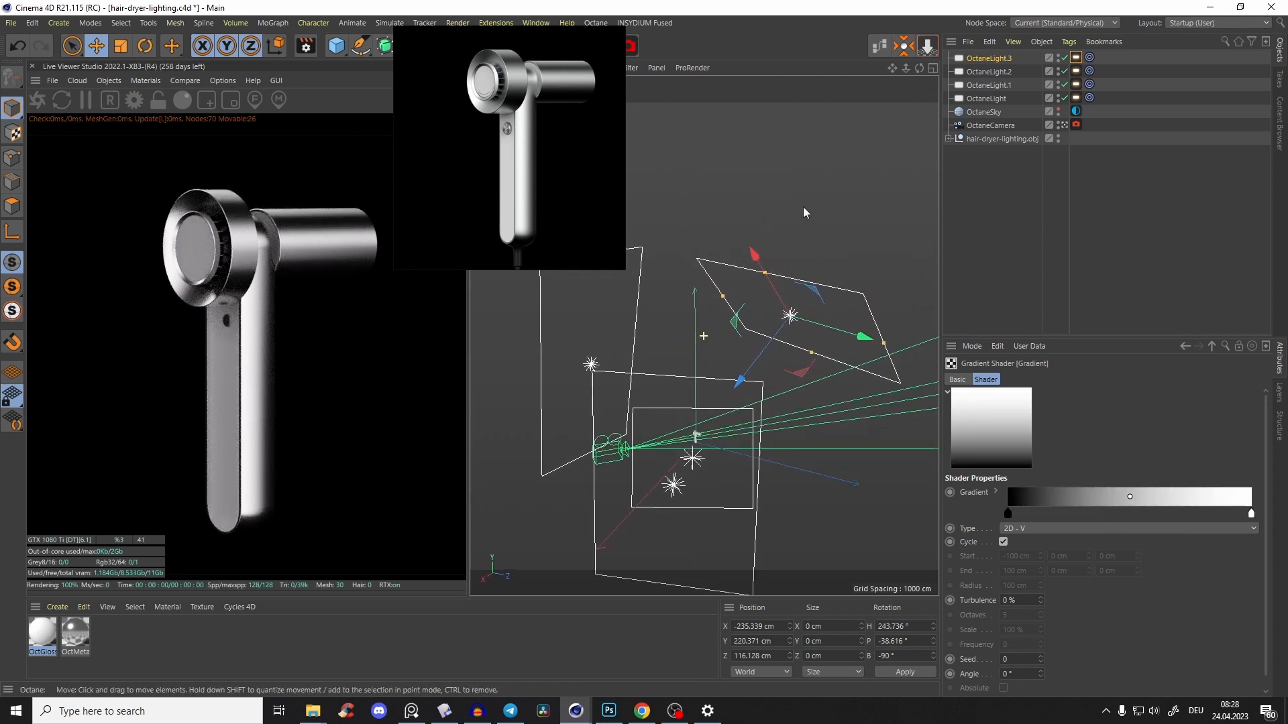
{"action": "left_click_drag", "start_coordinate": [757, 253], "coordinate": [786, 232]}
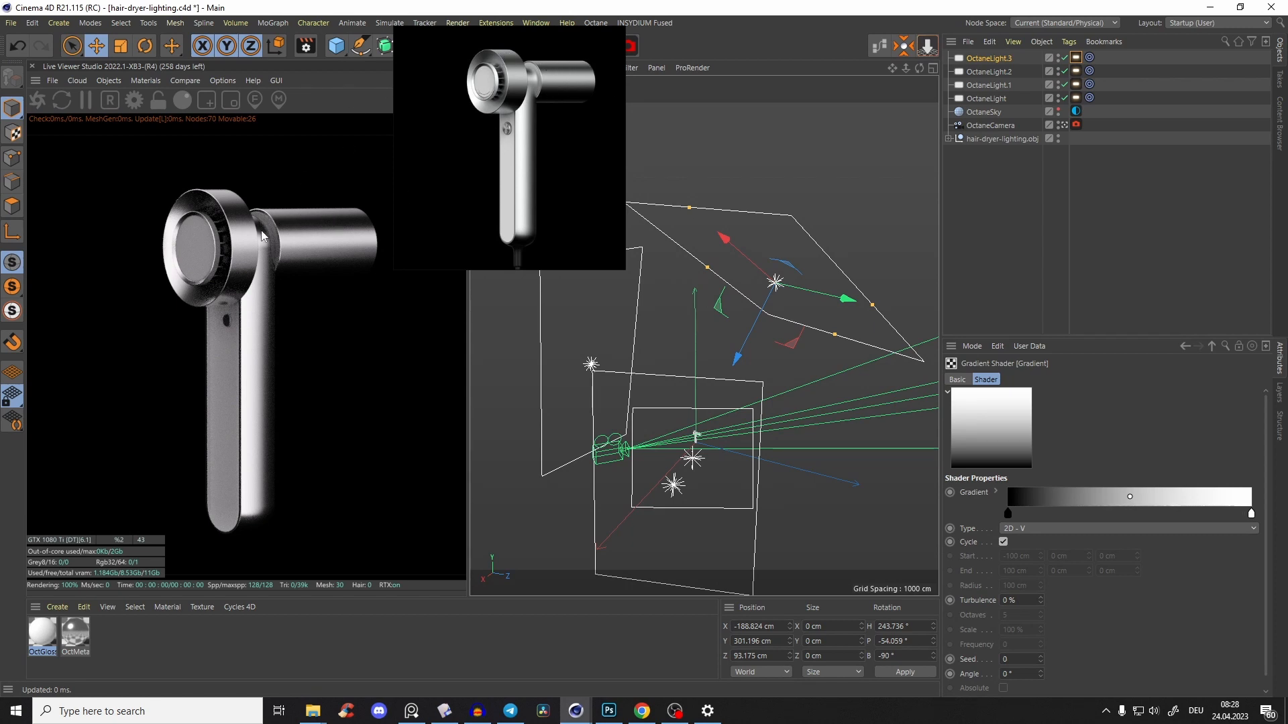
{"action": "scroll", "coordinate": [741, 365], "scroll_direction": "down", "scroll_amount": 4}
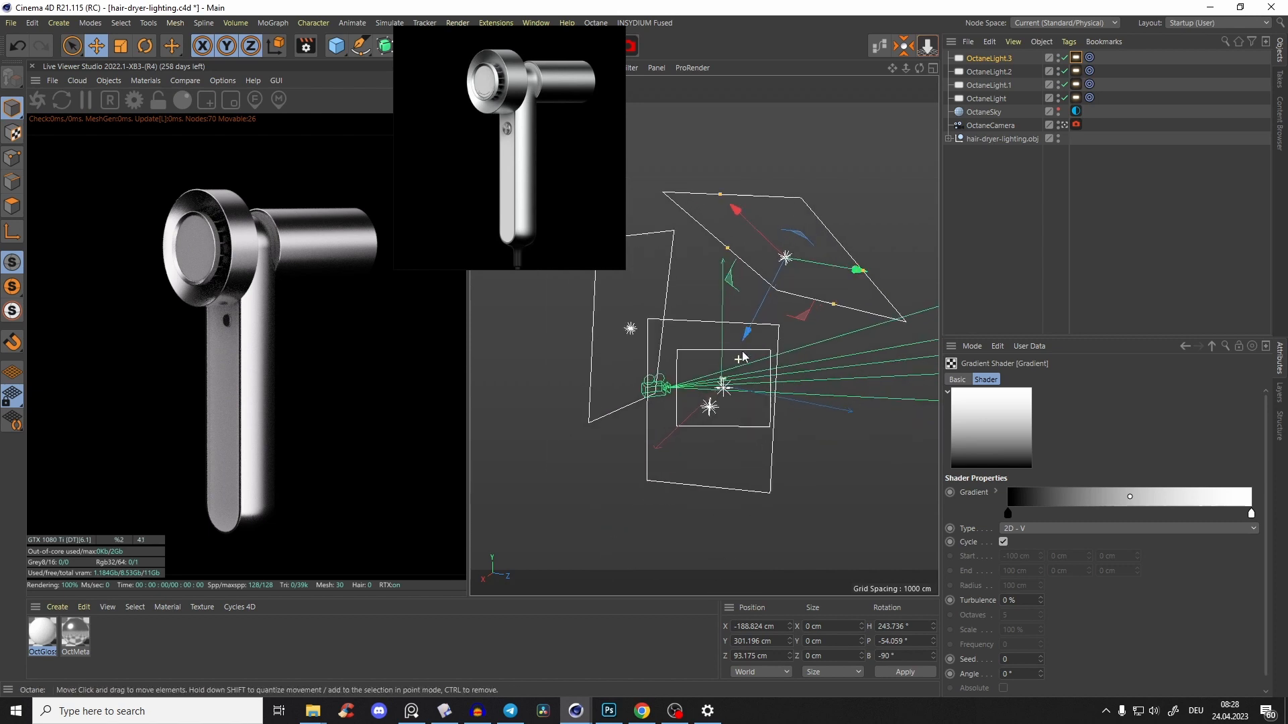
{"action": "scroll", "coordinate": [738, 368], "scroll_direction": "up", "scroll_amount": 3}
{"action": "left_click_drag", "start_coordinate": [724, 285], "coordinate": [736, 240], "text": "alt"}
{"action": "mouse_move", "coordinate": [675, 187]}
{"action": "left_mouse_down"}
{"action": "mouse_move", "coordinate": [704, 222]}
{"action": "mouse_move", "coordinate": [696, 197]}
{"action": "left_mouse_up"}
{"action": "left_click_drag", "start_coordinate": [805, 265], "coordinate": [840, 223], "text": "alt"}
{"action": "mouse_move", "coordinate": [758, 209]}
{"action": "left_mouse_down"}
{"action": "mouse_move", "coordinate": [735, 180]}
{"action": "mouse_move", "coordinate": [769, 228]}
{"action": "mouse_move", "coordinate": [773, 208]}
{"action": "left_mouse_up"}
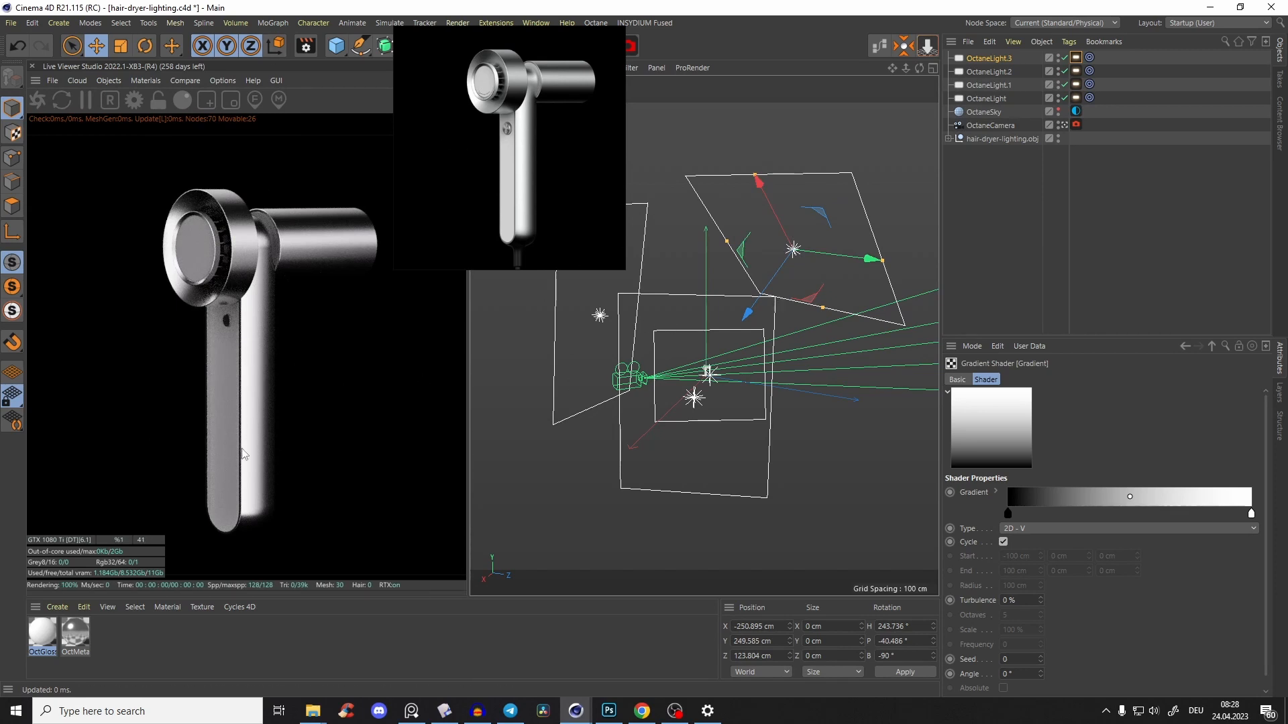
{"action": "scroll", "coordinate": [744, 270], "scroll_direction": "down", "scroll_amount": 2}
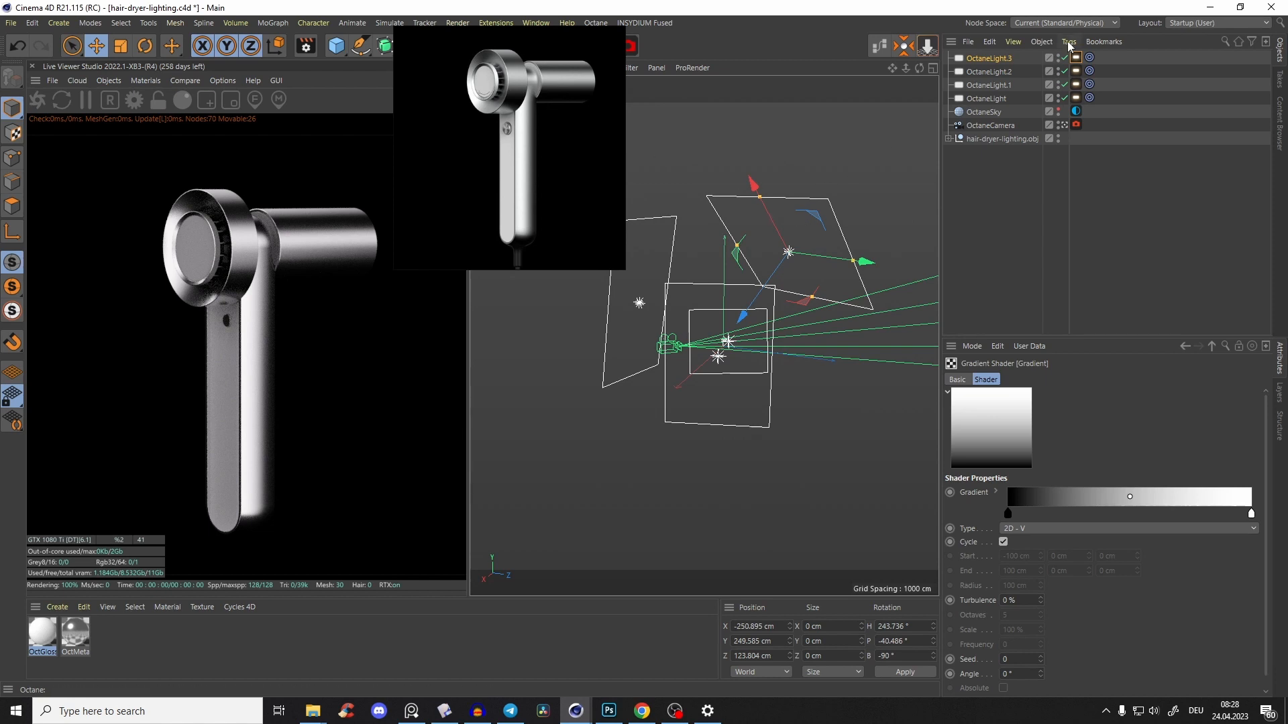
Place an isolated copy of the overhead light low beside the dryer at about X -528, Y -213, Z 261 cm
{"action": "left_click_drag", "start_coordinate": [975, 58], "coordinate": [984, 51], "text": "ctrl"}
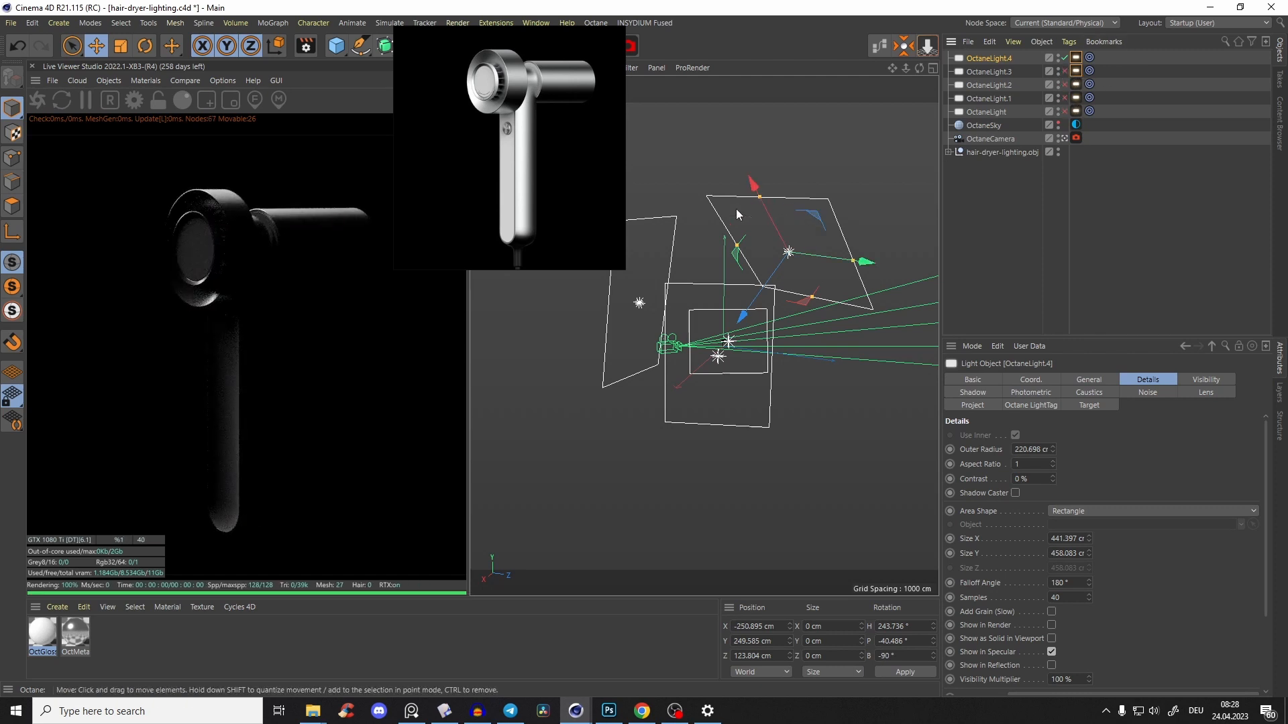
{"action": "left_click_drag", "start_coordinate": [775, 231], "coordinate": [827, 328]}
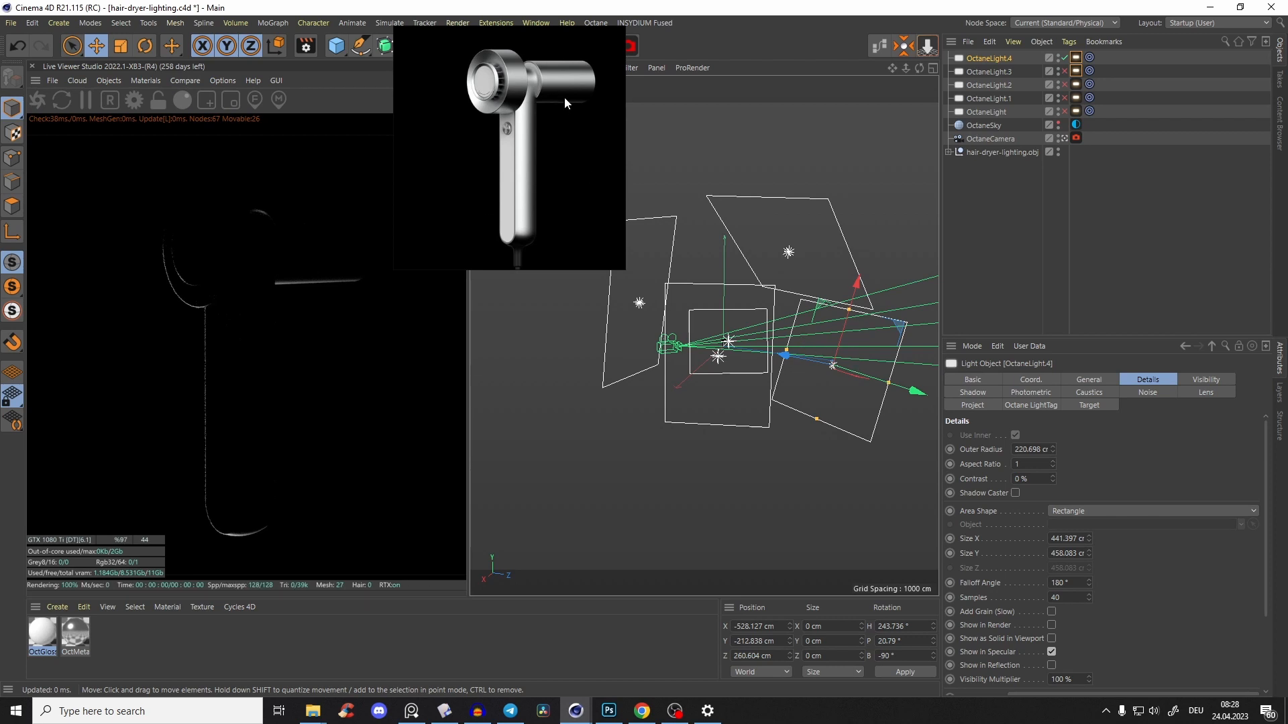
Adjust the low light to about 397 × 874 cm at X -811, Y -428, Z 352 cm, and turn the other lights back on
{"action": "left_click_drag", "start_coordinate": [848, 309], "coordinate": [840, 341]}
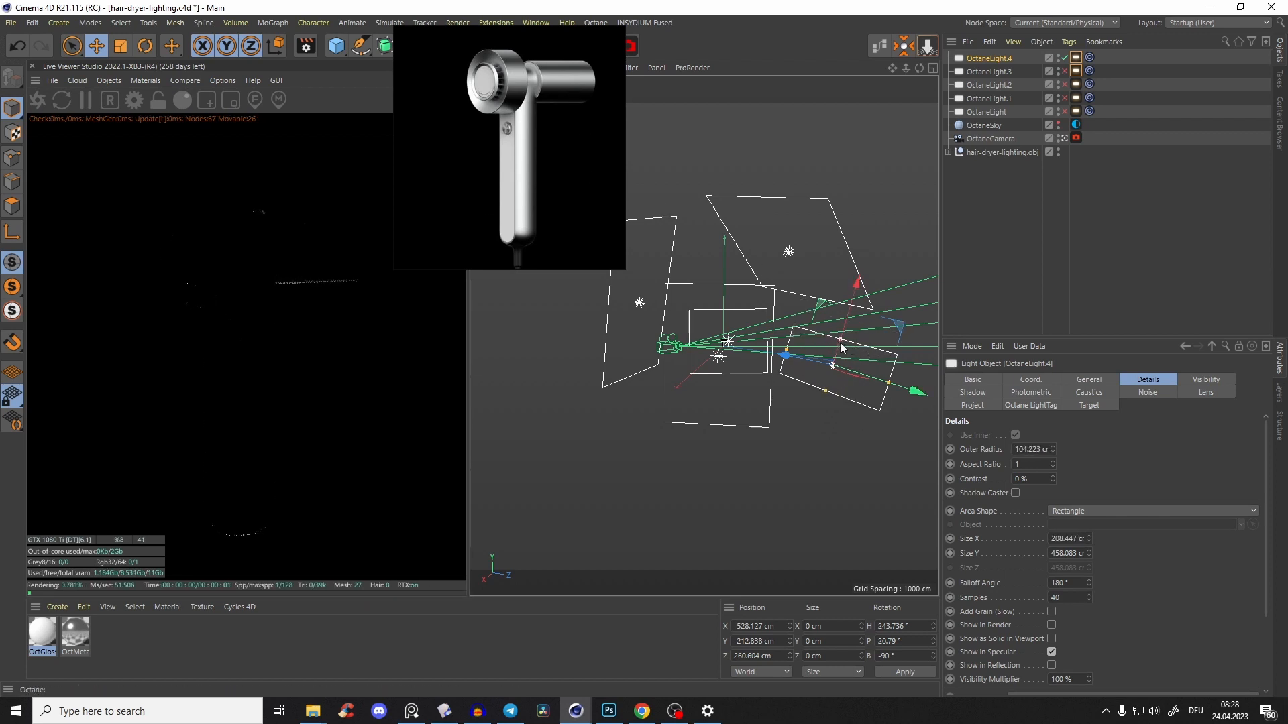
{"action": "left_click_drag", "start_coordinate": [805, 363], "coordinate": [749, 227], "text": "alt"}
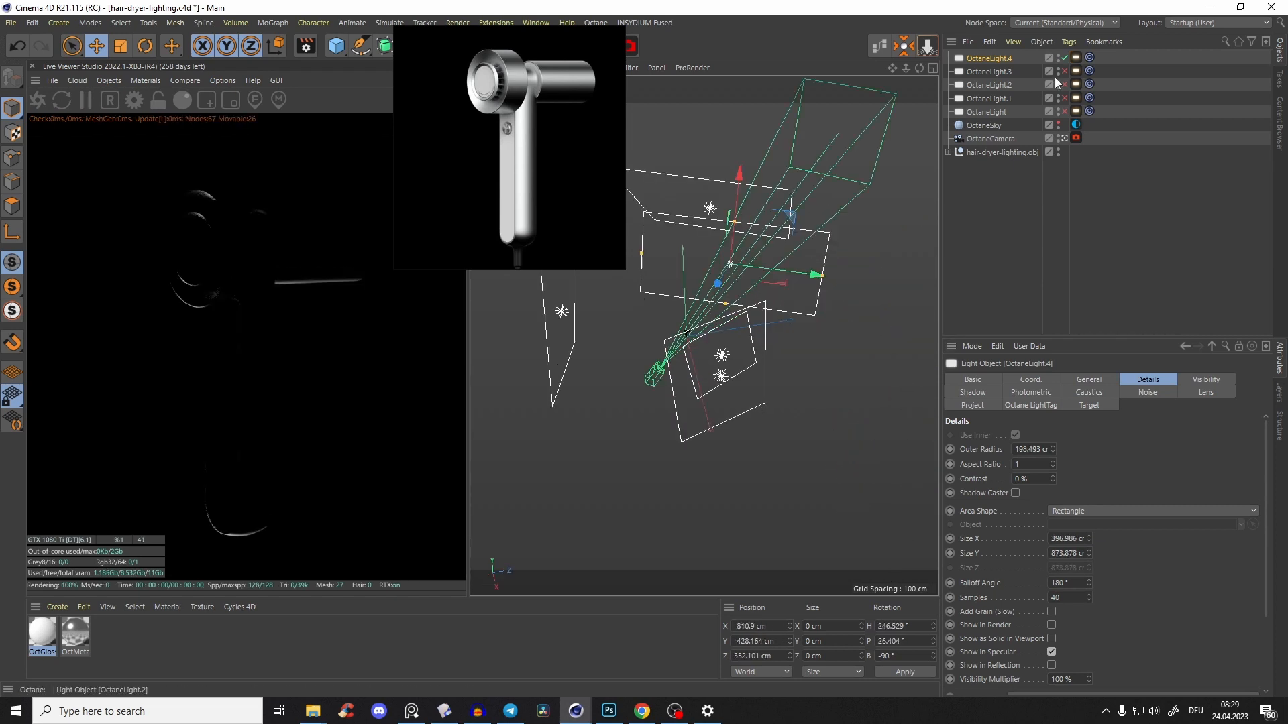
{"action": "left_click_drag", "start_coordinate": [1065, 73], "coordinate": [1064, 113]}
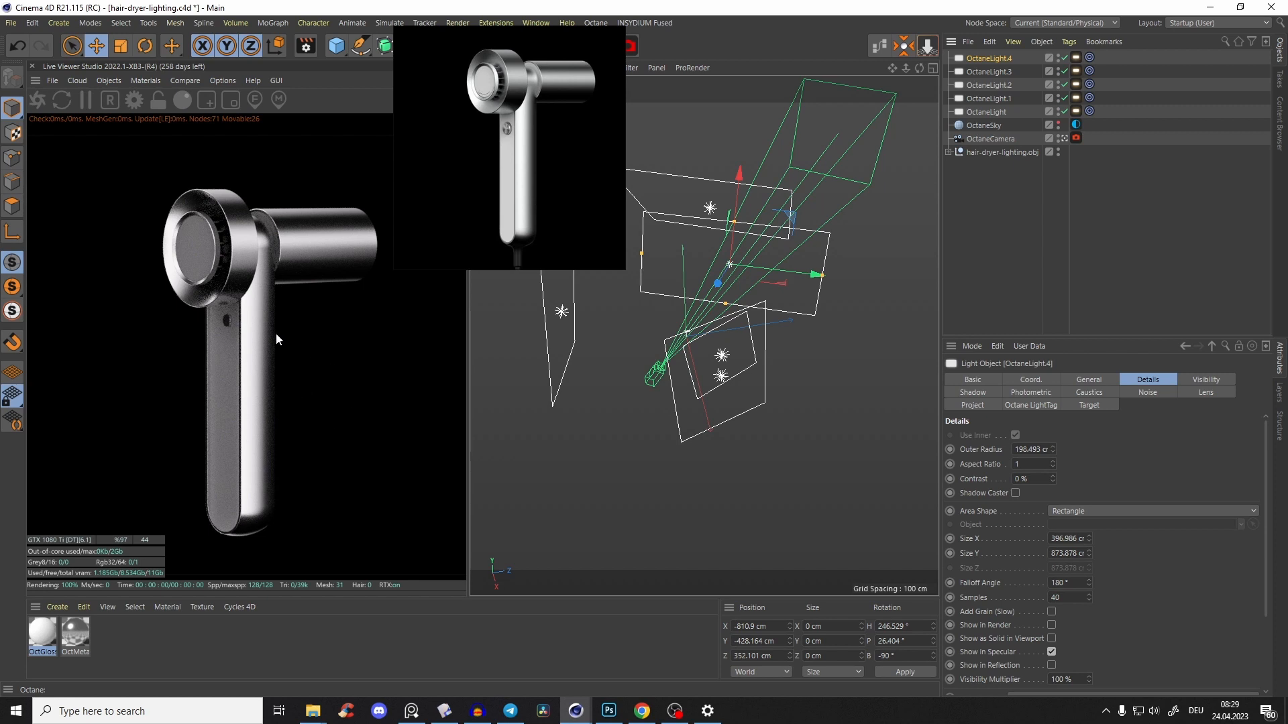
Duplicate the low light to about X -697, Y -428, Z 614 cm and turn off all the other lights
{"action": "left_click_drag", "start_coordinate": [769, 269], "coordinate": [830, 276], "text": "ctrl"}
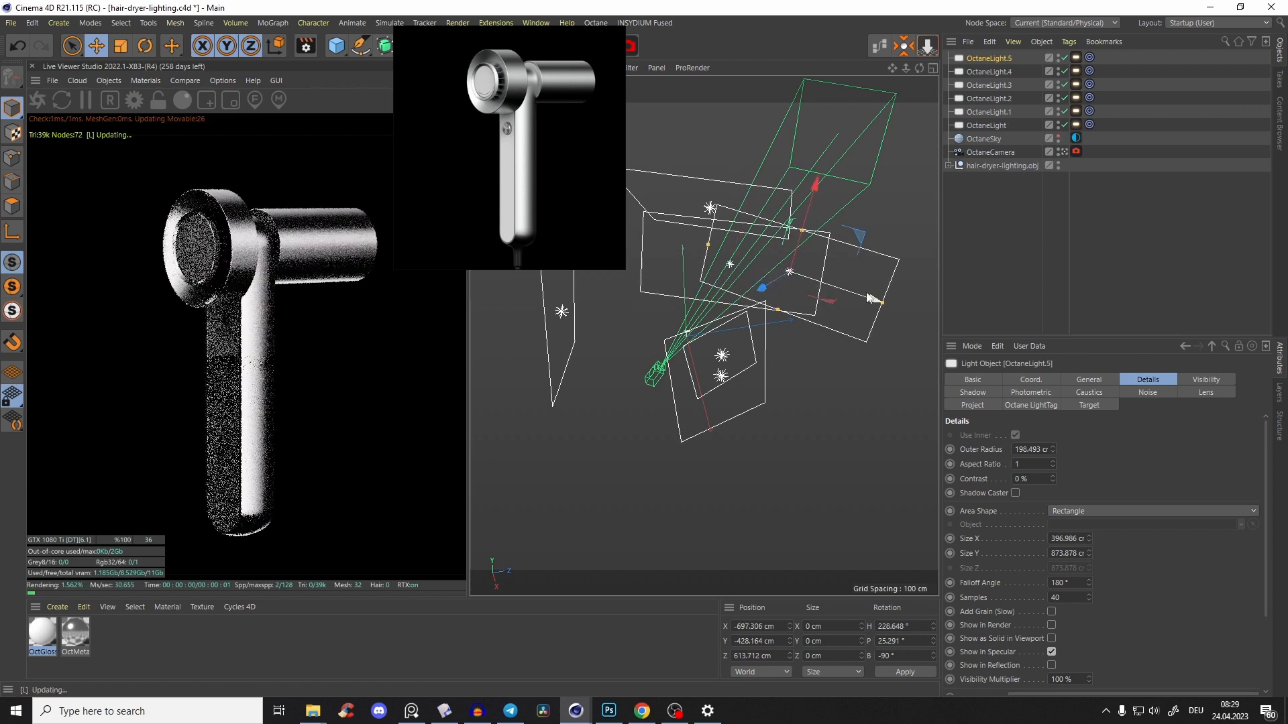
{"action": "left_click_drag", "start_coordinate": [1063, 74], "coordinate": [1064, 126]}
Move the newest light to about X -261, Y 71, Z 697 cm and reshape it into a tall strip of about 1106 × 177 cm
{"action": "left_click_drag", "start_coordinate": [801, 230], "coordinate": [826, 147]}
{"action": "left_click_drag", "start_coordinate": [708, 244], "coordinate": [773, 266]}
{"action": "left_click_drag", "start_coordinate": [849, 301], "coordinate": [903, 319]}
{"action": "left_click_drag", "start_coordinate": [820, 299], "coordinate": [786, 305]}
{"action": "left_click_drag", "start_coordinate": [848, 212], "coordinate": [907, 131]}
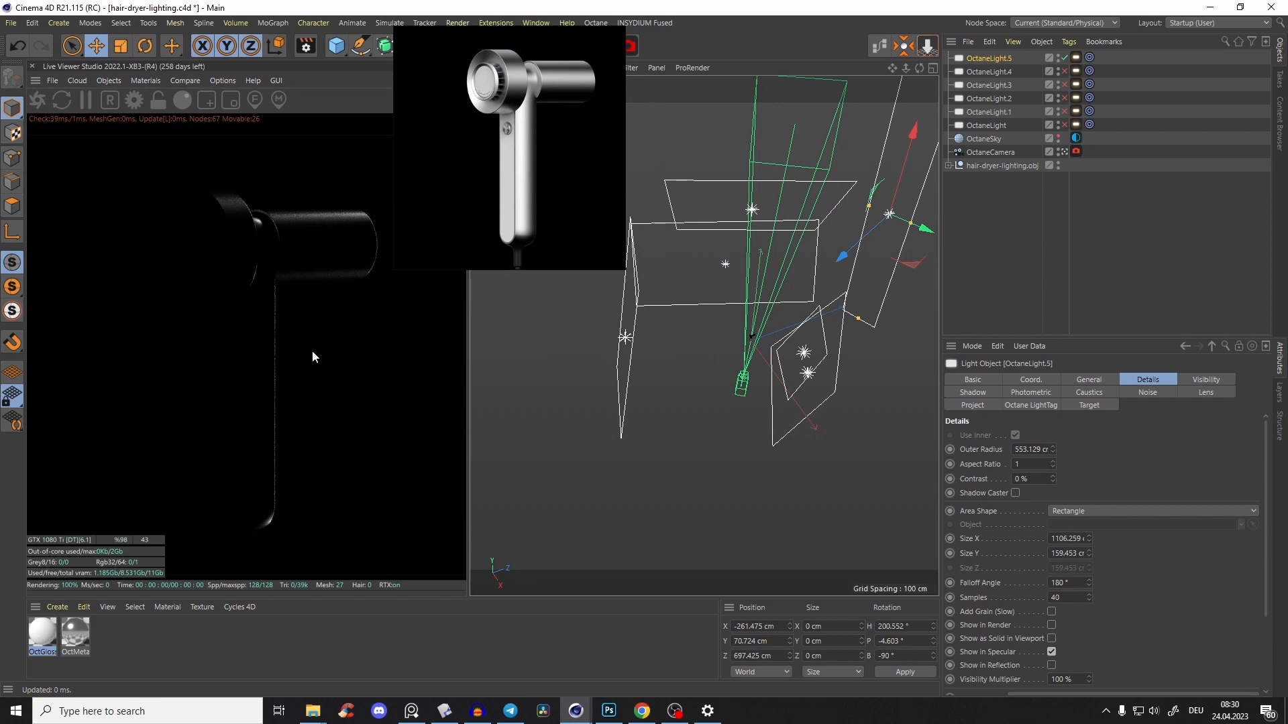
{"action": "left_click_drag", "start_coordinate": [902, 226], "coordinate": [910, 231]}
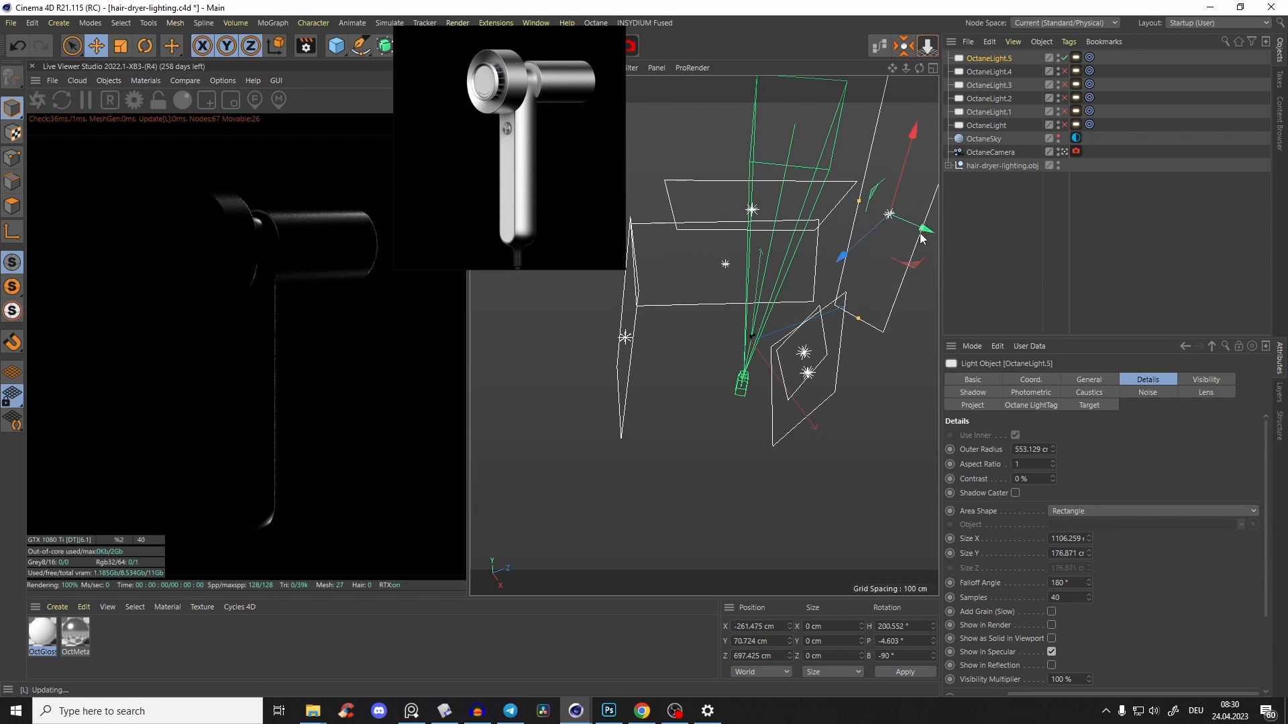
Try inverting the gradient texture of the newest strip light and switch it back to its original direction
{"action": "left_click", "coordinate": [1074, 58]}
{"action": "left_click", "coordinate": [1056, 473]}
{"action": "right_click", "coordinate": [1066, 497]}
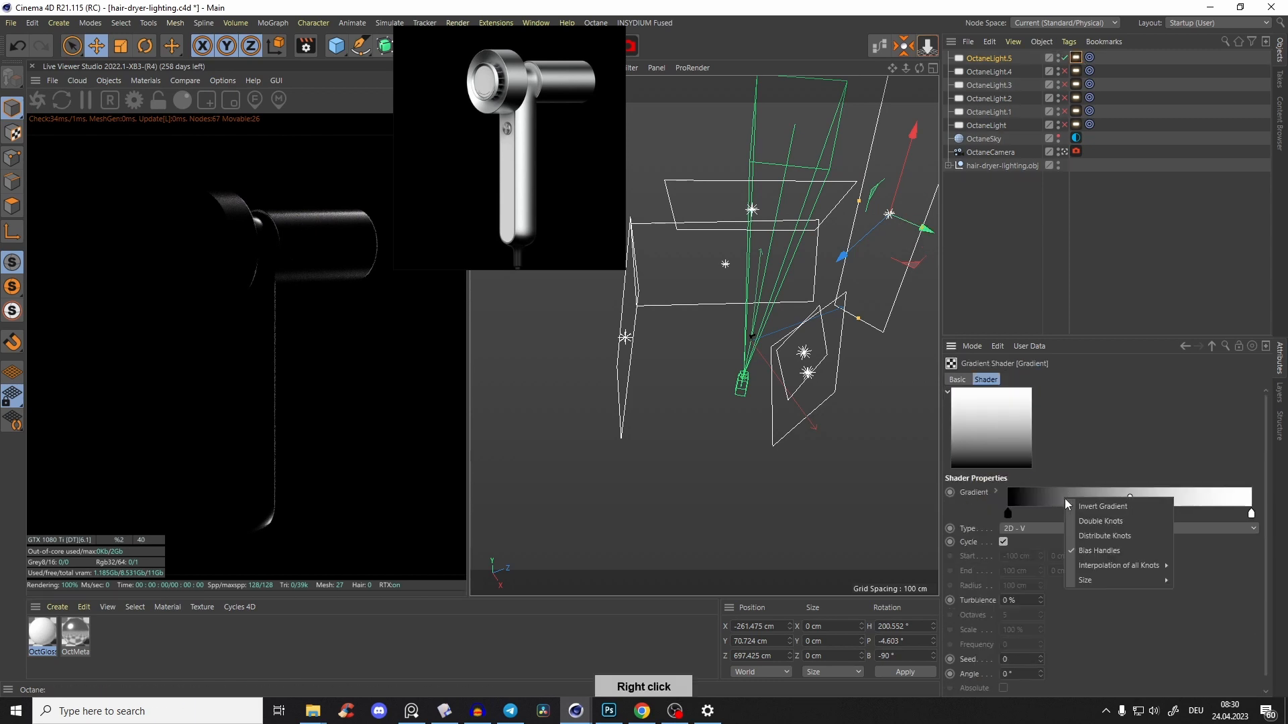
{"action": "left_click", "coordinate": [1087, 511]}
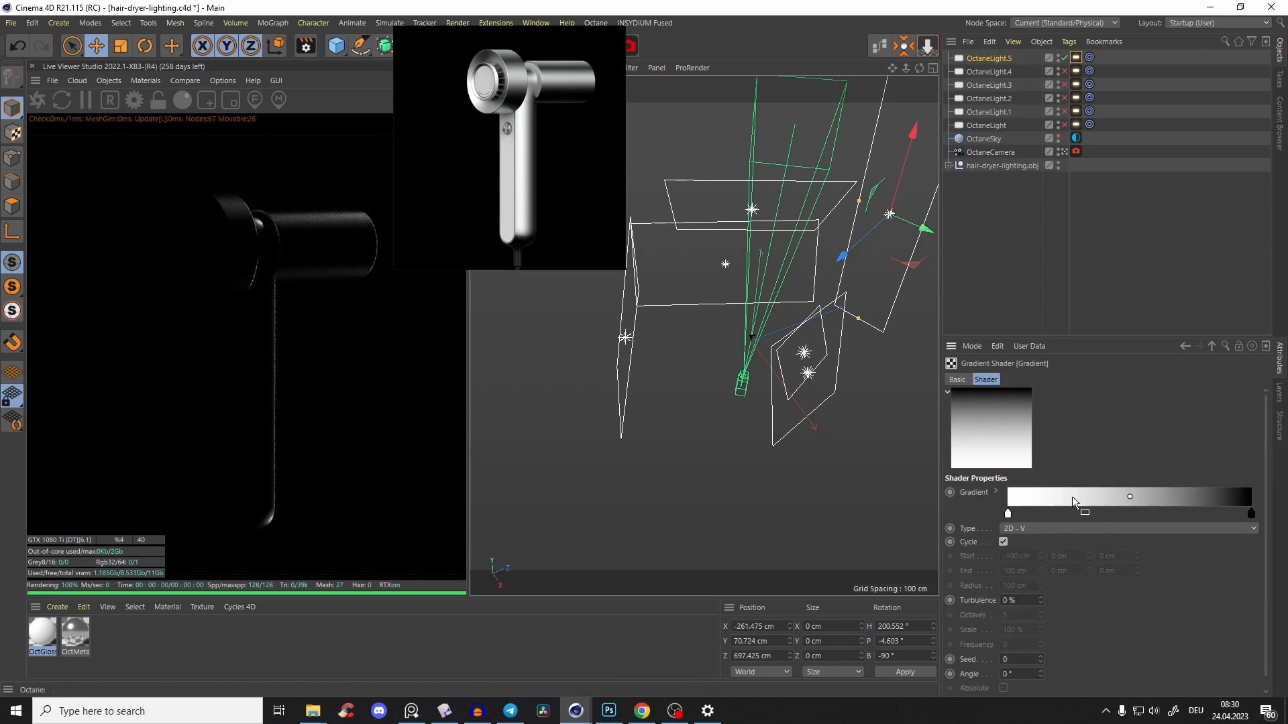
{"action": "right_click", "coordinate": [1072, 494]}
{"action": "left_click", "coordinate": [1094, 508]}
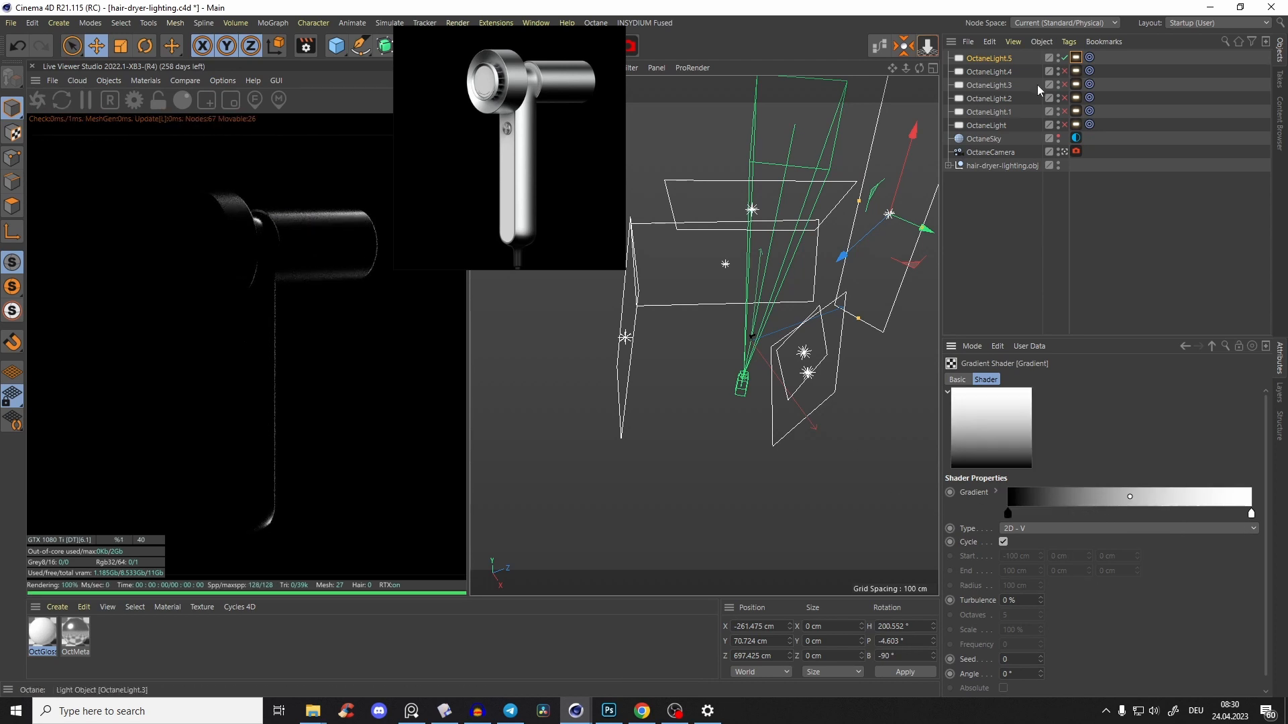
Turn all lights back on and compare the newest light's effect on the handle edge inside a render region
{"action": "left_click_drag", "start_coordinate": [1064, 71], "coordinate": [1064, 127]}
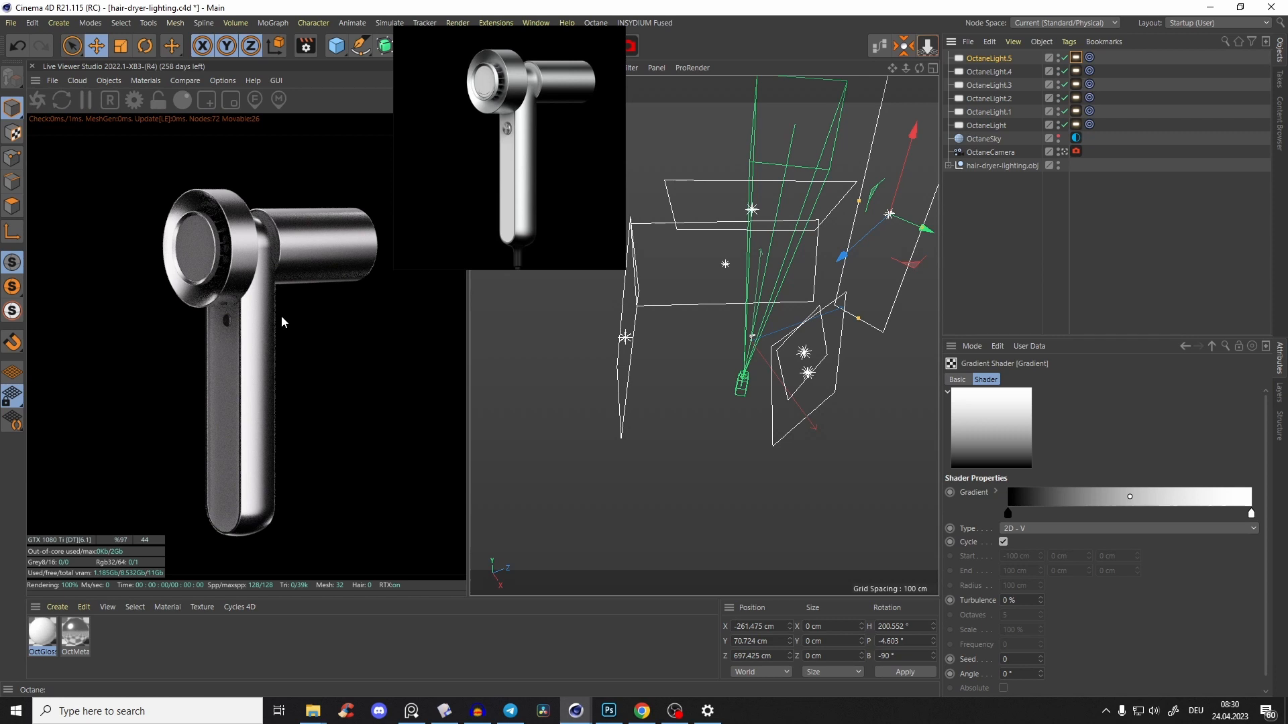
{"action": "left_click", "coordinate": [159, 100]}
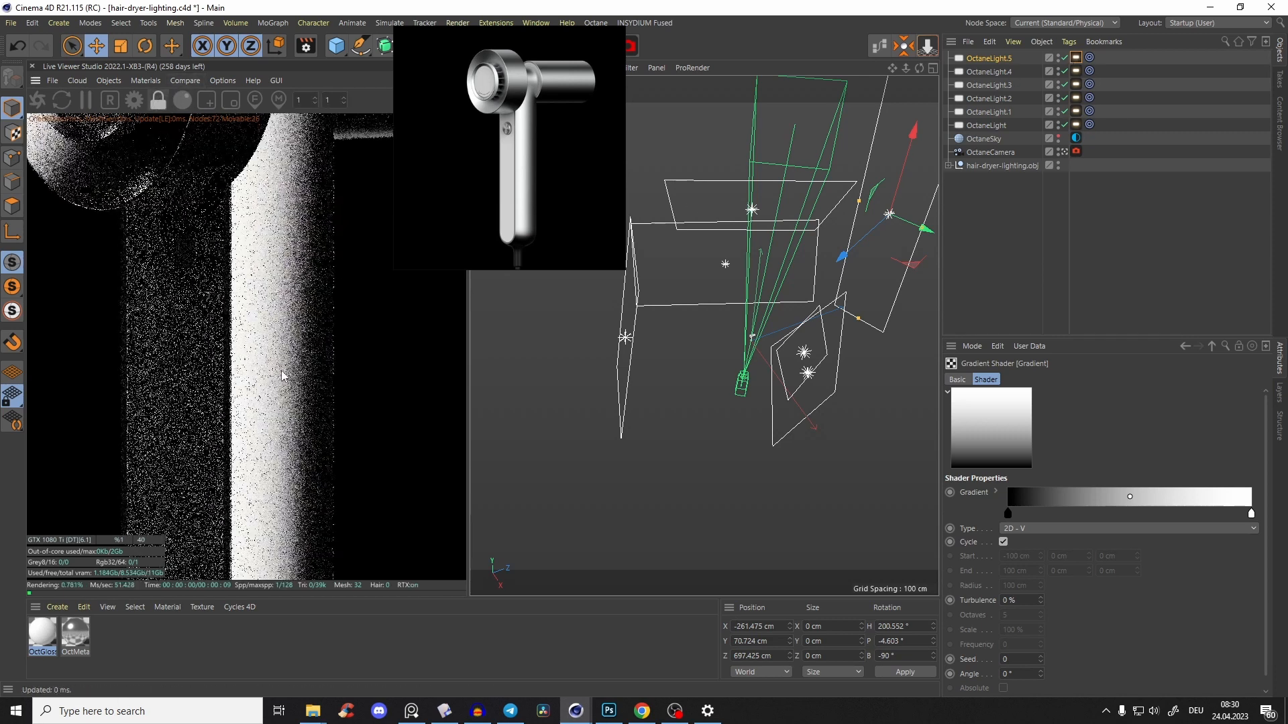
{"action": "left_click", "coordinate": [206, 100]}
{"action": "left_click_drag", "start_coordinate": [157, 168], "coordinate": [260, 453]}
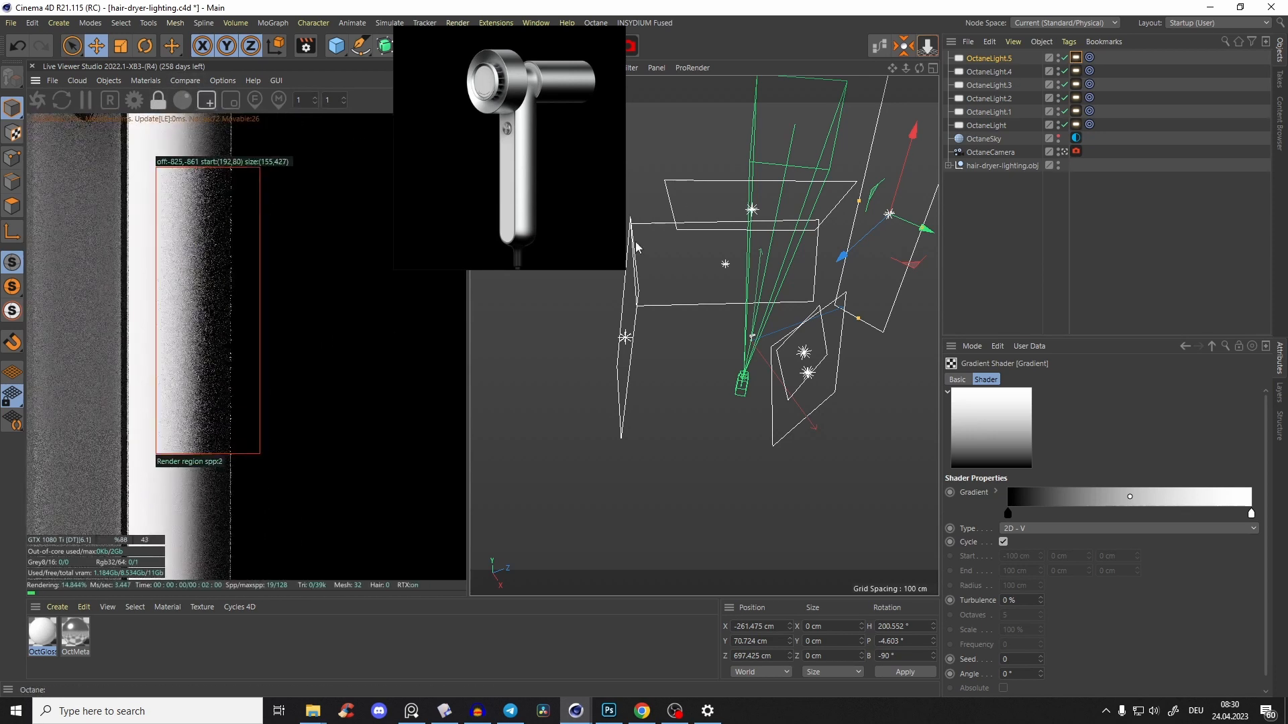
{"action": "left_click", "coordinate": [1064, 58]}
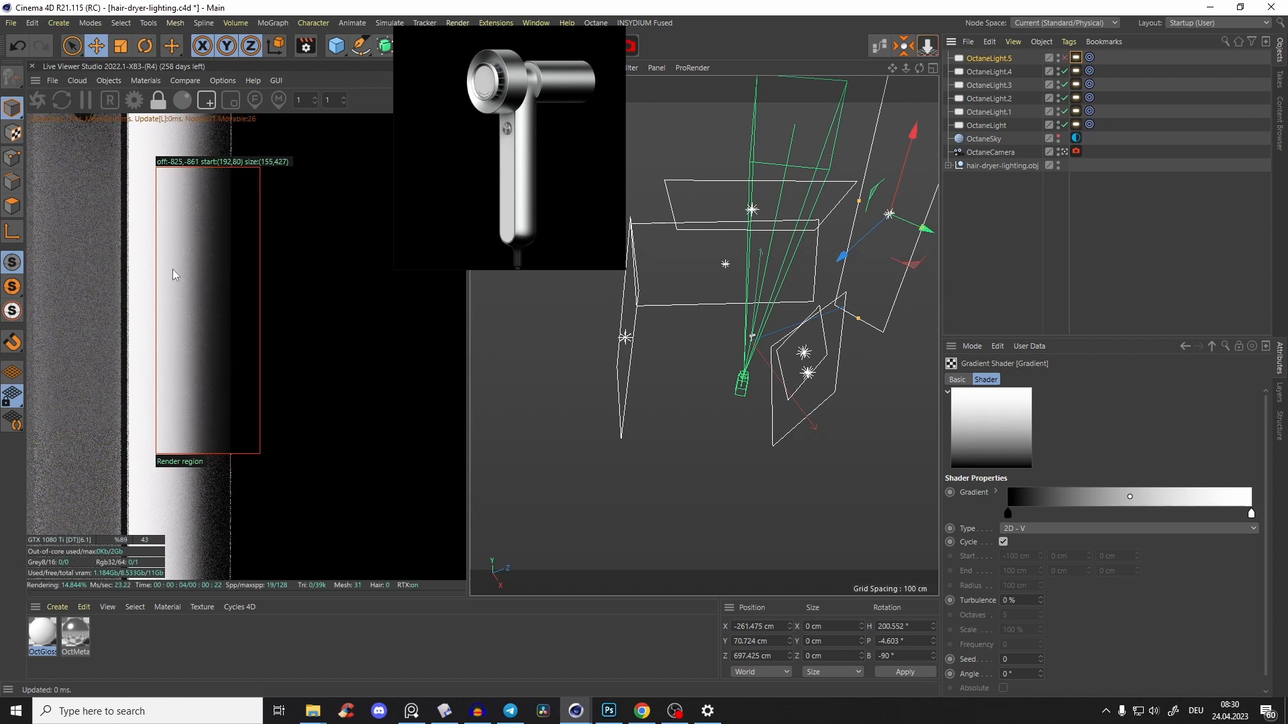
{"action": "left_click", "coordinate": [1063, 58]}
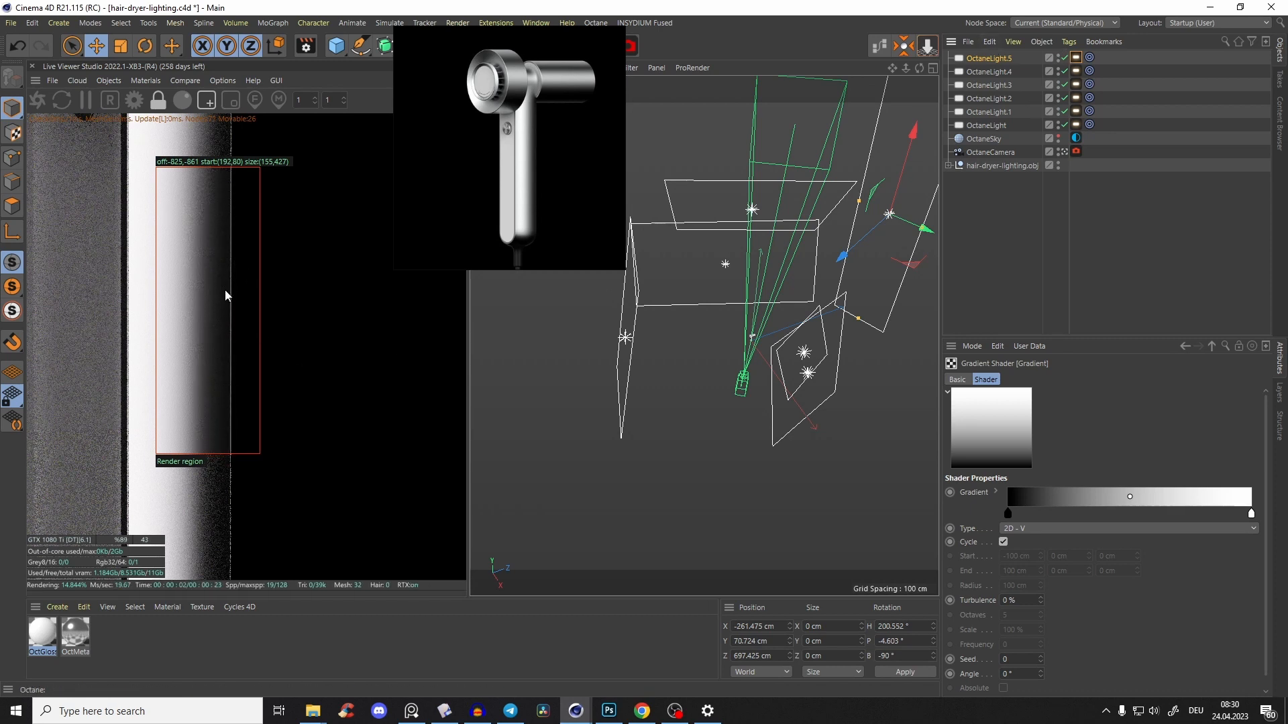
Move the newest strip light to about X -160, Y 71, Z 736 cm with power 2, remove the render region and save the scene
{"action": "left_click_drag", "start_coordinate": [920, 231], "coordinate": [932, 240]}
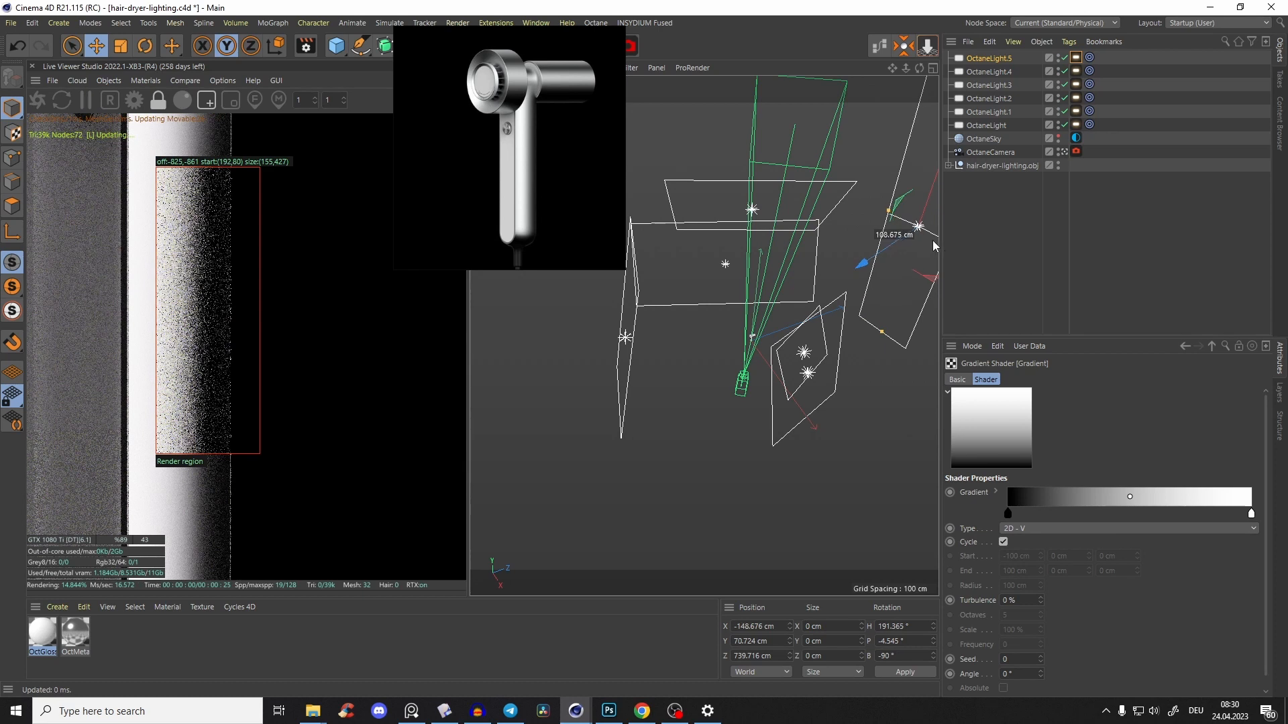
{"action": "left_click", "coordinate": [1075, 58]}
{"action": "left_click_drag", "start_coordinate": [1054, 410], "coordinate": [1108, 417]}
{"action": "key", "text": "BackSpace"}
{"action": "key", "text": "BackSpace"}
{"action": "type", "text": "2"}
{"action": "key", "text": "Return"}
{"action": "left_click", "coordinate": [206, 100]}
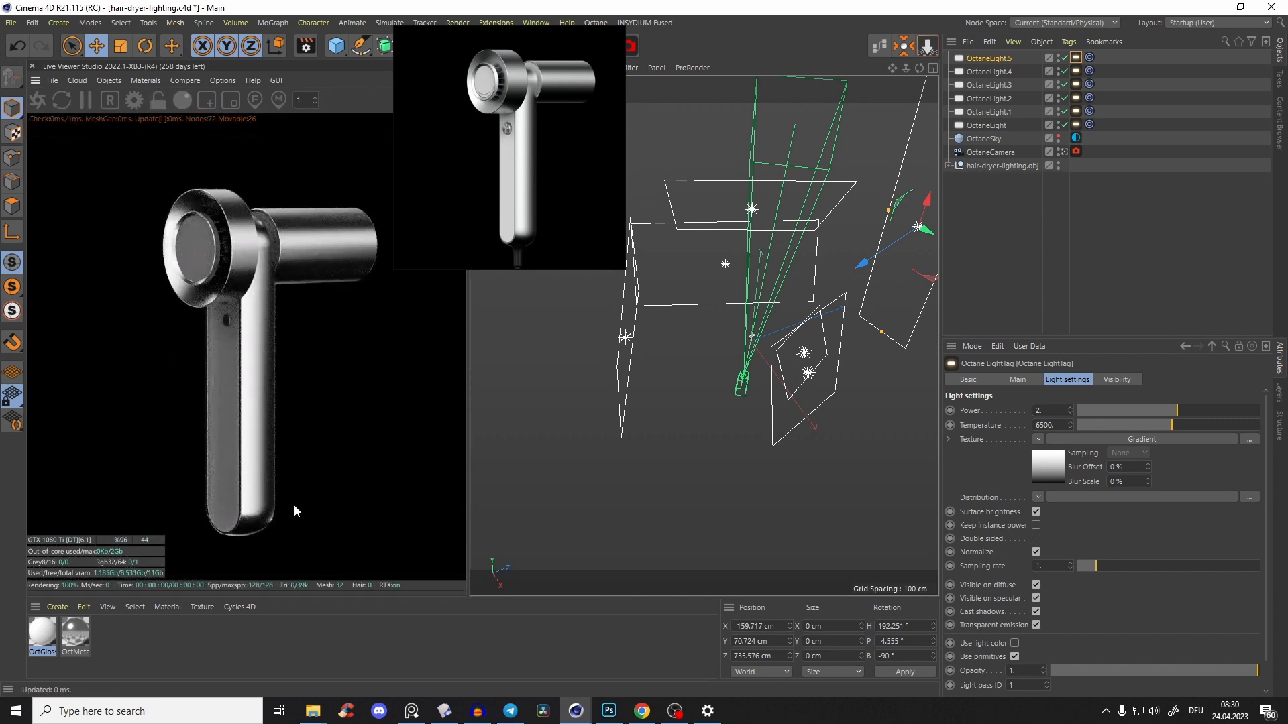
{"action": "key", "text": "ctrl+s"}
Duplicate the isolated strip light, turn off the original, and move the copy to about X 128, Y -16, Z -314 cm
{"action": "left_click_drag", "start_coordinate": [766, 332], "coordinate": [730, 327], "text": "alt"}
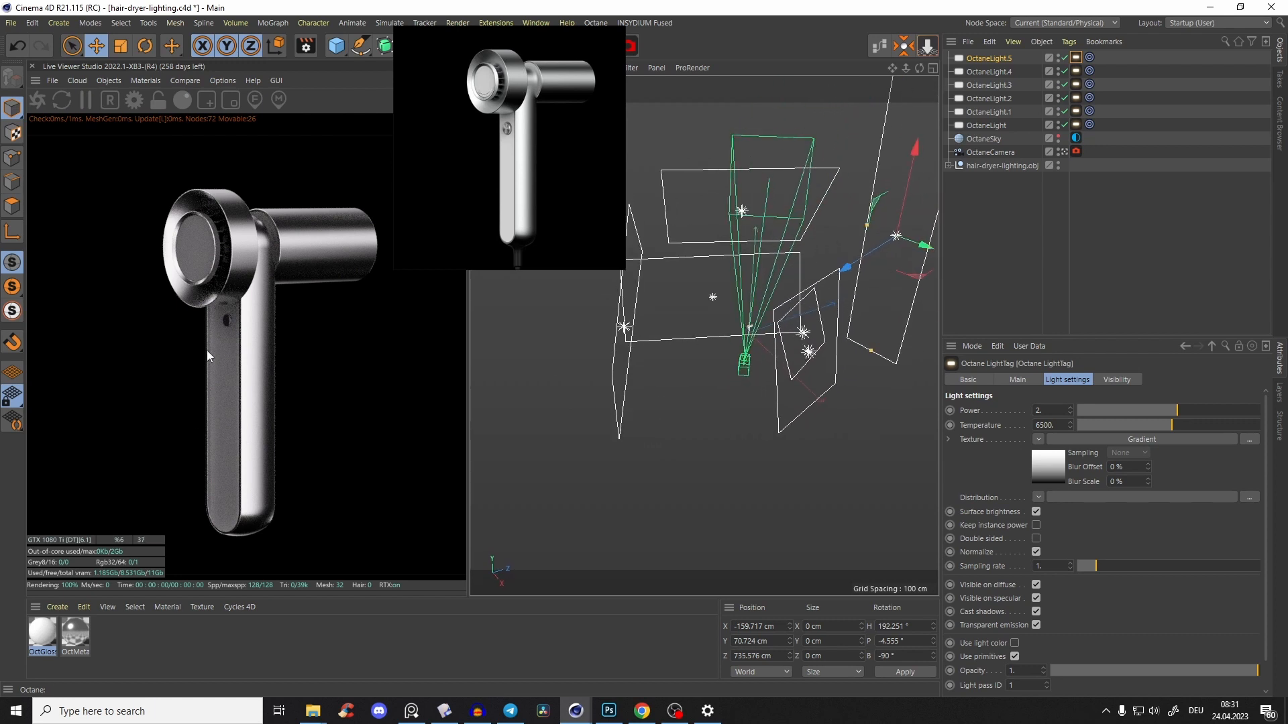
{"action": "left_click_drag", "start_coordinate": [1064, 71], "coordinate": [1066, 123]}
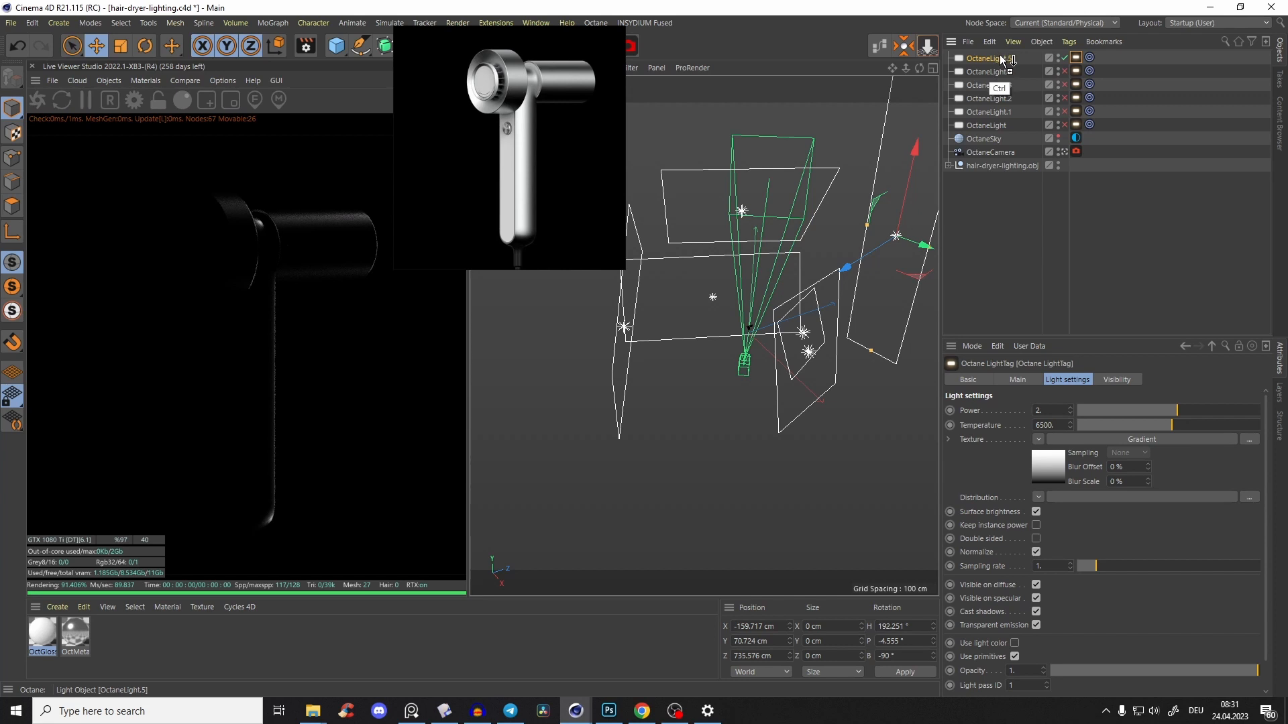
{"action": "left_click_drag", "start_coordinate": [1001, 59], "coordinate": [1002, 60], "text": "ctrl"}
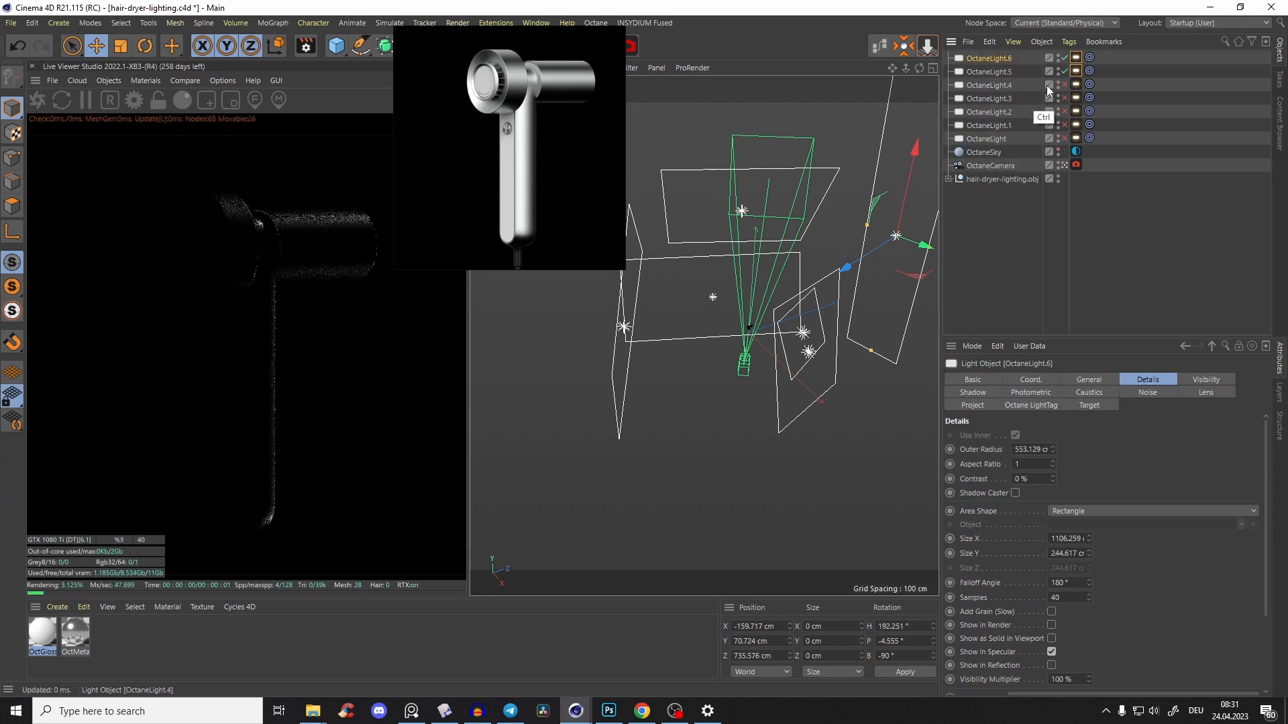
{"action": "left_click", "coordinate": [1065, 72]}
{"action": "left_click_drag", "start_coordinate": [832, 282], "coordinate": [660, 391], "text": "alt"}
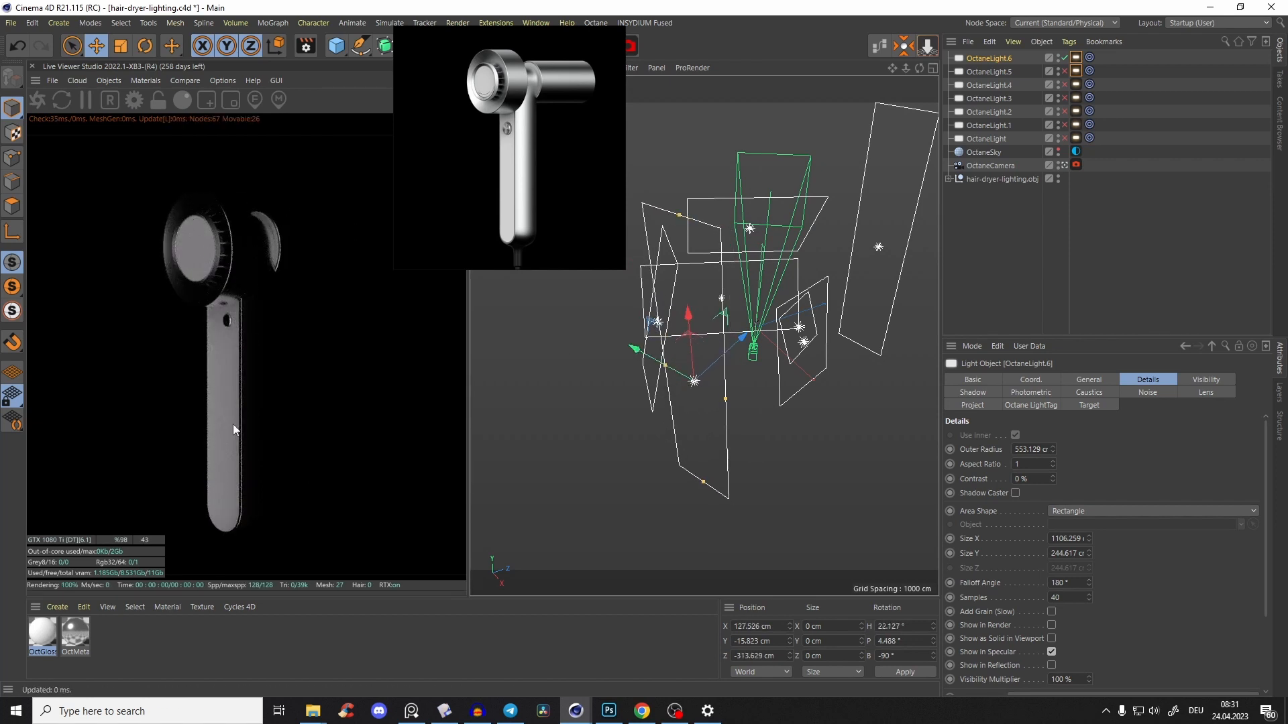
Turn all lights back on and raise the copied light's power to about 11.58
{"action": "left_click", "coordinate": [1076, 58]}
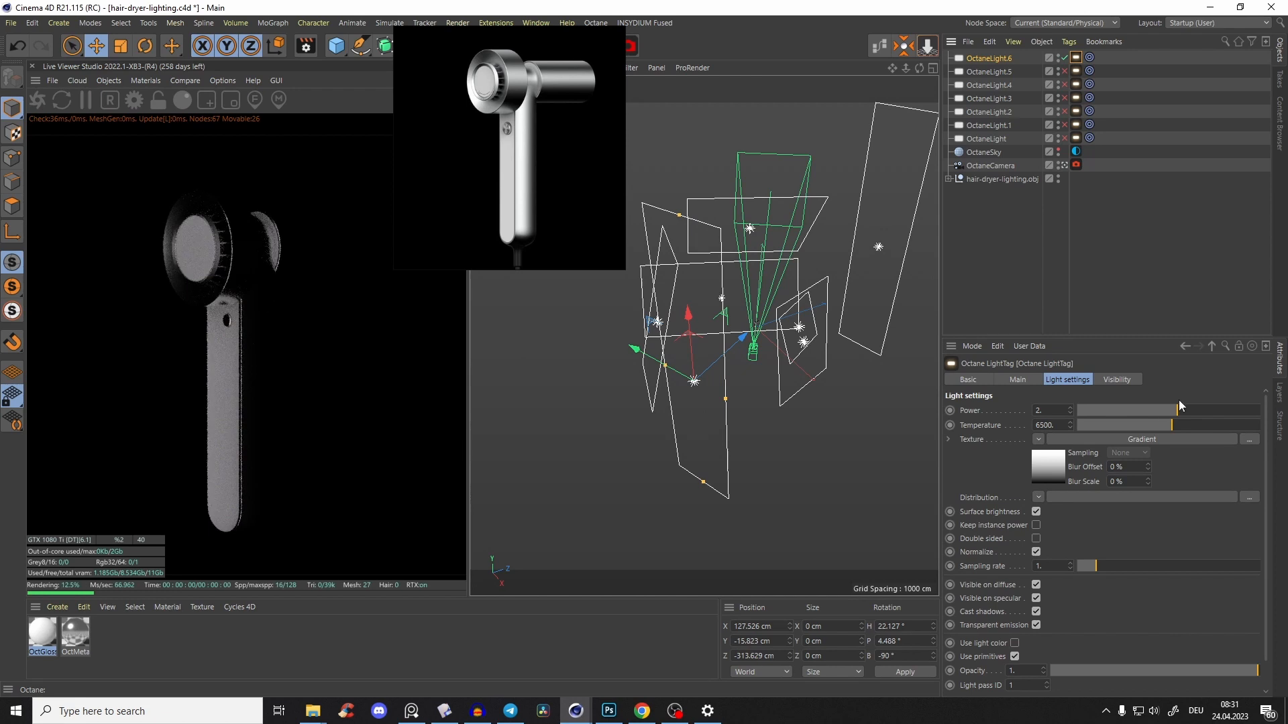
{"action": "left_click_drag", "start_coordinate": [1179, 412], "coordinate": [1182, 411]}
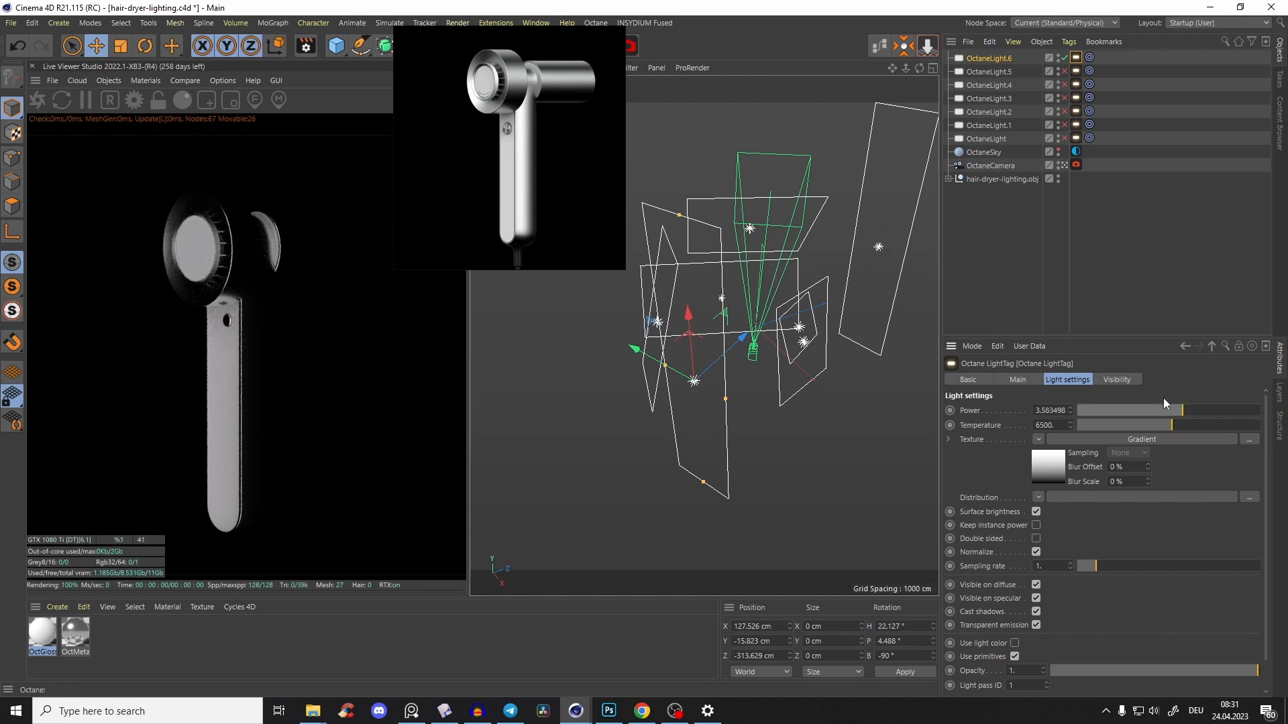
{"action": "left_click_drag", "start_coordinate": [1064, 71], "coordinate": [1070, 124]}
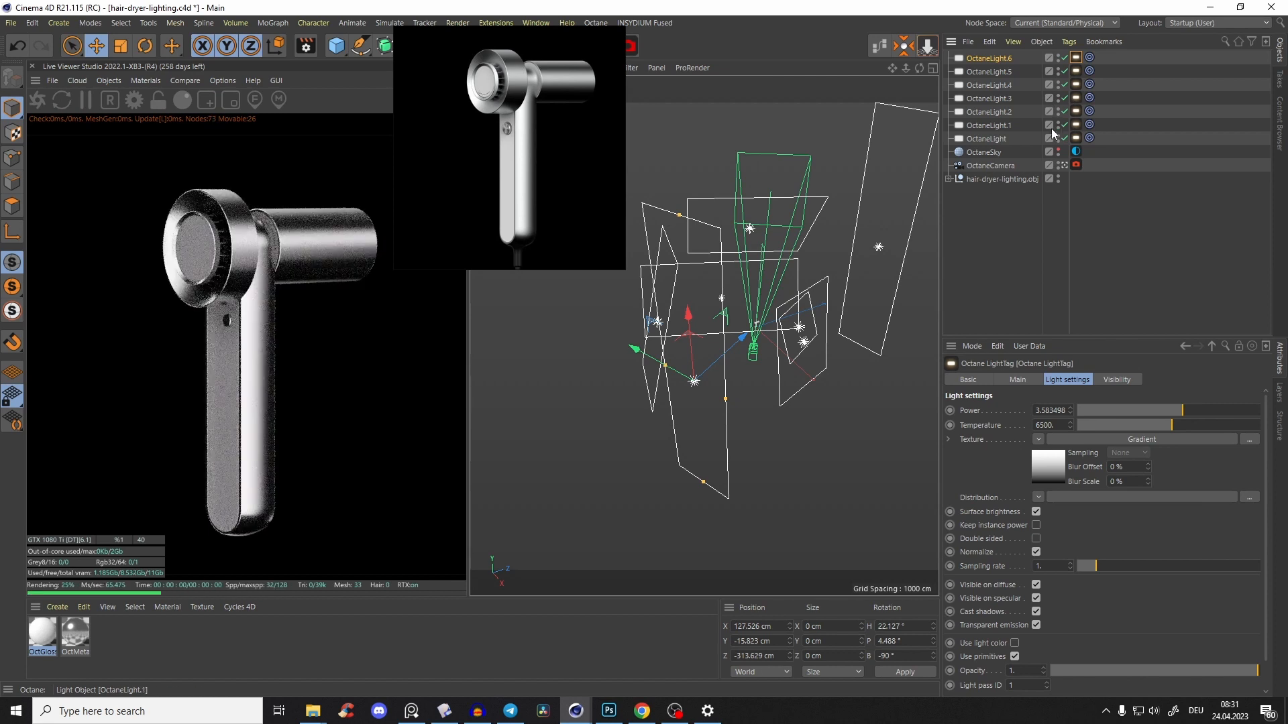
{"action": "left_click", "coordinate": [1193, 409]}
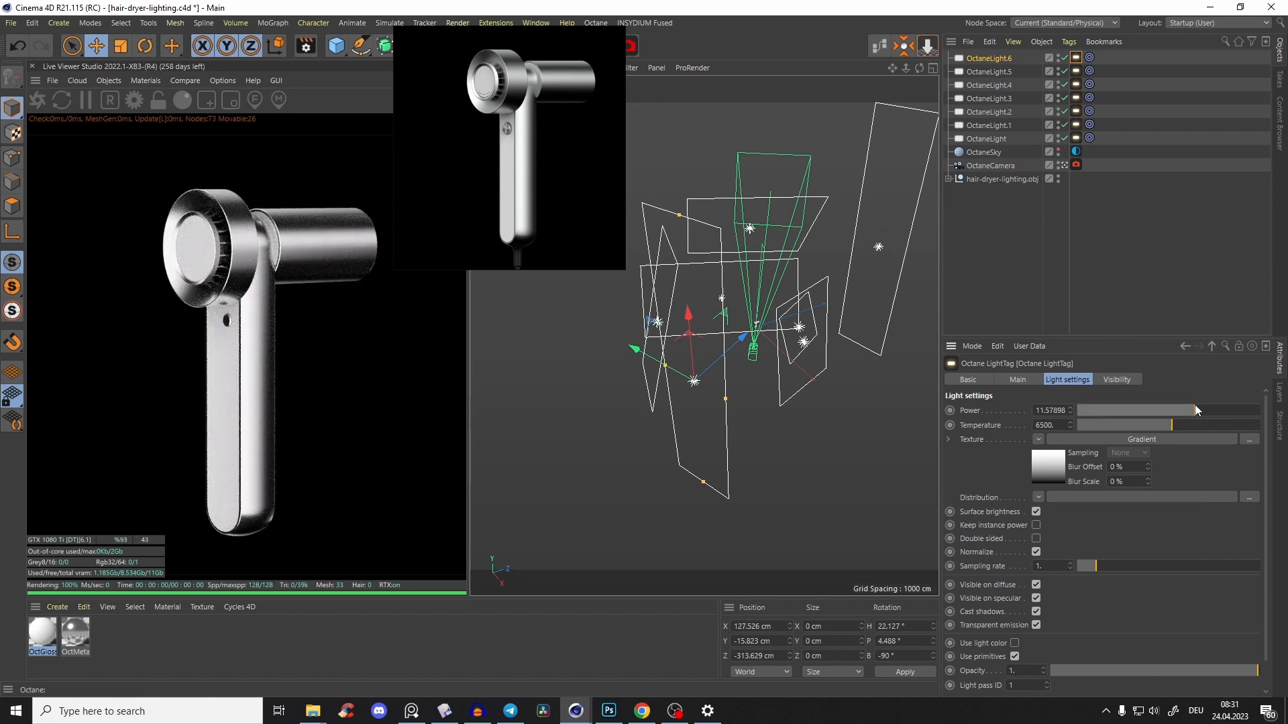
{"action": "left_click", "coordinate": [1198, 409]}
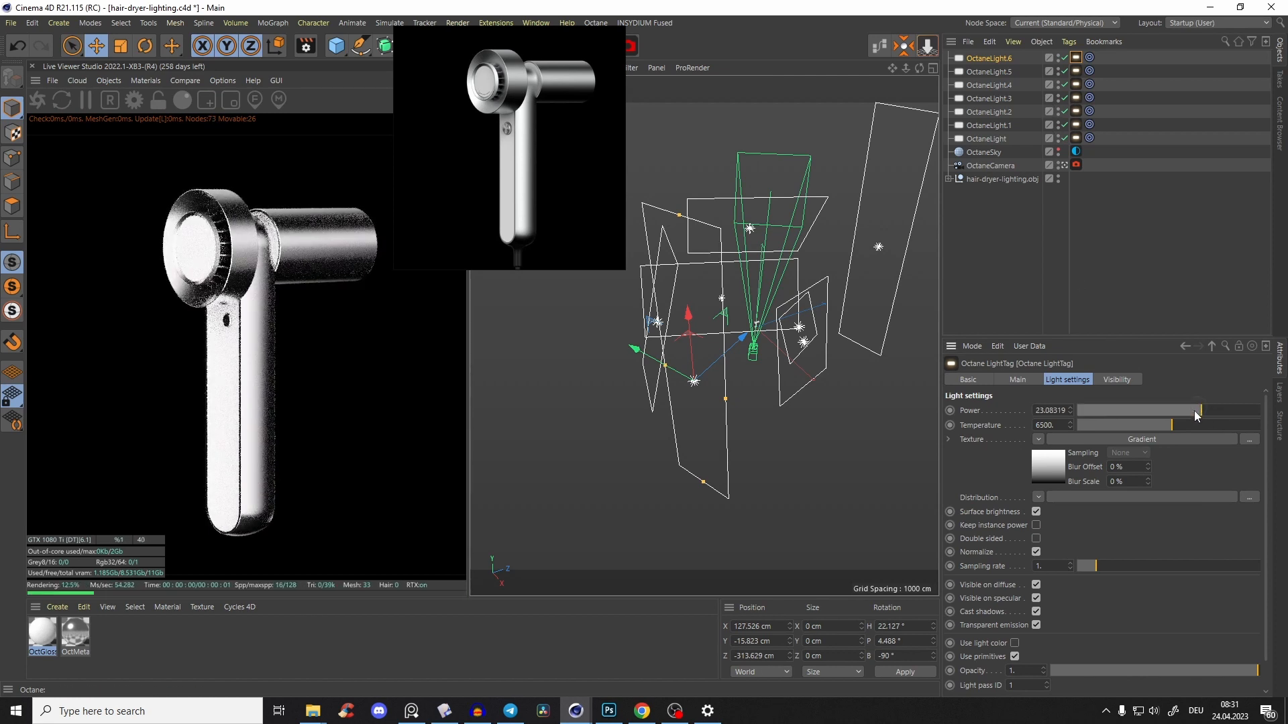
{"action": "left_click", "coordinate": [1193, 410]}
{"action": "left_click", "coordinate": [1191, 412]}
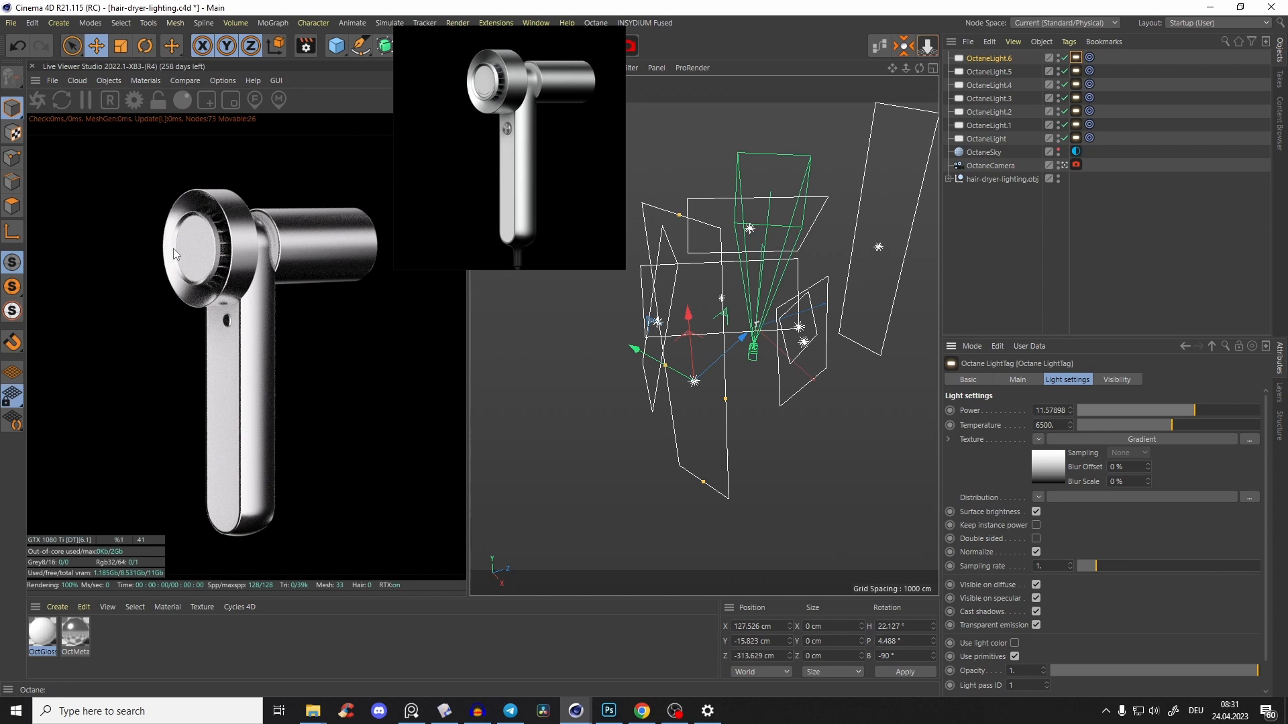
Turn off all the lights and check them one at a time, leaving only OctaneLight.2 on
{"action": "left_click_drag", "start_coordinate": [1064, 136], "coordinate": [1064, 58]}
{"action": "left_click", "coordinate": [1063, 137]}
{"action": "left_click", "coordinate": [1063, 137]}
{"action": "left_click", "coordinate": [1062, 125]}
{"action": "left_click", "coordinate": [1061, 124]}
{"action": "left_click", "coordinate": [1064, 112]}
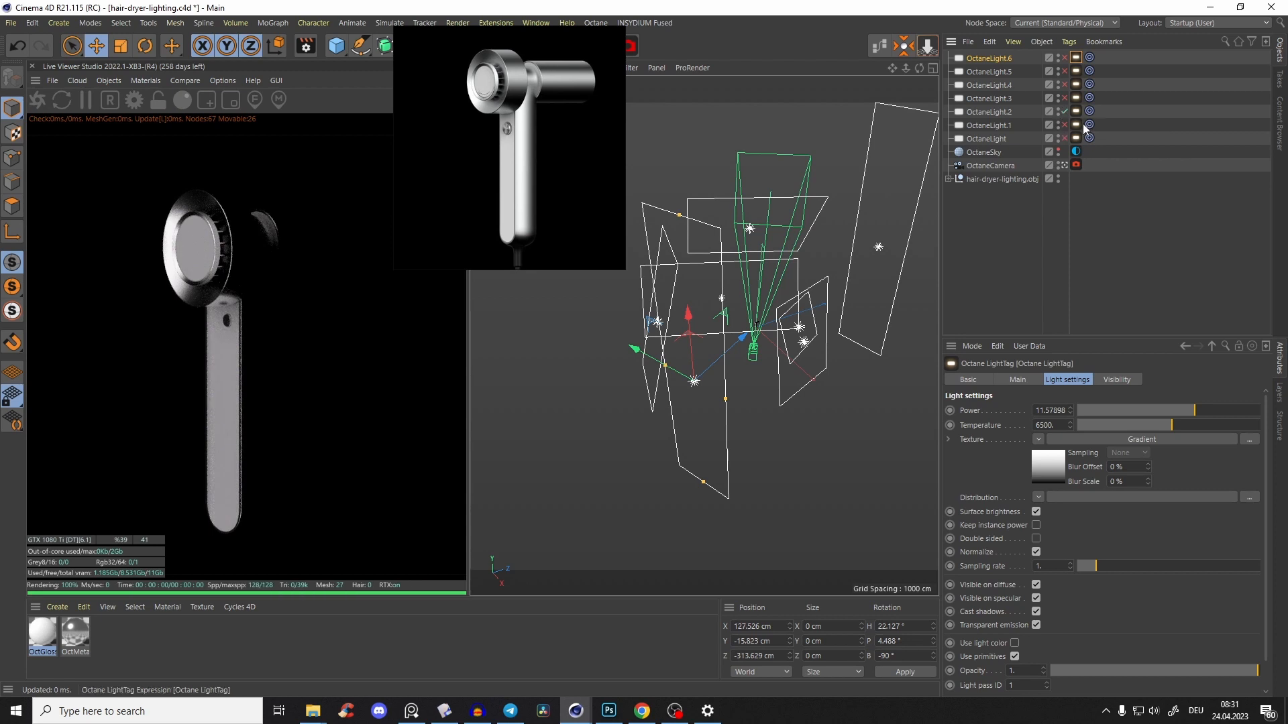
Set OctaneLight.2's gradient to 2D - U, running black to white, and place the light at about X -23, Y 87, Z -372 cm
{"action": "left_click", "coordinate": [1077, 112]}
{"action": "mouse_move", "coordinate": [741, 293]}
{"action": "left_mouse_down", "text": "alt"}
{"action": "mouse_move", "coordinate": [733, 281]}
{"action": "mouse_move", "coordinate": [758, 293]}
{"action": "mouse_move", "coordinate": [717, 289]}
{"action": "left_mouse_up", "text": "alt"}
{"action": "right_click_drag", "start_coordinate": [718, 288], "coordinate": [758, 246], "text": "alt"}
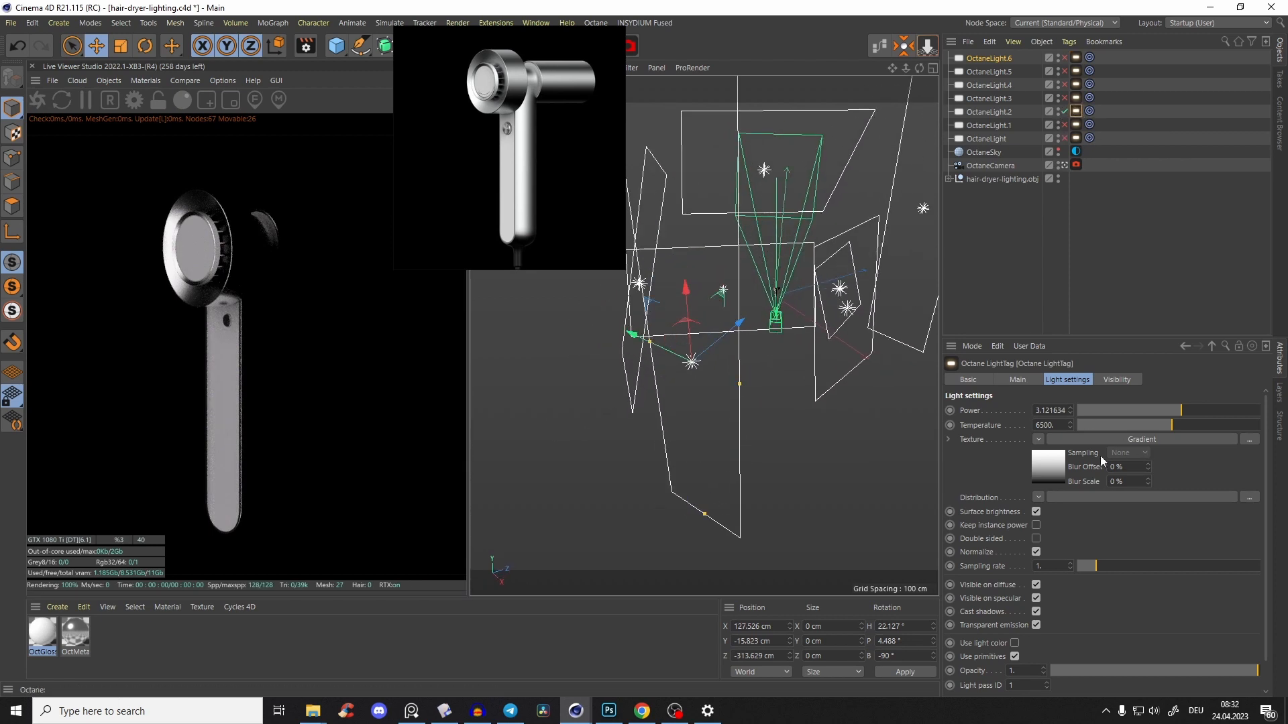
{"action": "left_click", "coordinate": [1059, 464]}
{"action": "right_click", "coordinate": [1092, 493]}
{"action": "left_click", "coordinate": [1112, 501]}
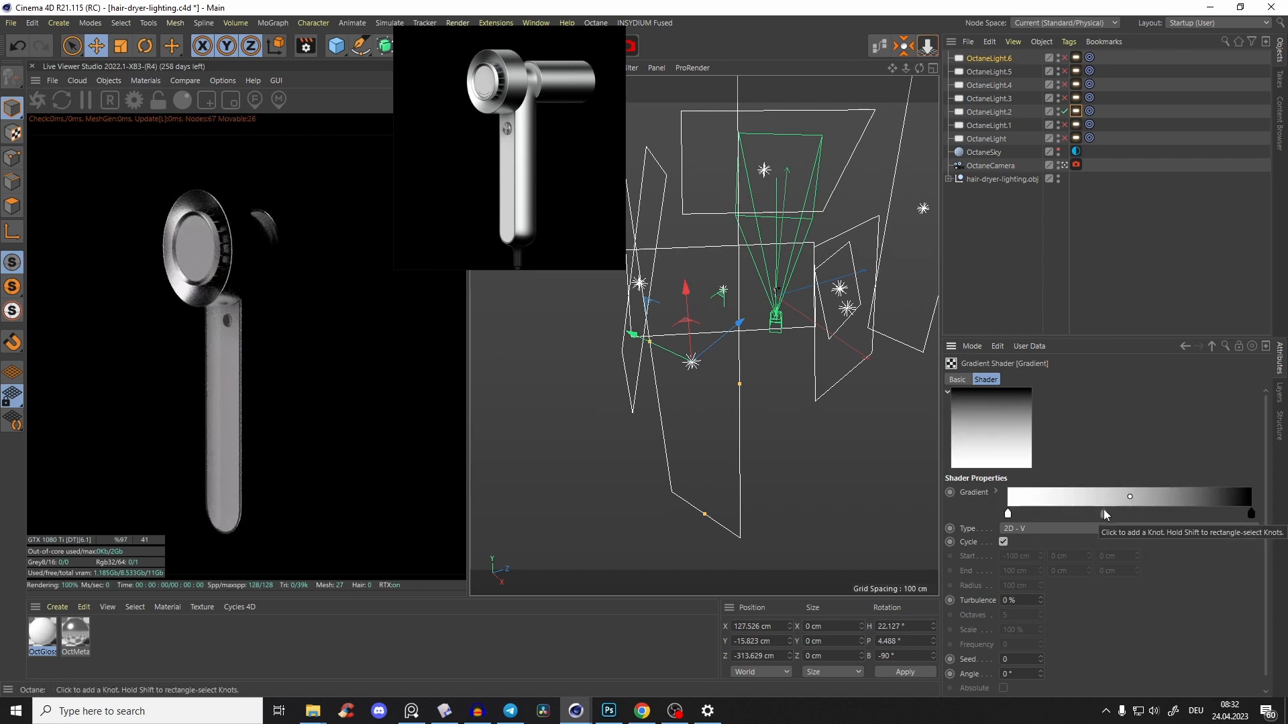
{"action": "left_click_drag", "start_coordinate": [676, 354], "coordinate": [669, 353]}
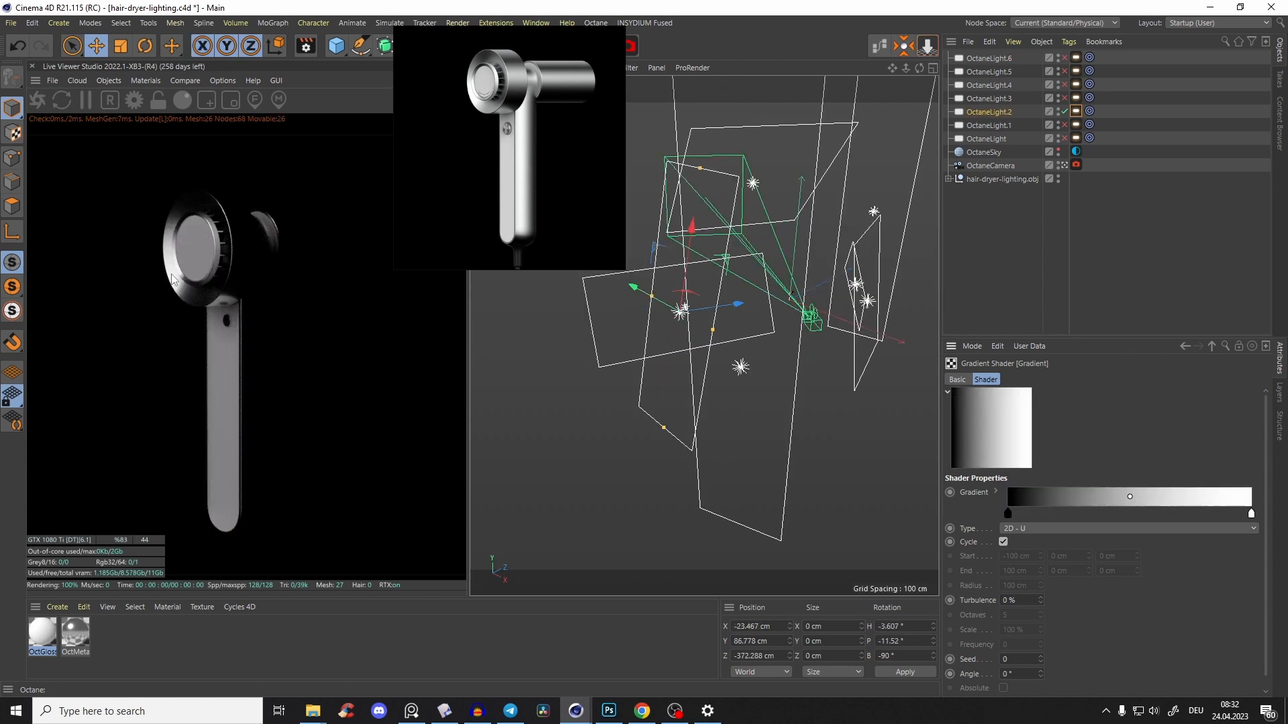
Set OctaneLight.2's power to 2.7 and turn all the other lights back on
{"action": "left_click", "coordinate": [1075, 112]}
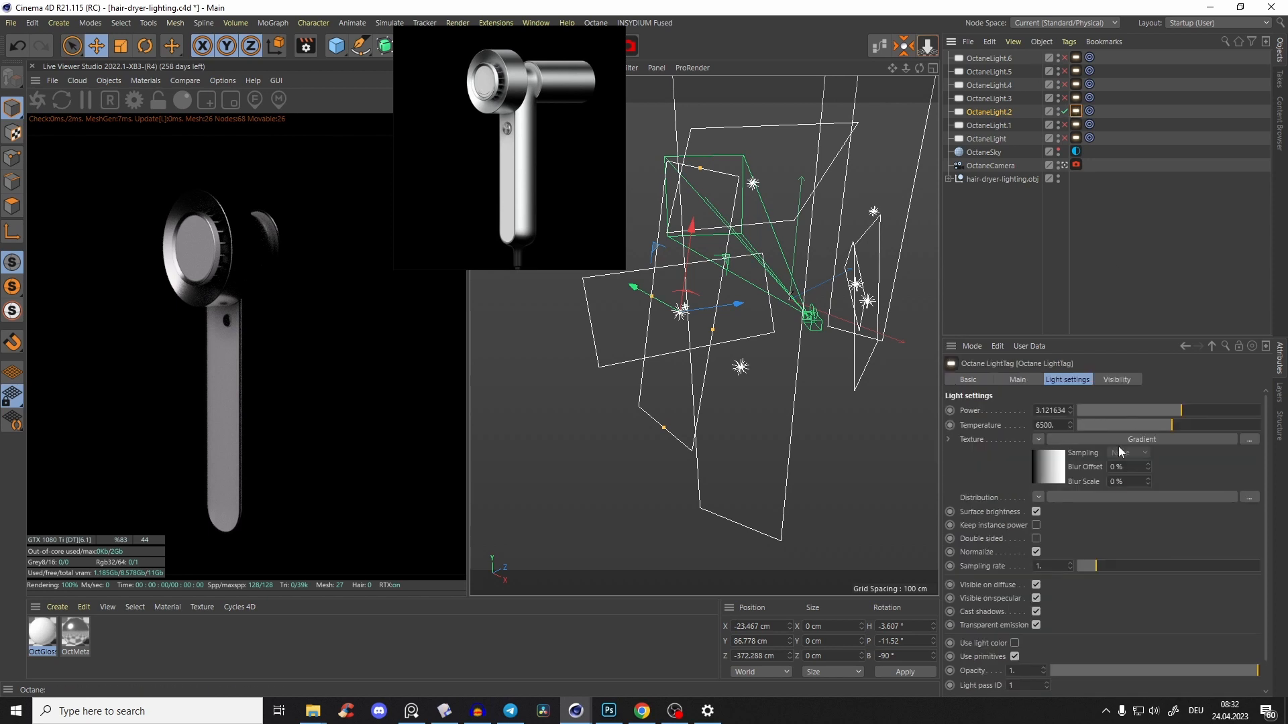
{"action": "type", "text": "2.7"}
{"action": "key", "text": "Return"}
{"action": "left_click_drag", "start_coordinate": [1062, 58], "coordinate": [1064, 138]}
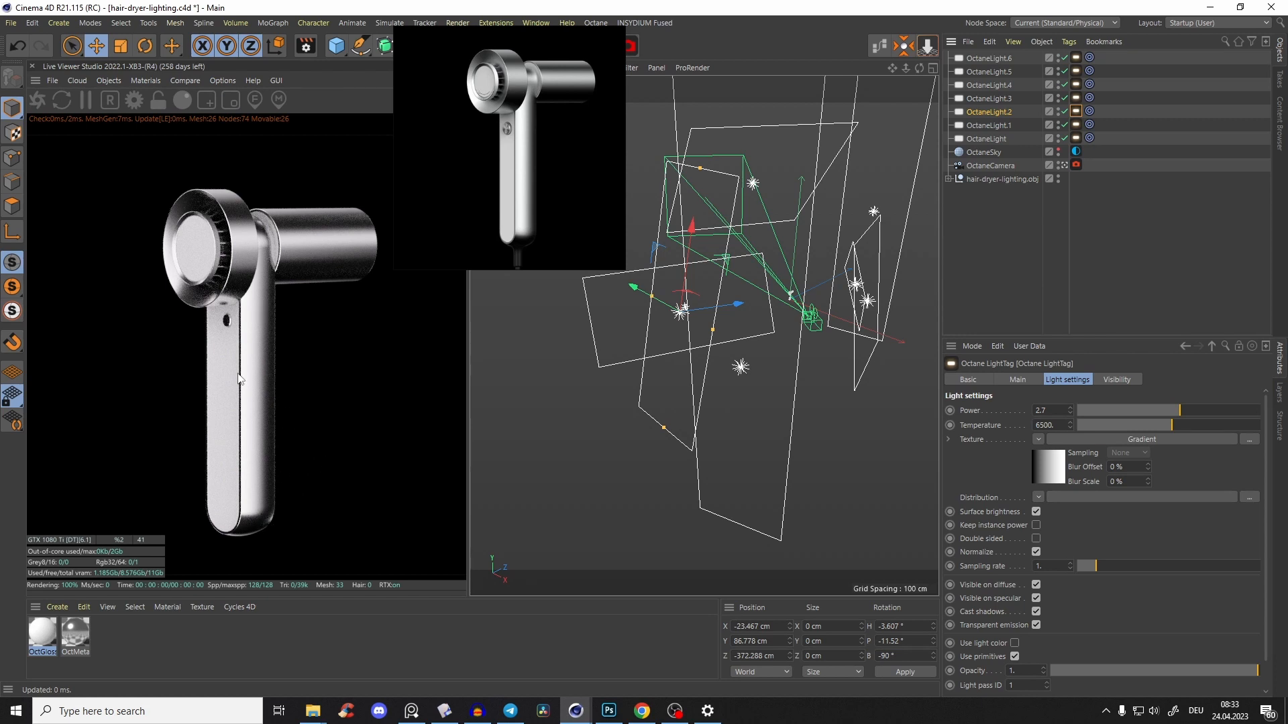
Examine the arrangement of the area lights around the hair dryer and camera from several angles and distances
{"action": "left_click_drag", "start_coordinate": [771, 302], "coordinate": [731, 298], "text": "alt"}
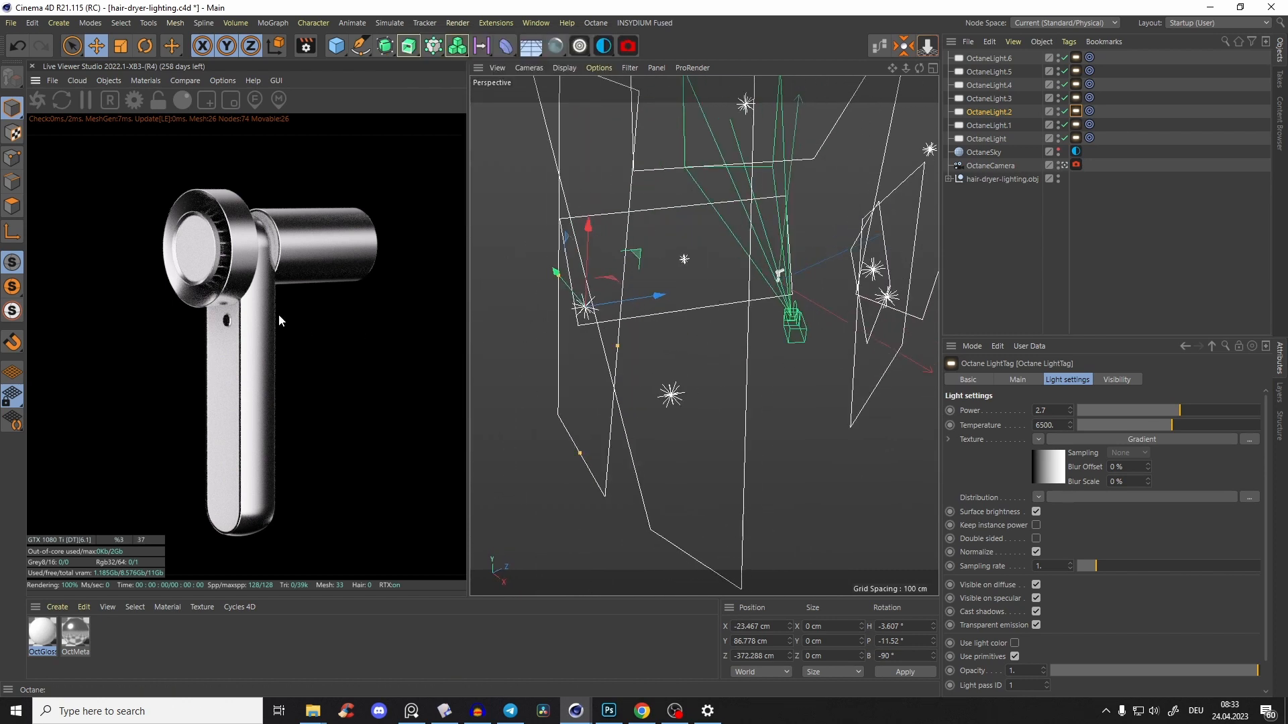
{"action": "mouse_move", "coordinate": [798, 265]}
{"action": "middle_mouse_down", "text": "alt"}
{"action": "mouse_move", "coordinate": [711, 323]}
{"action": "mouse_move", "coordinate": [850, 194]}
{"action": "mouse_move", "coordinate": [782, 248]}
{"action": "middle_mouse_up", "text": "alt"}
{"action": "scroll", "coordinate": [711, 324], "scroll_direction": "up", "scroll_amount": 10}
{"action": "scroll", "coordinate": [856, 161], "scroll_direction": "down", "scroll_amount": 5}
{"action": "scroll", "coordinate": [797, 227], "scroll_direction": "up", "scroll_amount": 4}
{"action": "mouse_move", "coordinate": [796, 230]}
{"action": "left_mouse_down", "text": "alt"}
{"action": "mouse_move", "coordinate": [713, 242]}
{"action": "mouse_move", "coordinate": [815, 198]}
{"action": "mouse_move", "coordinate": [791, 224]}
{"action": "left_mouse_up", "text": "alt"}
{"action": "scroll", "coordinate": [782, 255], "scroll_direction": "down", "scroll_amount": 6}
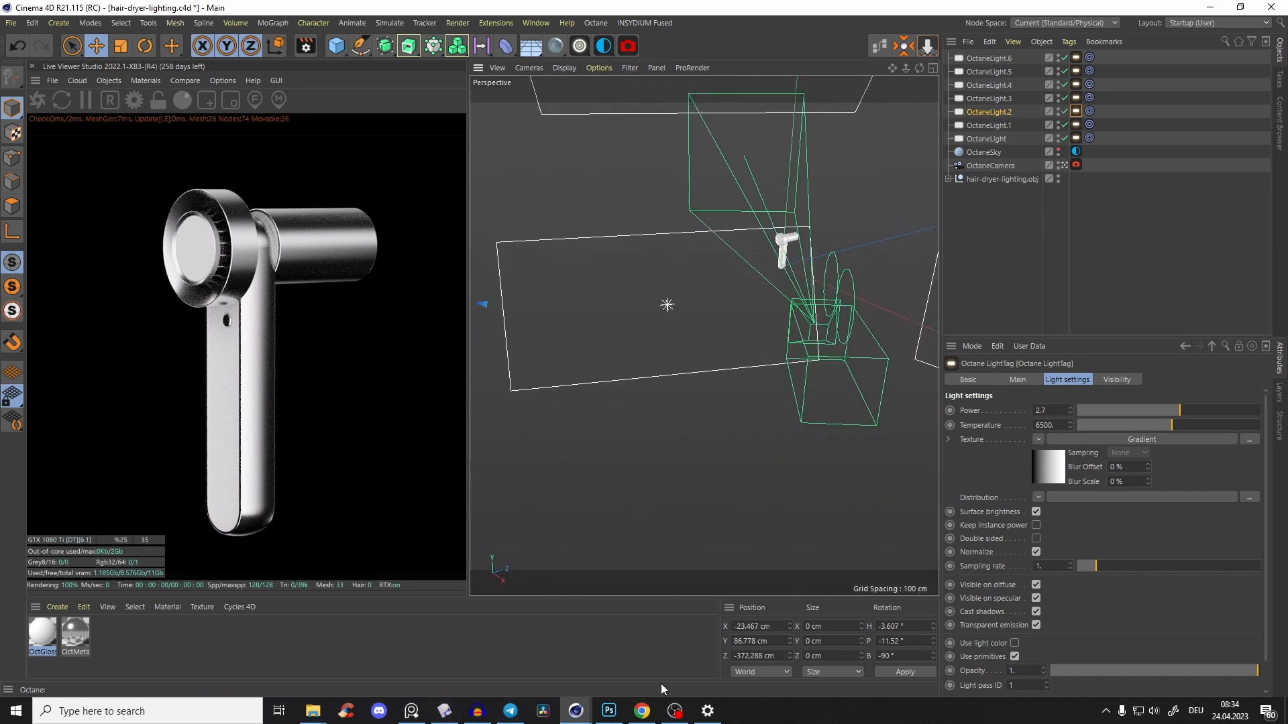
Switch to Chrome, look through the Premium Membership and 1:1 Coaching packages on the coaching program page, and return to the Cinema 4D scene
{"action": "left_click", "coordinate": [653, 708]}
{"action": "left_click", "coordinate": [1022, 112]}
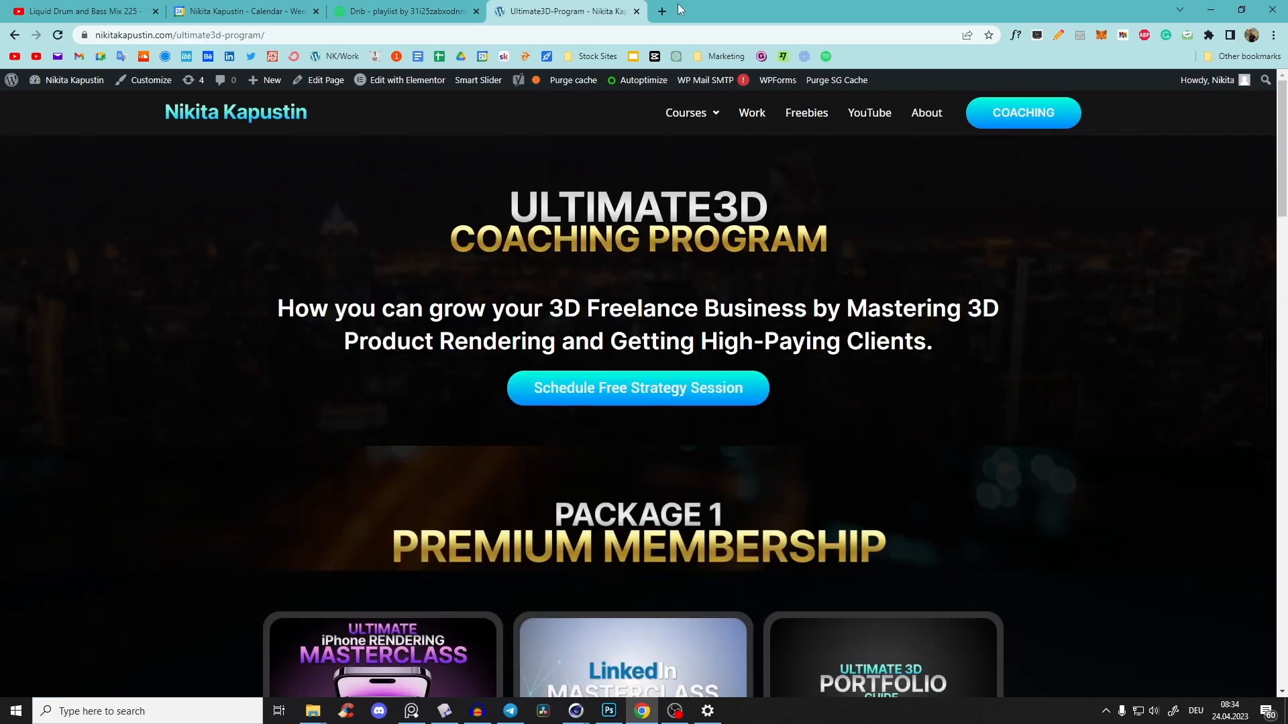
{"action": "scroll", "coordinate": [677, 3], "scroll_direction": "down", "scroll_amount": 2}
{"action": "scroll", "coordinate": [638, 394], "scroll_direction": "down", "scroll_amount": 2}
{"action": "scroll", "coordinate": [638, 394], "scroll_direction": "up", "scroll_amount": 2}
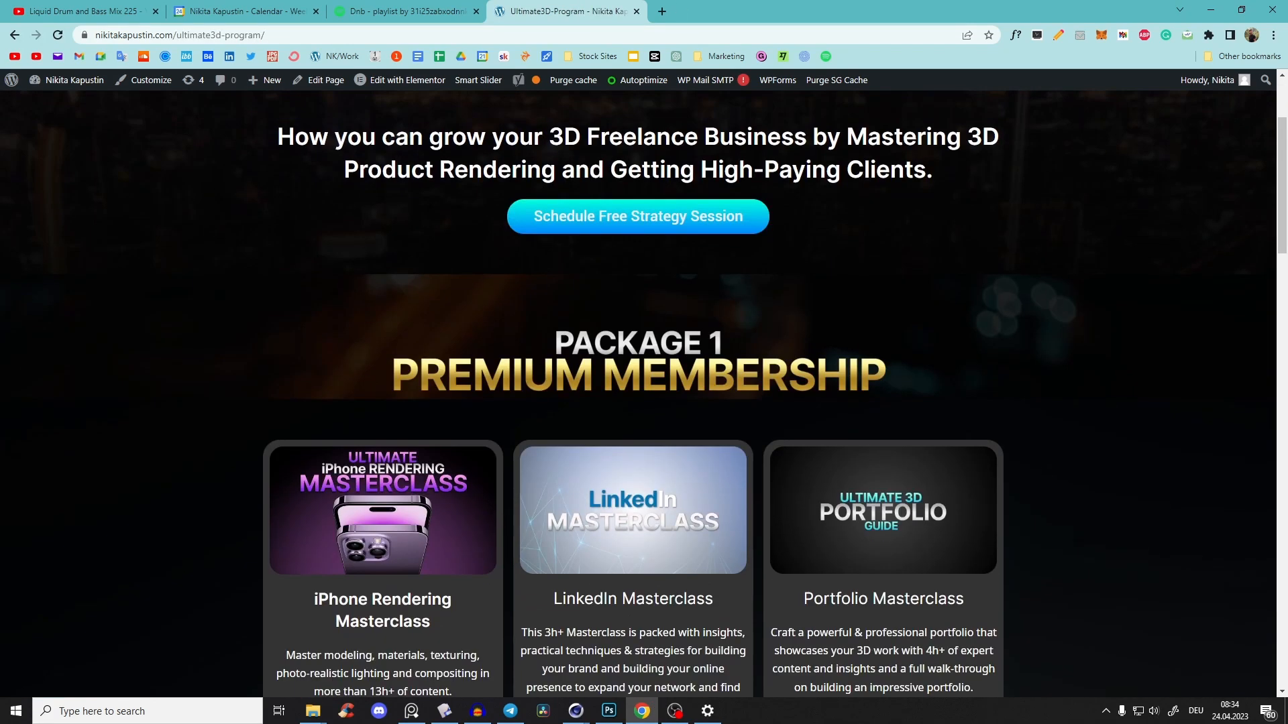
{"action": "scroll", "coordinate": [679, 9], "scroll_direction": "down", "scroll_amount": 4}
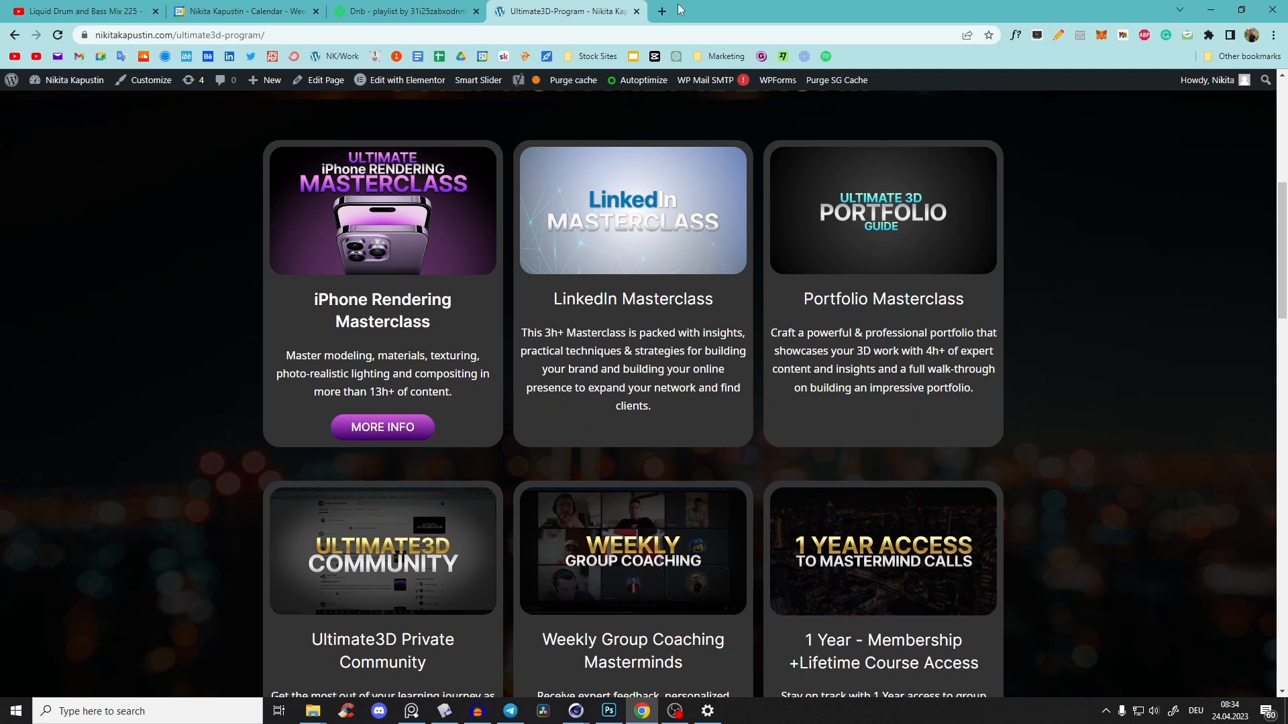
{"action": "scroll", "coordinate": [679, 9], "scroll_direction": "down", "scroll_amount": 2}
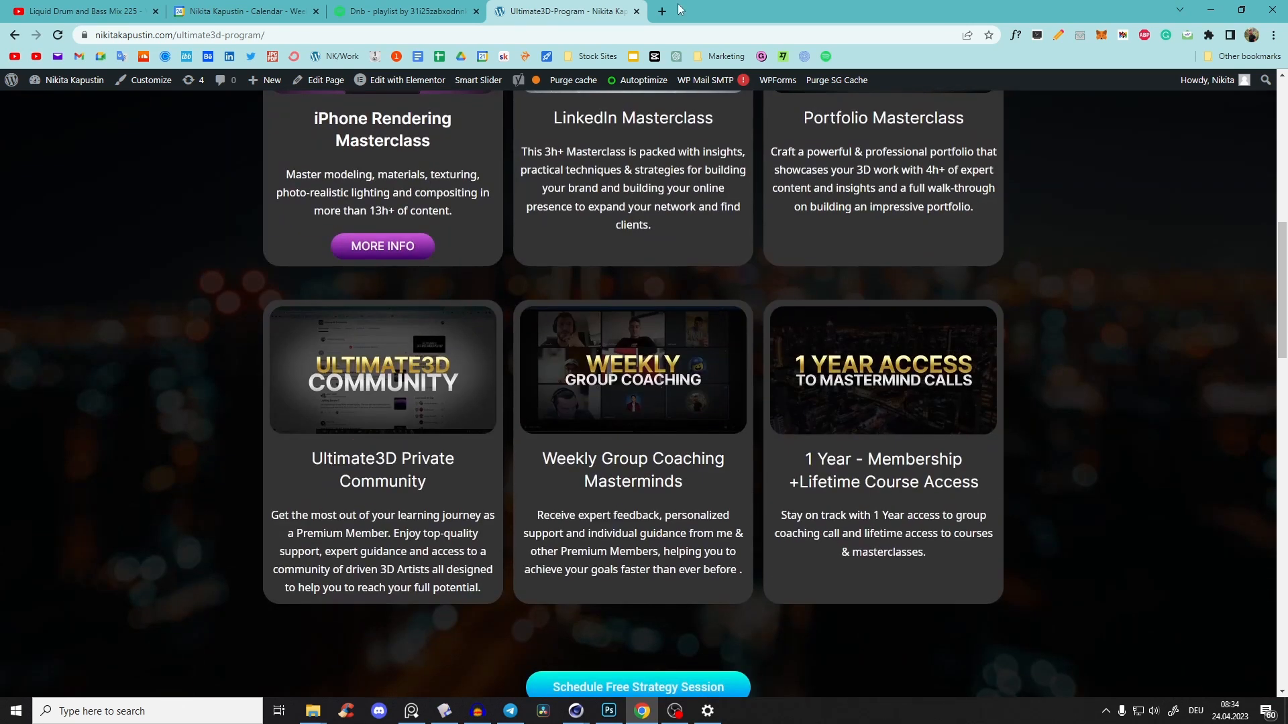
{"action": "scroll", "coordinate": [678, 6], "scroll_direction": "down", "scroll_amount": 7}
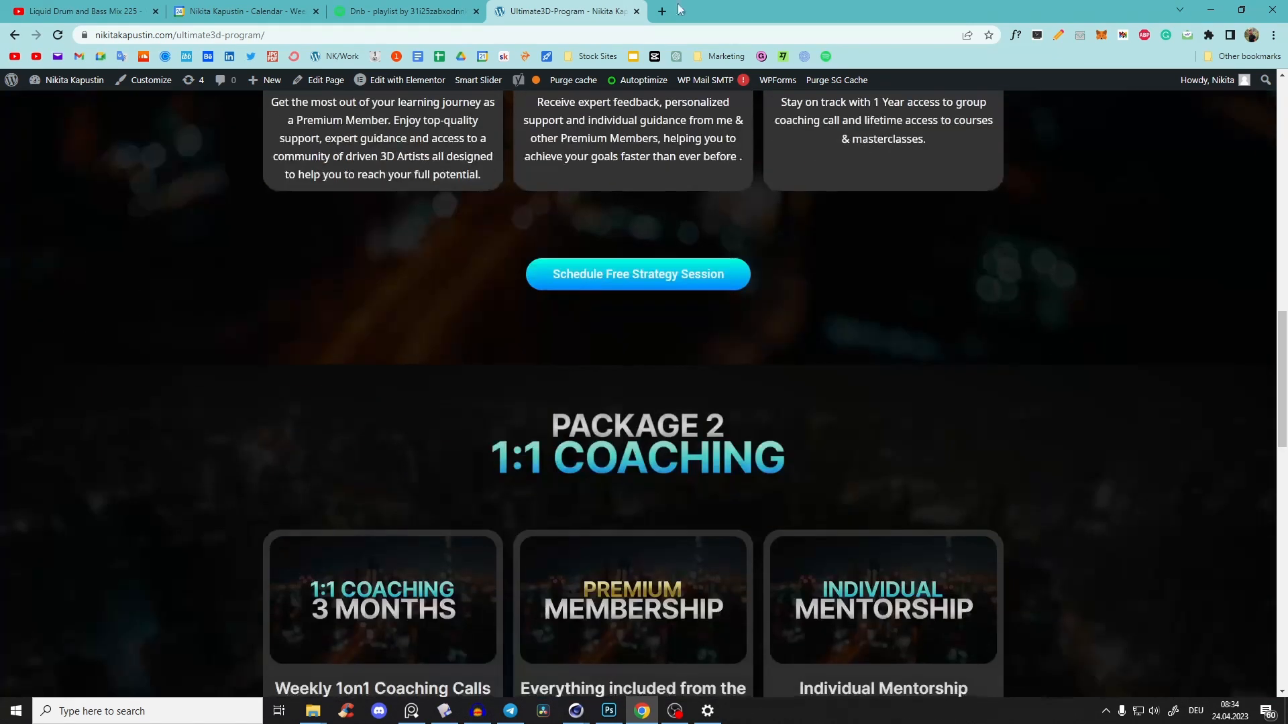
{"action": "scroll", "coordinate": [680, 9], "scroll_direction": "up", "scroll_amount": 15}
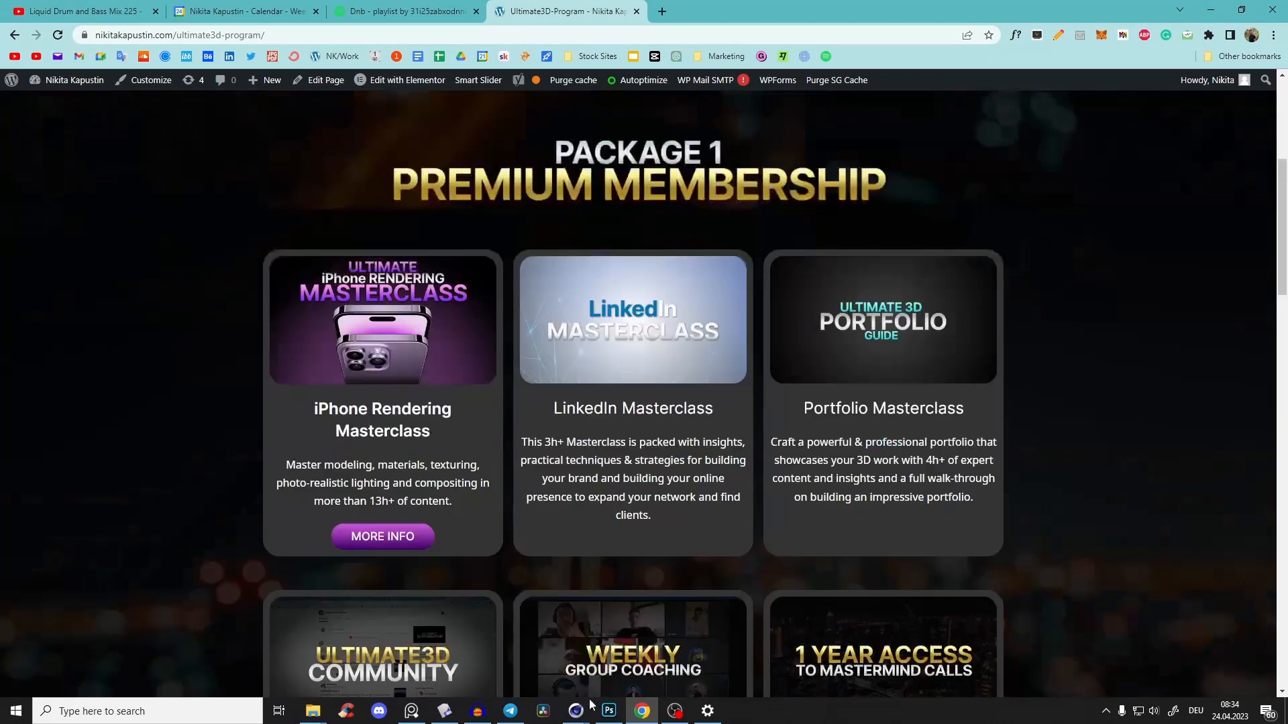
{"action": "left_click", "coordinate": [1210, 10]}
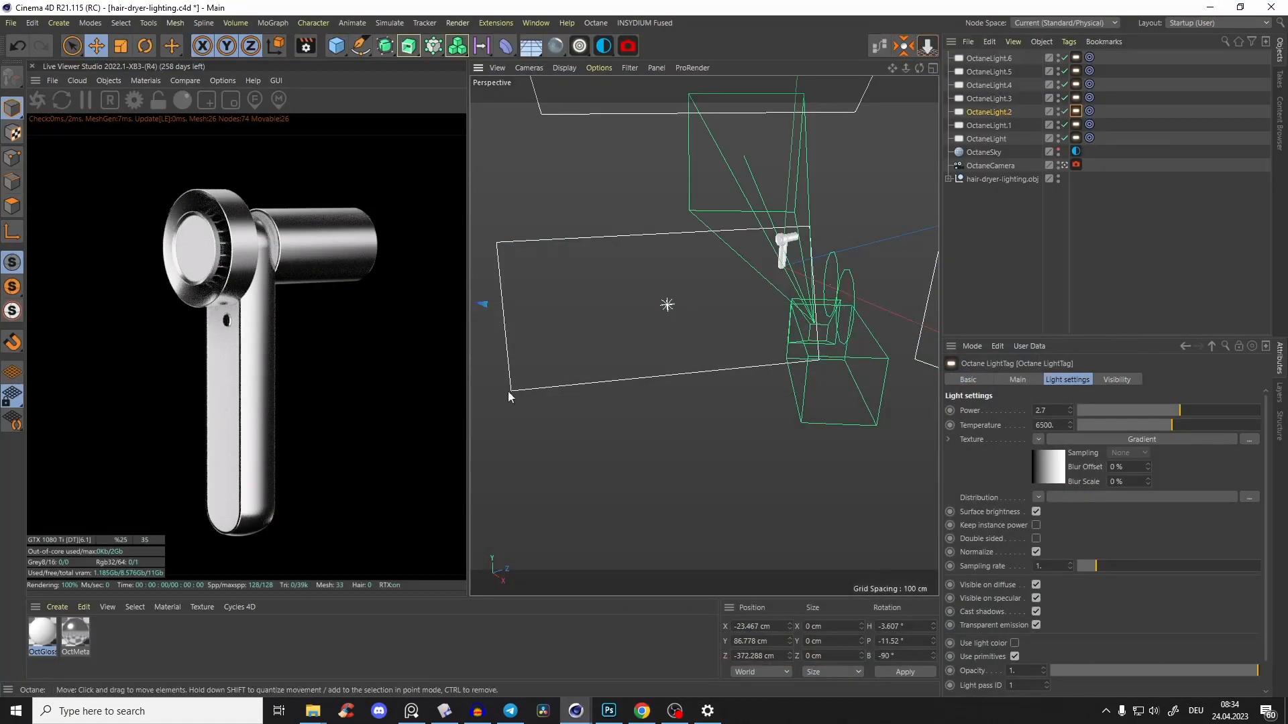
Examine the hair dryer and the surrounding area lights from several angles and distances in the perspective view
{"action": "scroll", "coordinate": [789, 249], "scroll_direction": "up", "scroll_amount": 5}
{"action": "scroll", "coordinate": [786, 241], "scroll_direction": "down", "scroll_amount": 5}
{"action": "scroll", "coordinate": [785, 240], "scroll_direction": "up", "scroll_amount": 4}
{"action": "mouse_move", "coordinate": [783, 240]}
{"action": "left_mouse_down", "text": "alt"}
{"action": "mouse_move", "coordinate": [727, 254]}
{"action": "mouse_move", "coordinate": [778, 227]}
{"action": "left_mouse_up", "text": "alt"}
{"action": "scroll", "coordinate": [778, 224], "scroll_direction": "up", "scroll_amount": 3}
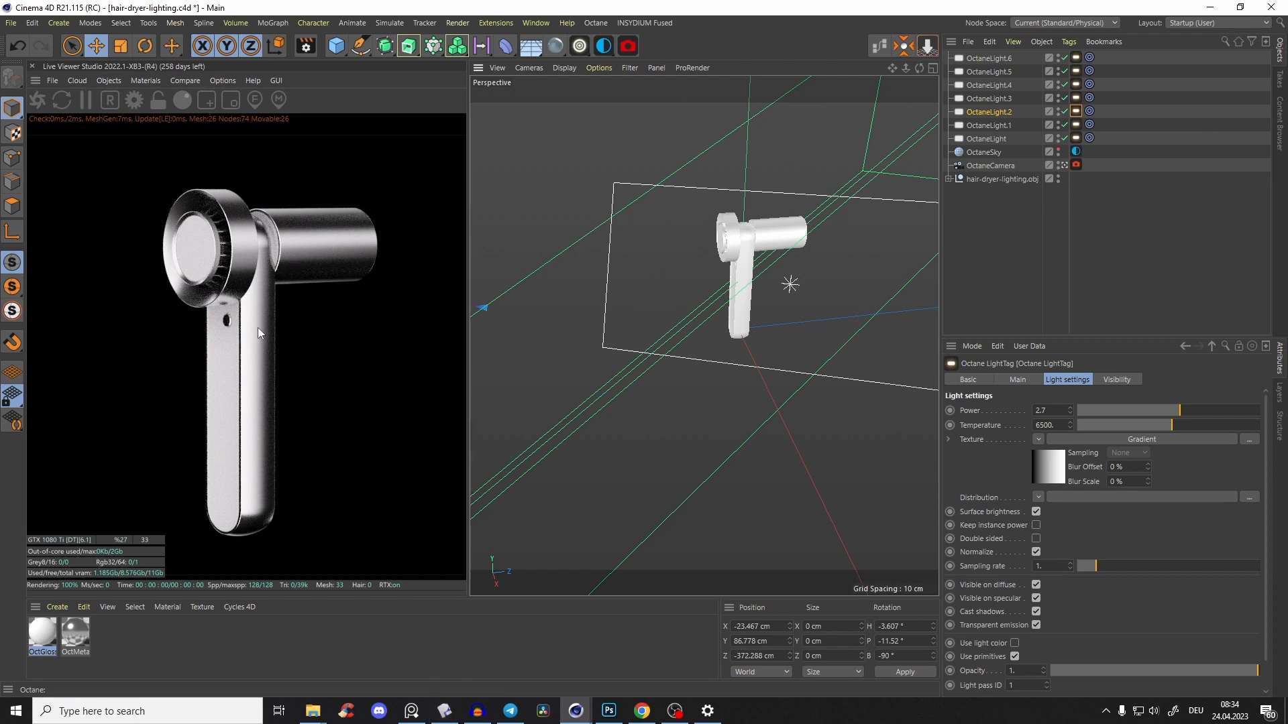
{"action": "left_click_drag", "start_coordinate": [754, 293], "coordinate": [711, 194], "text": "alt"}
{"action": "scroll", "coordinate": [750, 212], "scroll_direction": "up", "scroll_amount": 4}
{"action": "scroll", "coordinate": [739, 198], "scroll_direction": "down", "scroll_amount": 5}
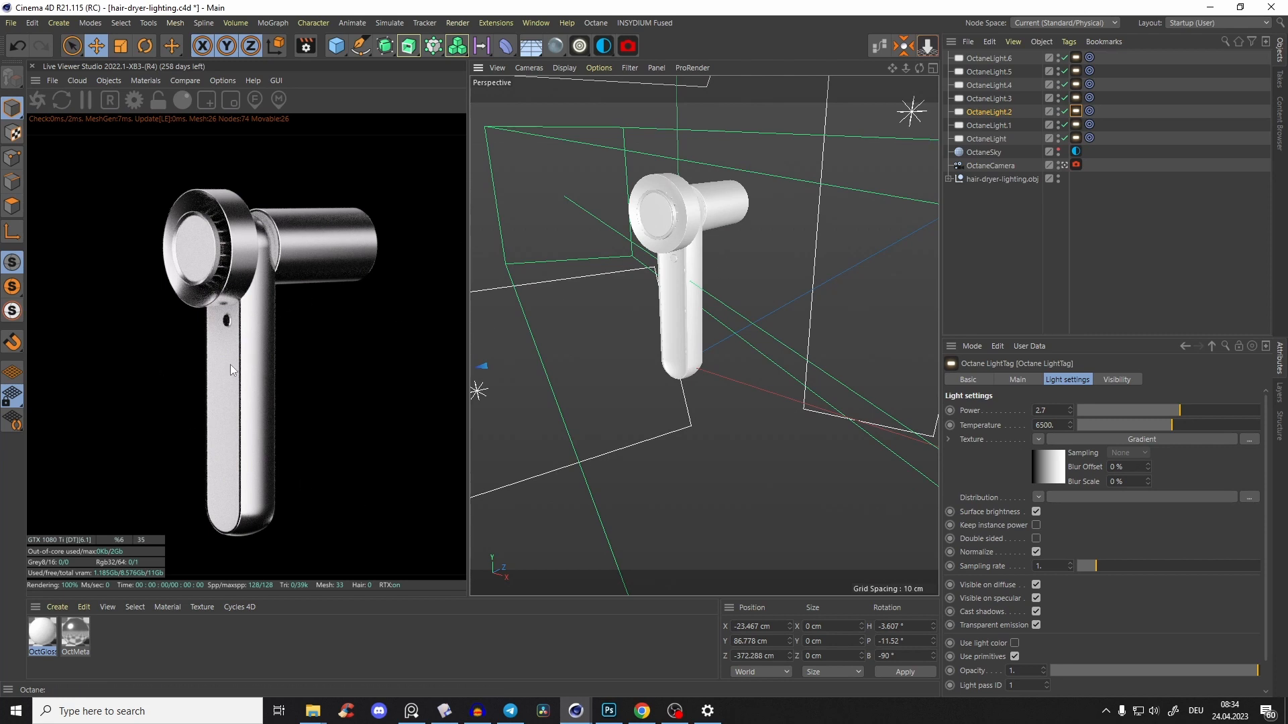
{"action": "scroll", "coordinate": [711, 224], "scroll_direction": "down", "scroll_amount": 5}
{"action": "left_click_drag", "start_coordinate": [710, 224], "coordinate": [683, 302], "text": "alt"}
{"action": "scroll", "coordinate": [705, 272], "scroll_direction": "up", "scroll_amount": 5}
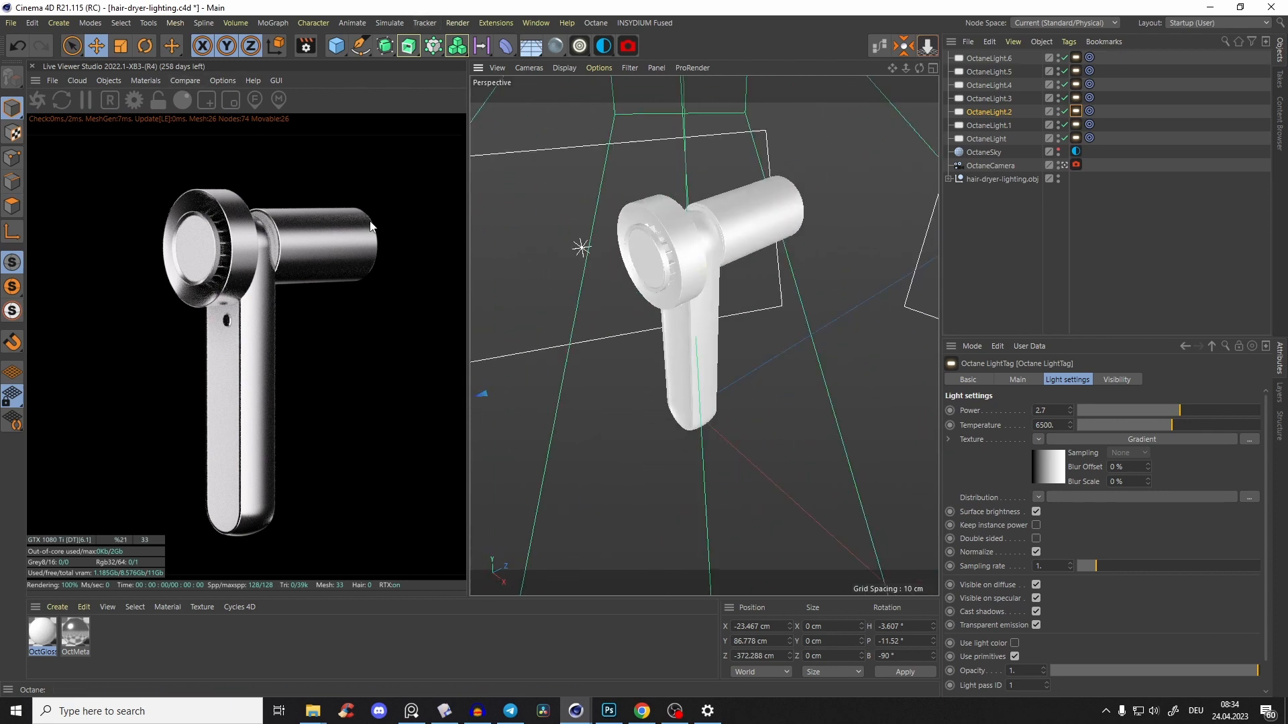
{"action": "scroll", "coordinate": [695, 260], "scroll_direction": "down", "scroll_amount": 5}
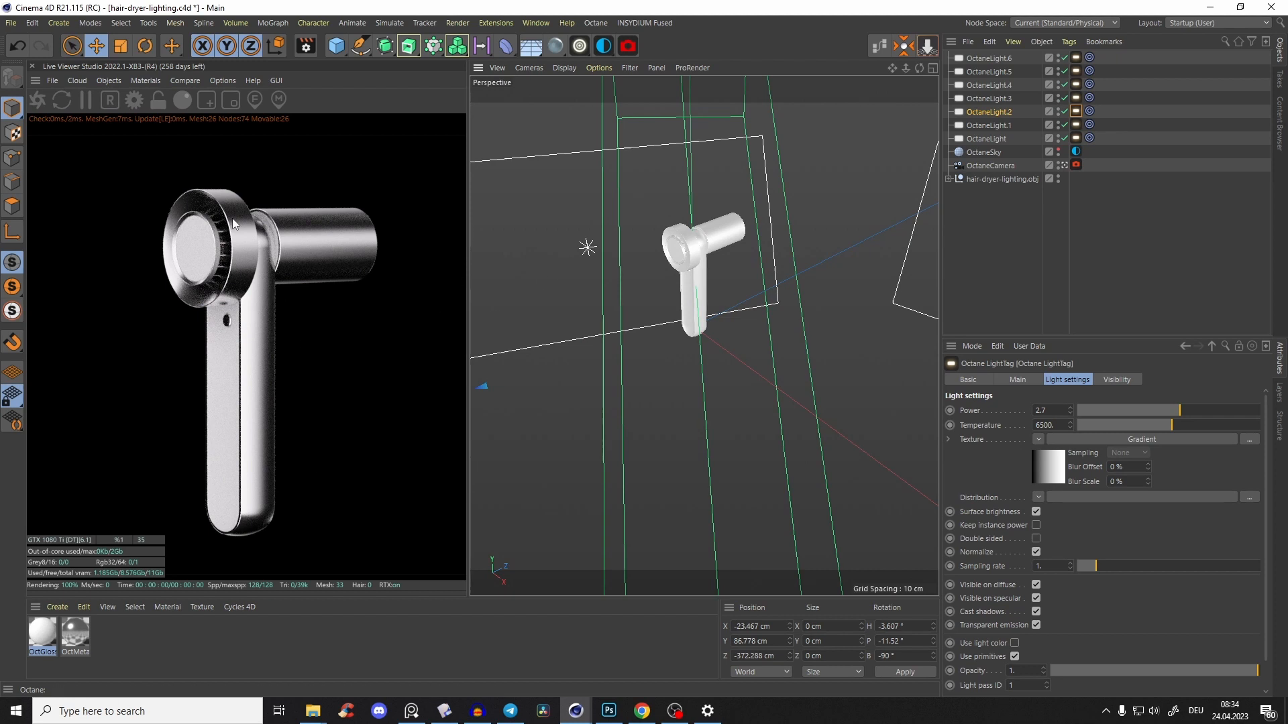
{"action": "left_click_drag", "start_coordinate": [697, 276], "coordinate": [730, 209], "text": "alt"}
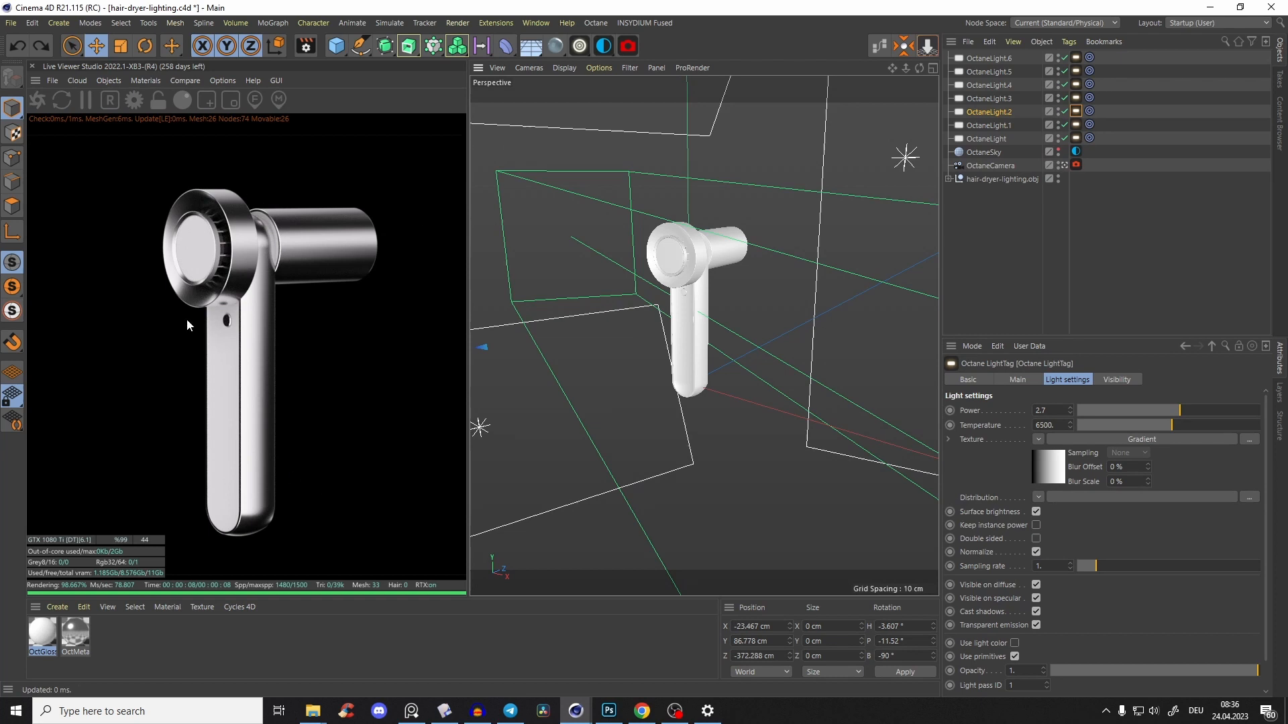
Enable the alpha channel for the saved render image, check the alpha channel option in the Octane settings, and save the scene
{"action": "left_click", "coordinate": [307, 46]}
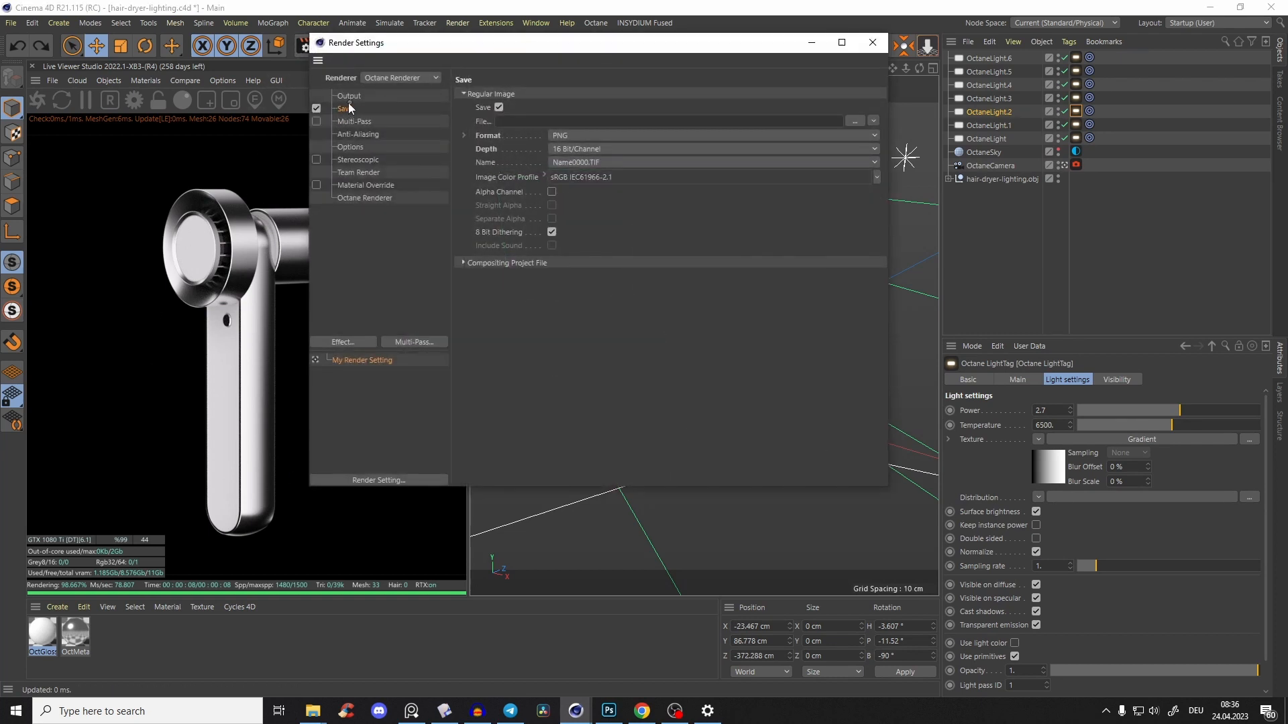
{"action": "left_click", "coordinate": [551, 192]}
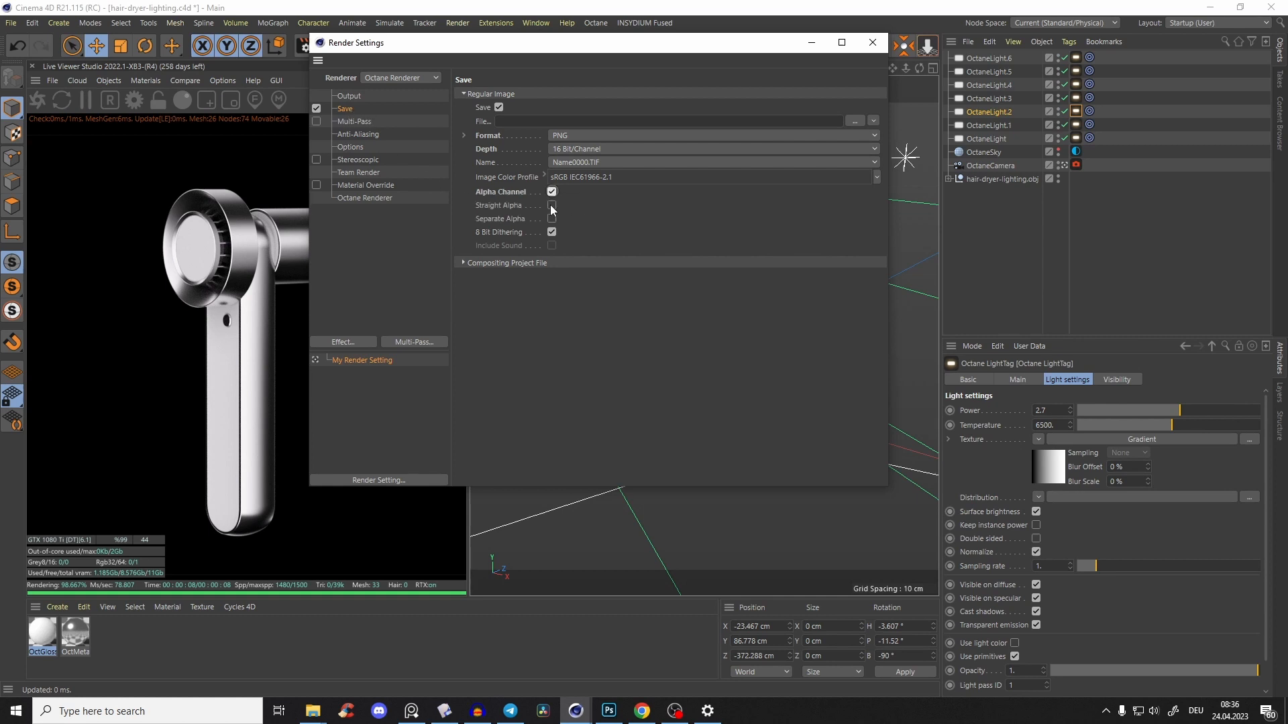
{"action": "left_click", "coordinate": [134, 100]}
{"action": "left_click_drag", "start_coordinate": [251, 80], "coordinate": [247, 159]}
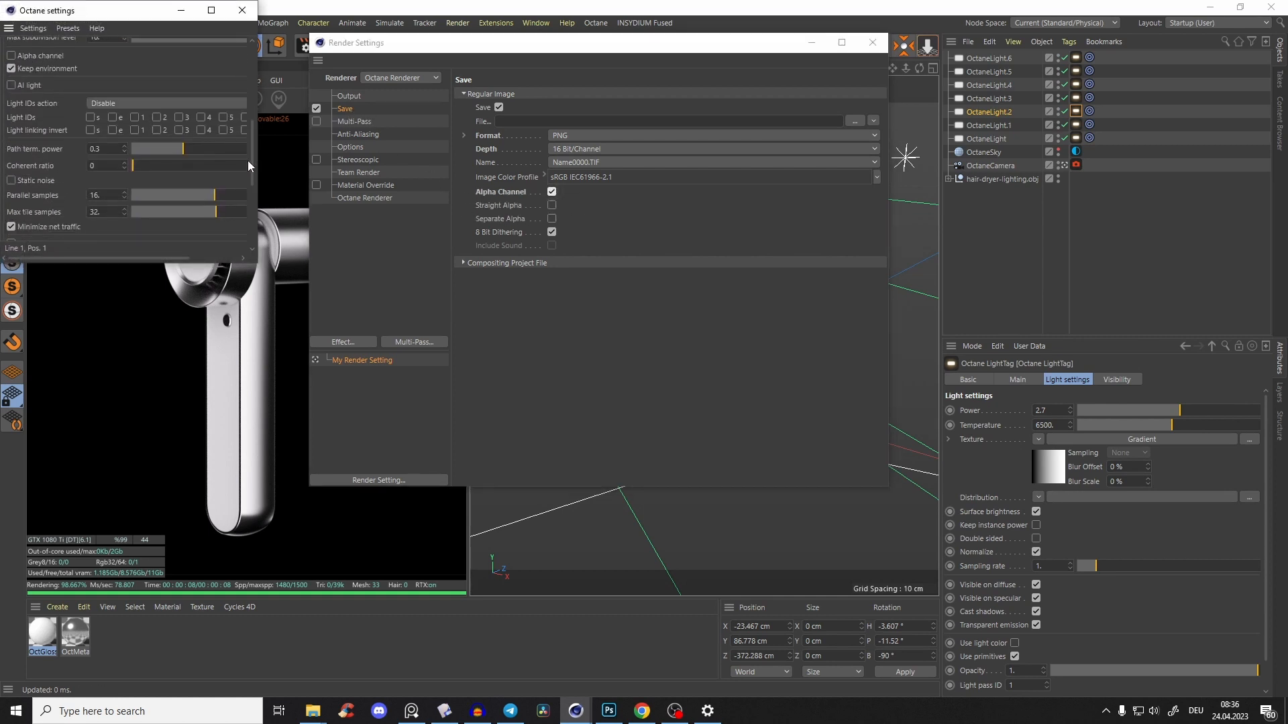
{"action": "left_click", "coordinate": [242, 10]}
{"action": "key", "text": "ctrl+s"}
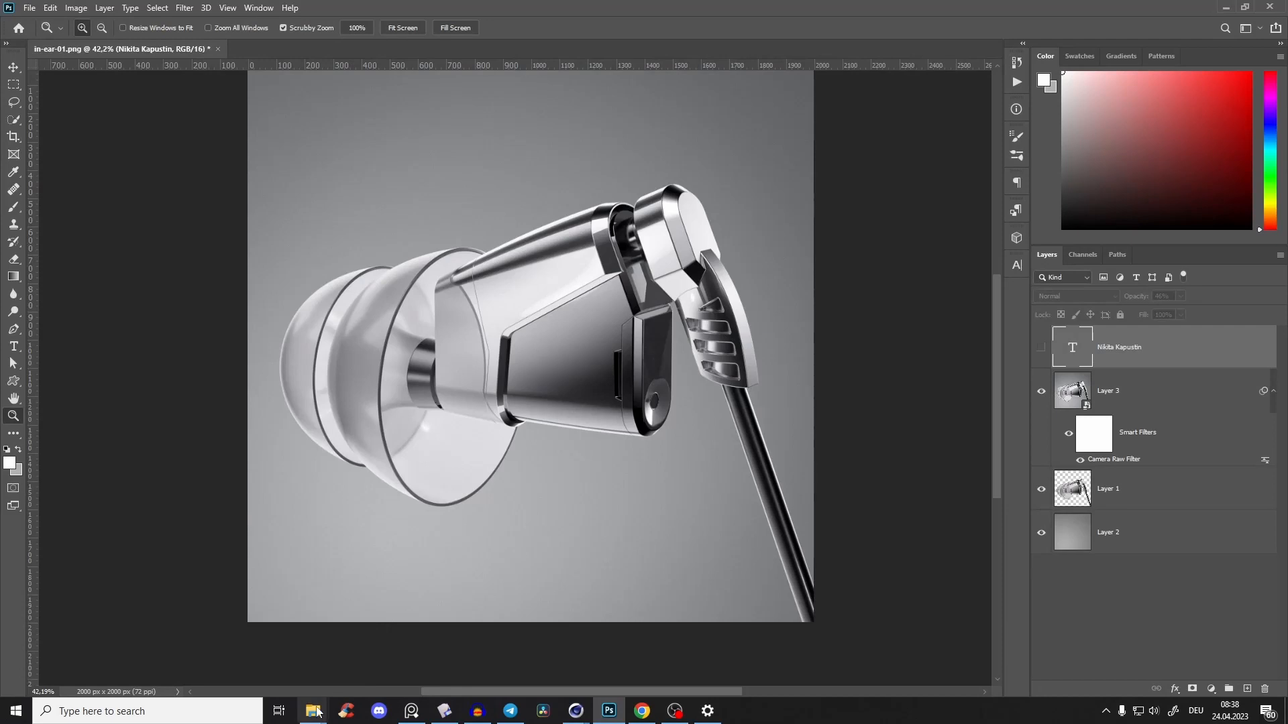
Switch to Photoshop and open hair-dryer-lighting-raw.png from the Plasticity hair dryer project folder as a new document
{"action": "mouse_move", "coordinate": [312, 711]}
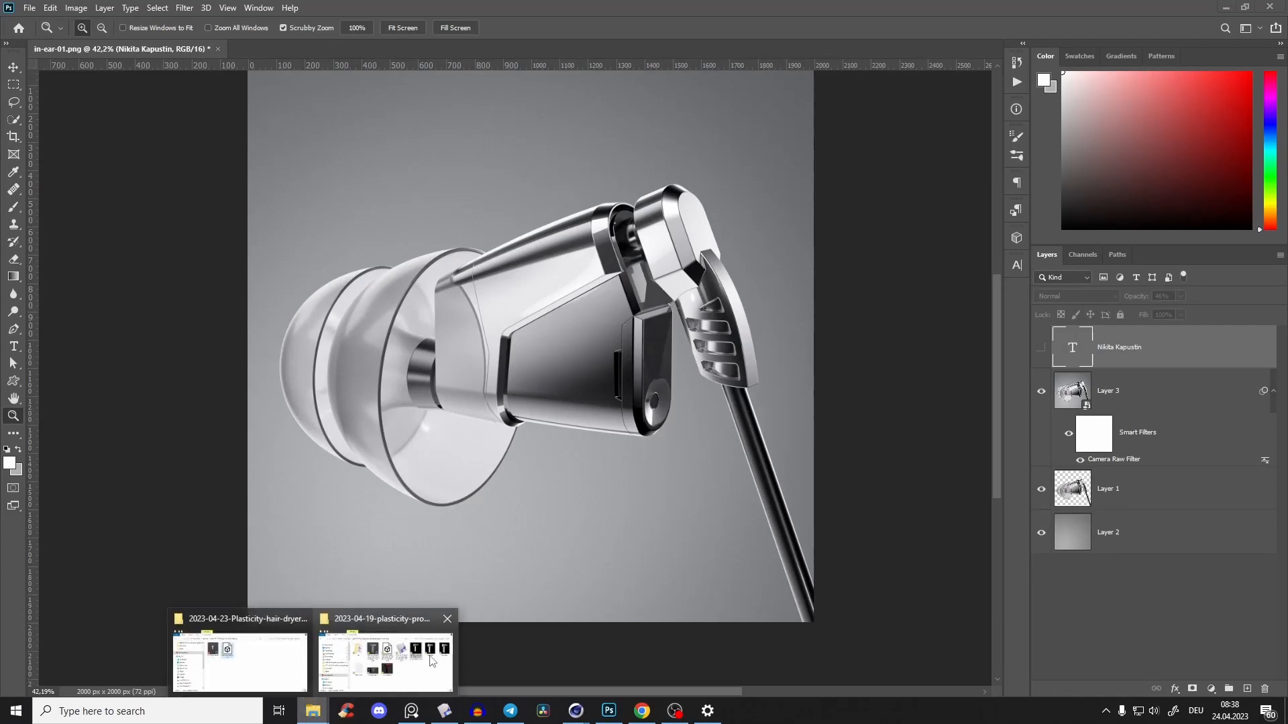
{"action": "left_click", "coordinate": [240, 660]}
{"action": "left_click_drag", "start_coordinate": [685, 305], "coordinate": [514, 42]}
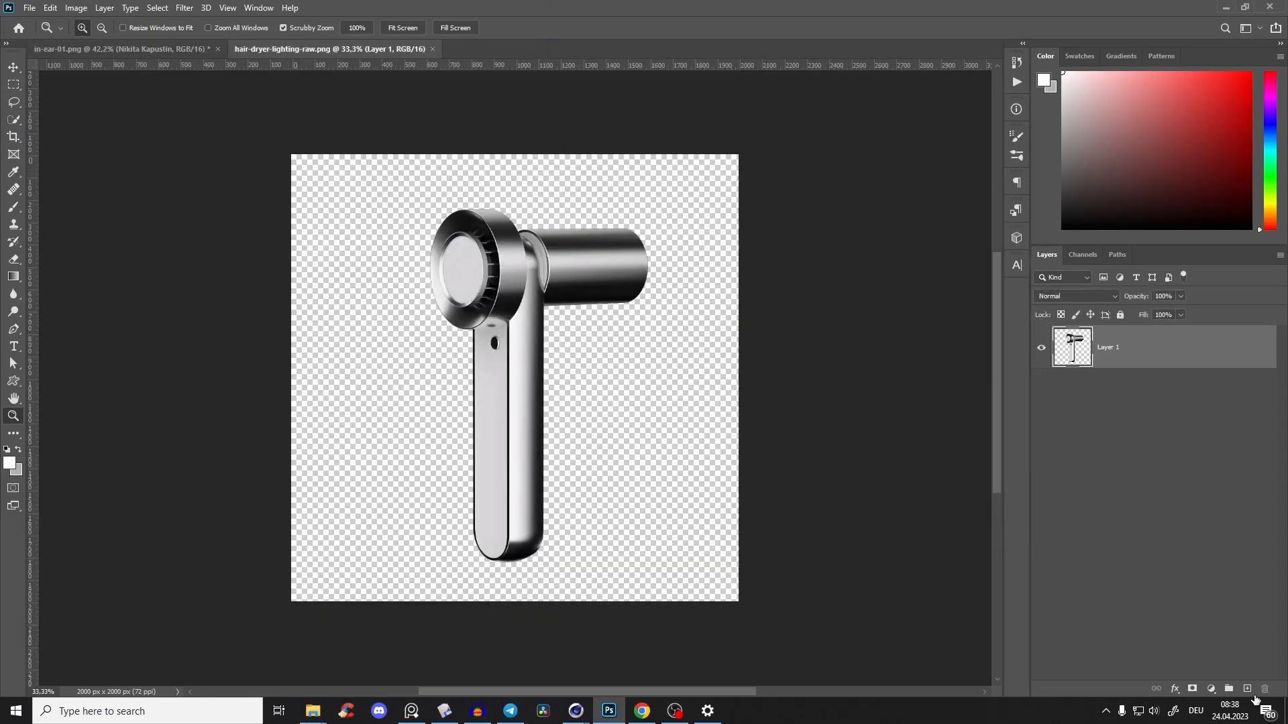
Add a new layer beneath the hair dryer render and fill it with black
{"action": "left_click", "coordinate": [1247, 689], "text": "ctrl"}
{"action": "key", "text": "alt+BackSpace"}
{"action": "key", "text": "d"}
{"action": "key", "text": "alt+BackSpace"}
Inspect the hair dryer's edges and reflections up close against the black background, comparing with the background layer hidden and shown
{"action": "left_click_drag", "start_coordinate": [493, 254], "coordinate": [561, 112]}
{"action": "left_click_drag", "start_coordinate": [611, 352], "coordinate": [541, 271]}
{"action": "left_click_drag", "start_coordinate": [625, 256], "coordinate": [570, 289]}
{"action": "left_click_drag", "start_coordinate": [606, 364], "coordinate": [539, 280]}
{"action": "left_click_drag", "start_coordinate": [528, 223], "coordinate": [583, 263]}
{"action": "left_click_drag", "start_coordinate": [625, 347], "coordinate": [621, 356]}
{"action": "left_click_drag", "start_coordinate": [720, 302], "coordinate": [534, 443]}
{"action": "left_click_drag", "start_coordinate": [666, 429], "coordinate": [449, 416]}
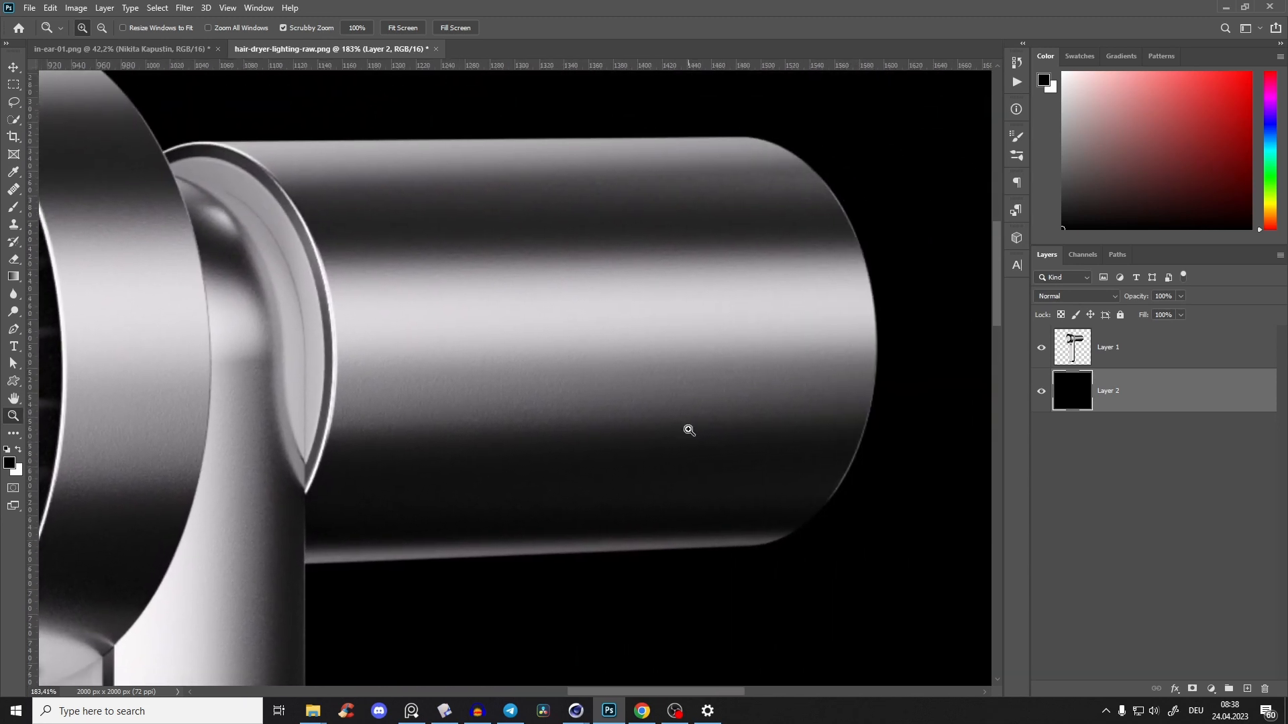
{"action": "left_click_drag", "start_coordinate": [663, 365], "coordinate": [646, 391]}
{"action": "left_click_drag", "start_coordinate": [658, 386], "coordinate": [694, 474]}
{"action": "left_click_drag", "start_coordinate": [680, 325], "coordinate": [710, 259]}
{"action": "left_click_drag", "start_coordinate": [630, 423], "coordinate": [606, 343]}
{"action": "left_click_drag", "start_coordinate": [587, 312], "coordinate": [640, 272]}
{"action": "left_click", "coordinate": [1040, 393]}
{"action": "left_click", "coordinate": [1040, 393]}
{"action": "scroll", "coordinate": [647, 360], "scroll_direction": "down", "scroll_amount": 2, "text": "alt"}
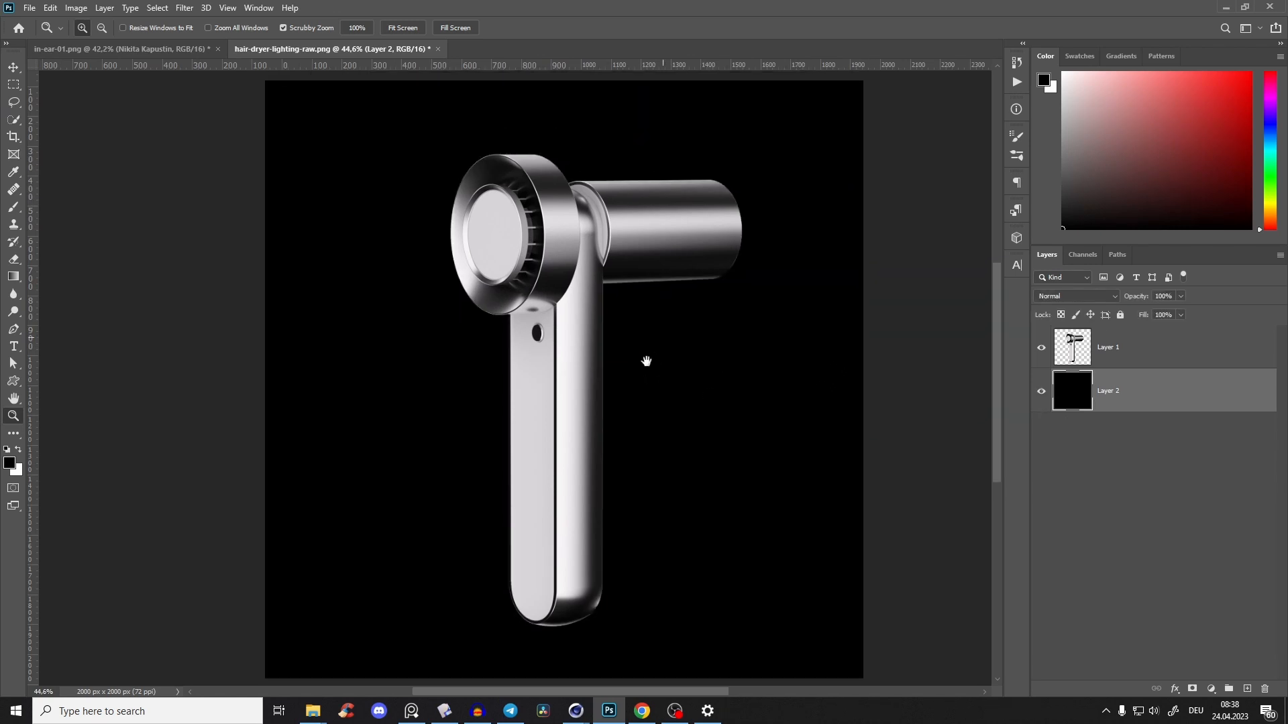
Merge the hair dryer layer with the black background and convert the merged layer to a smart object
{"action": "left_click", "coordinate": [1170, 331], "text": "ctrl"}
{"action": "key", "text": "ctrl+e"}
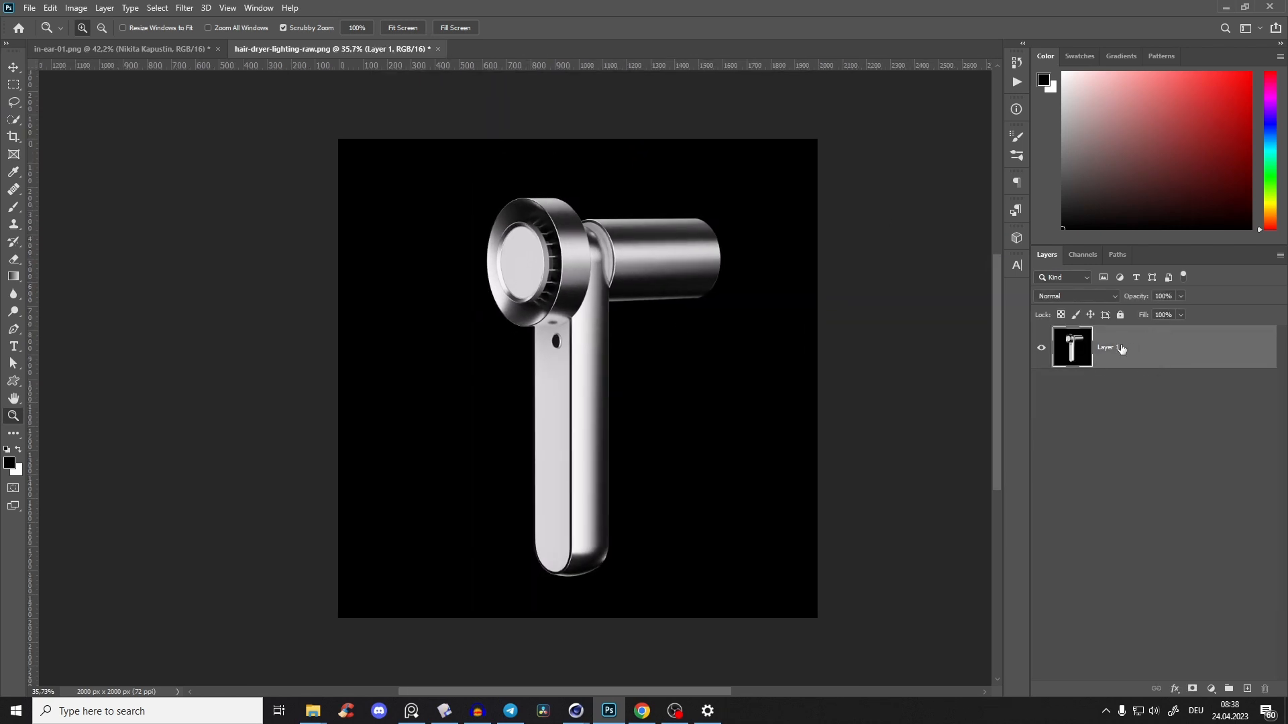
{"action": "right_click", "coordinate": [1121, 348]}
{"action": "left_click", "coordinate": [994, 318]}
Open the Camera Raw Filter on the smart object, set Temperature to -3 and check the render at 100%
{"action": "left_click", "coordinate": [185, 7]}
{"action": "left_click", "coordinate": [227, 87]}
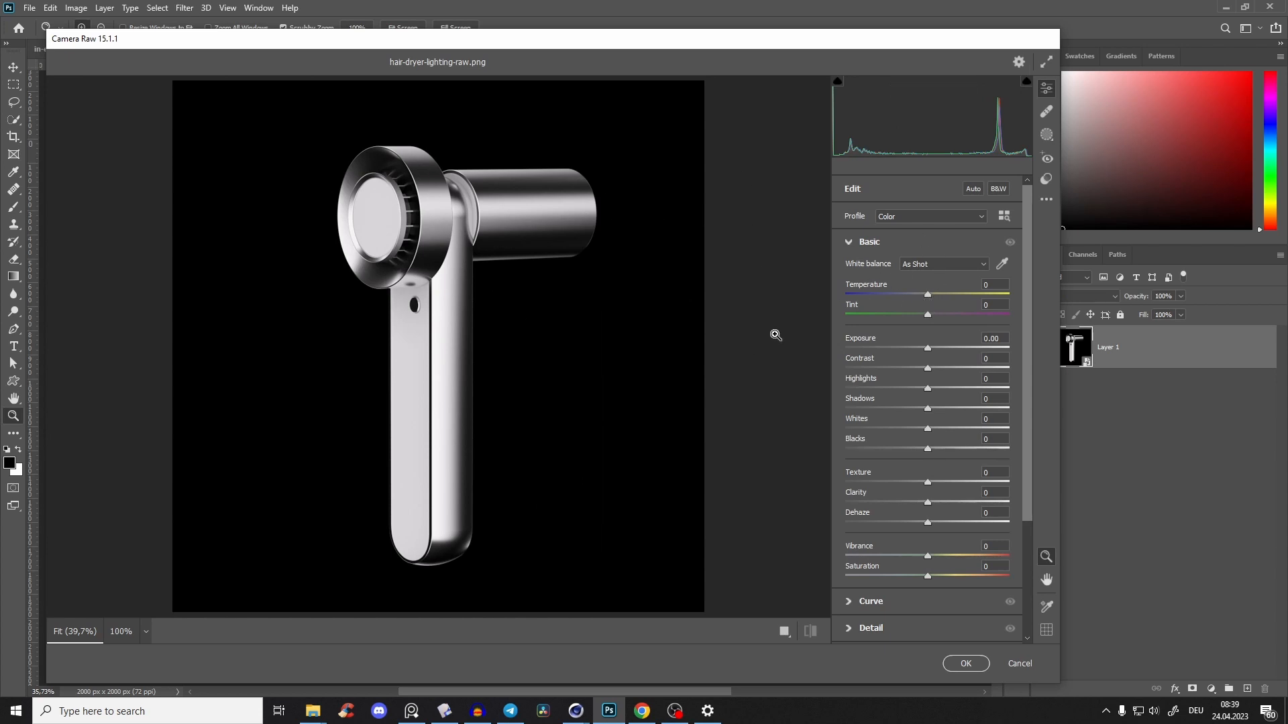
{"action": "left_click_drag", "start_coordinate": [926, 297], "coordinate": [926, 301]}
{"action": "mouse_move", "coordinate": [927, 300]}
{"action": "left_mouse_down"}
{"action": "mouse_move", "coordinate": [905, 302]}
{"action": "mouse_move", "coordinate": [926, 301]}
{"action": "left_mouse_up"}
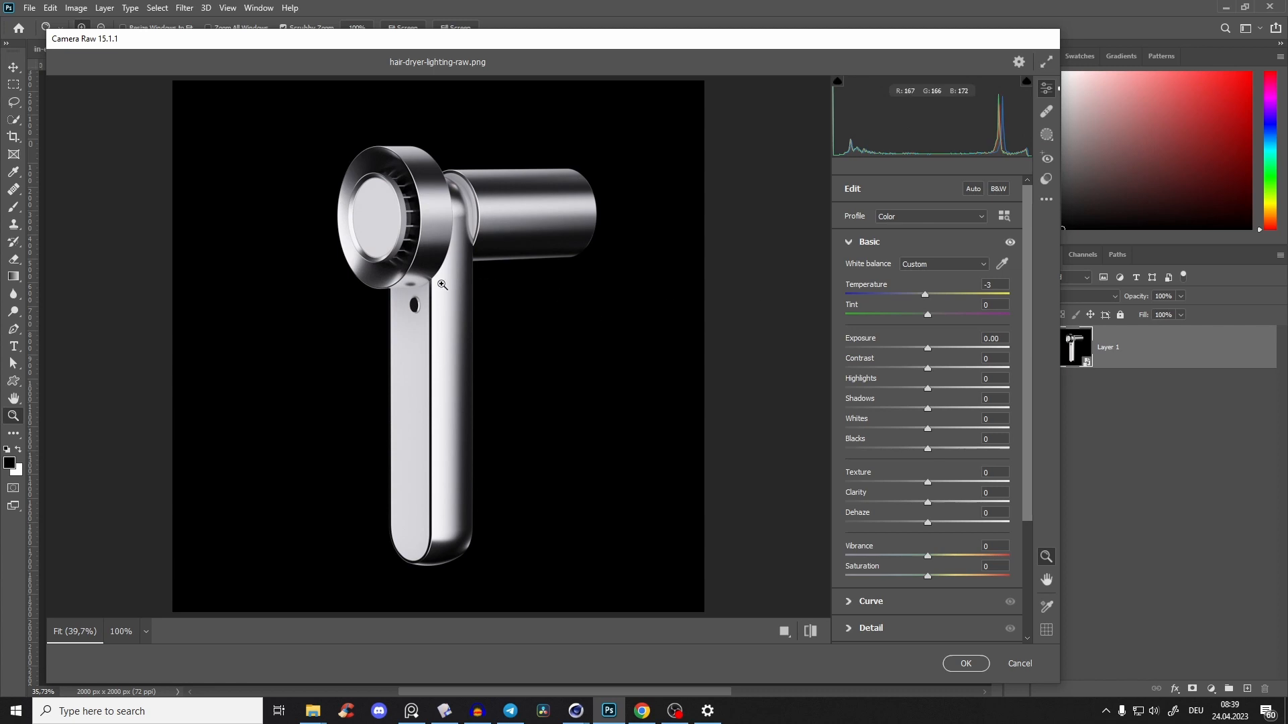
{"action": "left_click", "coordinate": [463, 189]}
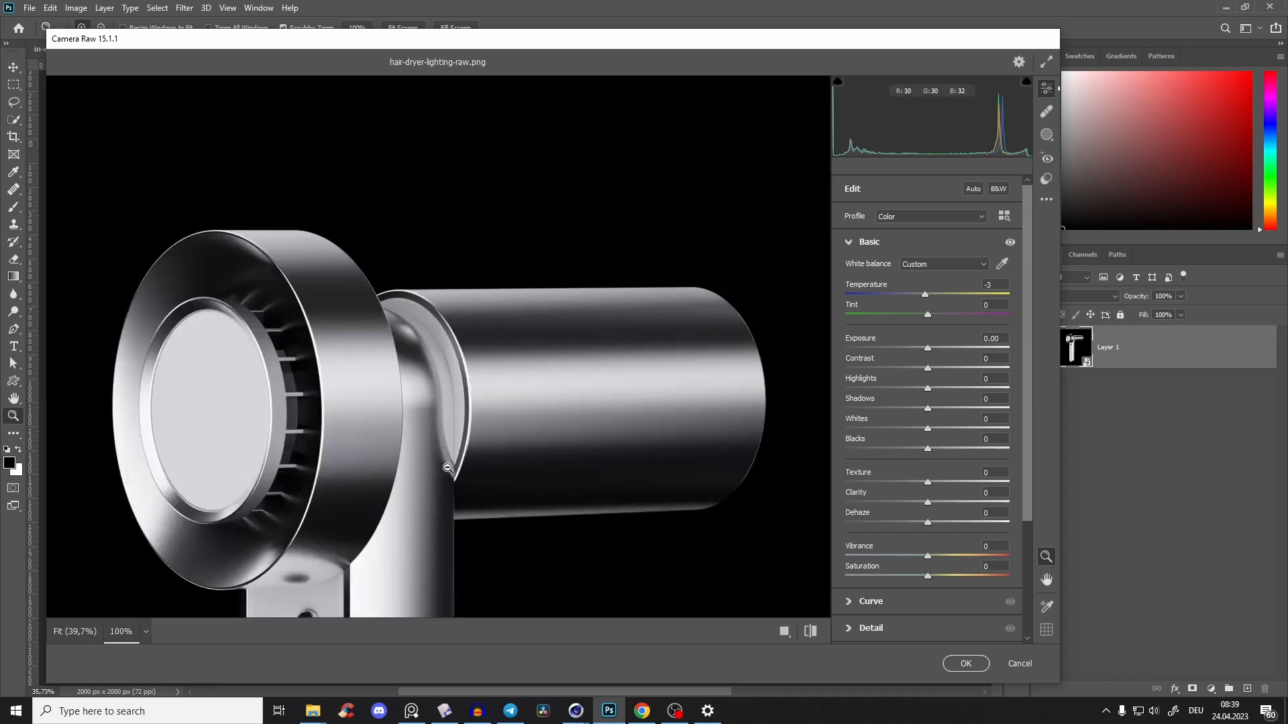
{"action": "key", "text": "space"}
{"action": "left_click", "coordinate": [477, 315]}
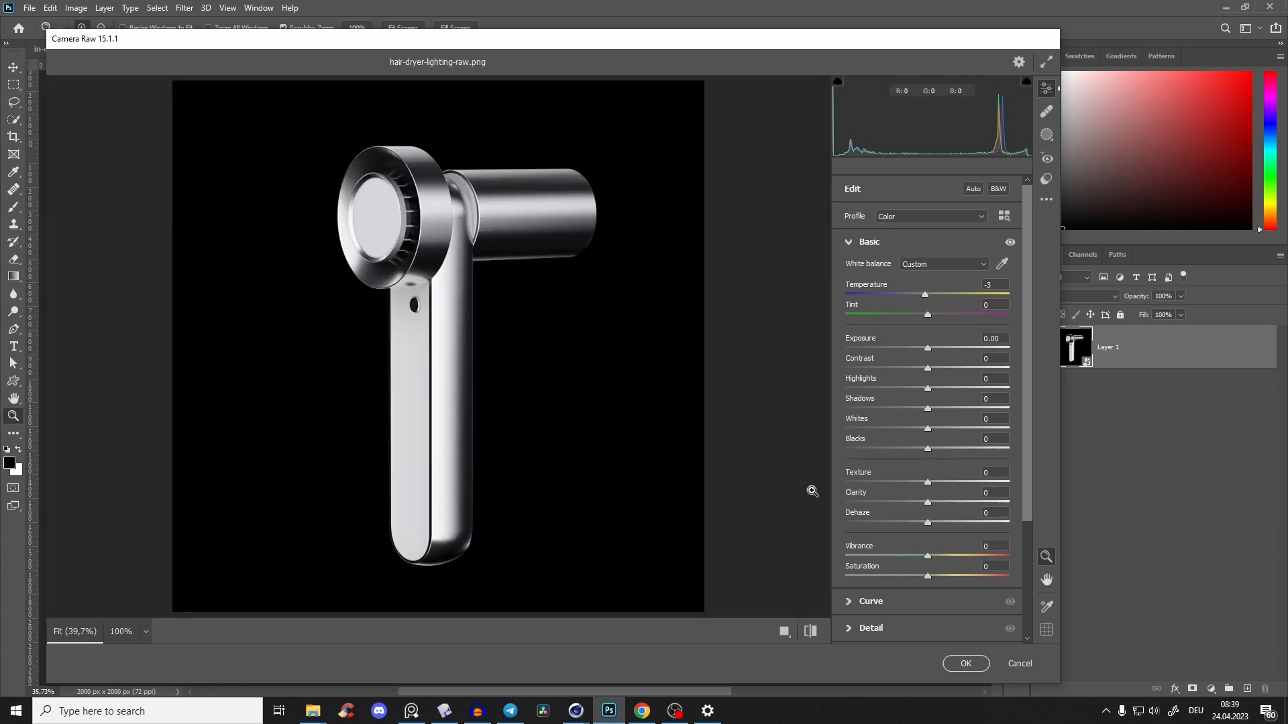
Set Contrast to +15 and Highlights to -13 in the Camera Raw basic adjustments, checking the handle's highlights up close
{"action": "left_click_drag", "start_coordinate": [929, 373], "coordinate": [940, 374]}
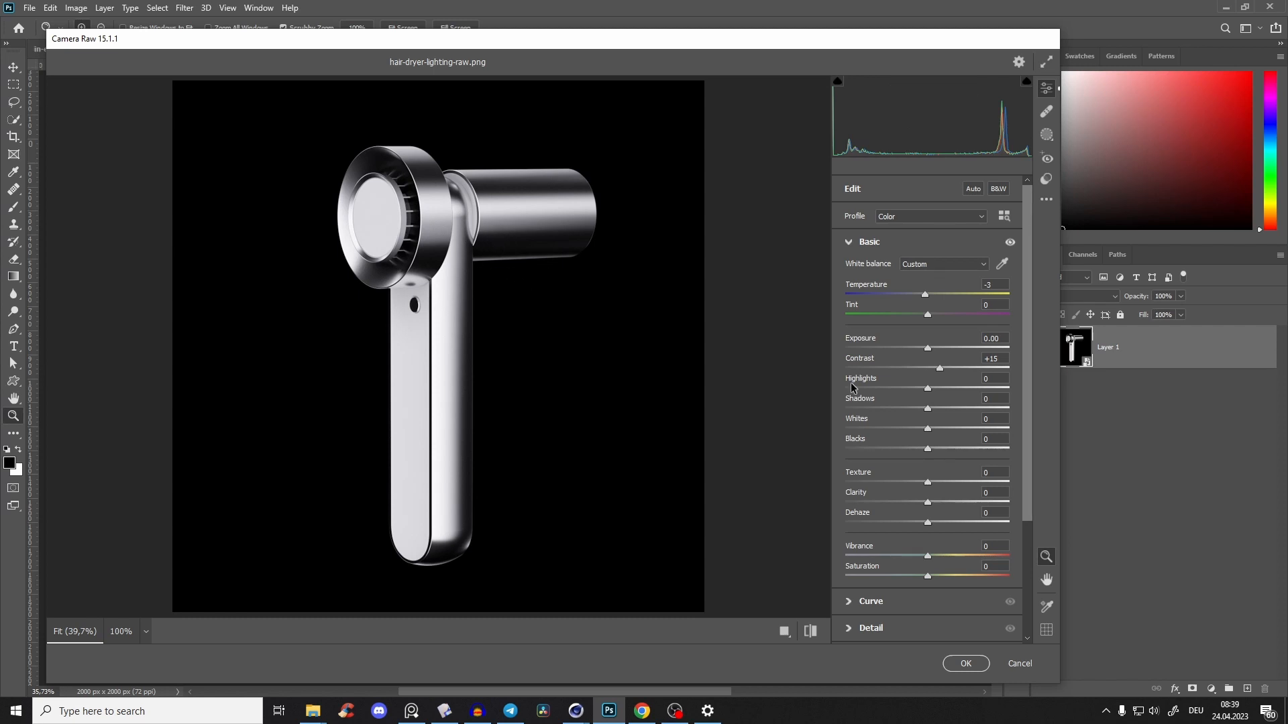
{"action": "mouse_move", "coordinate": [927, 389]}
{"action": "left_mouse_down"}
{"action": "mouse_move", "coordinate": [910, 388]}
{"action": "mouse_move", "coordinate": [926, 396]}
{"action": "left_mouse_up"}
{"action": "left_click", "coordinate": [440, 359]}
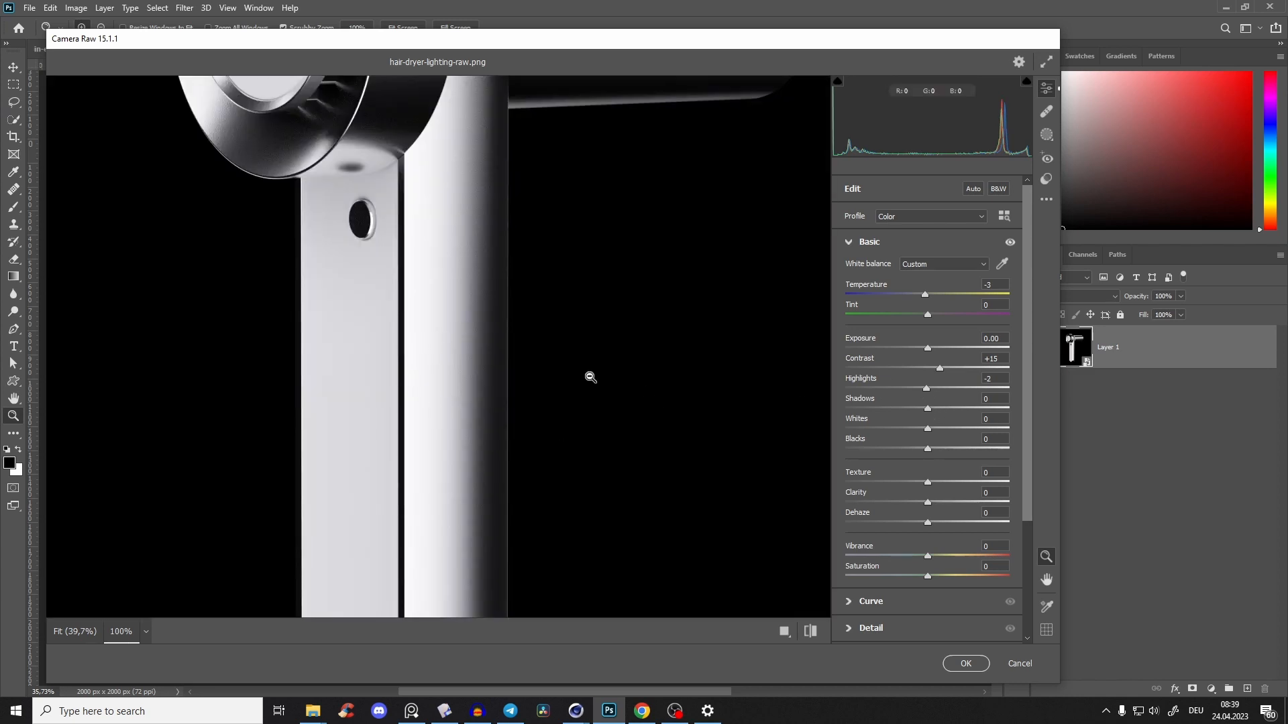
{"action": "left_click", "coordinate": [456, 374]}
{"action": "left_click", "coordinate": [440, 367]}
{"action": "left_click", "coordinate": [460, 378]}
{"action": "left_click_drag", "start_coordinate": [928, 388], "coordinate": [916, 389]}
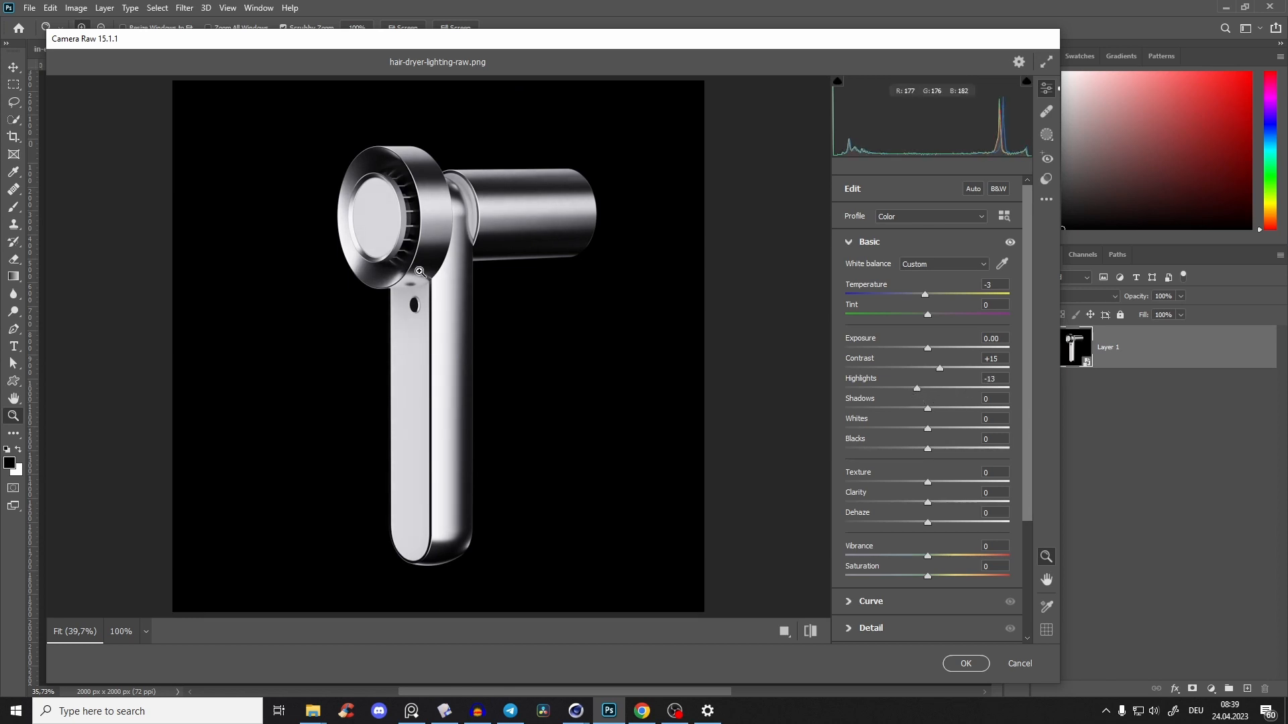
Raise Texture slightly in the Camera Raw basic adjustments and check the metal surface up close
{"action": "left_click_drag", "start_coordinate": [927, 482], "coordinate": [933, 493]}
{"action": "left_click", "coordinate": [501, 194]}
{"action": "left_click", "coordinate": [535, 381]}
Set Grain to 7 in the Camera Raw effects, check the metal surfaces at 100%, and apply the filter
{"action": "left_click", "coordinate": [849, 244]}
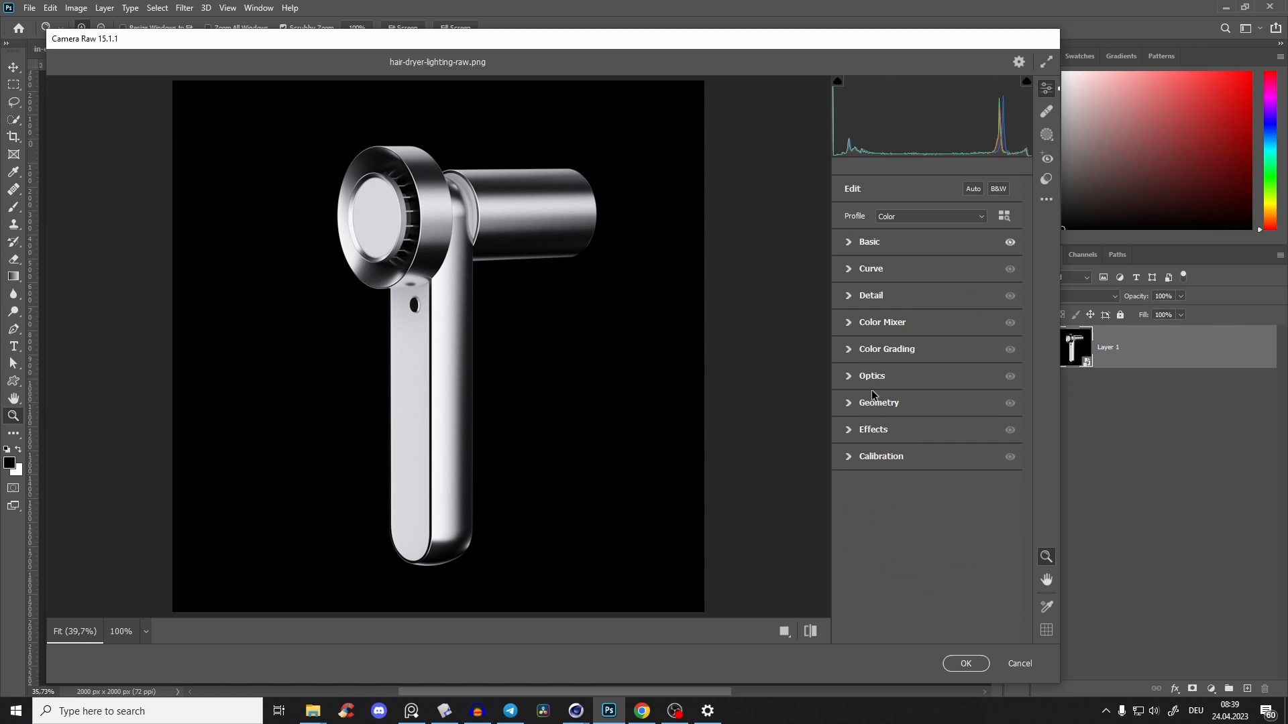
{"action": "left_click", "coordinate": [849, 431]}
{"action": "left_click", "coordinate": [432, 181]}
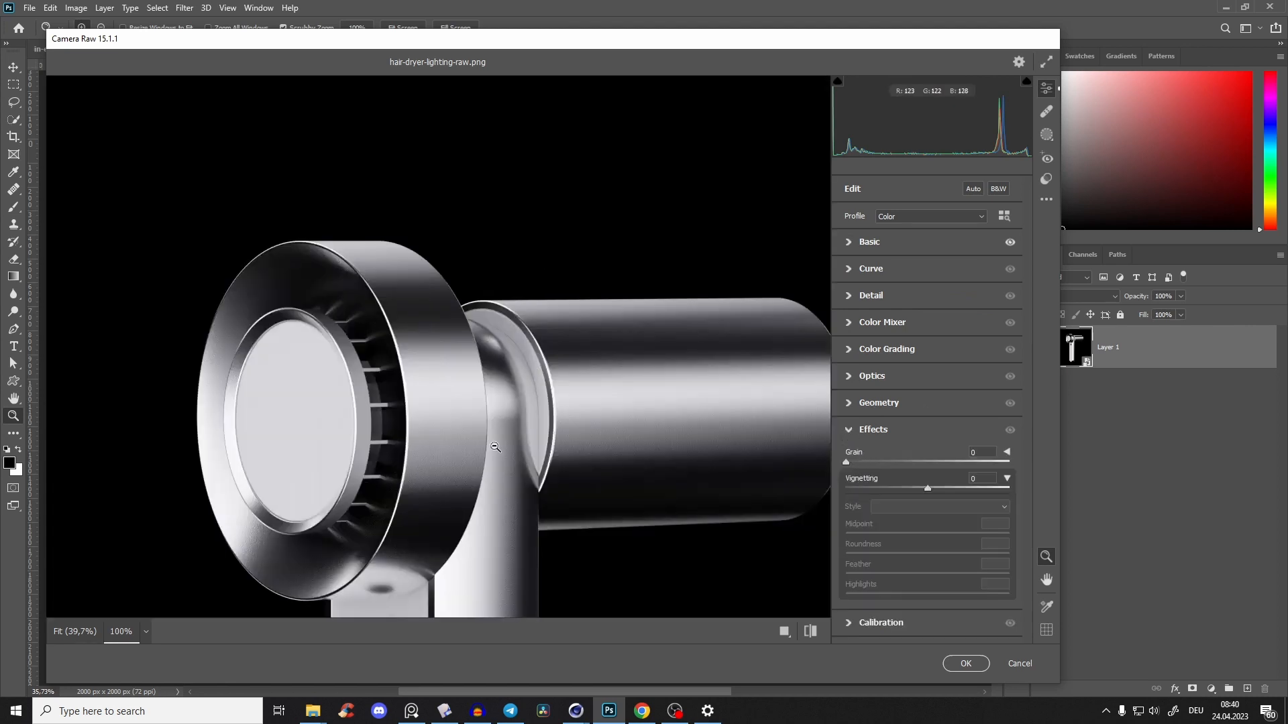
{"action": "left_click_drag", "start_coordinate": [632, 492], "coordinate": [592, 389]}
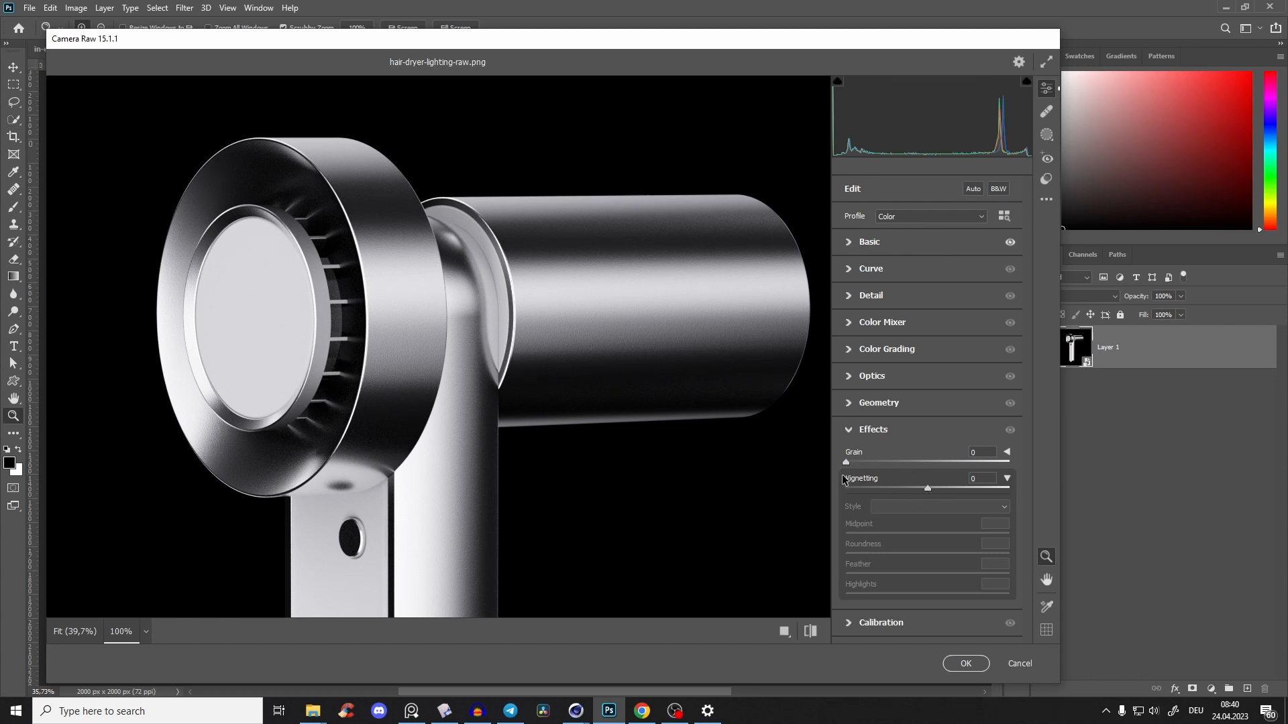
{"action": "mouse_move", "coordinate": [847, 462]}
{"action": "left_mouse_down"}
{"action": "mouse_move", "coordinate": [870, 461]}
{"action": "mouse_move", "coordinate": [829, 469]}
{"action": "left_mouse_up"}
{"action": "key", "text": "space"}
{"action": "left_click_drag", "start_coordinate": [440, 429], "coordinate": [480, 216]}
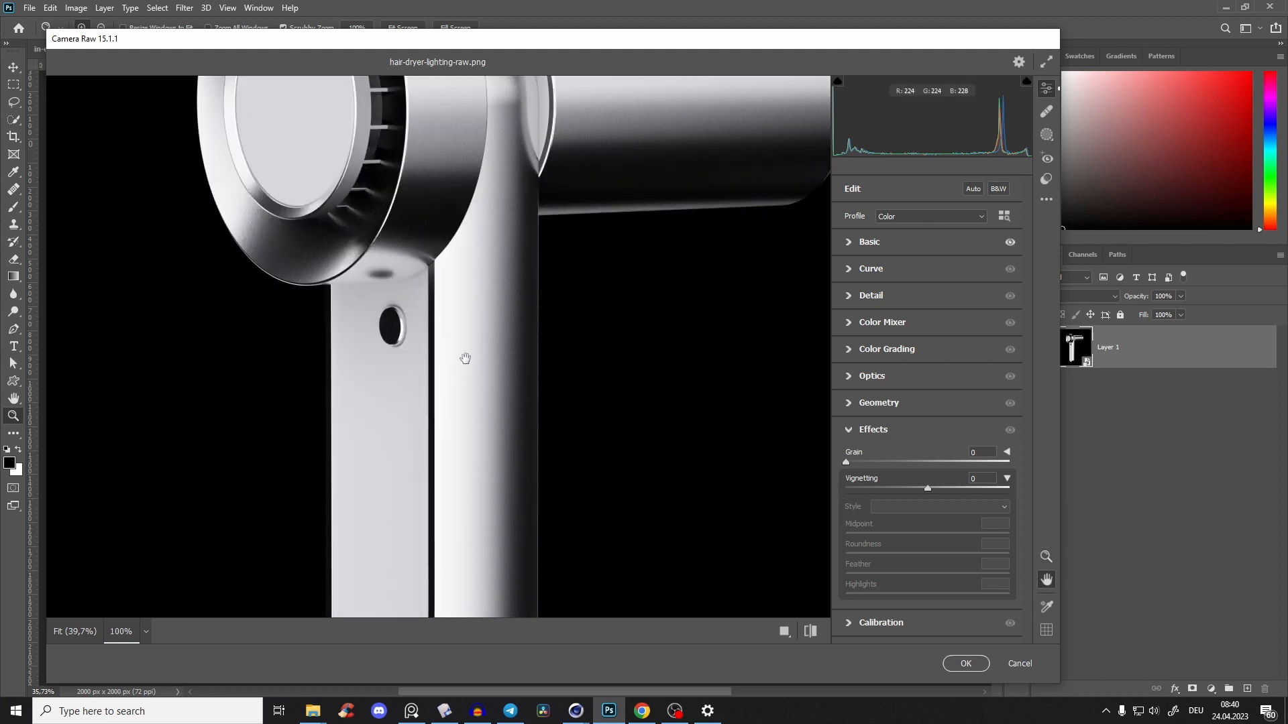
{"action": "left_click_drag", "start_coordinate": [479, 410], "coordinate": [476, 430]}
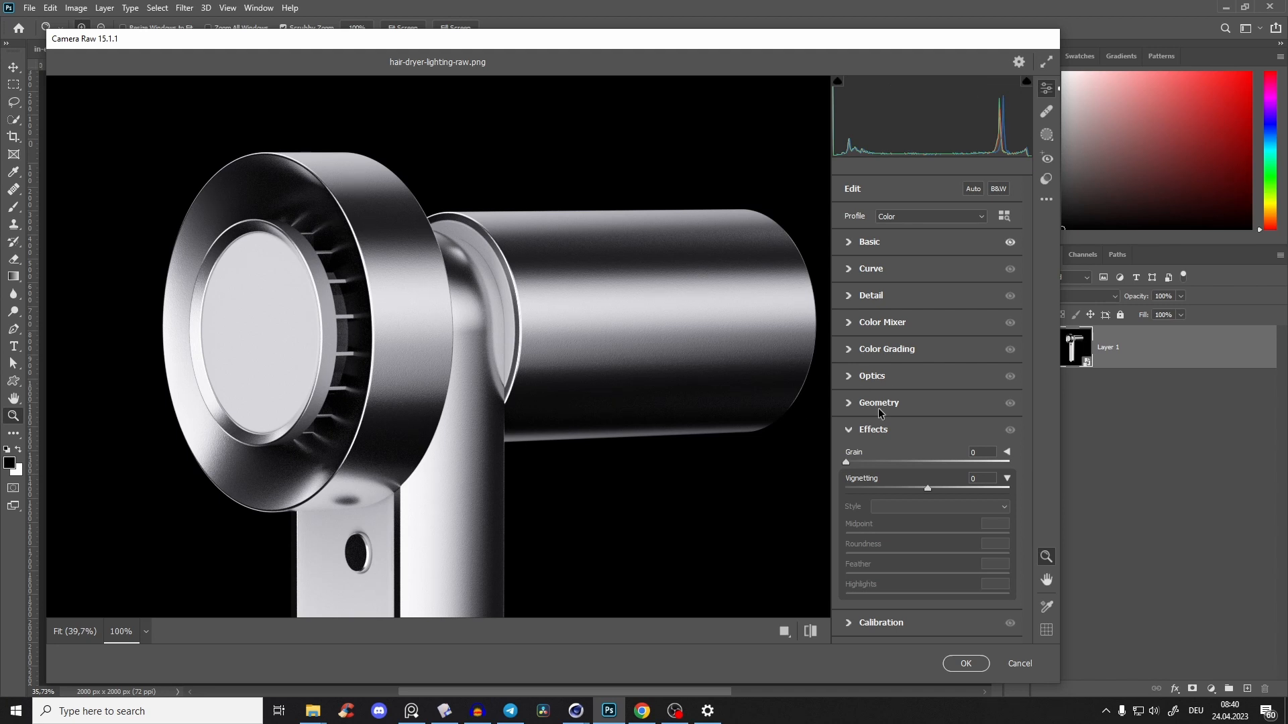
{"action": "mouse_move", "coordinate": [846, 462]}
{"action": "left_mouse_down"}
{"action": "mouse_move", "coordinate": [868, 461]}
{"action": "mouse_move", "coordinate": [856, 463]}
{"action": "left_mouse_up"}
{"action": "left_click", "coordinate": [577, 332], "text": "alt"}
{"action": "left_click", "coordinate": [460, 271]}
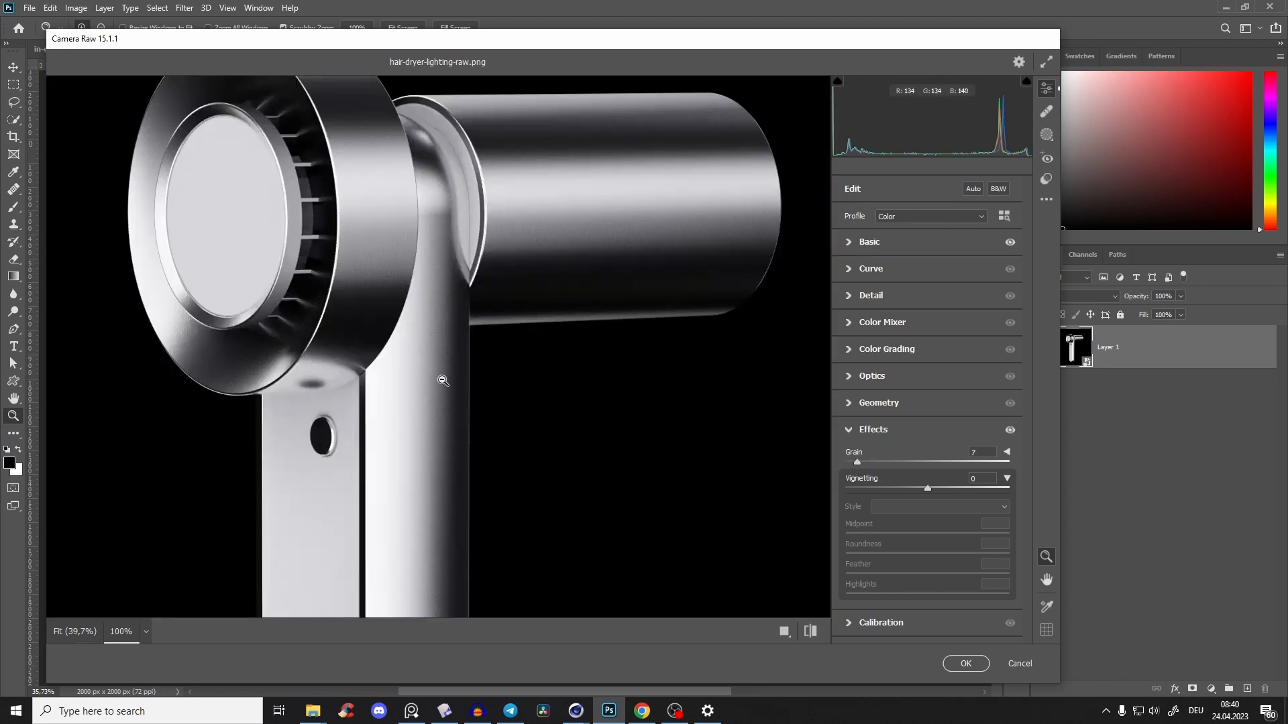
{"action": "left_click_drag", "start_coordinate": [477, 319], "coordinate": [499, 377]}
{"action": "left_click", "coordinate": [967, 664]}
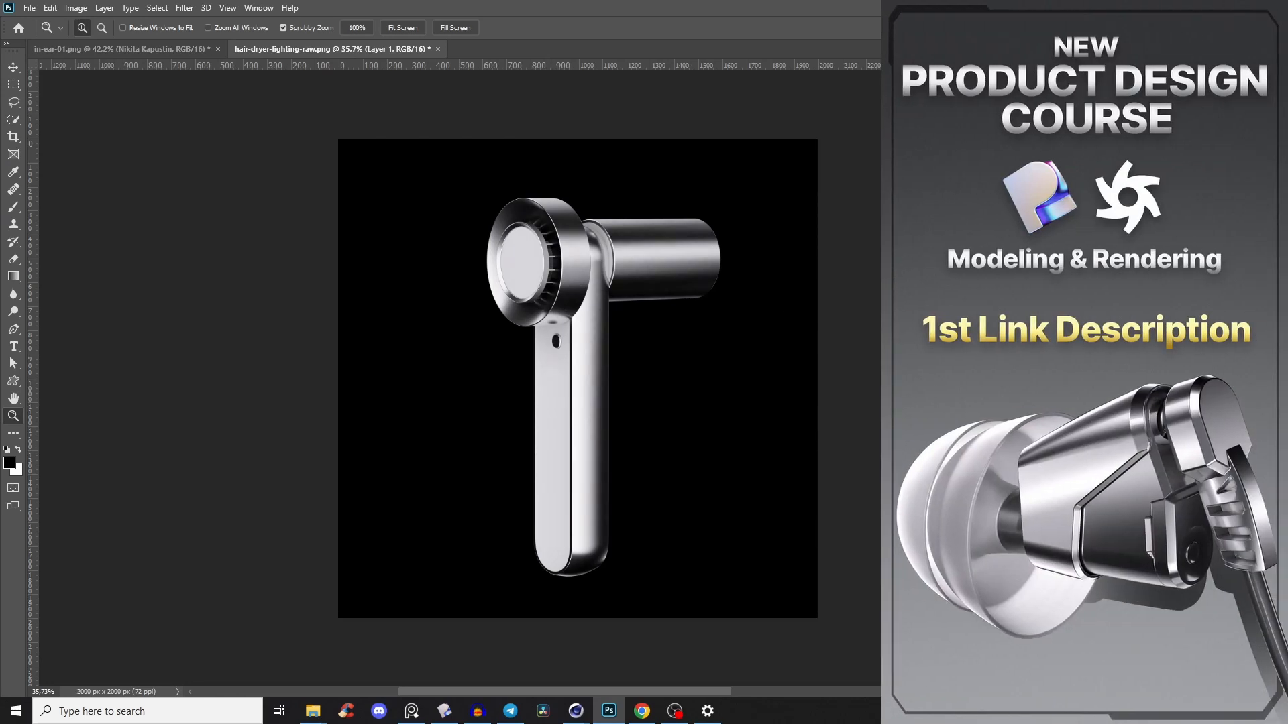
Compare the hair dryer with the Camera Raw smart filter hidden and shown, examining the head and barrel up close
{"action": "left_click_drag", "start_coordinate": [590, 236], "coordinate": [738, 283]}
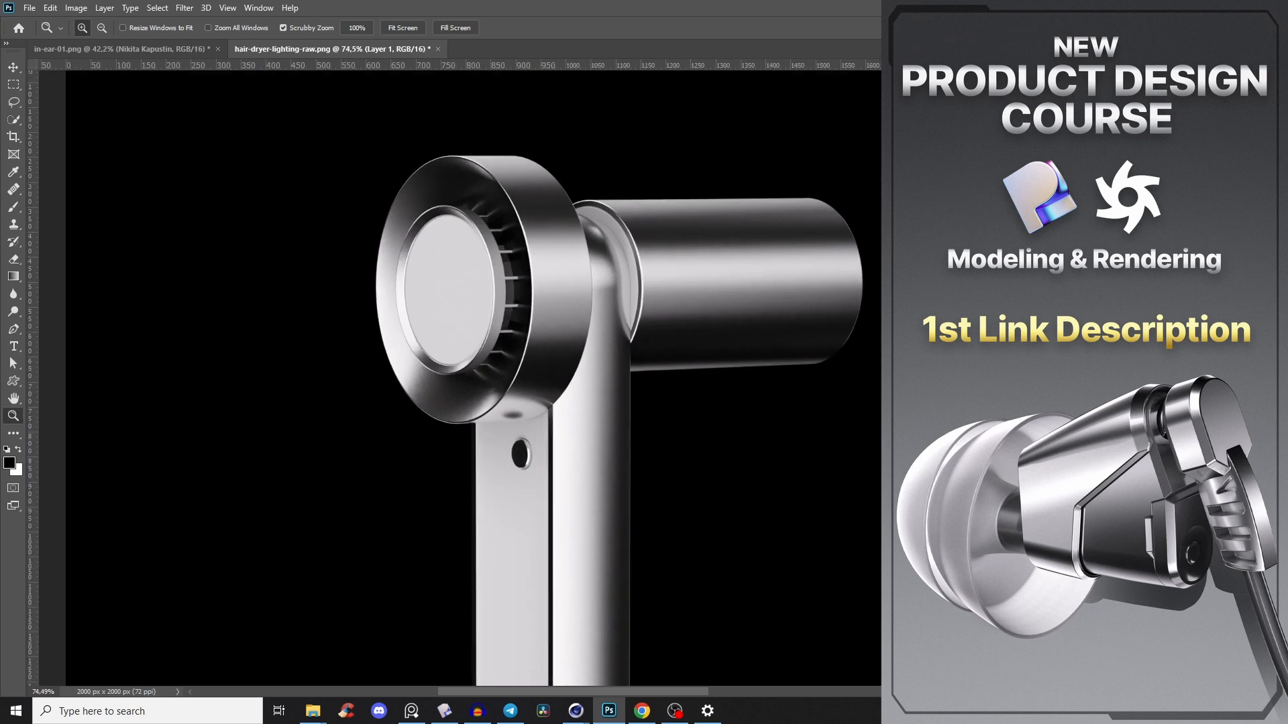
{"action": "left_click_drag", "start_coordinate": [703, 380], "coordinate": [662, 385]}
{"action": "left_click", "coordinate": [1069, 391]}
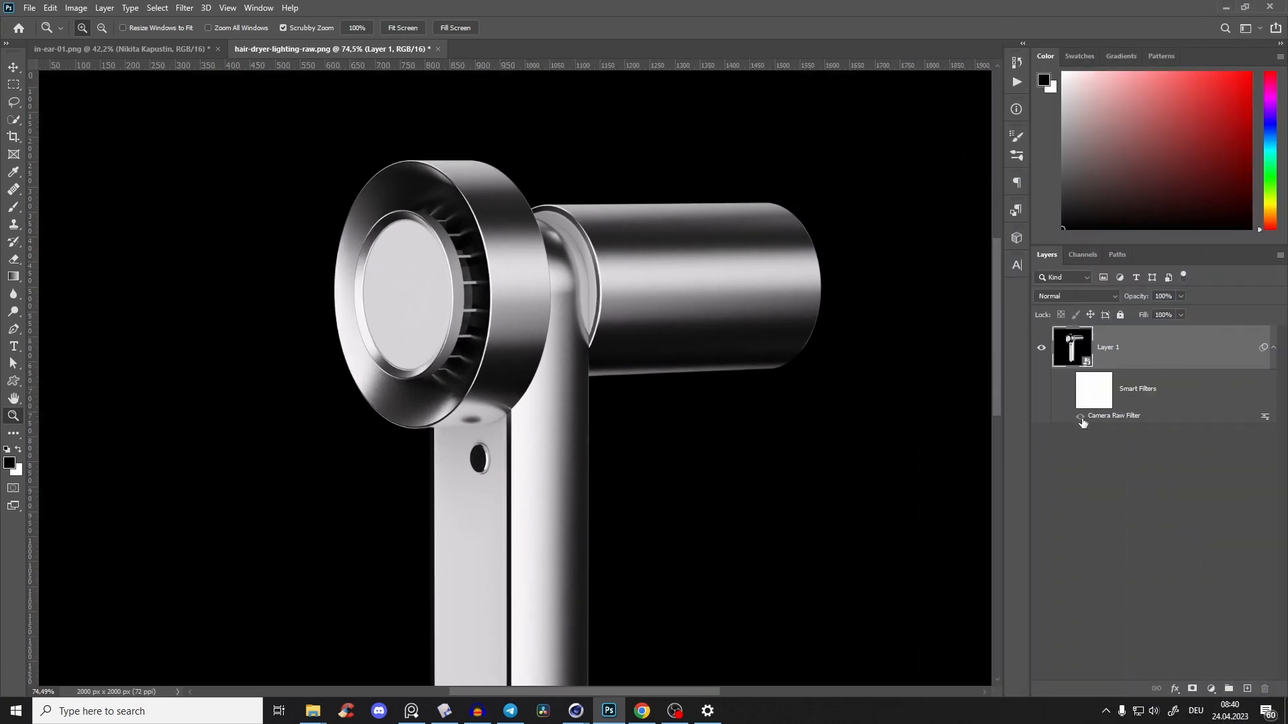
{"action": "left_click_drag", "start_coordinate": [595, 320], "coordinate": [608, 413]}
{"action": "left_click_drag", "start_coordinate": [598, 397], "coordinate": [622, 332]}
{"action": "left_click", "coordinate": [1067, 391]}
{"action": "left_click_drag", "start_coordinate": [640, 379], "coordinate": [614, 402]}
{"action": "left_click_drag", "start_coordinate": [692, 403], "coordinate": [599, 472]}
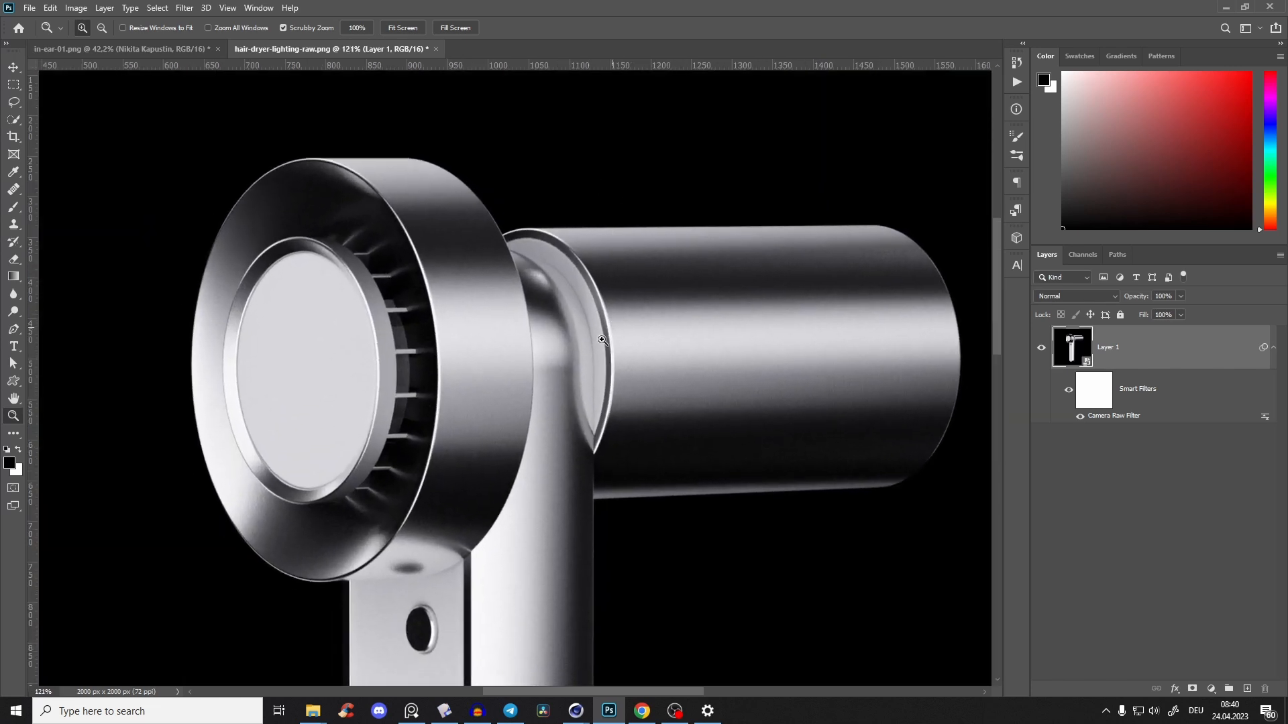